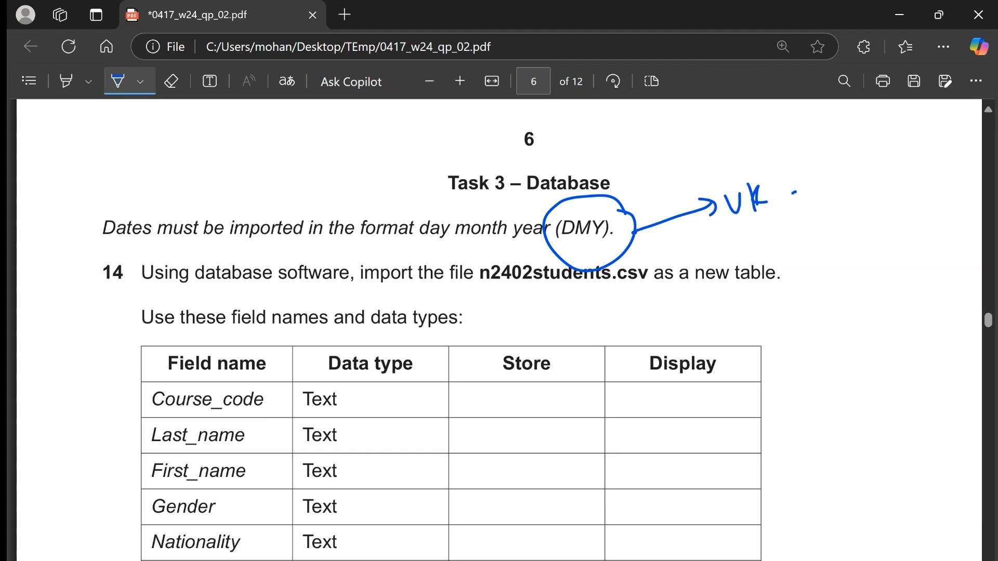
# - Annotate question 14 in pen, underlining "database software" and n2402students.csv and circling the Data type heading with an arrow toward DOB's display format
pyautogui.moveTo(193, 295); pyautogui.dragTo(337, 301)
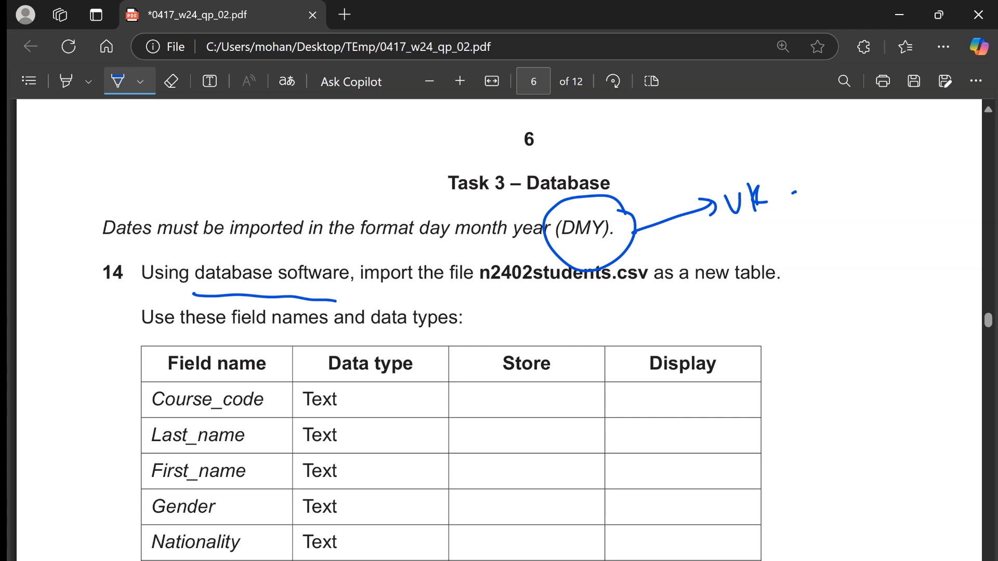
pyautogui.moveTo(492, 298); pyautogui.dragTo(602, 288)
pyautogui.scroll(-1, 800, 395)
pyautogui.scroll(-2, 783, 343)
pyautogui.scroll(-1, 494, 332)
pyautogui.moveTo(385, 204); pyautogui.dragTo(403, 208)
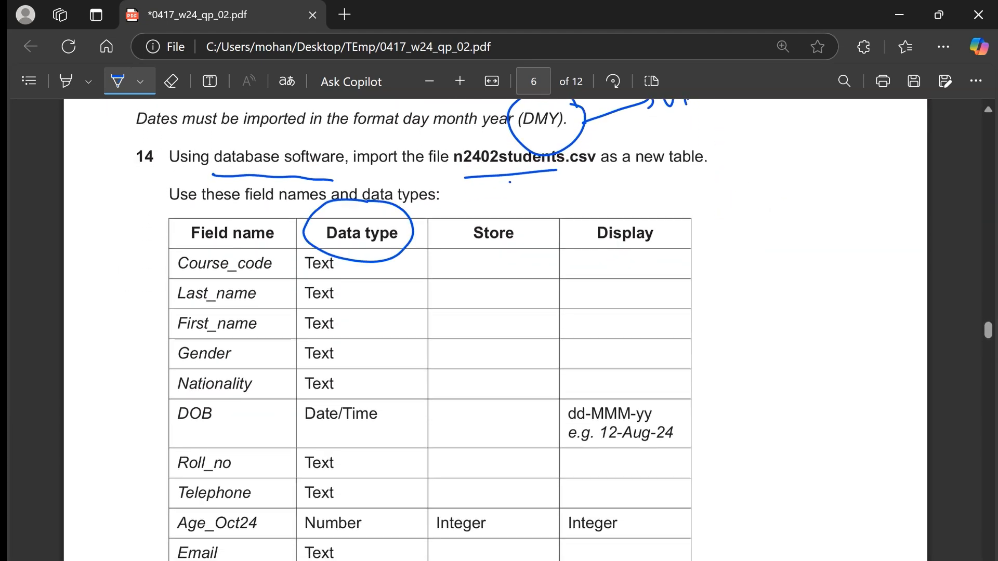
pyautogui.moveTo(389, 251)
pyautogui.mouseDown()
pyautogui.moveTo(590, 386)
pyautogui.moveTo(577, 366)
pyautogui.mouseUp()
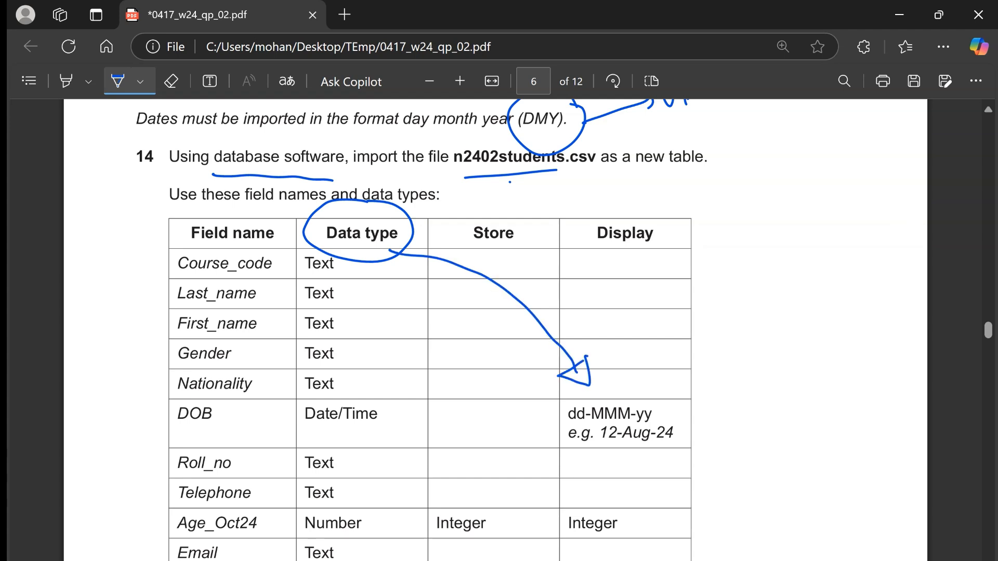
# - Switch to the TEmp folder in File Explorer and create a new Microsoft Access database named 2024w02
pyautogui.hotkey('alt', 'Tab')
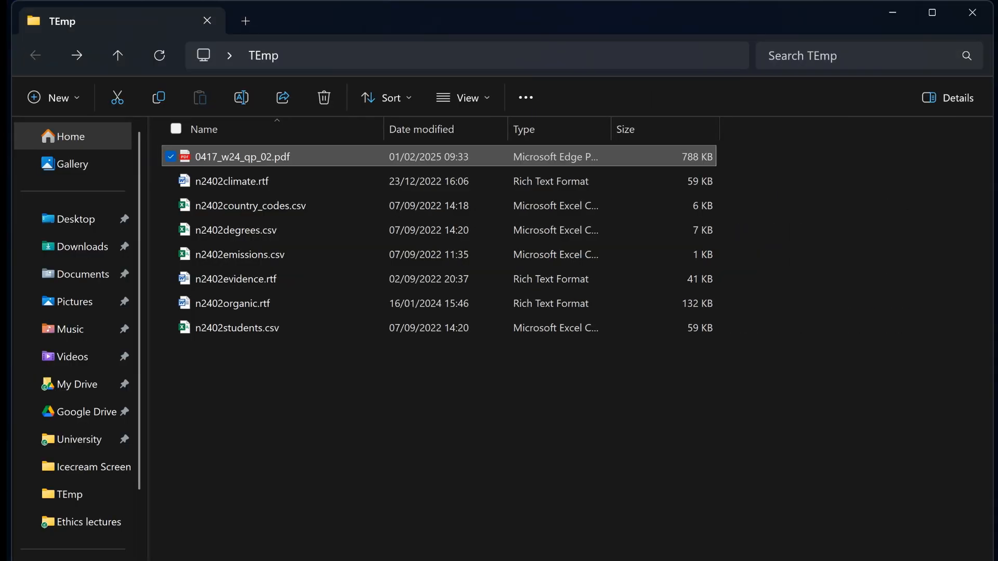
pyautogui.click(484, 370)
pyautogui.rightClick(484, 370)
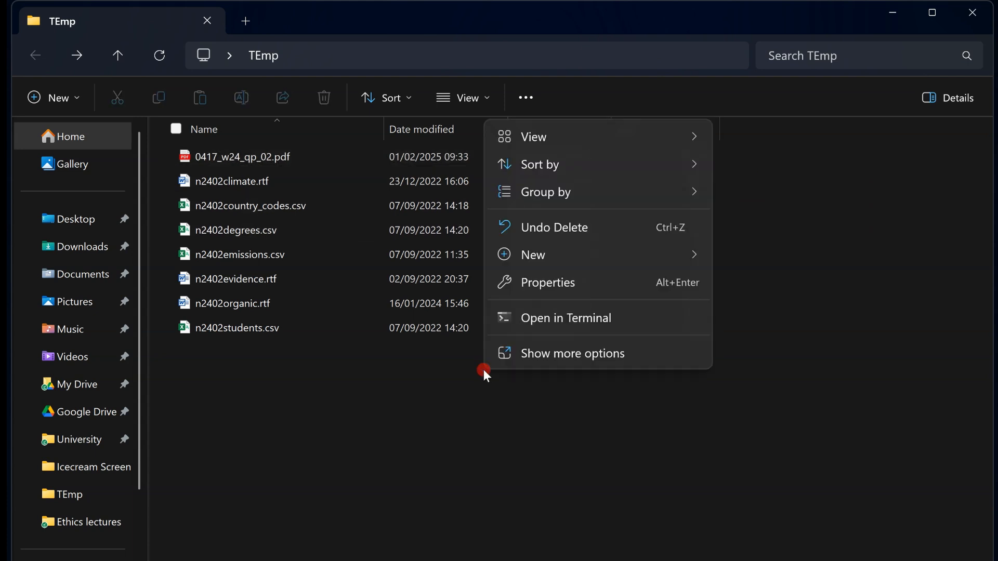
pyautogui.moveTo(697, 258)
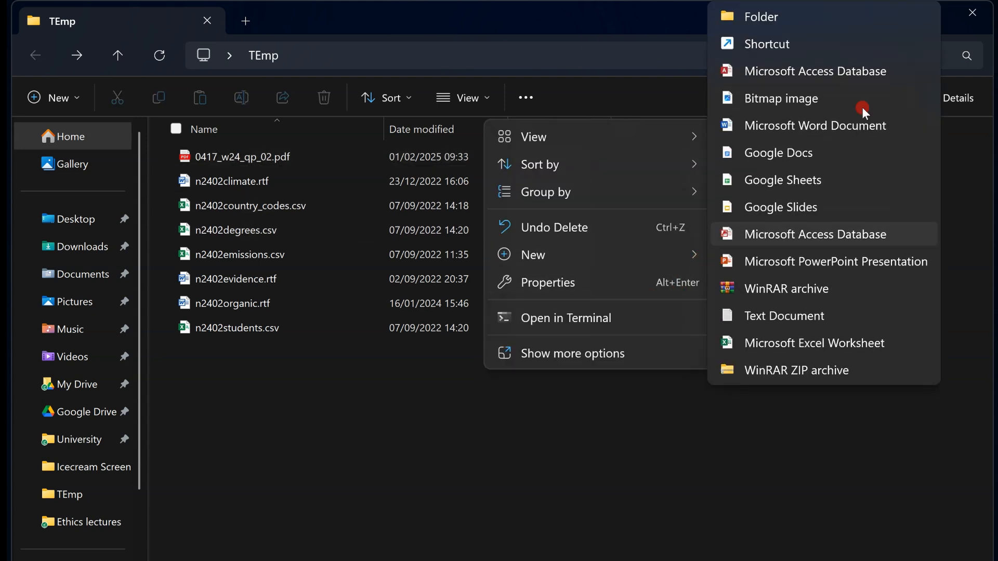
pyautogui.click(840, 76)
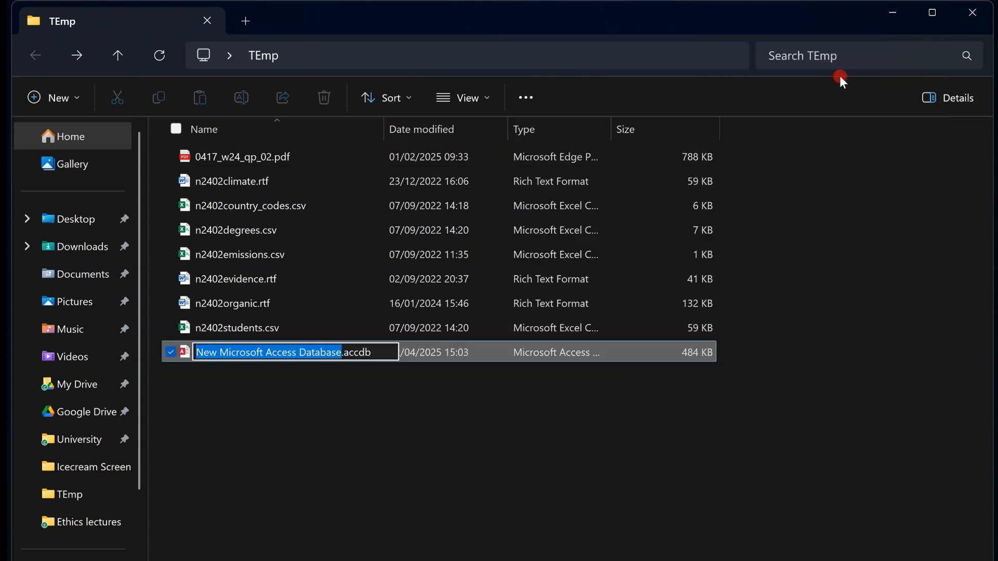
pyautogui.write('202')
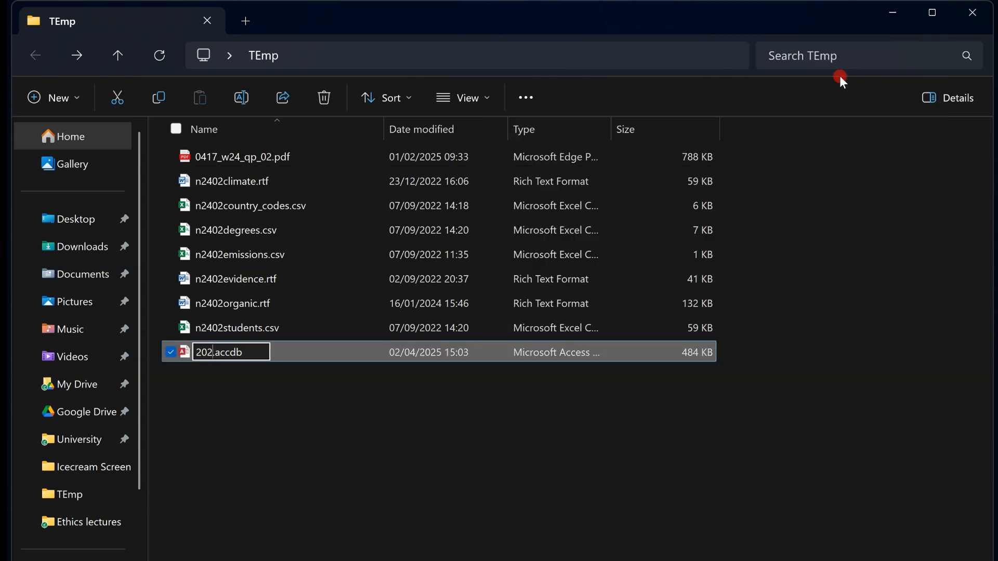
pyautogui.write('4w02')
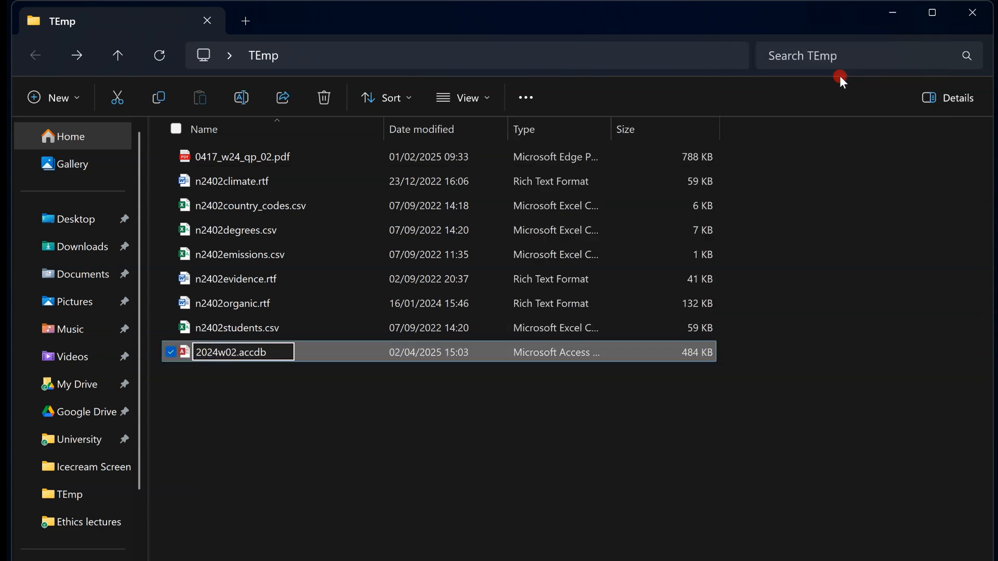
pyautogui.press('Return')
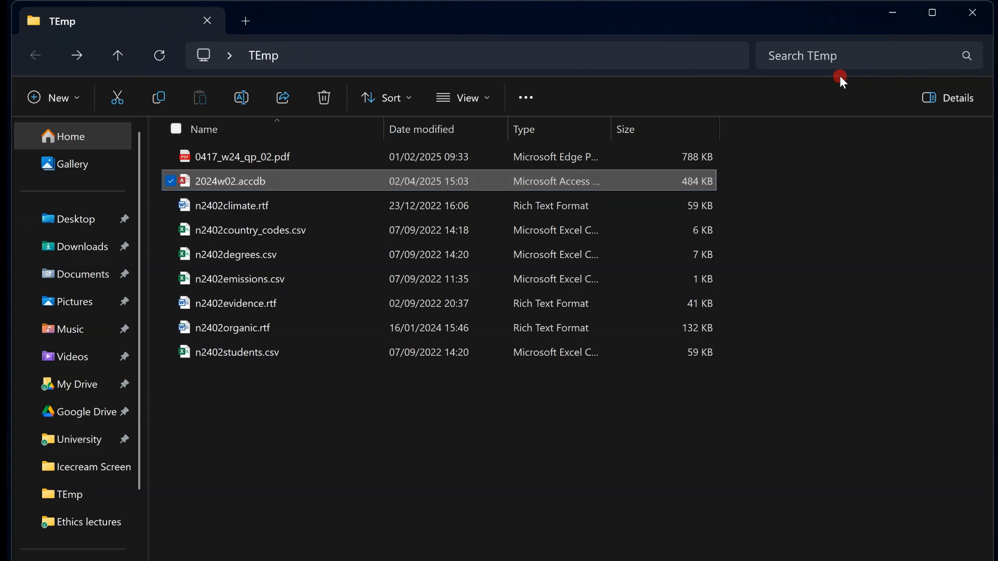
# - Open 2024w02.accdb in Access and enable its content
pyautogui.press('Return')
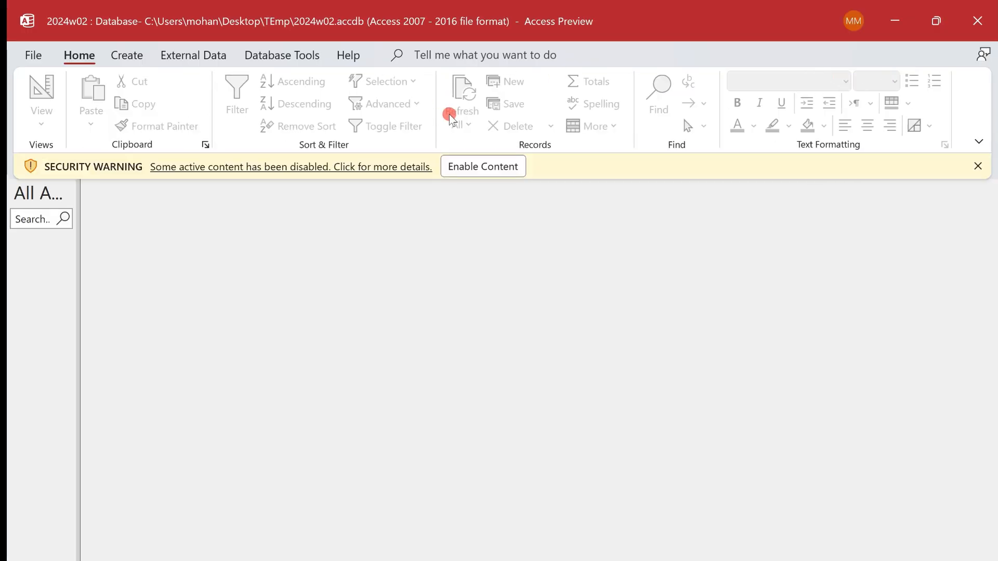
pyautogui.click(498, 165)
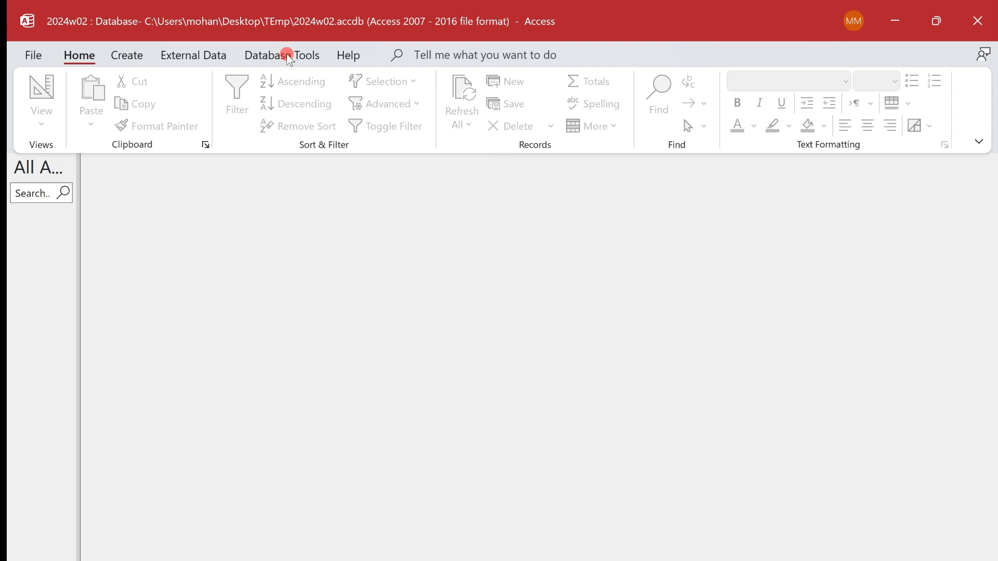
# - Start a text file import of n2402students.csv from the Desktop's TEmp folder into a new table in the current database
pyautogui.click(183, 58)
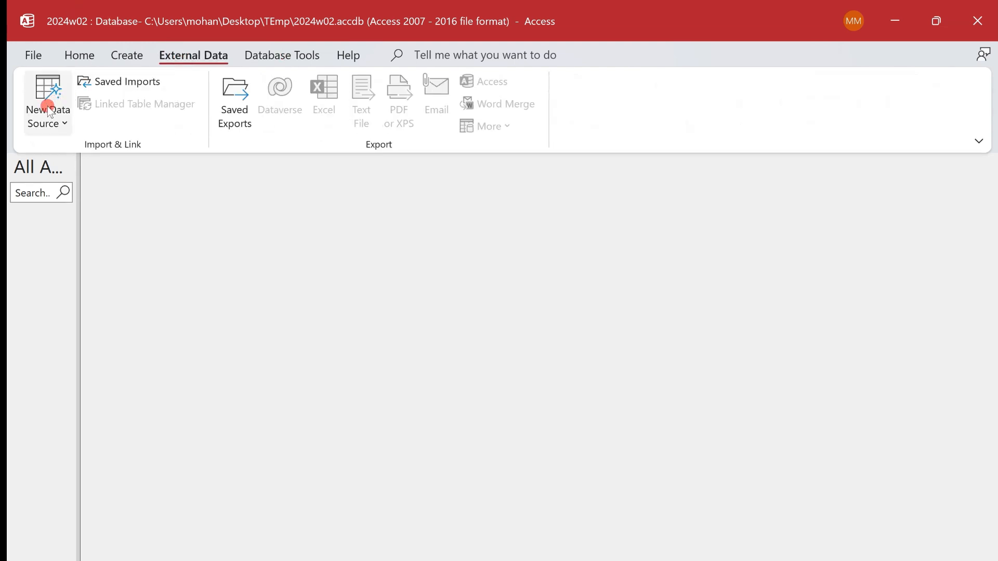
pyautogui.click(45, 107)
pyautogui.moveTo(107, 166)
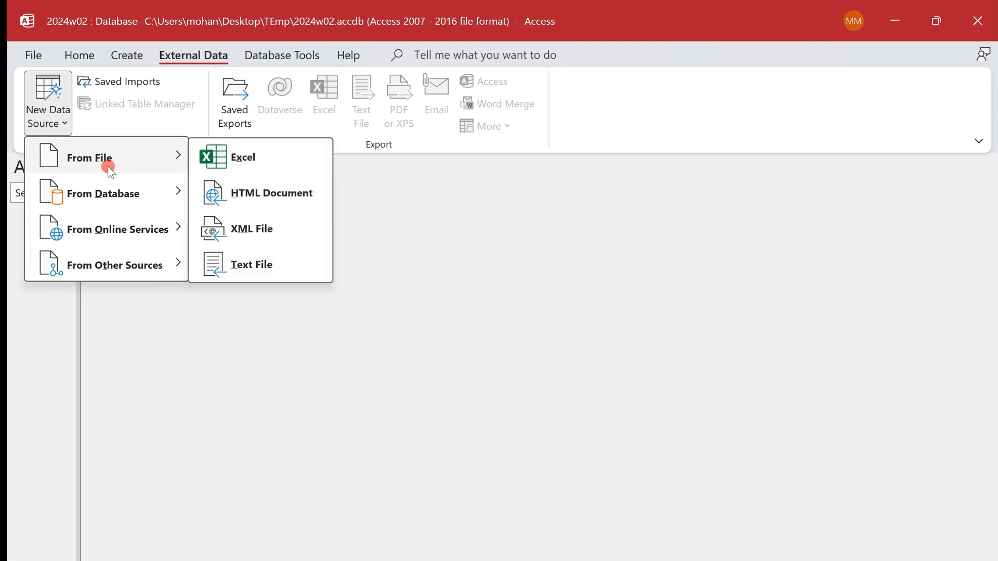
pyautogui.click(285, 263)
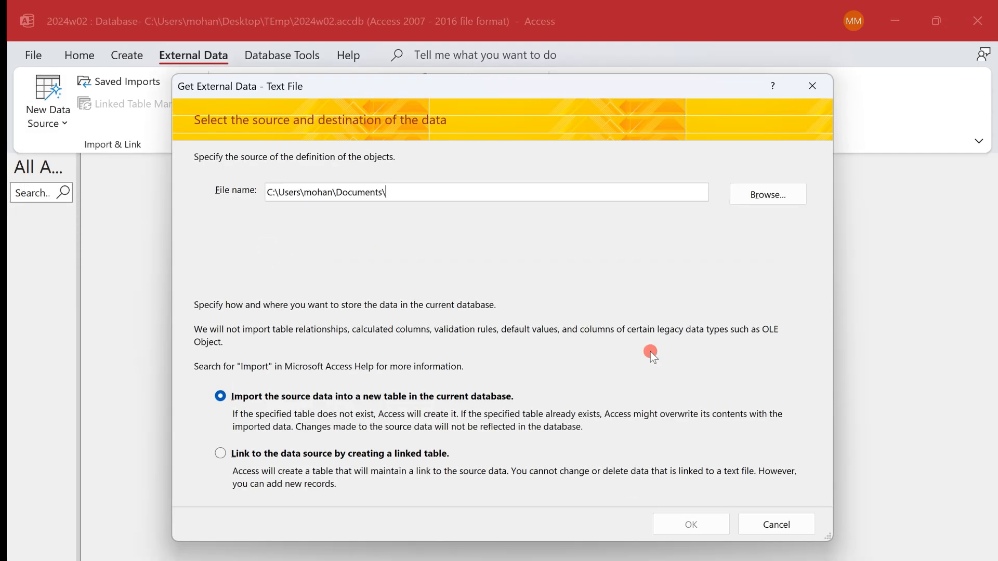
pyautogui.click(760, 202)
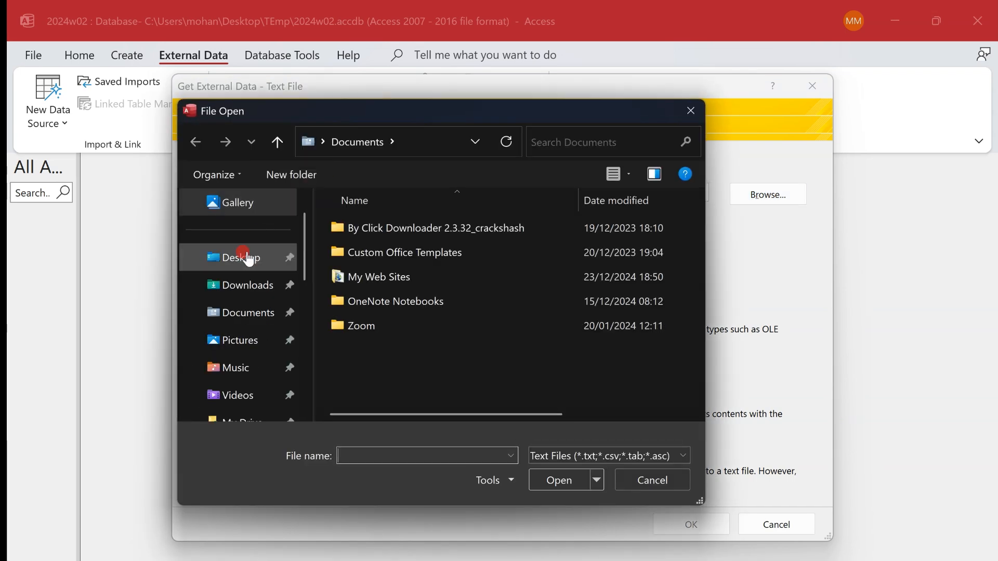
pyautogui.click(244, 258)
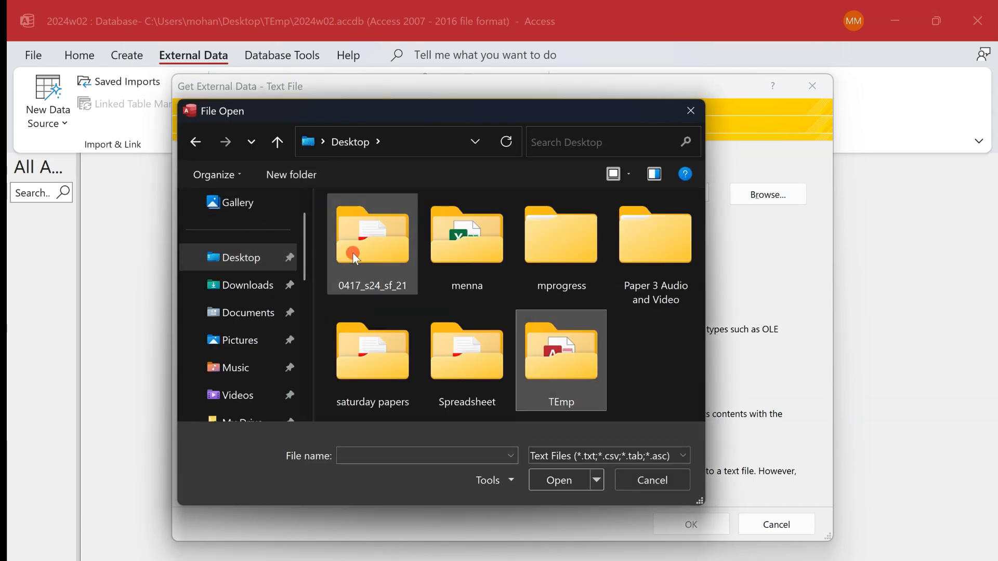
pyautogui.press('Return')
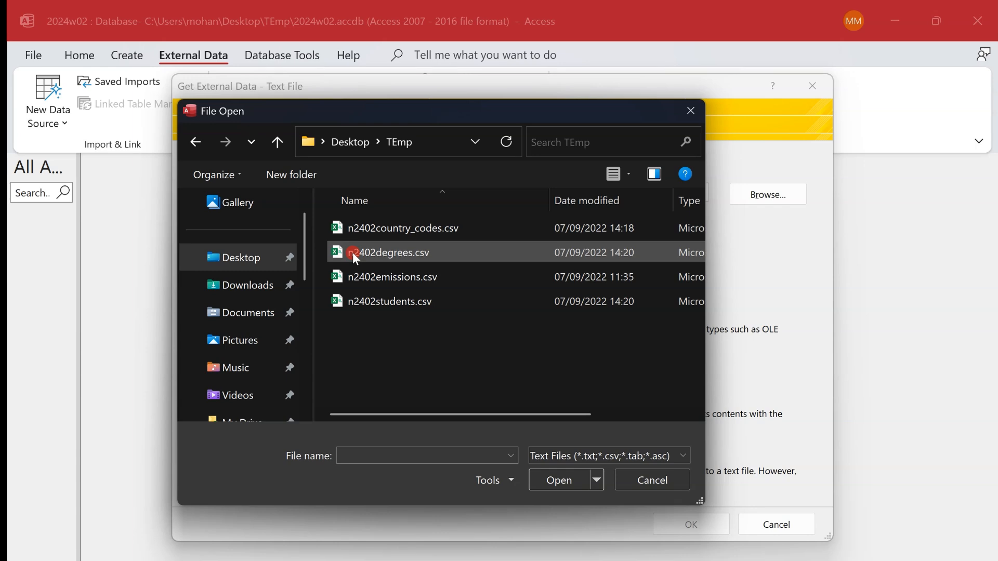
pyautogui.doubleClick(424, 308)
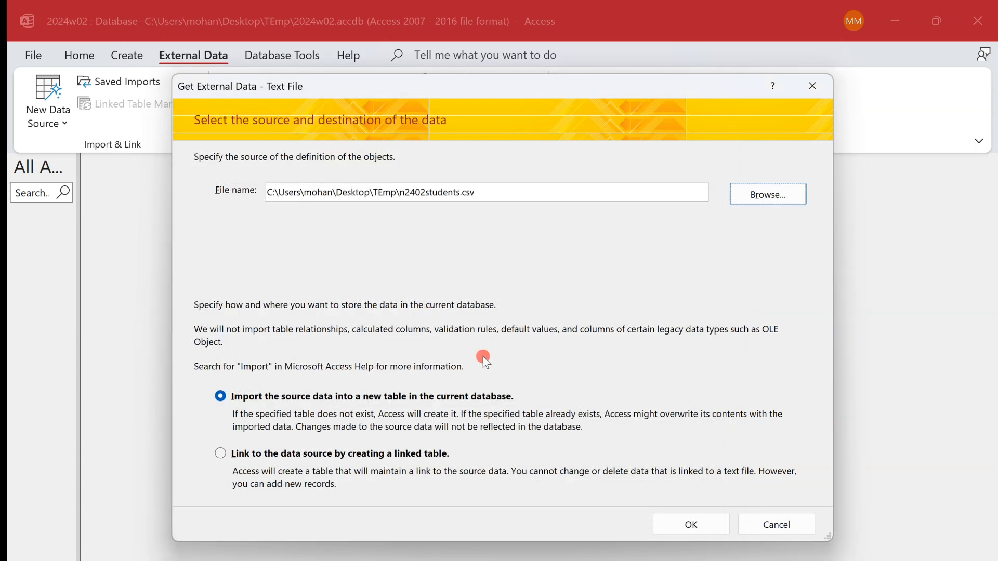
pyautogui.click(695, 526)
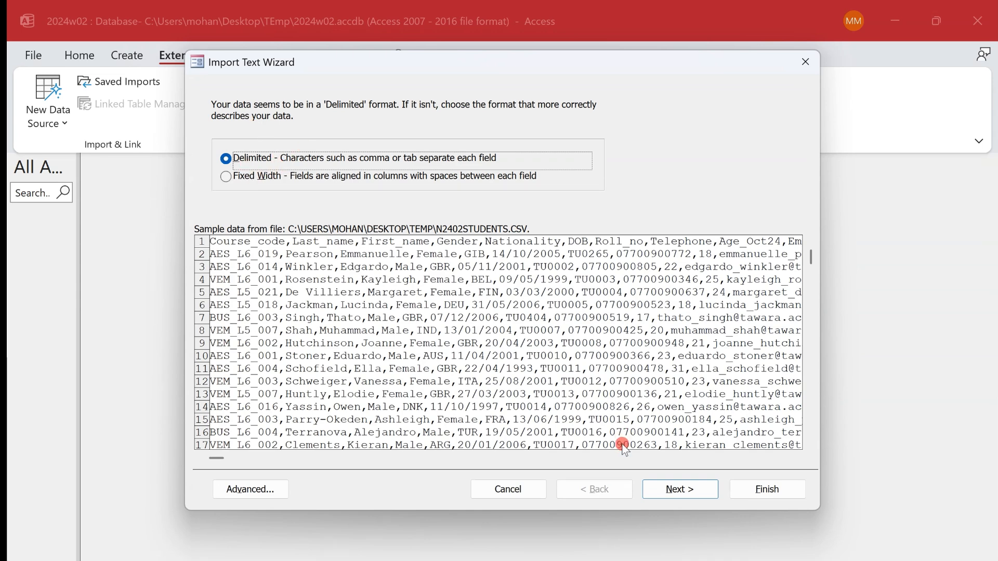
# - Accept the comma-delimited format with the first row as field names, and confirm the DMY date order in the import specification
pyautogui.click(685, 494)
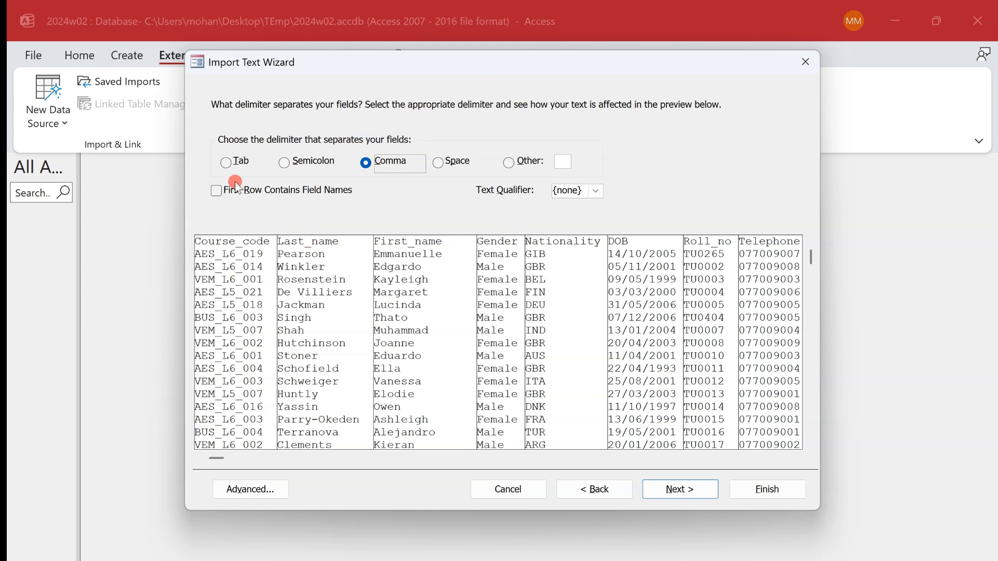
pyautogui.click(216, 191)
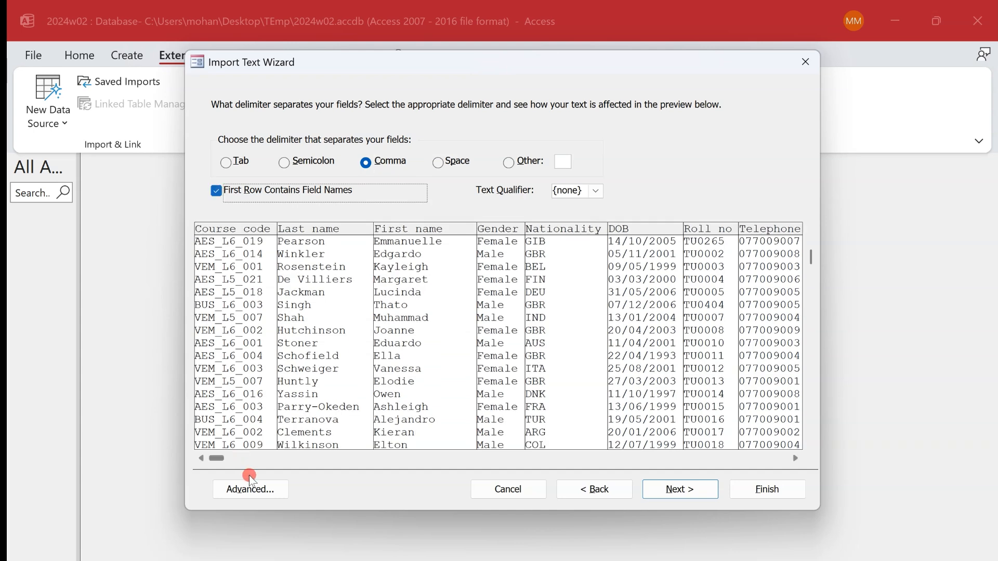
pyautogui.click(253, 490)
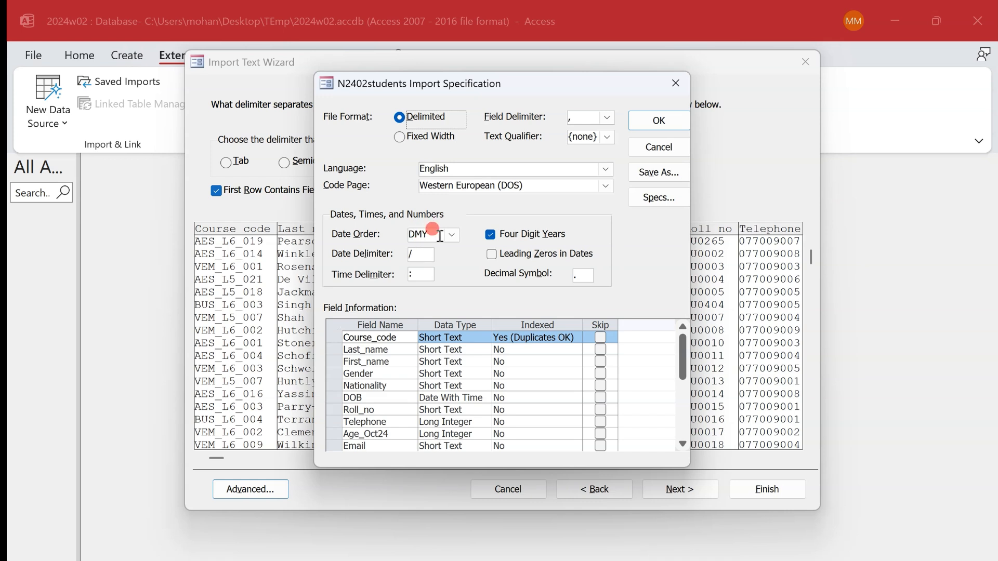
pyautogui.click(657, 121)
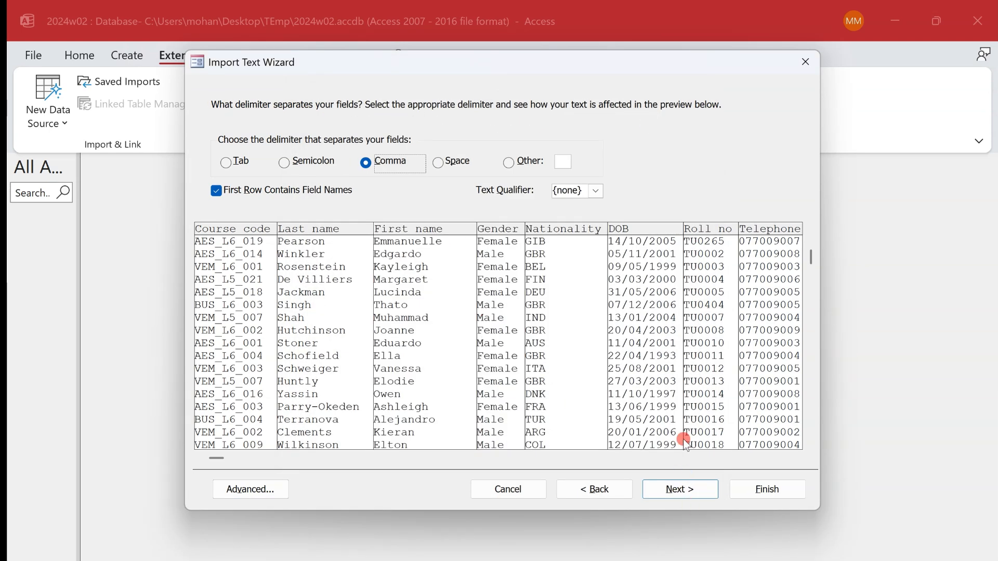
pyautogui.click(684, 486)
# - Check the data types of the import fields from Course_code to Roll_no against the table in the question paper
pyautogui.hotkey('alt', 'Tab')
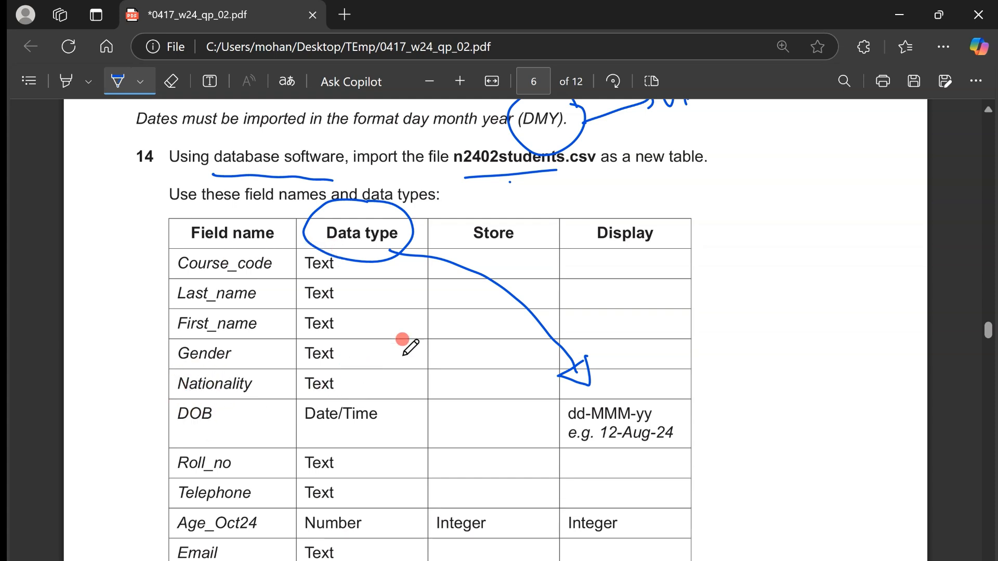
pyautogui.hotkey('alt', 'Tab')
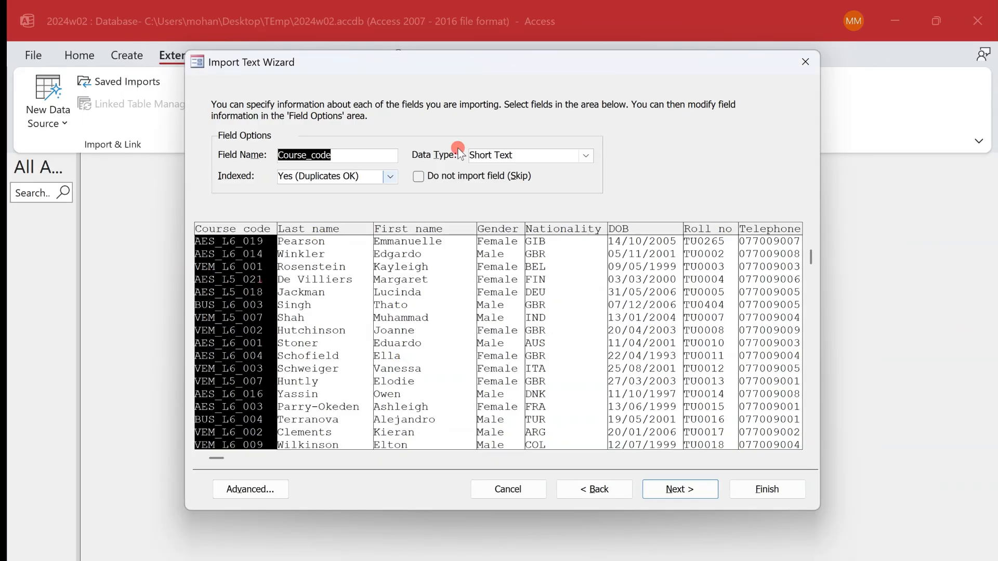
pyautogui.click(327, 249)
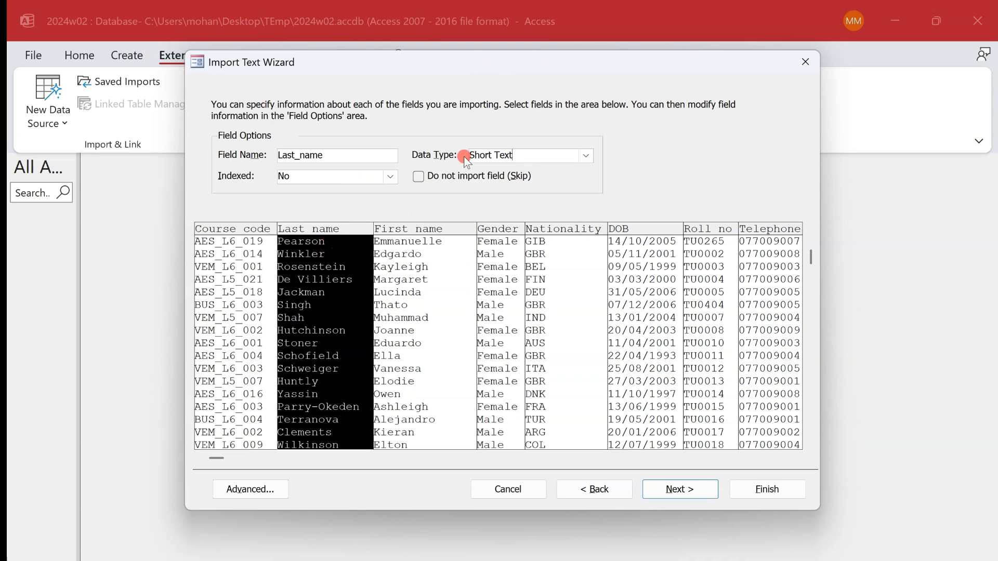
pyautogui.click(435, 253)
pyautogui.click(499, 263)
pyautogui.click(579, 274)
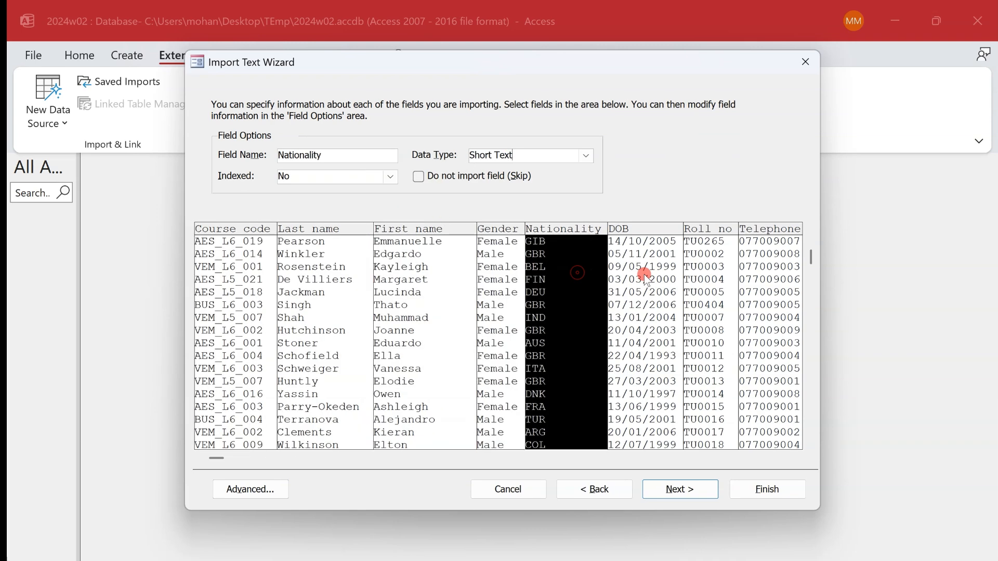
pyautogui.click(649, 275)
pyautogui.click(549, 155)
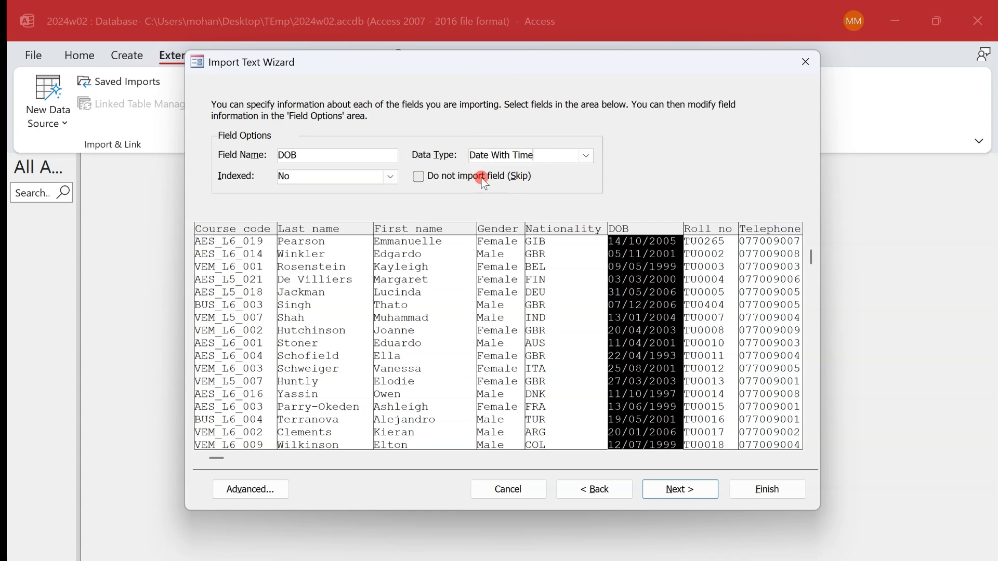
pyautogui.hotkey('alt', 'Tab')
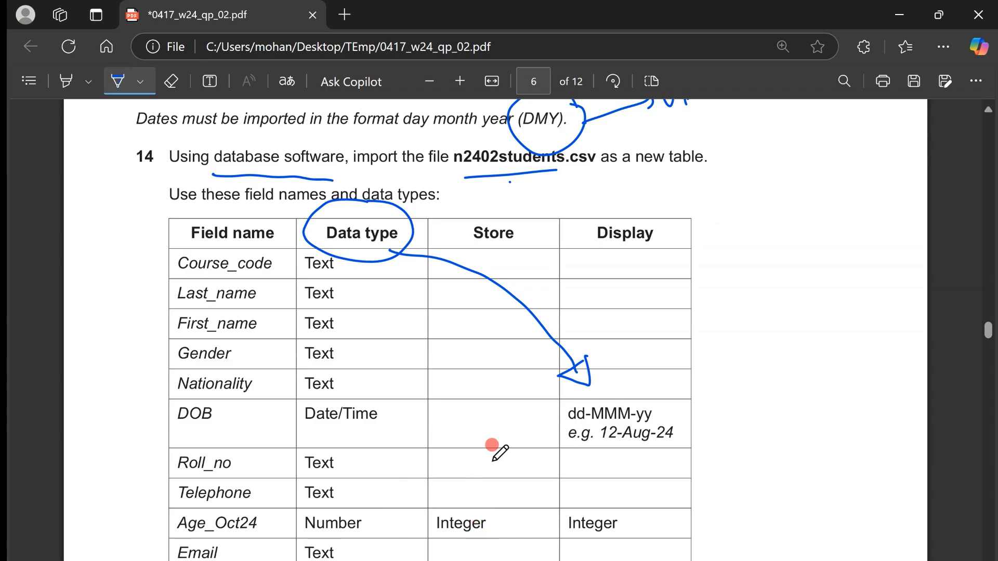
pyautogui.hotkey('alt', 'Tab')
pyautogui.click(707, 362)
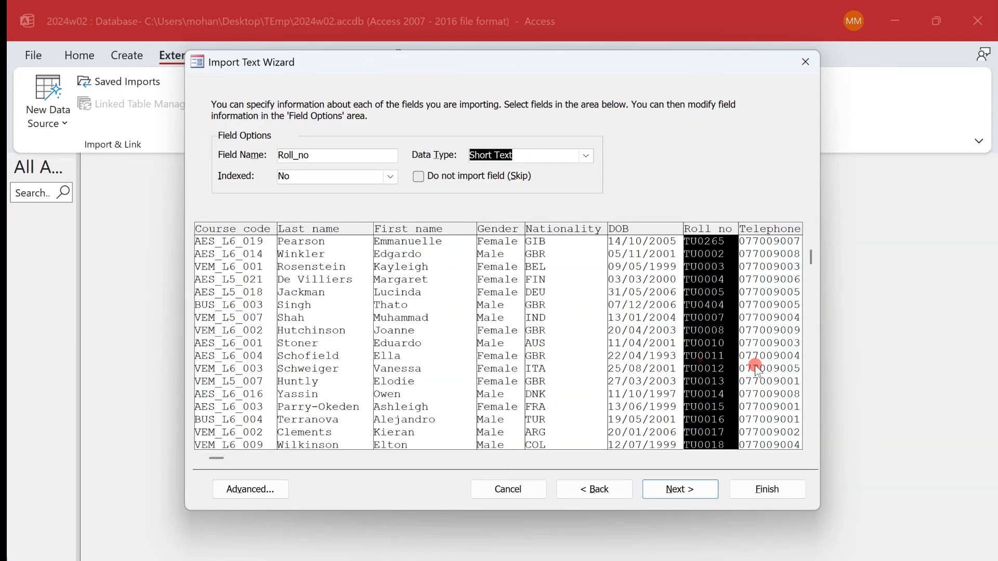
# - Set the data type of the Telephone field to Short Text
pyautogui.click(774, 370)
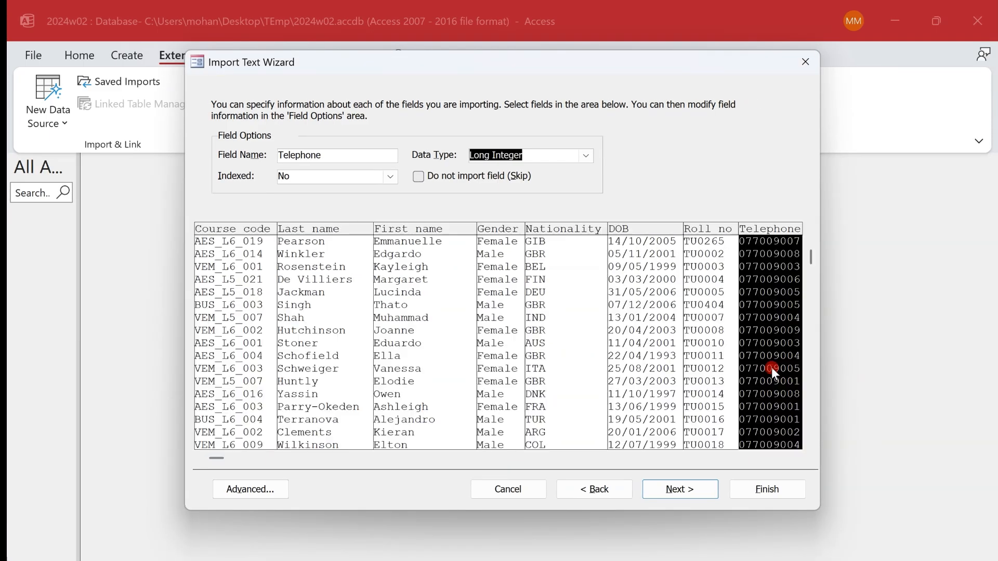
pyautogui.click(587, 155)
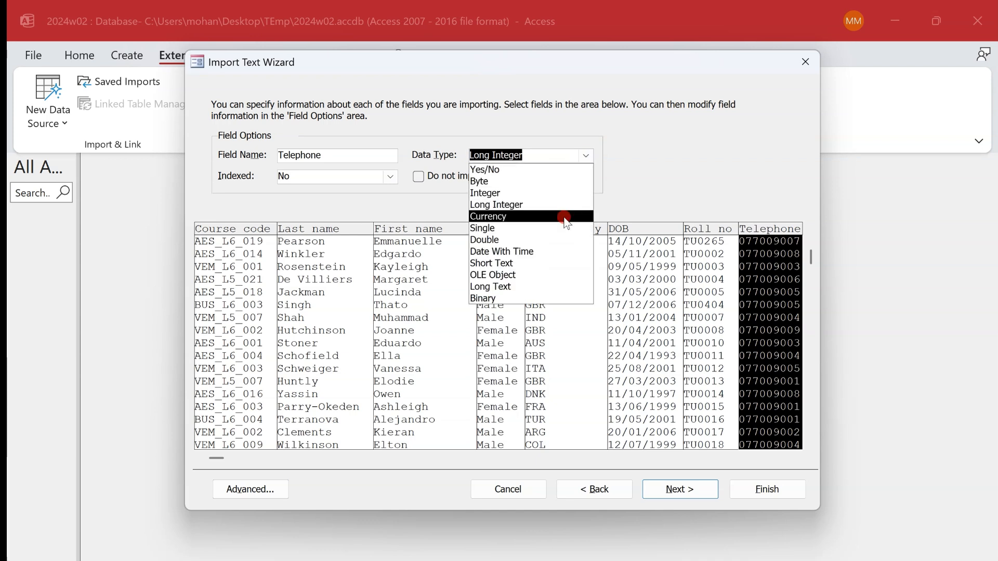
pyautogui.click(564, 263)
# - Set the data type of the Age_Oct24 field to Integer, keep Short Text for Email, and continue to the primary key options
pyautogui.click(712, 459)
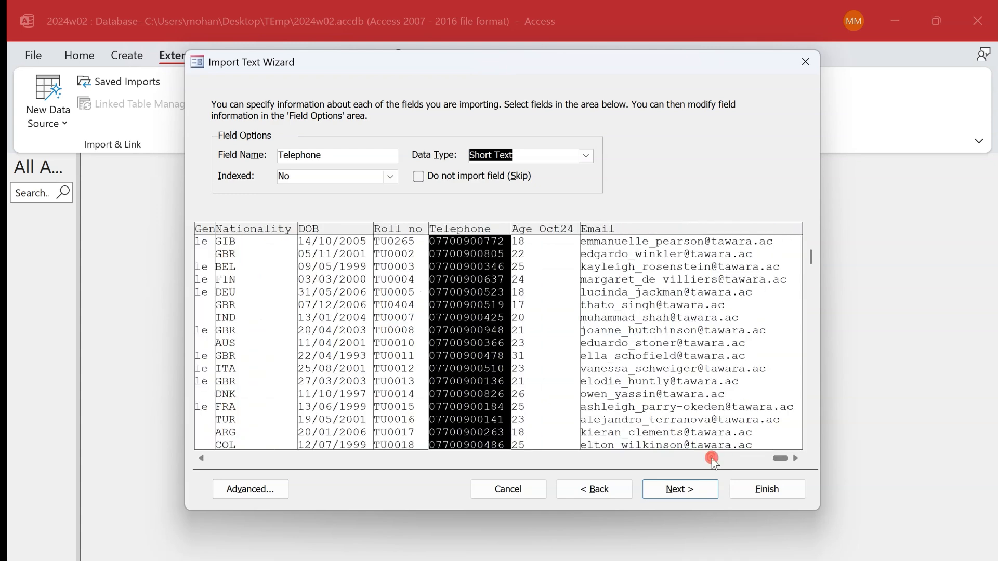
pyautogui.click(578, 310)
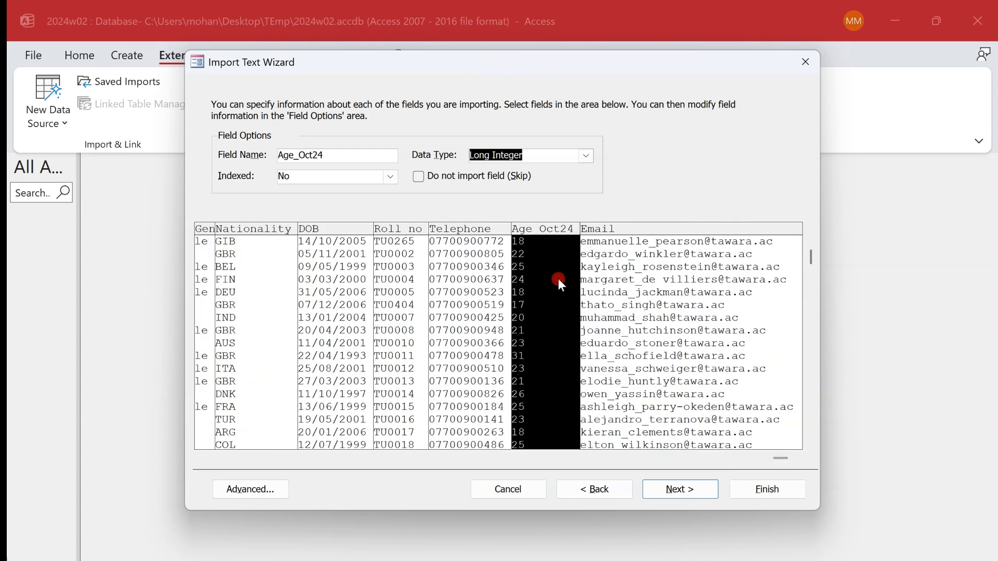
pyautogui.click(586, 156)
pyautogui.click(574, 192)
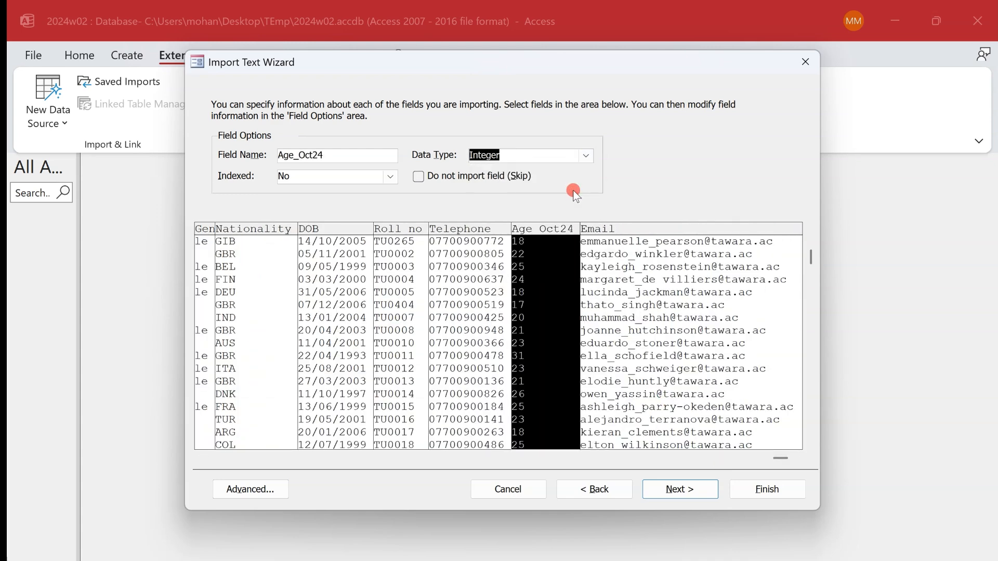
pyautogui.click(665, 319)
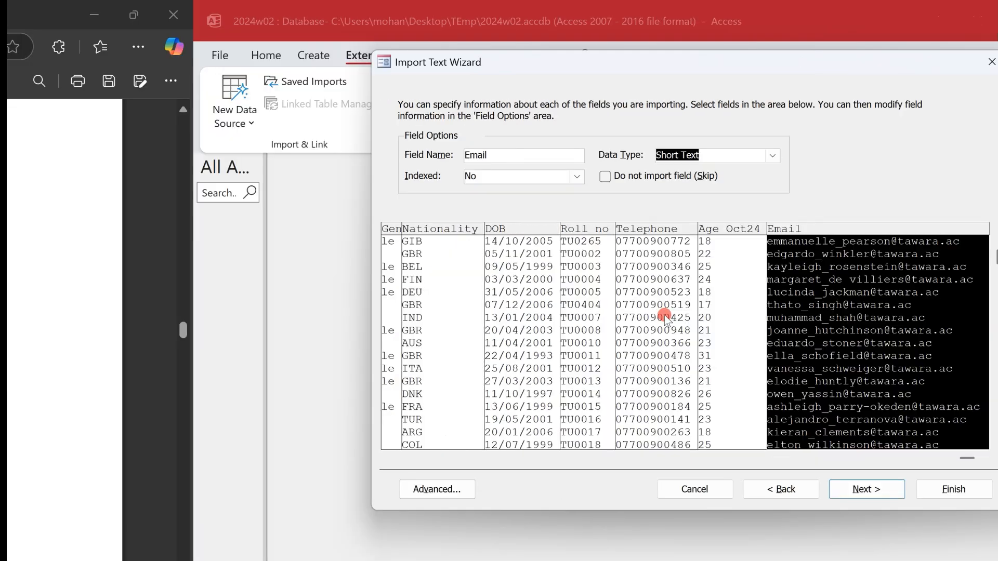
pyautogui.press('ctrl+super+Right')
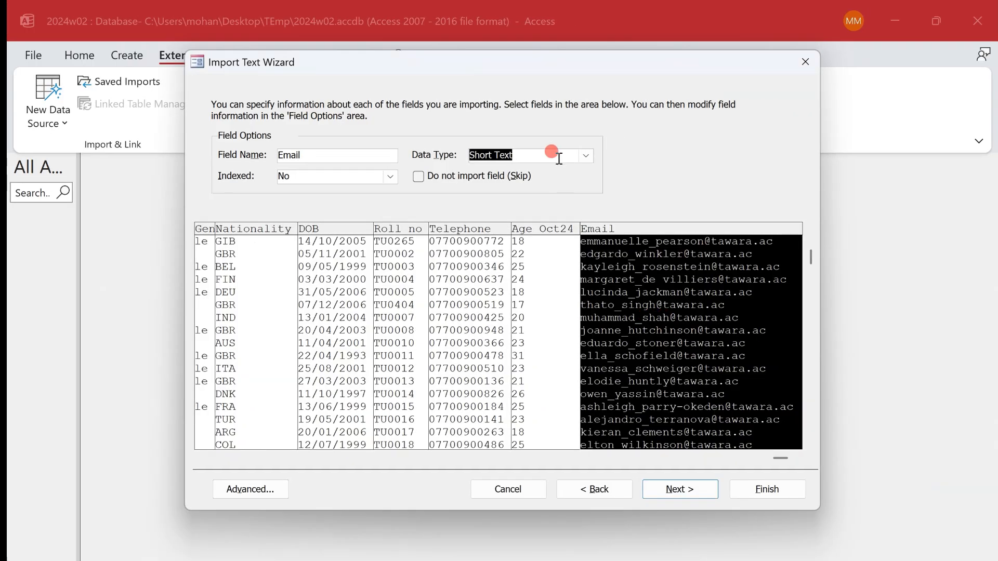
pyautogui.click(683, 492)
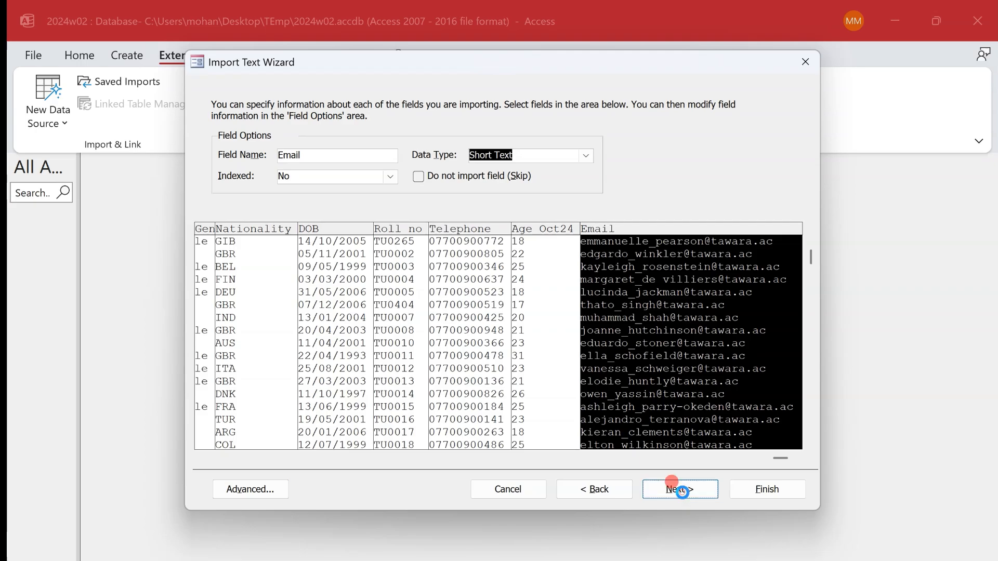
# - Draw an ink box around "Set Roll_no" in the primary key instruction below the question paper's field table
pyautogui.press('ctrl+super+Left')
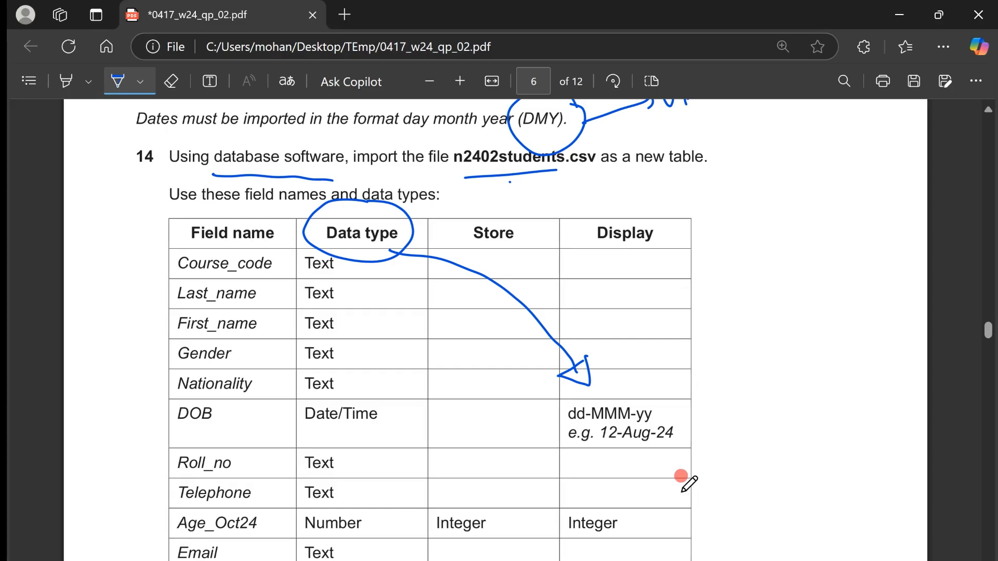
pyautogui.scroll(-3, 439, 323)
pyautogui.moveTo(252, 429)
pyautogui.mouseDown()
pyautogui.moveTo(161, 423)
pyautogui.moveTo(251, 457)
pyautogui.moveTo(242, 423)
pyautogui.moveTo(240, 432)
pyautogui.mouseUp()
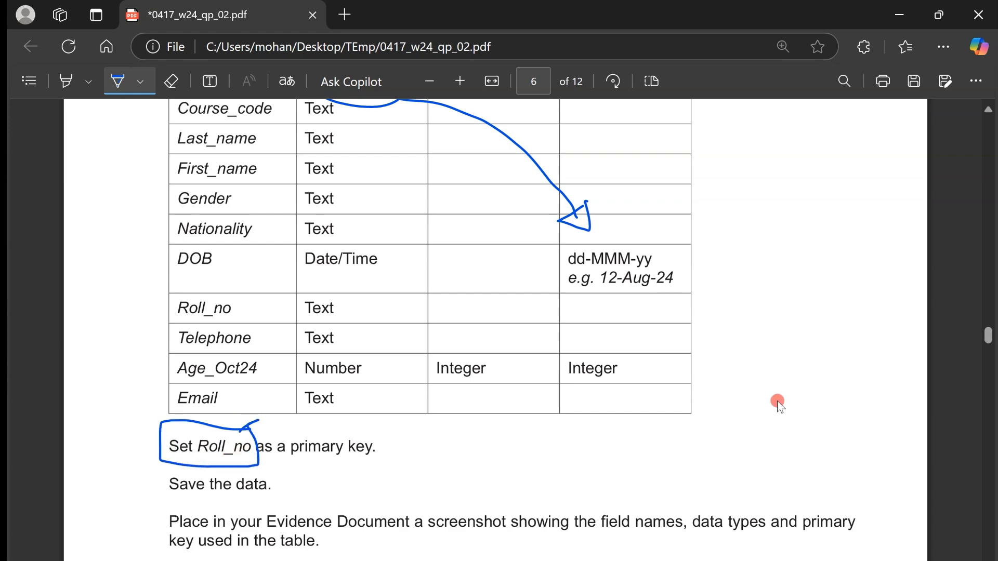
# - Choose Roll_no as the table's own primary key and finish the text import
pyautogui.press('ctrl+super+Right')
pyautogui.click(427, 167)
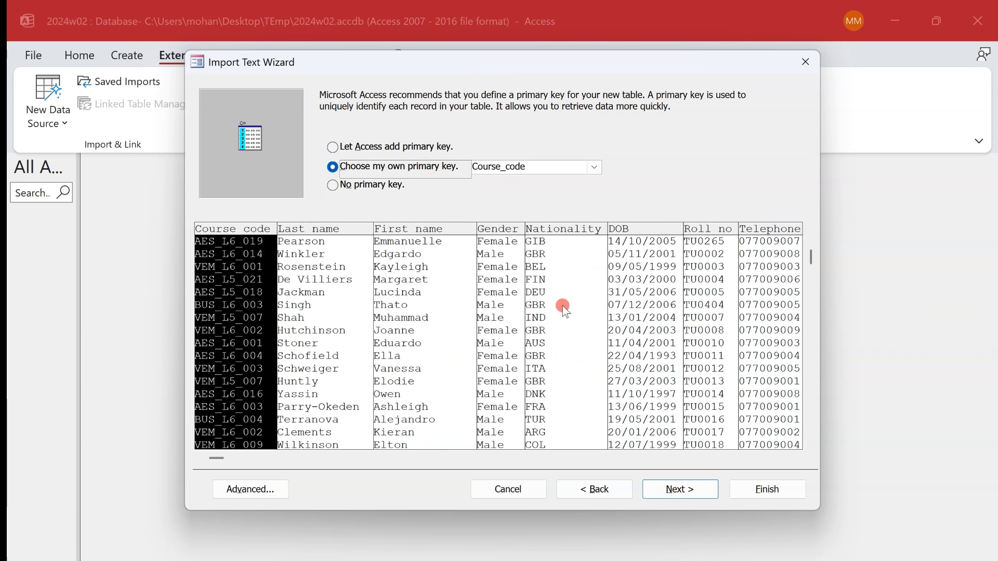
pyautogui.click(708, 304)
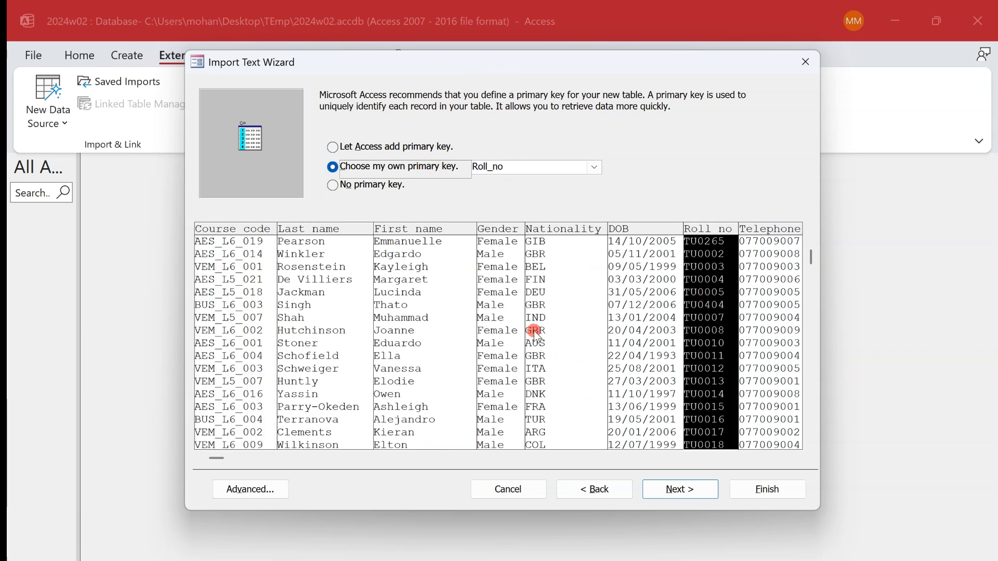
pyautogui.click(698, 482)
pyautogui.click(782, 489)
pyautogui.click(794, 526)
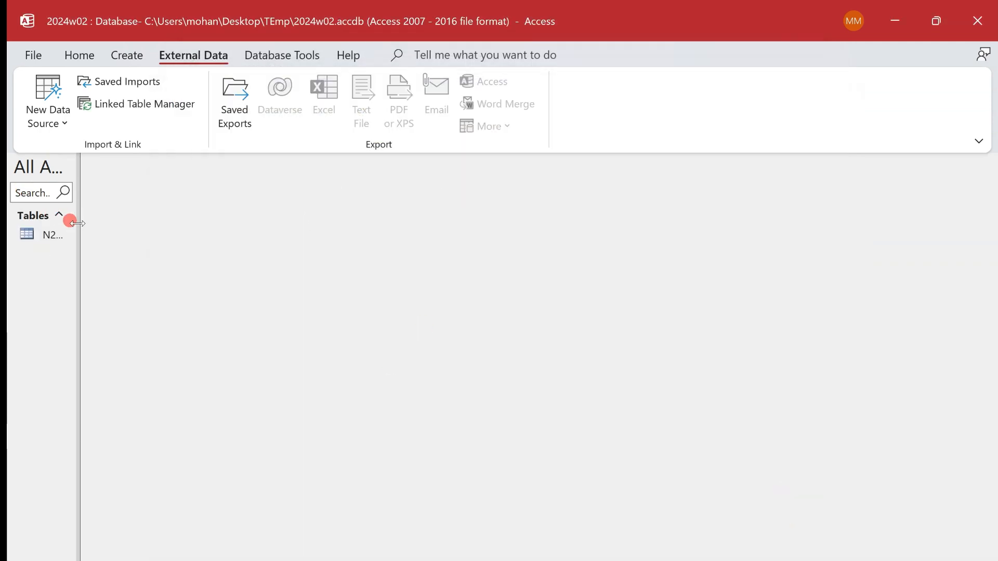
# - Widen the object list to show the full table name and open the N2402students table in Design View
pyautogui.moveTo(78, 224); pyautogui.dragTo(161, 232)
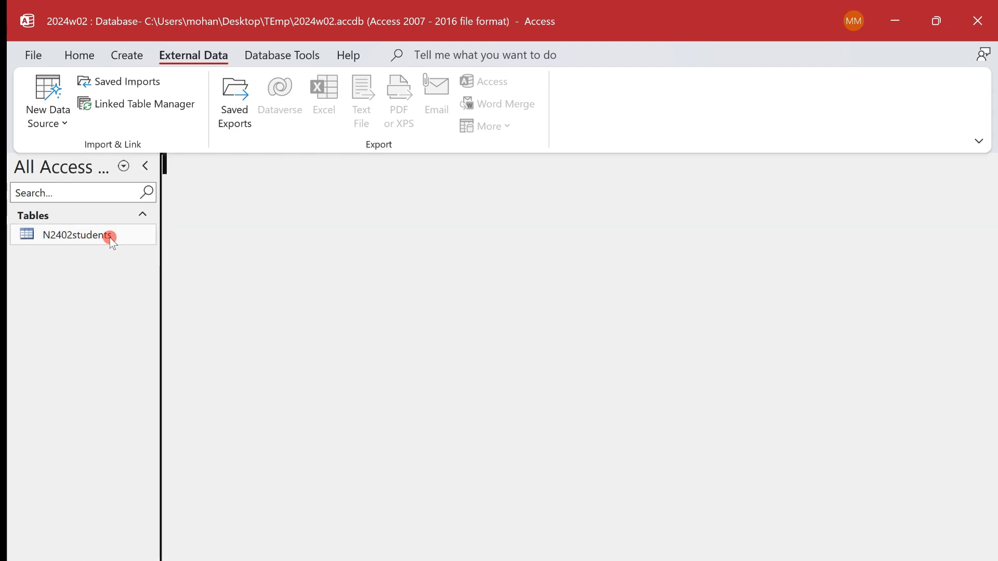
pyautogui.rightClick(111, 239)
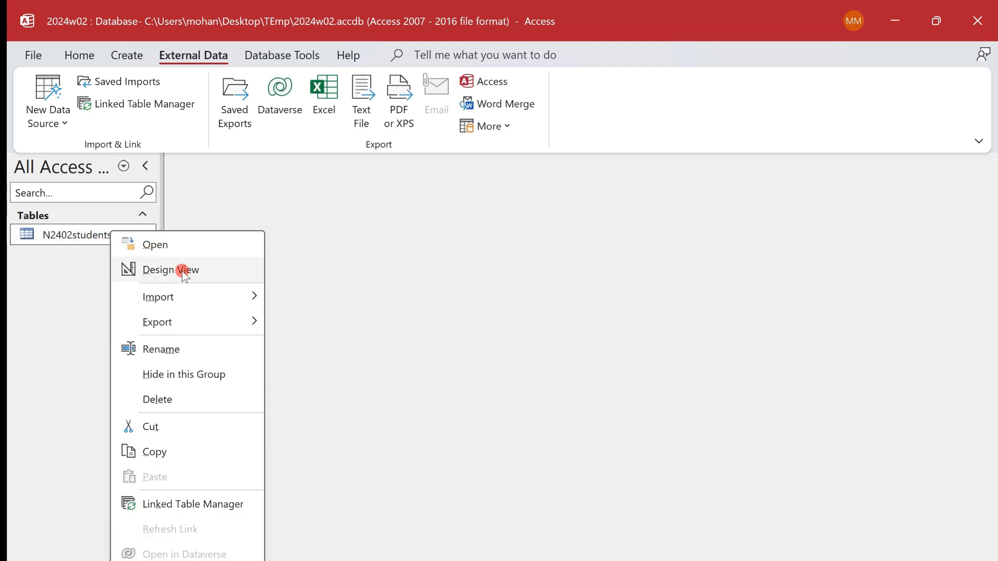
pyautogui.click(222, 271)
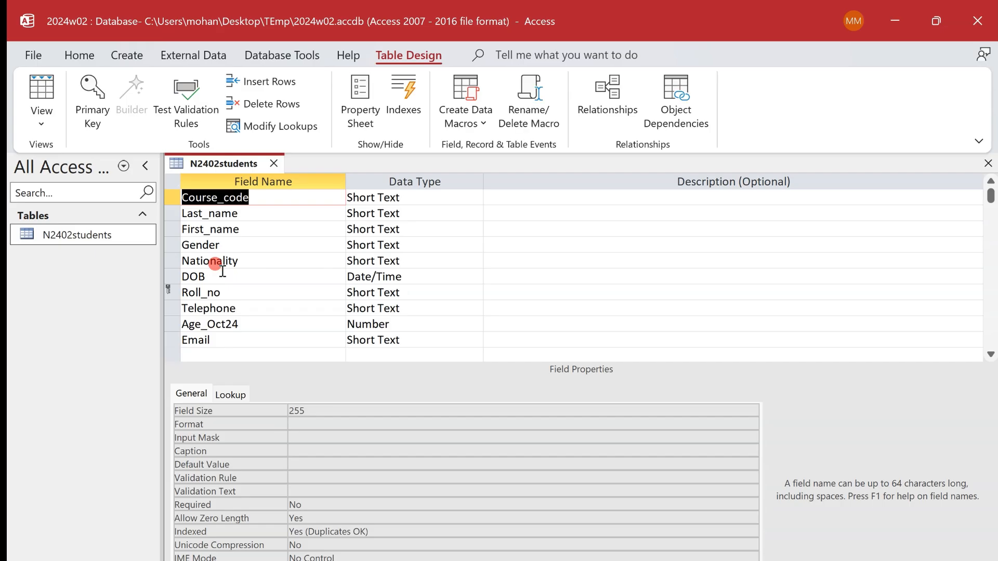
# - Copy the display format dd-MMM-yy from the question paper and set it as the DOB field's Format property
pyautogui.hotkey('alt', 'Tab')
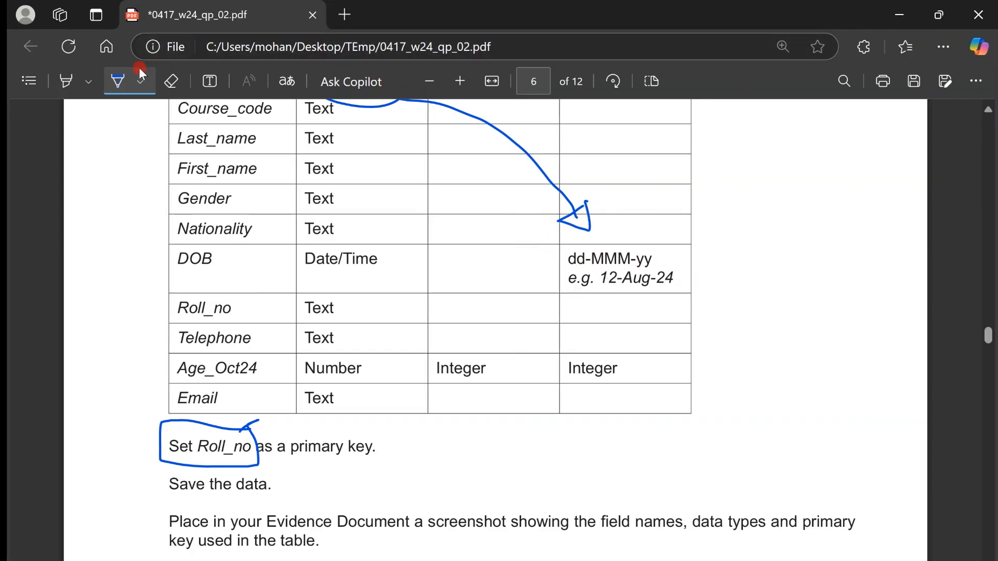
pyautogui.click(120, 79)
pyautogui.moveTo(569, 259); pyautogui.dragTo(658, 259)
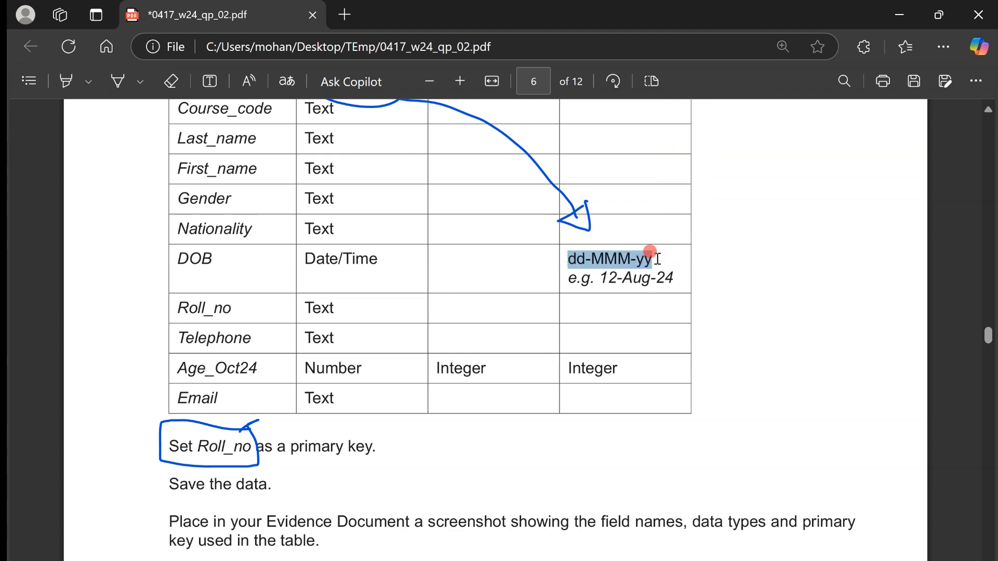
pyautogui.hotkey('alt', 'Tab')
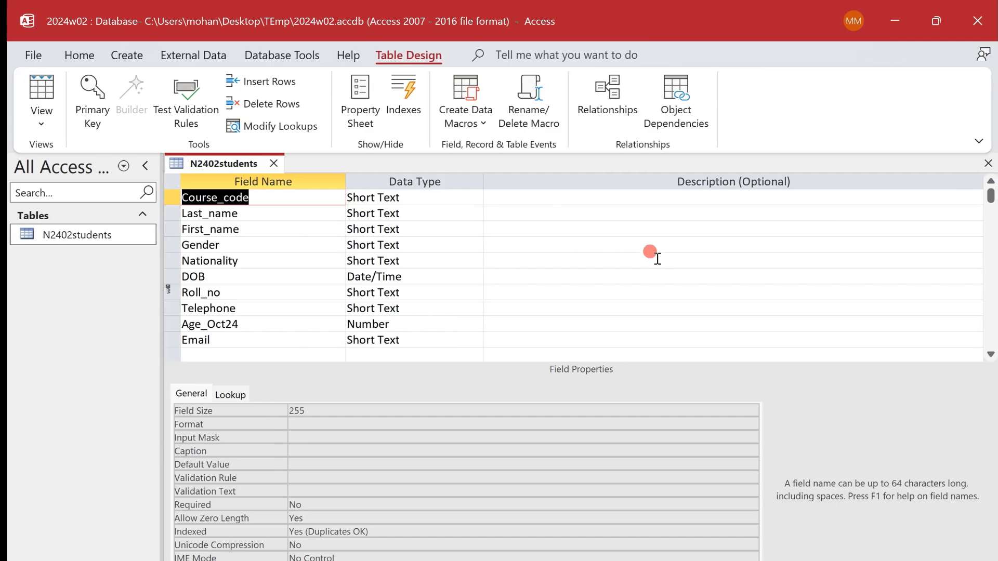
pyautogui.click(420, 275)
pyautogui.click(308, 408)
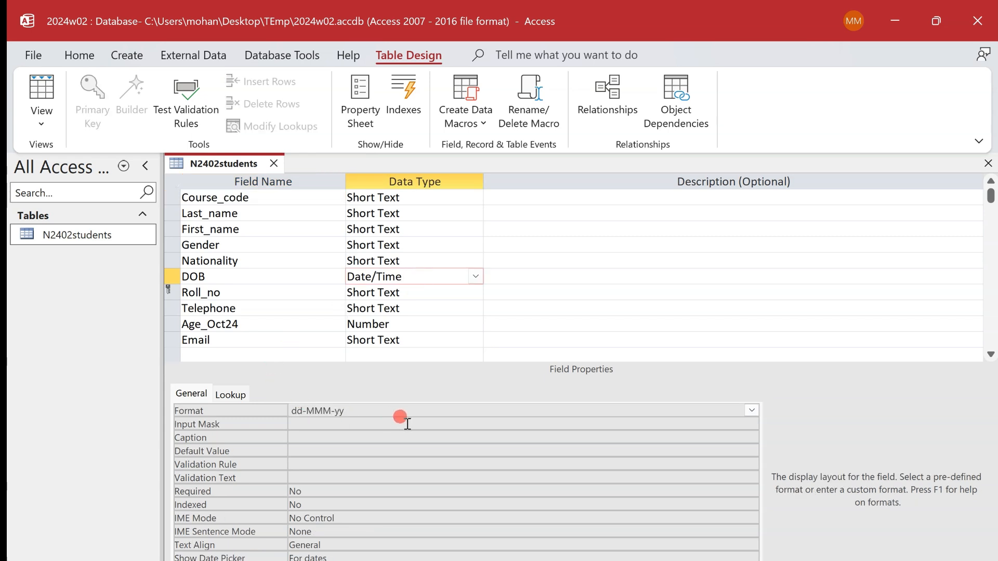
# - Save the N2402students table design and switch to Datasheet View
pyautogui.rightClick(226, 165)
pyautogui.click(252, 179)
pyautogui.click(46, 90)
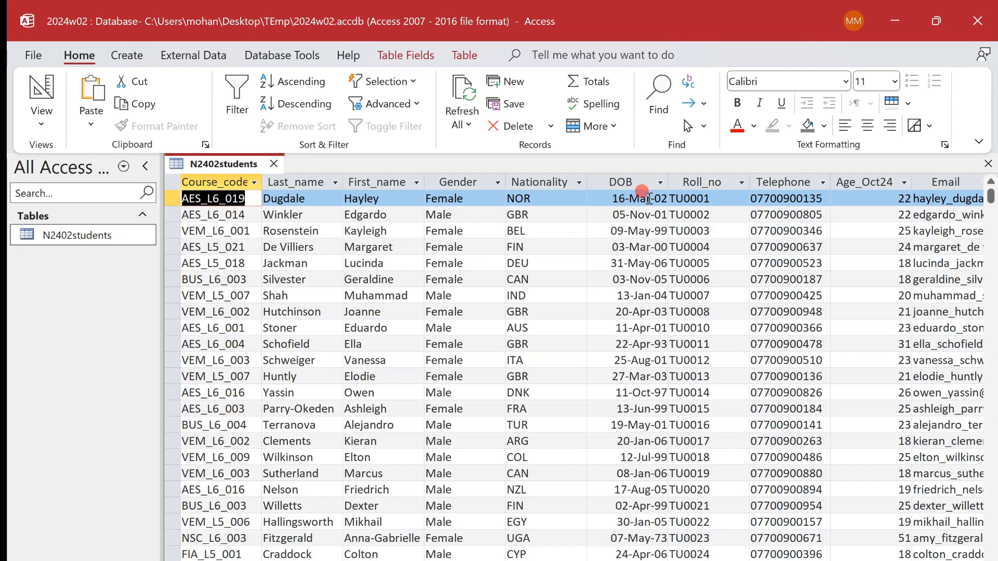
# - Check the DOB display example in the question paper and read the instruction about the Evidence Document screenshot
pyautogui.hotkey('alt', 'Tab')
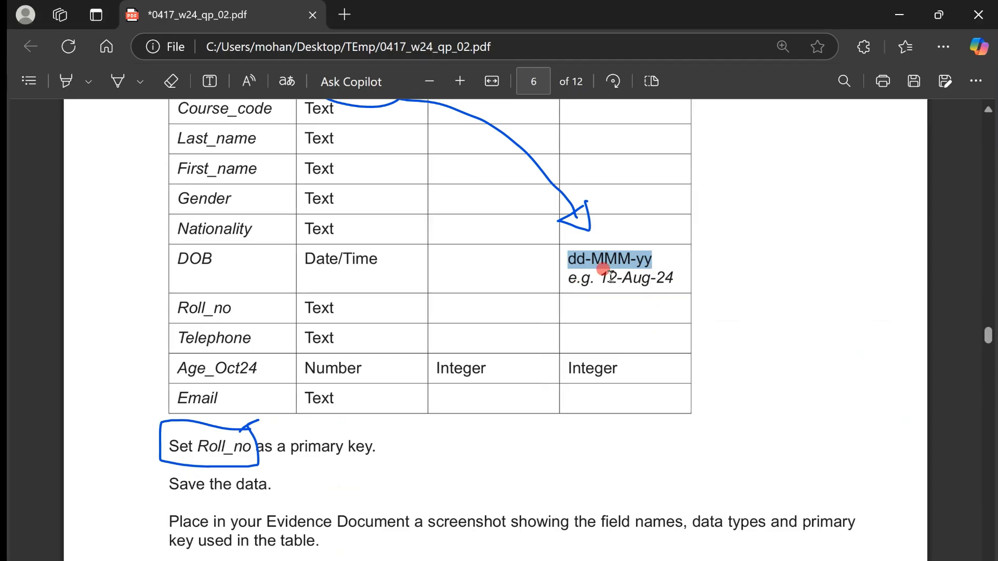
pyautogui.moveTo(598, 278); pyautogui.dragTo(681, 276)
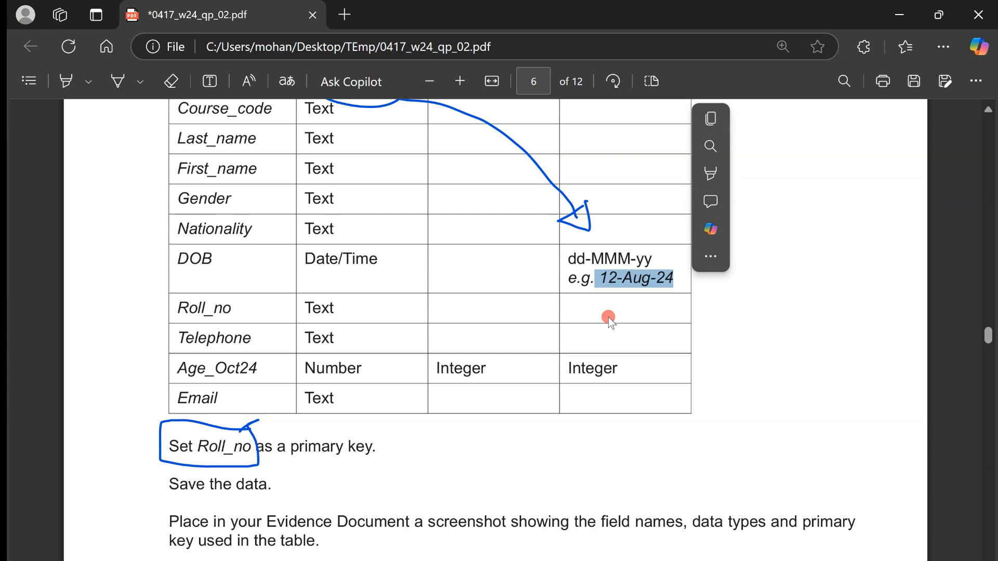
pyautogui.scroll(1, 608, 317)
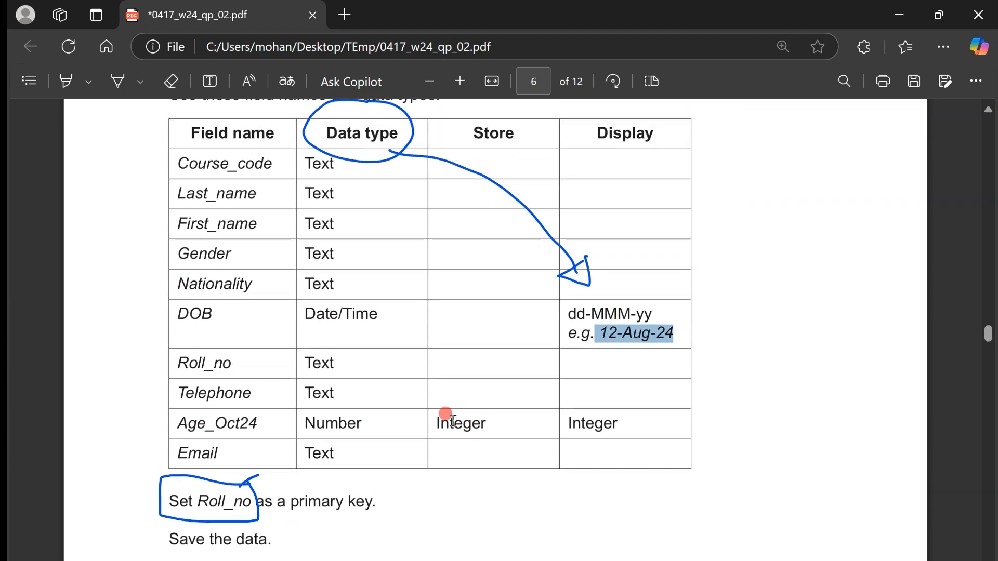
pyautogui.scroll(-4, 446, 414)
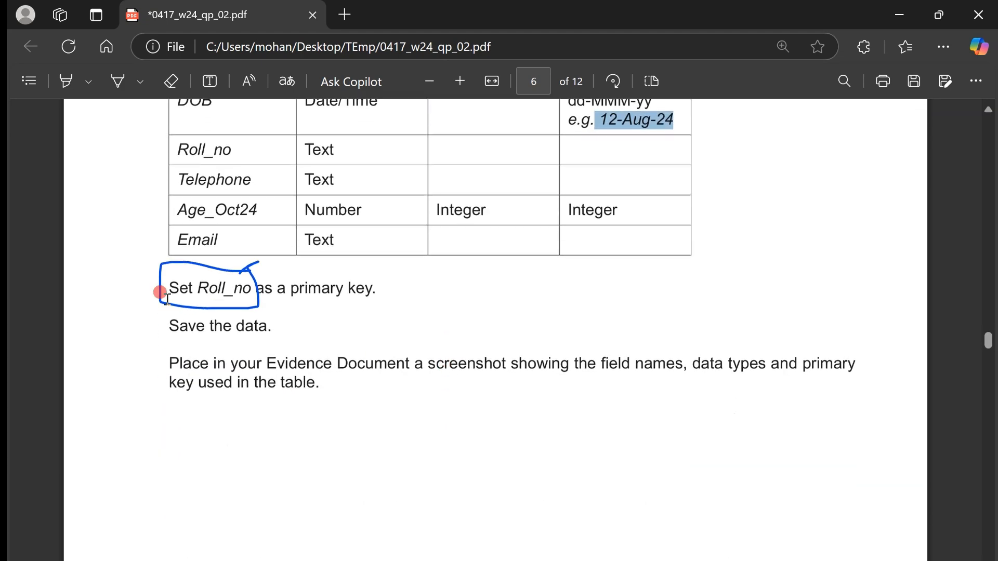
pyautogui.moveTo(158, 356); pyautogui.dragTo(331, 387)
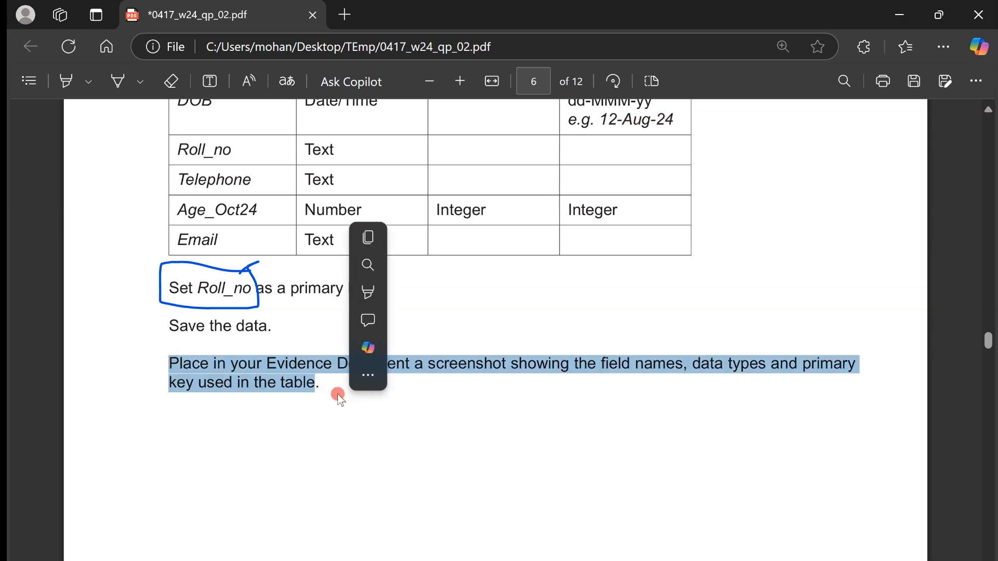
# - Return the N2402students table to Design View and capture a screenshot of its field names, data types and primary key
pyautogui.hotkey('alt', 'Tab')
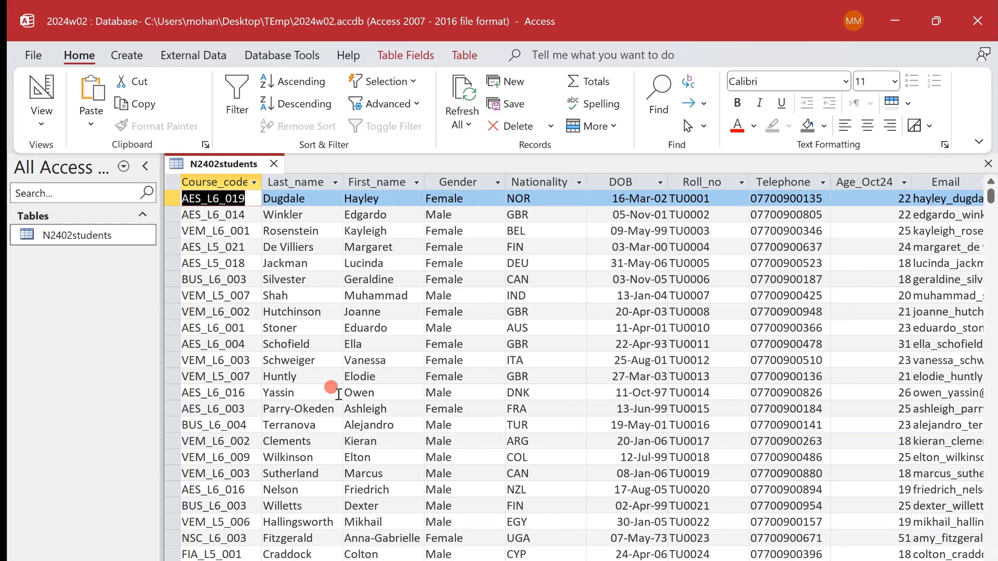
pyautogui.rightClick(235, 167)
pyautogui.click(324, 253)
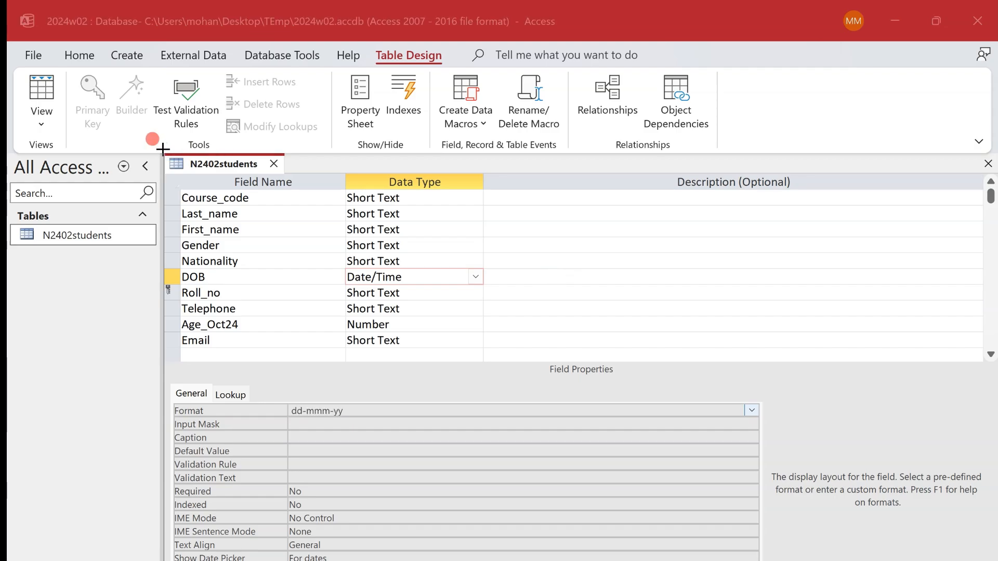
pyautogui.press('super+shift+s')
pyautogui.moveTo(162, 148); pyautogui.dragTo(454, 355)
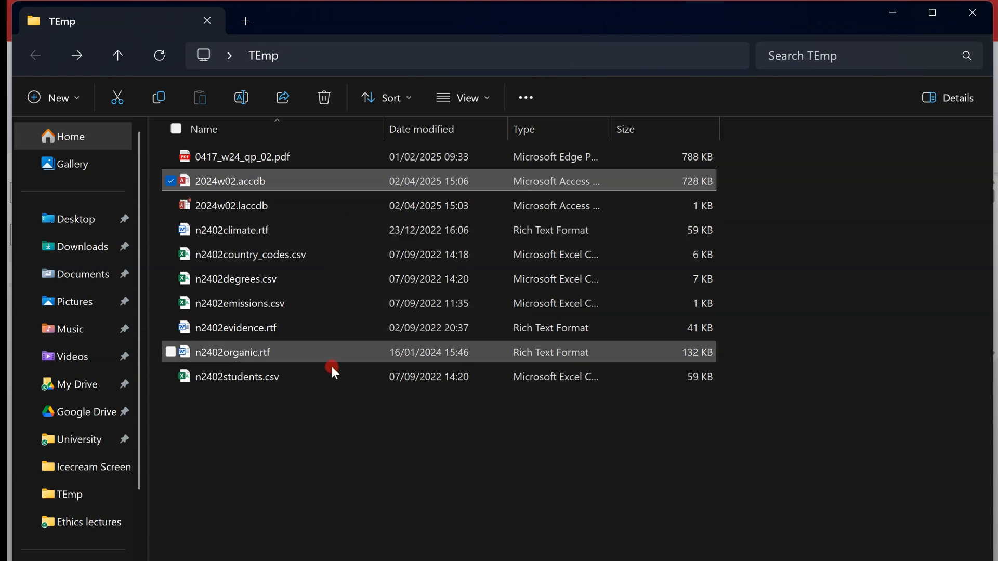
# - Create a new Microsoft Word document in the TEmp folder for the evidence
pyautogui.rightClick(332, 401)
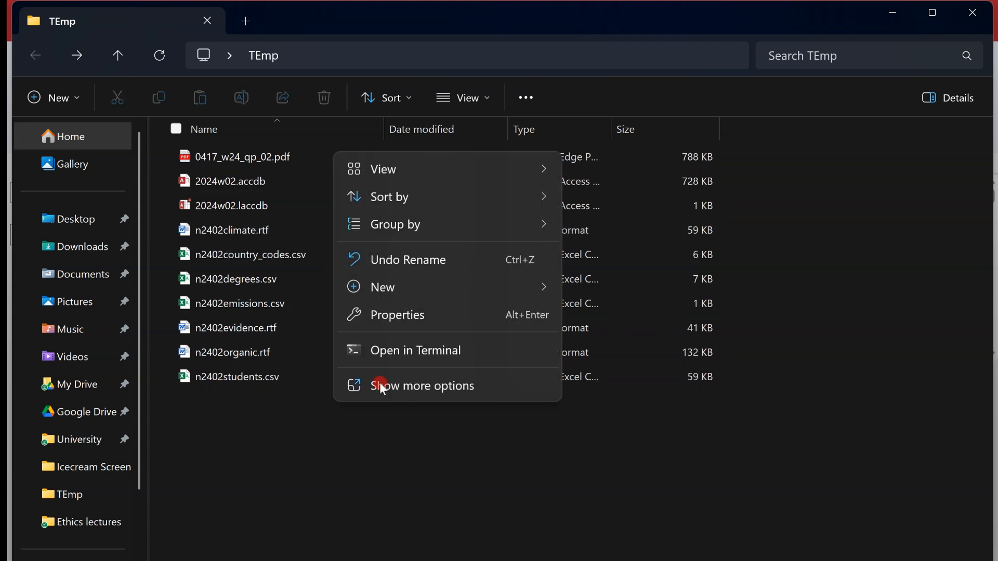
pyautogui.moveTo(522, 291)
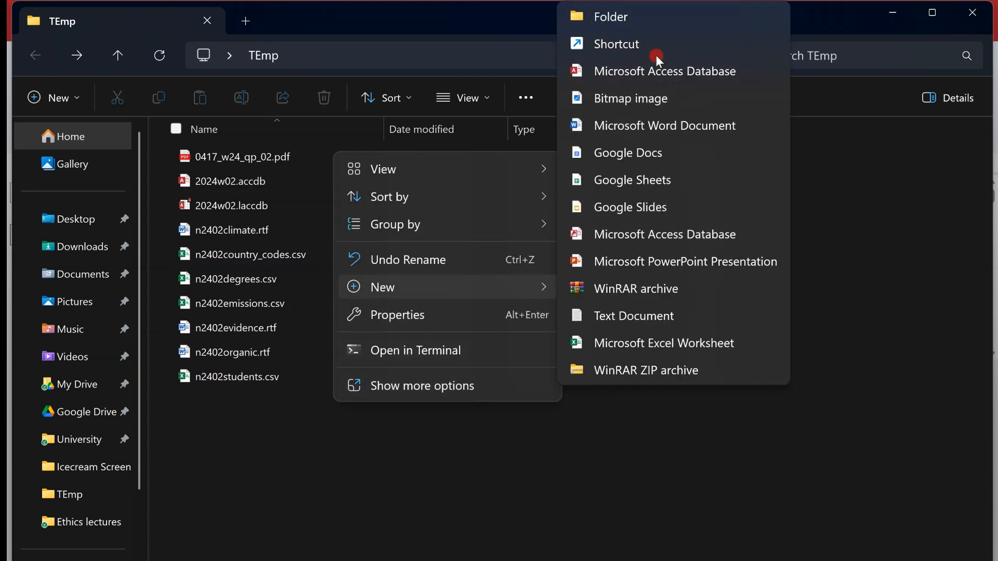
pyautogui.click(678, 126)
# - Check the question number of the table import task in the question paper and return to the TEmp folder
pyautogui.hotkey('alt', 'Tab')
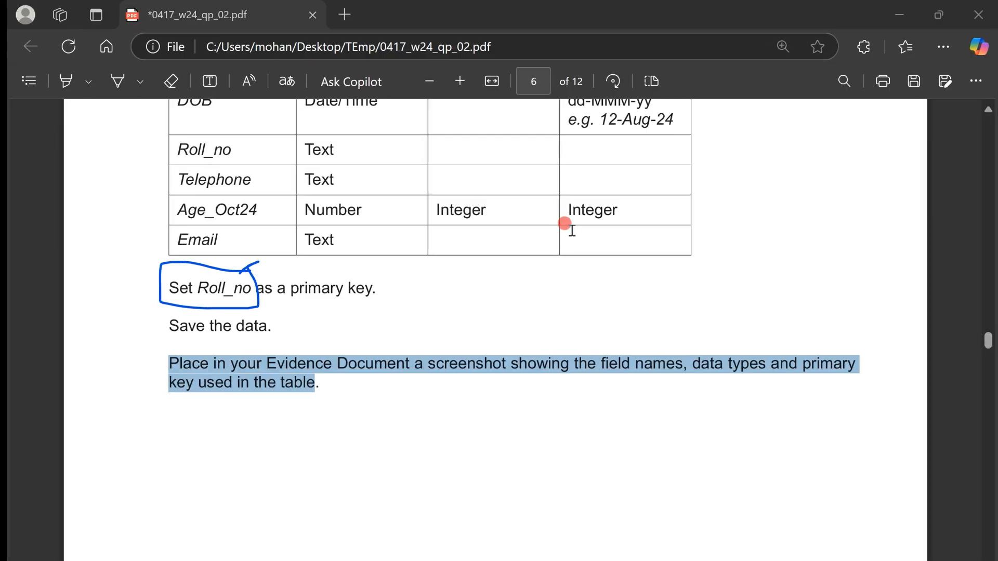
pyautogui.scroll(4, 572, 230)
pyautogui.scroll(3, 572, 231)
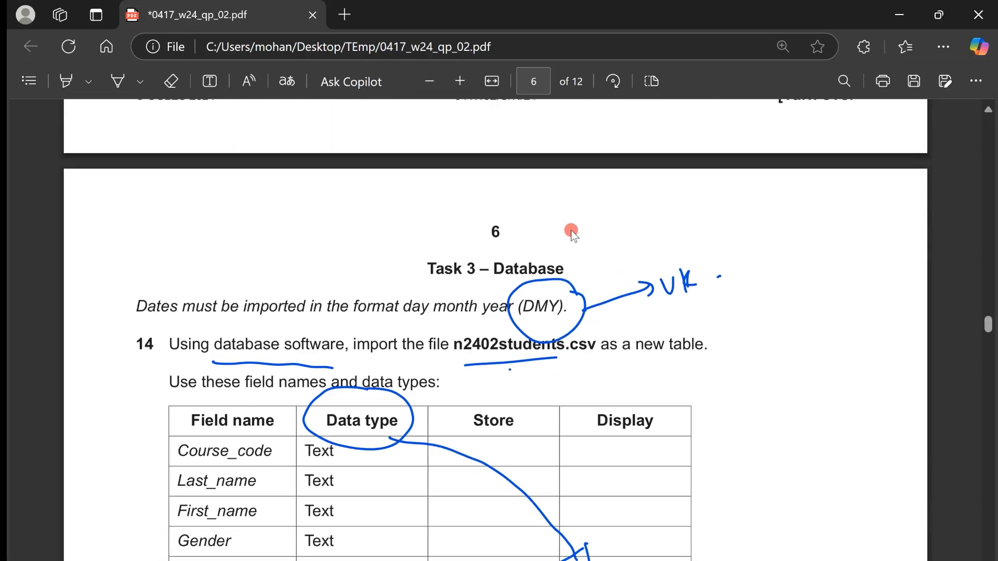
pyautogui.hotkey('alt', 'Tab')
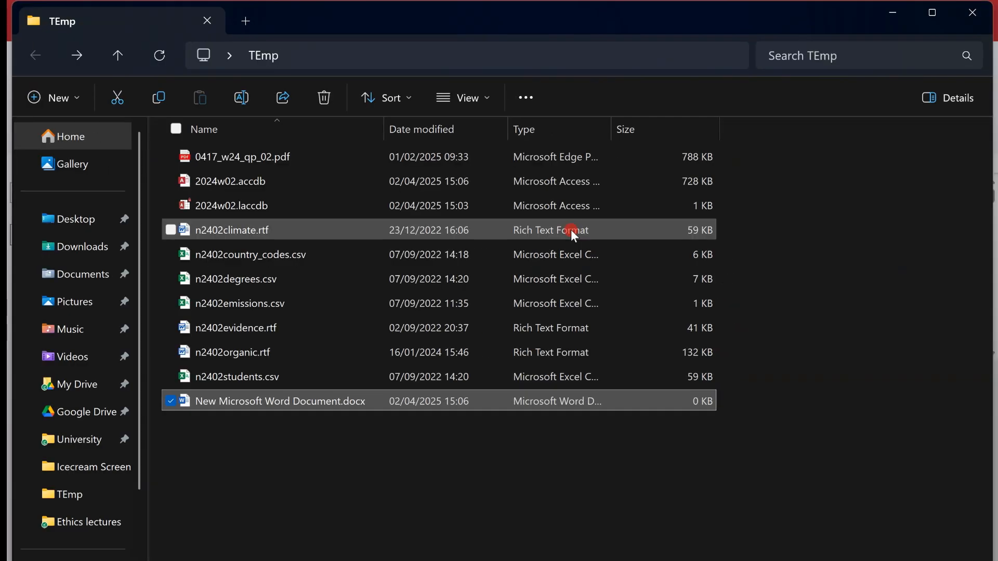
# - Open the new Word document, enter the heading "Step 14;" and paste the table design screenshot below it
pyautogui.doubleClick(331, 410)
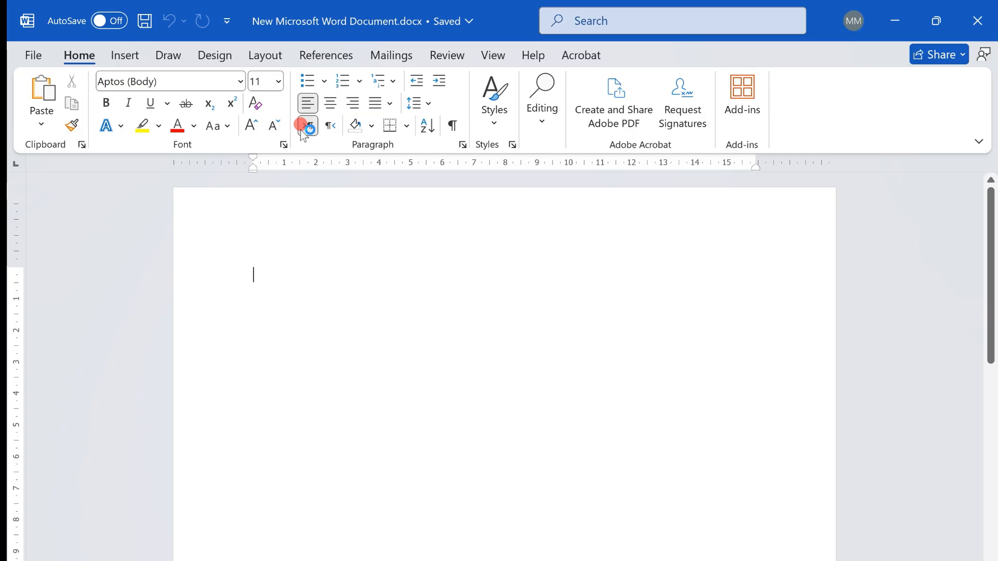
pyautogui.write('Step 14;')
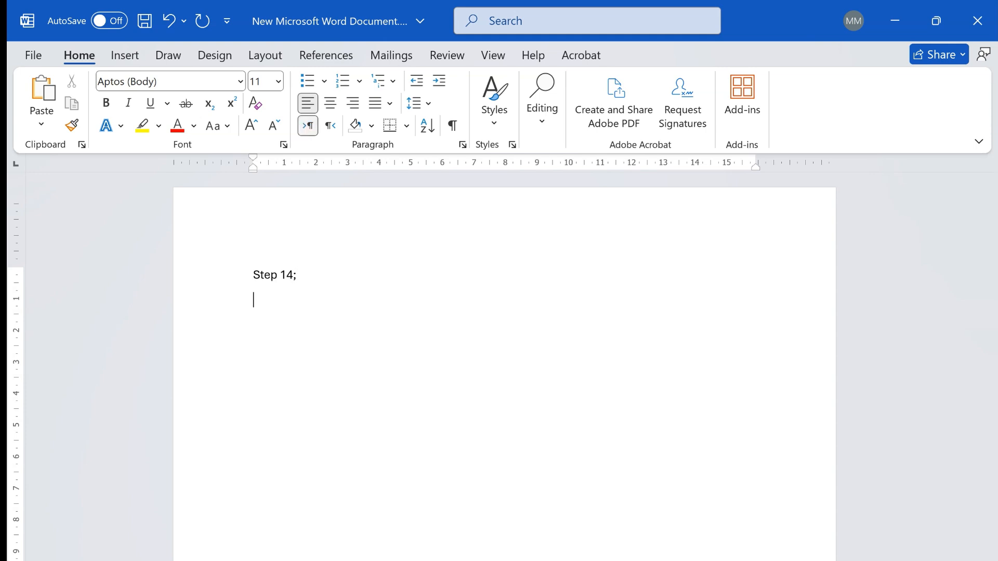
pyautogui.hotkey('ctrl', 'v')
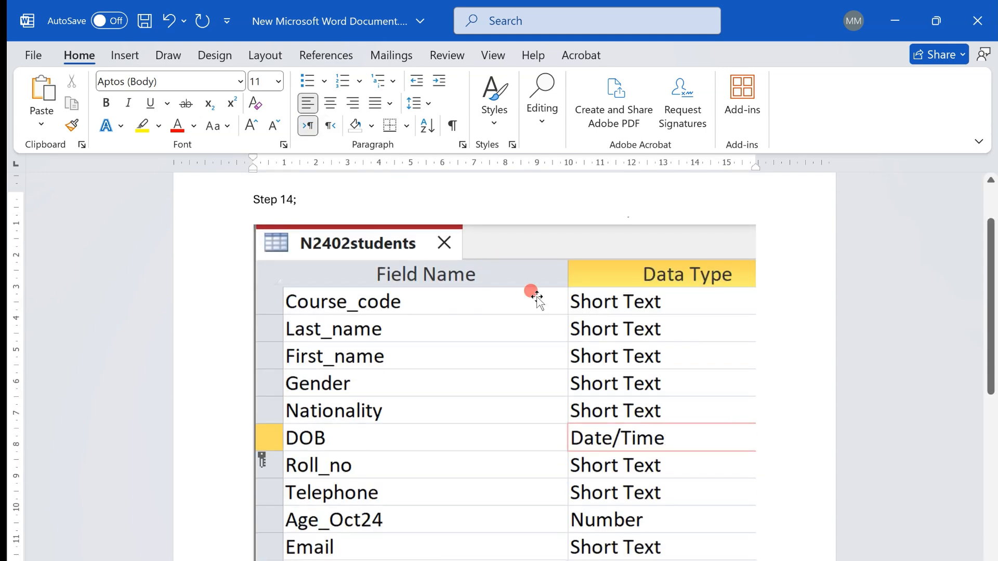
# - Shrink the table design screenshot under the "Step 14;" heading and add a new line below it
pyautogui.click(631, 381)
pyautogui.moveTo(727, 536); pyautogui.dragTo(630, 453)
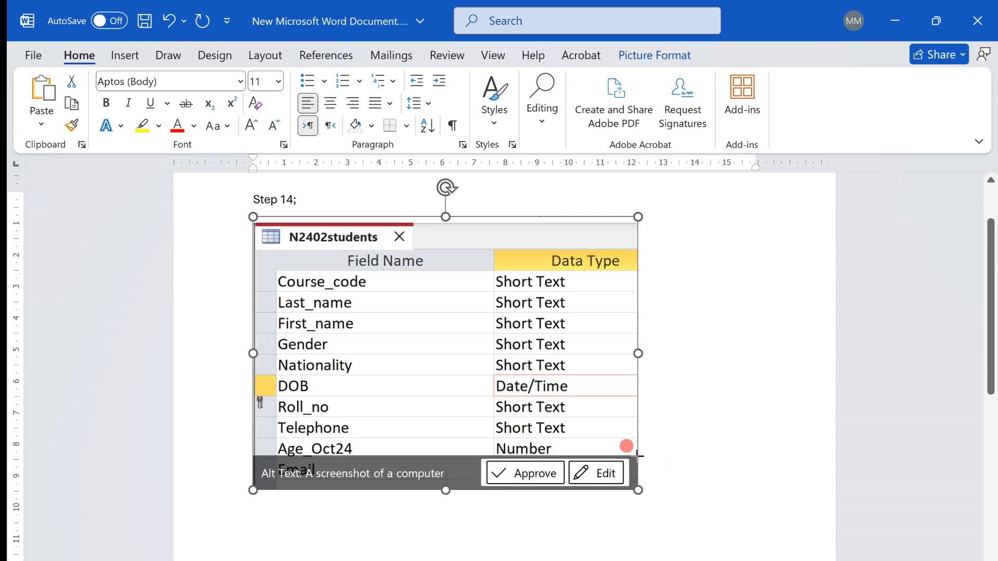
pyautogui.click(656, 468)
pyautogui.press('Return')
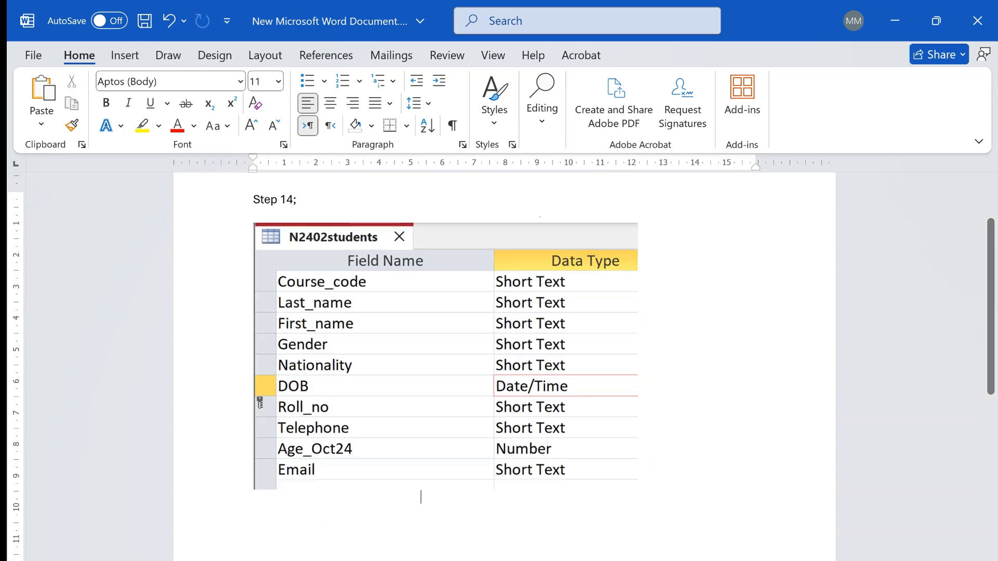
# - Read the n2402degrees.csv import instructions on page 7 of the question paper, then switch to Access and close the N2402students table
pyautogui.hotkey('alt', 'Tab')
pyautogui.scroll(-15, 657, 471)
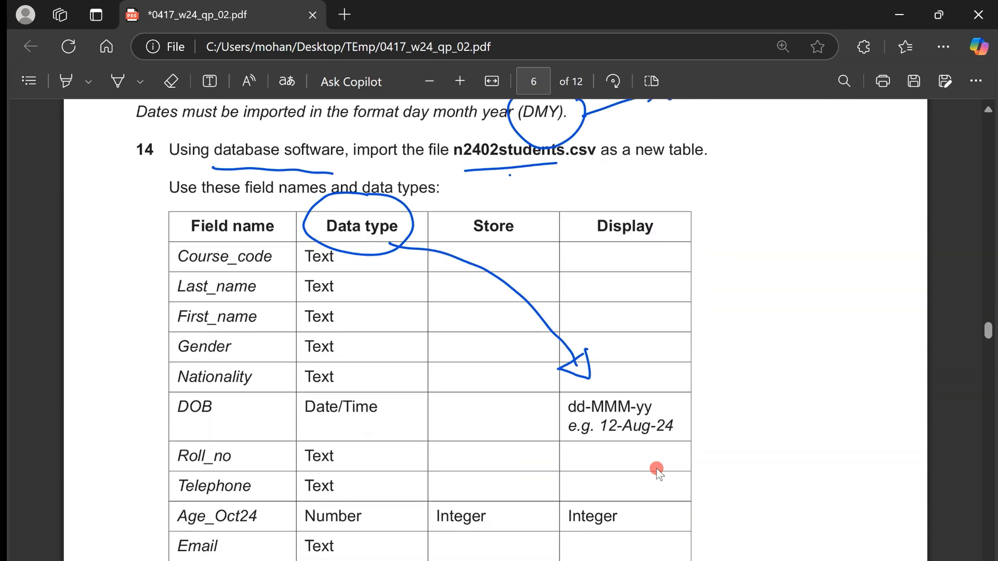
pyautogui.scroll(-10, 657, 471)
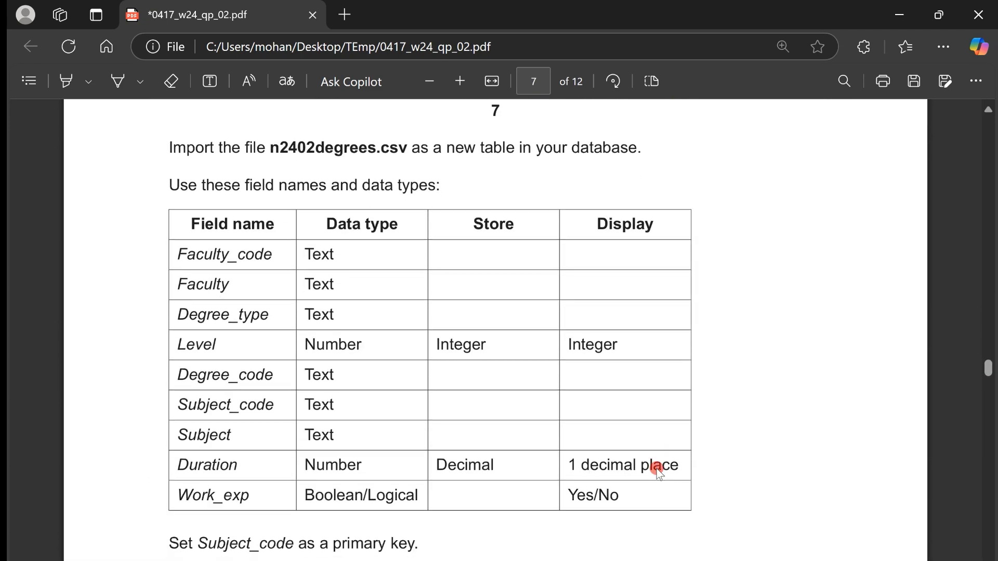
pyautogui.hotkey('alt', 'Tab')
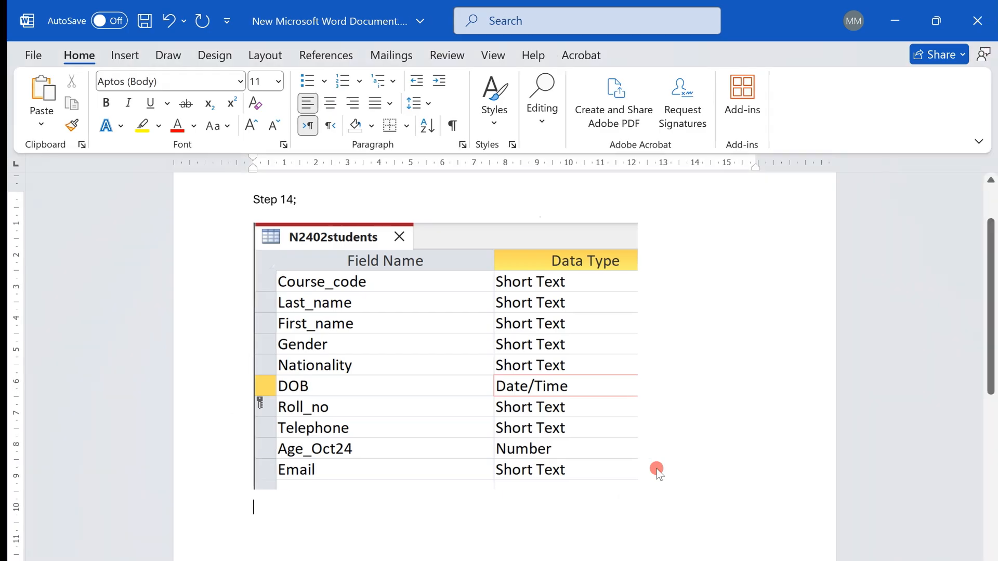
pyautogui.hotkey('alt', 'Tab')
pyautogui.click(277, 201)
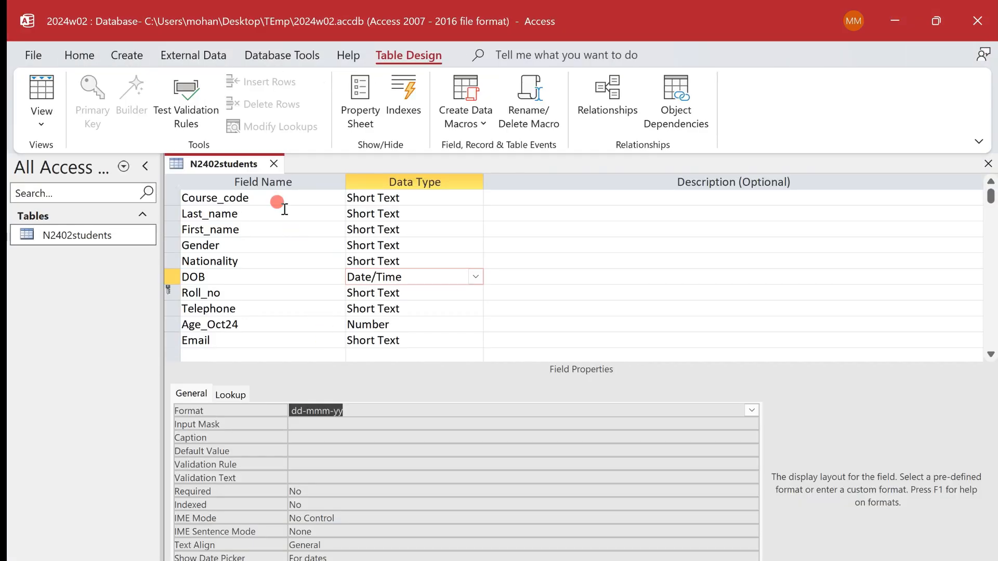
pyautogui.click(275, 164)
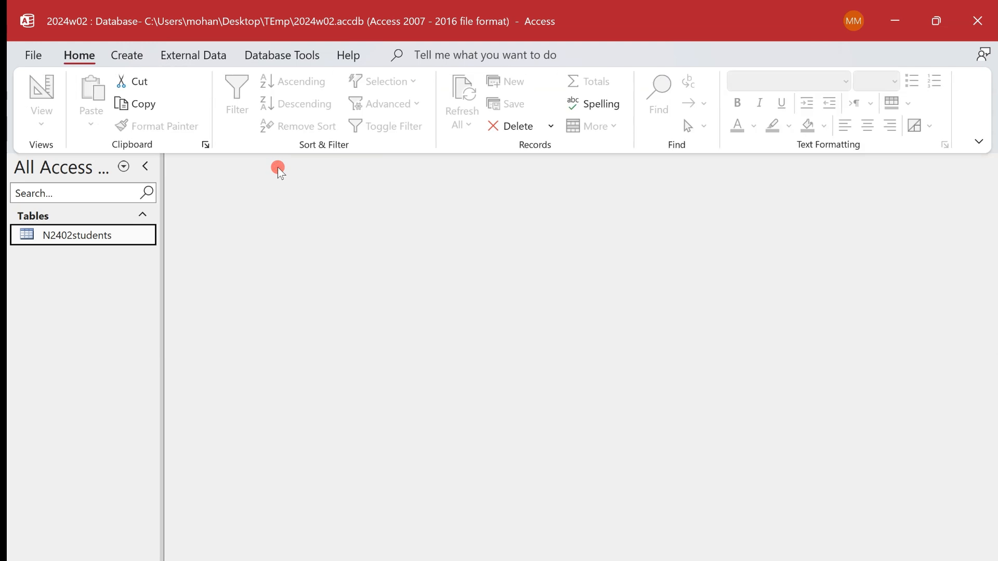
# - Start a text file import of n2402degrees.csv from the TEmp folder into a new table in the current database
pyautogui.click(206, 55)
pyautogui.click(48, 99)
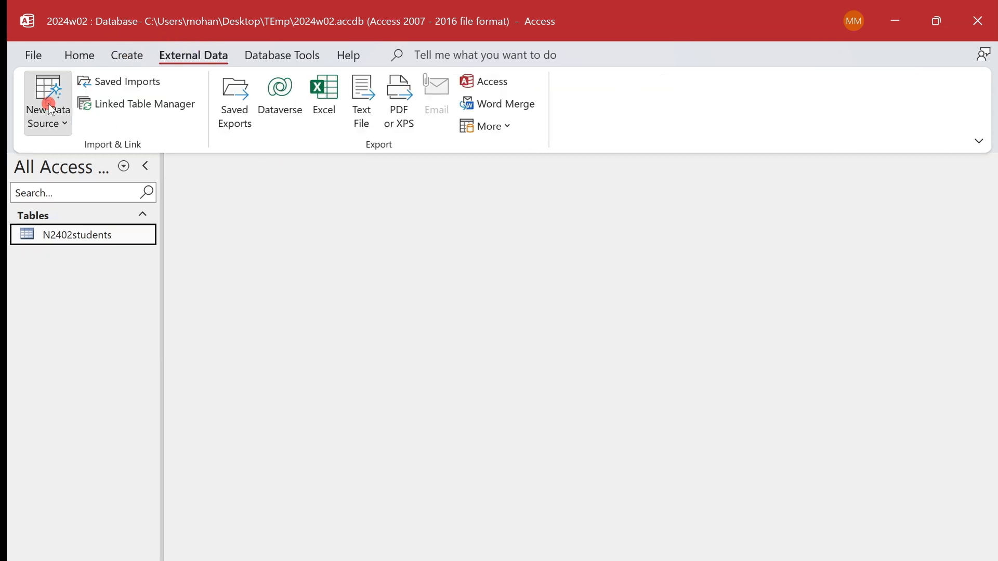
pyautogui.moveTo(159, 159)
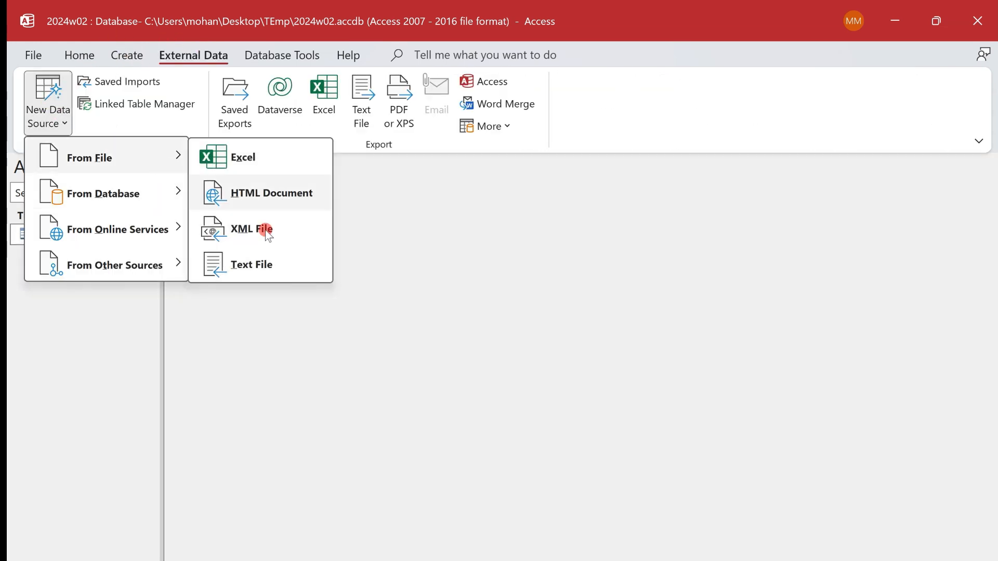
pyautogui.click(286, 271)
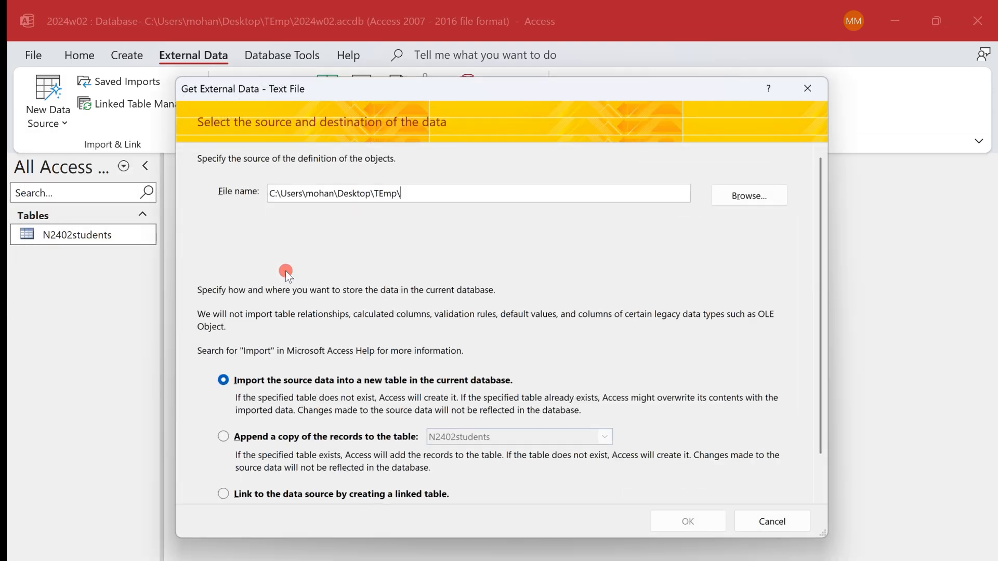
pyautogui.click(746, 194)
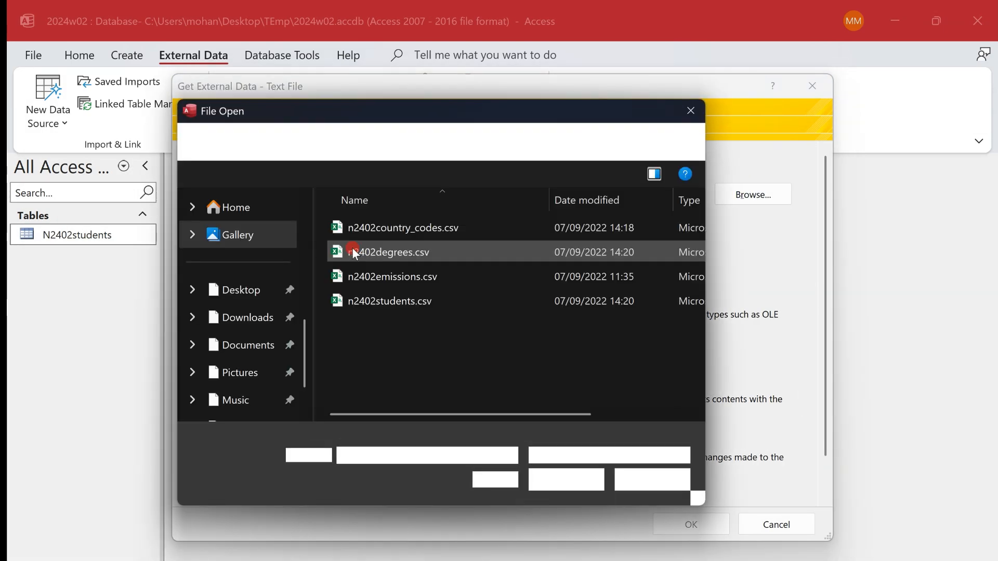
pyautogui.doubleClick(436, 257)
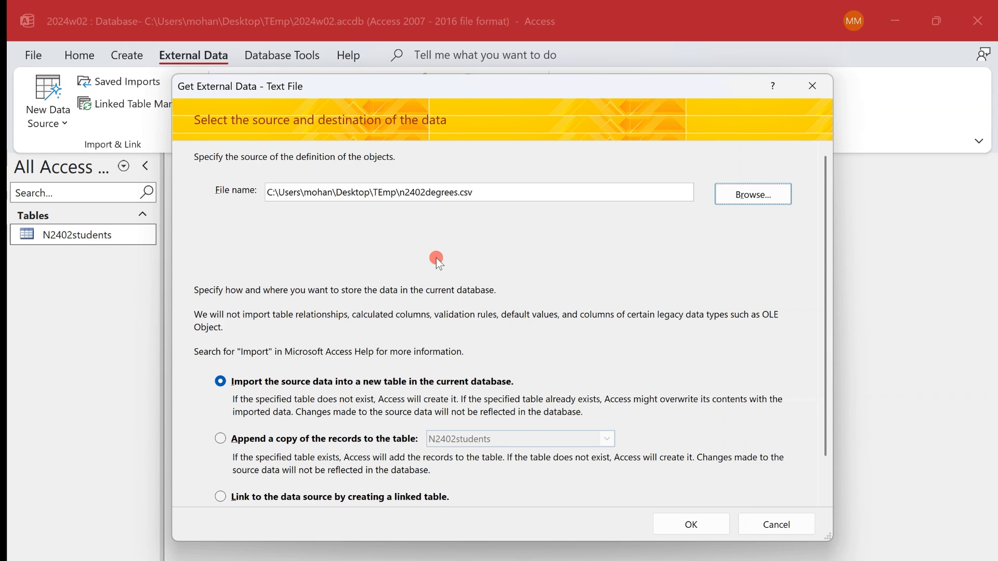
pyautogui.click(709, 522)
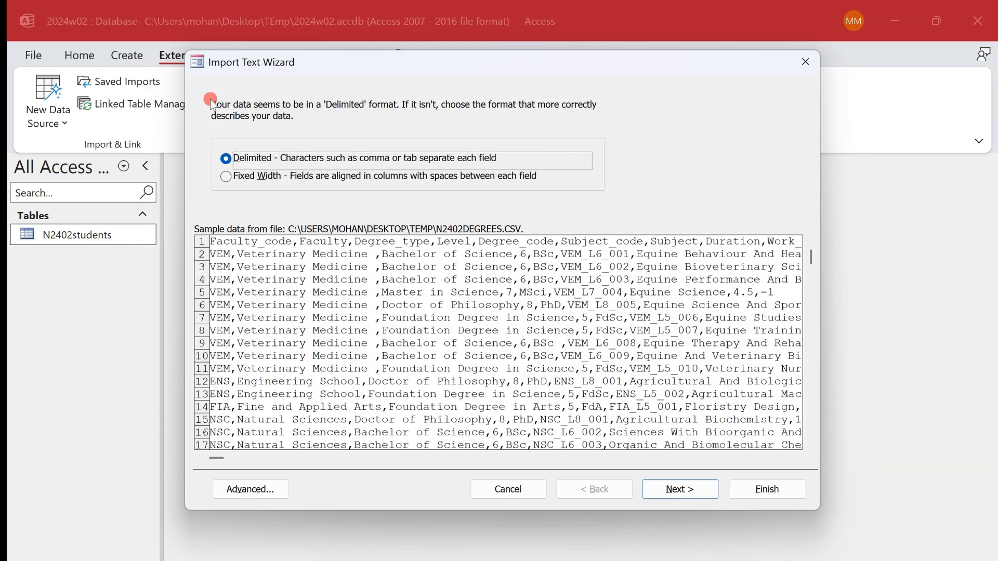
# - Keep the comma-delimited format, treat the first row as field names and check the DMY date order in the import specification
pyautogui.click(680, 489)
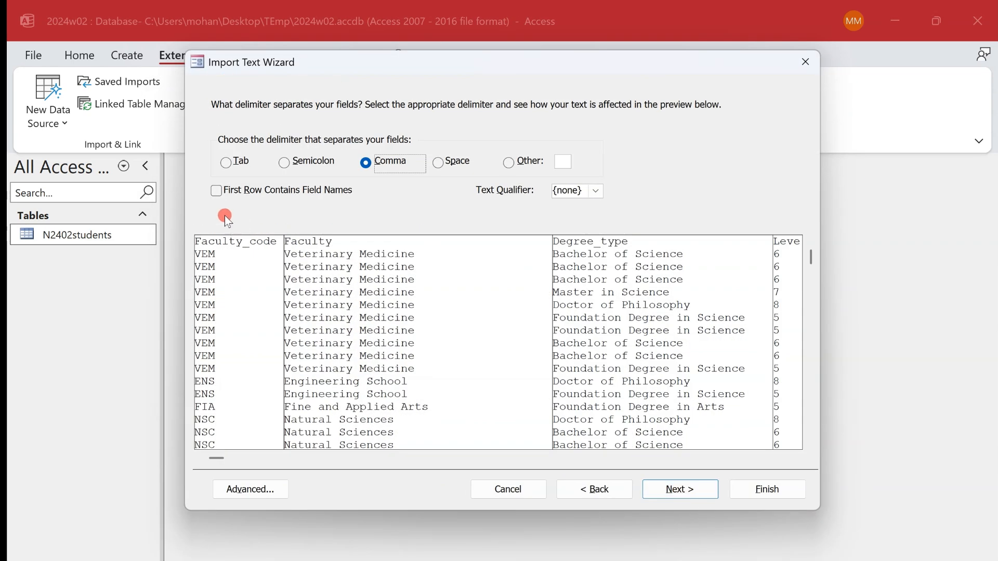
pyautogui.click(215, 193)
pyautogui.click(245, 490)
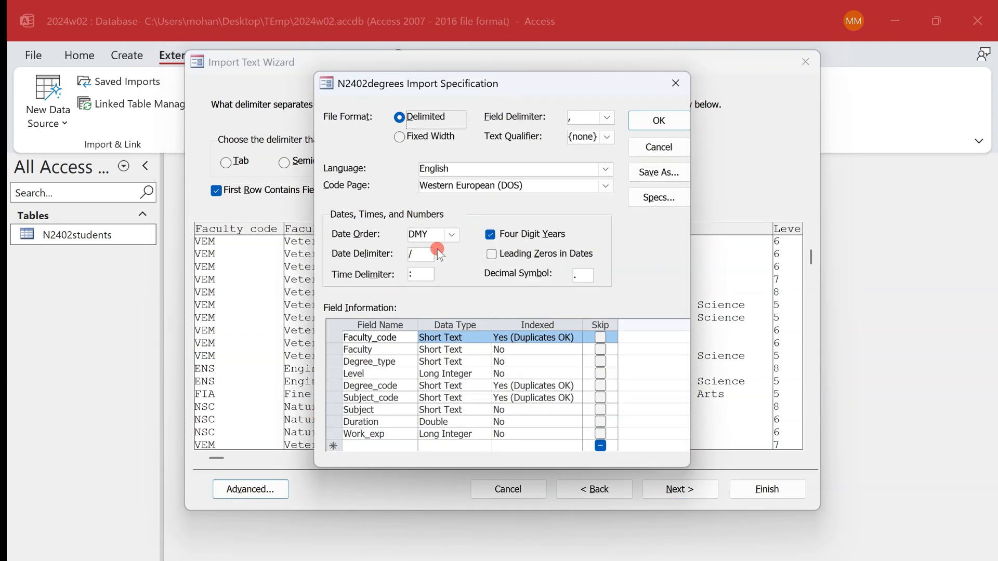
pyautogui.click(643, 115)
# - Compare the import fields with the question paper's field table and set the Level field's data type to Integer
pyautogui.hotkey('alt', 'Tab')
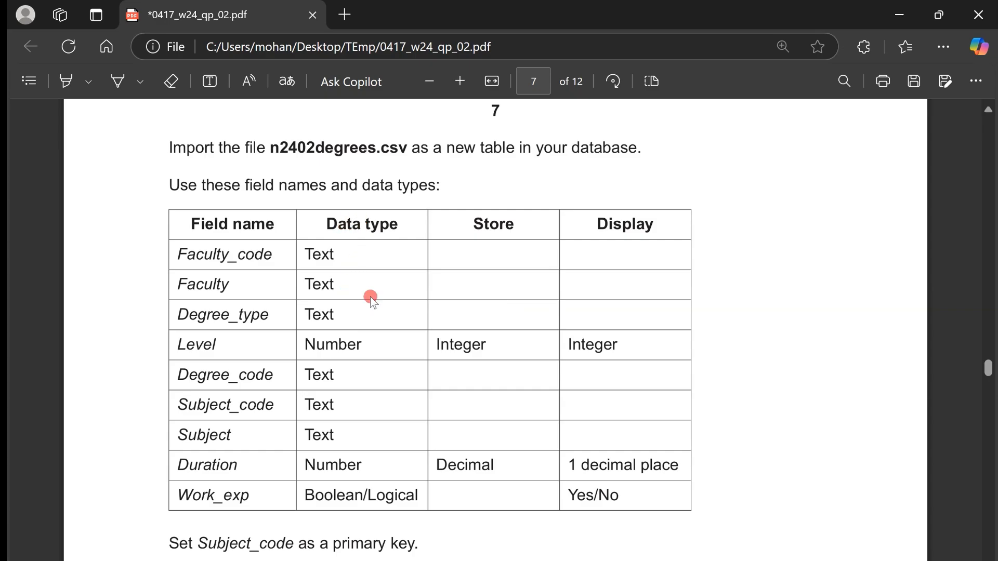
pyautogui.hotkey('alt', 'Tab')
pyautogui.click(675, 490)
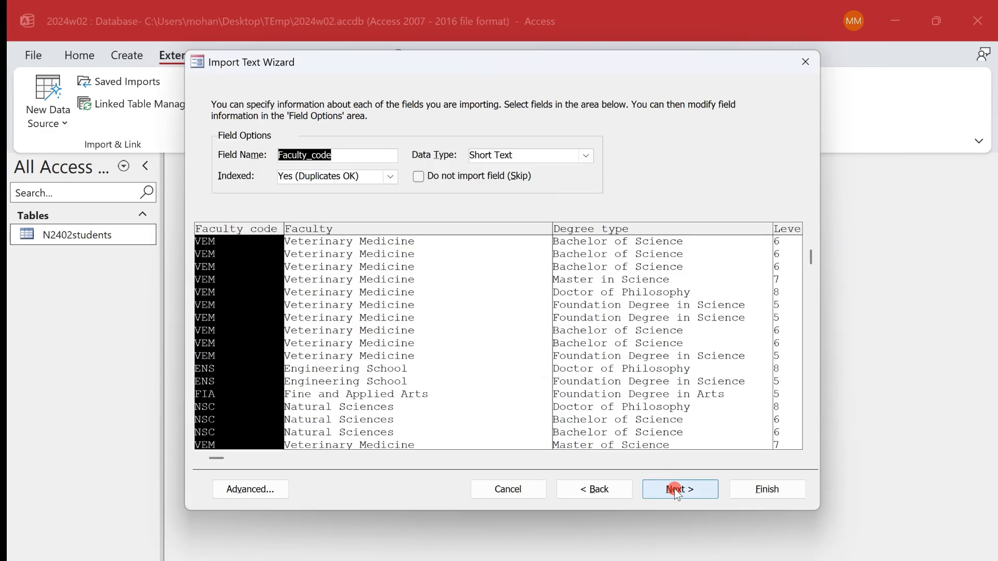
pyautogui.hotkey('alt', 'Tab')
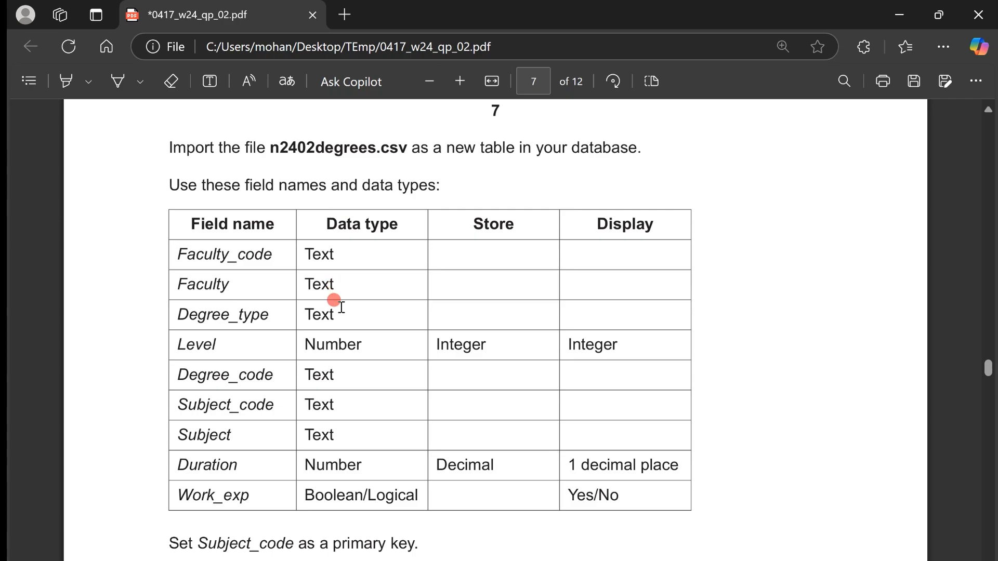
pyautogui.hotkey('alt', 'Tab')
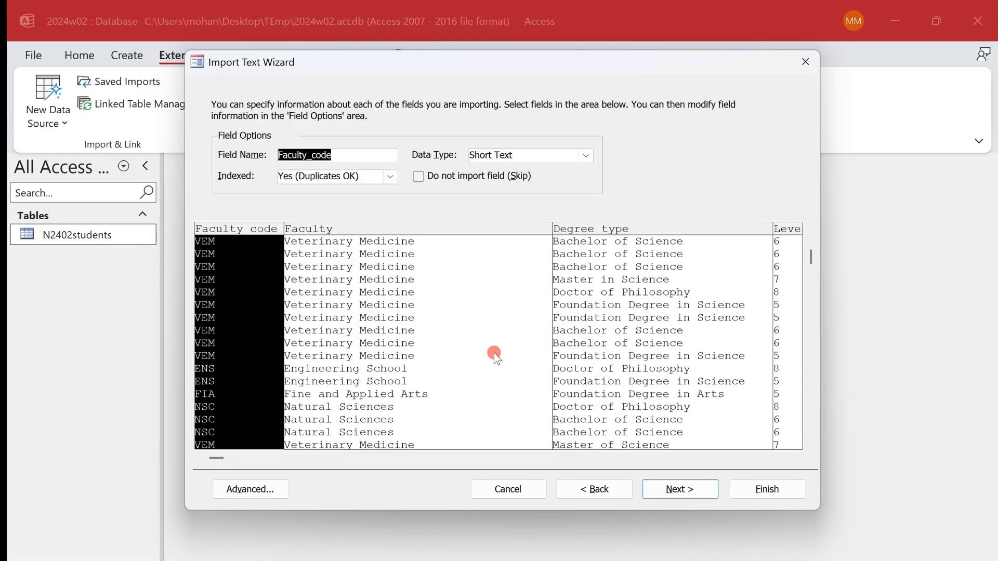
pyautogui.click(401, 268)
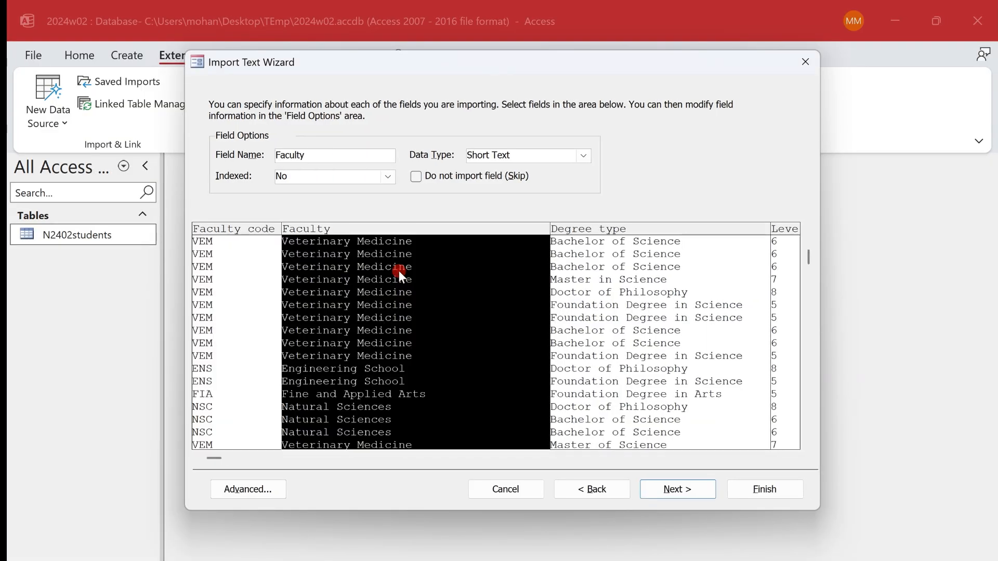
pyautogui.click(768, 293)
pyautogui.click(788, 297)
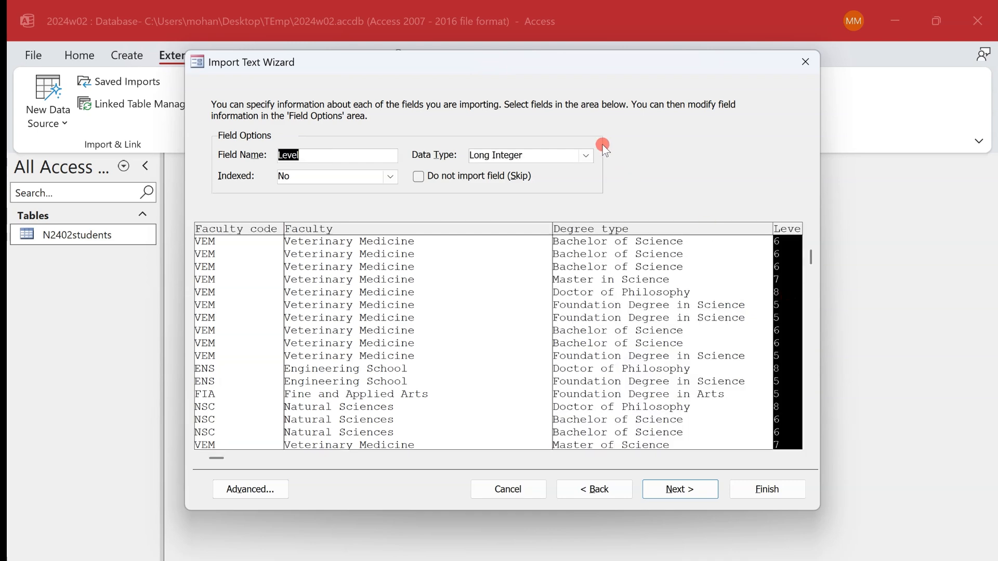
pyautogui.click(582, 154)
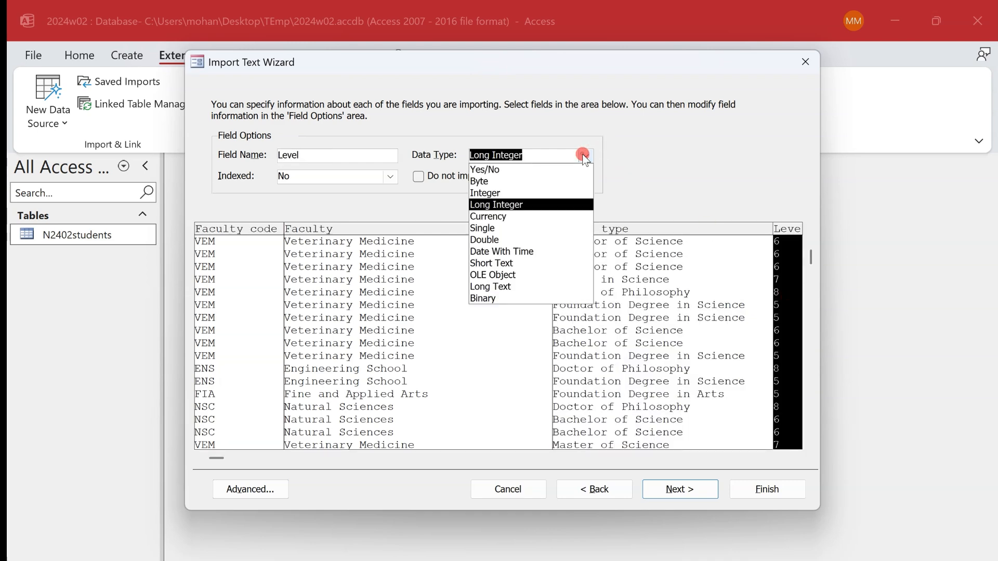
pyautogui.click(579, 189)
# - Review the data types of Degree_code, Subject_code, Subject and Duration against the question paper, including the required display formats for Duration and Work_exp
pyautogui.click(722, 459)
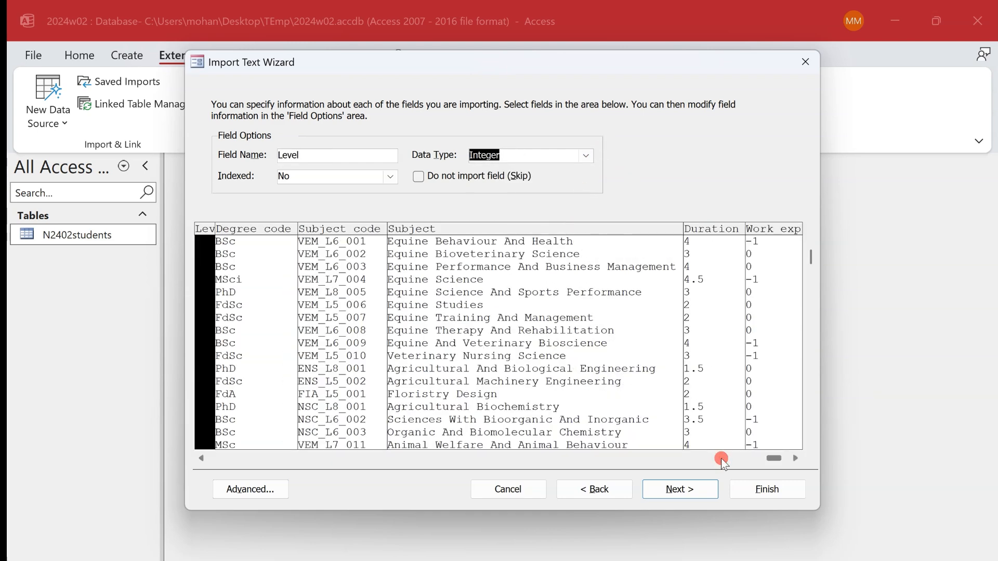
pyautogui.hotkey('alt', 'Tab')
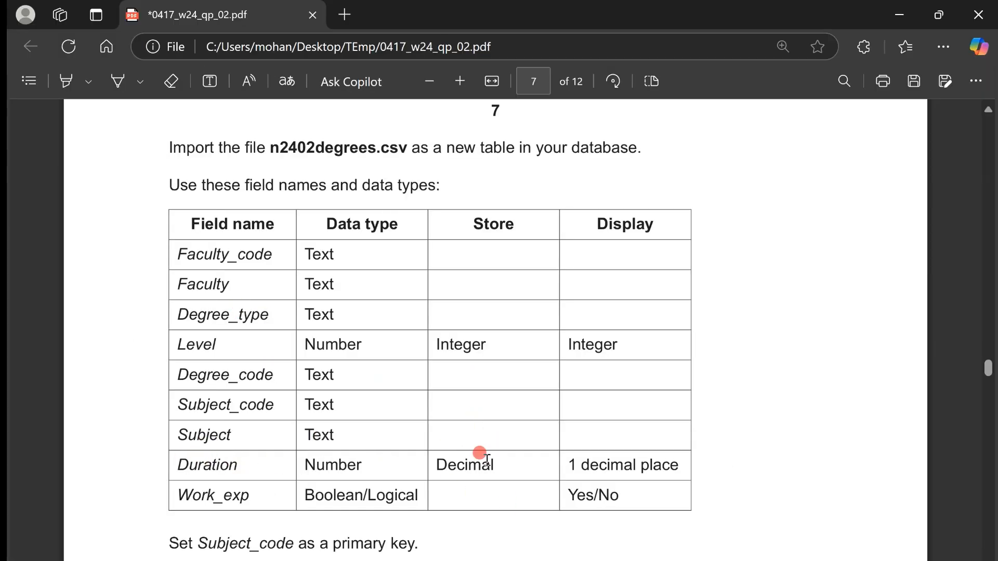
pyautogui.hotkey('alt', 'Tab')
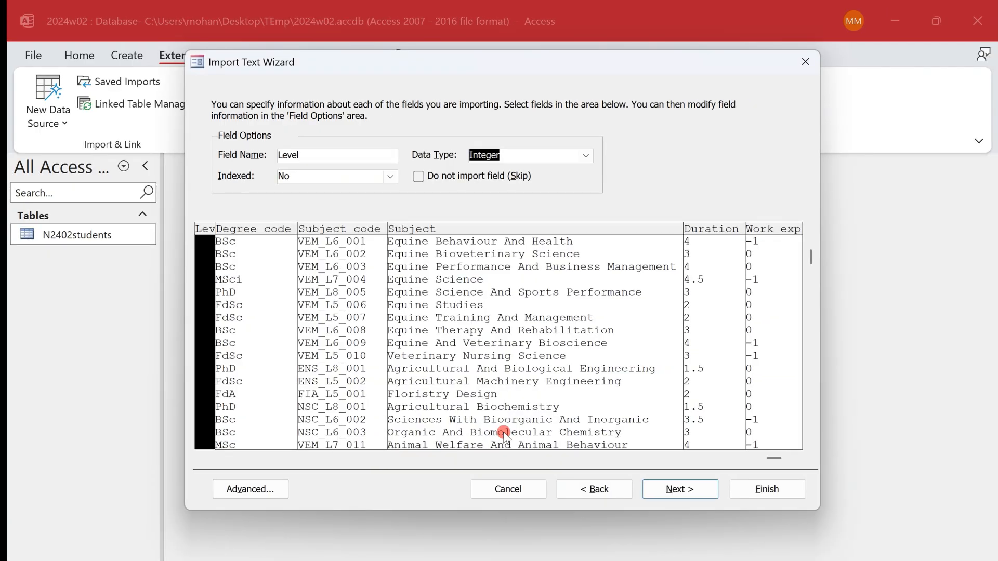
pyautogui.click(272, 314)
pyautogui.click(369, 312)
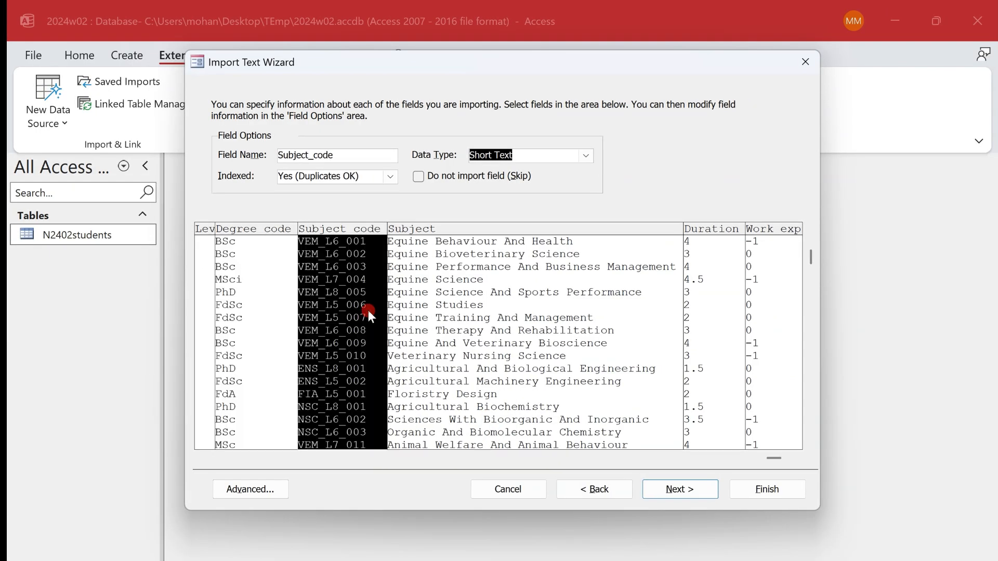
pyautogui.click(535, 312)
pyautogui.click(716, 291)
pyautogui.click(512, 153)
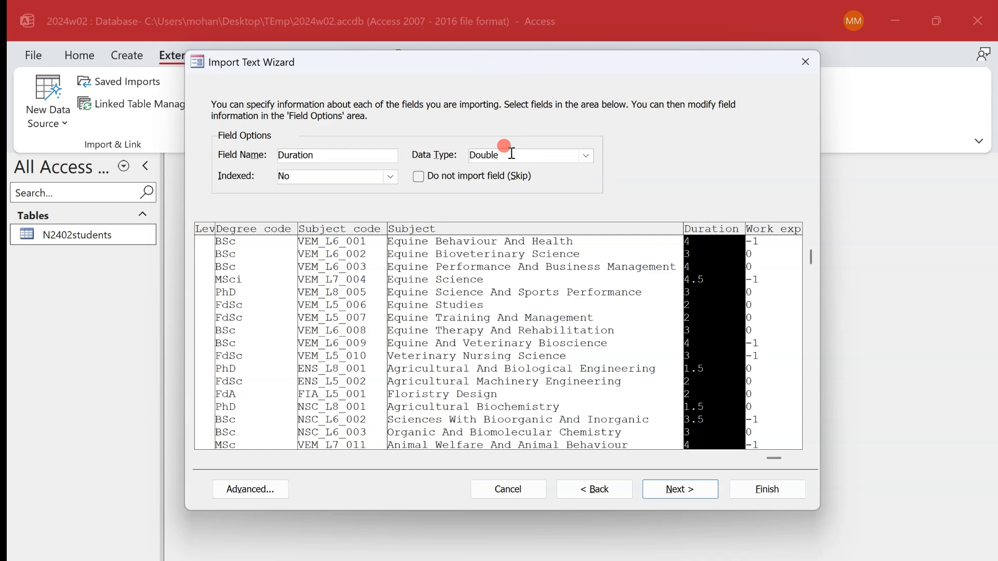
pyautogui.hotkey('alt', 'Tab')
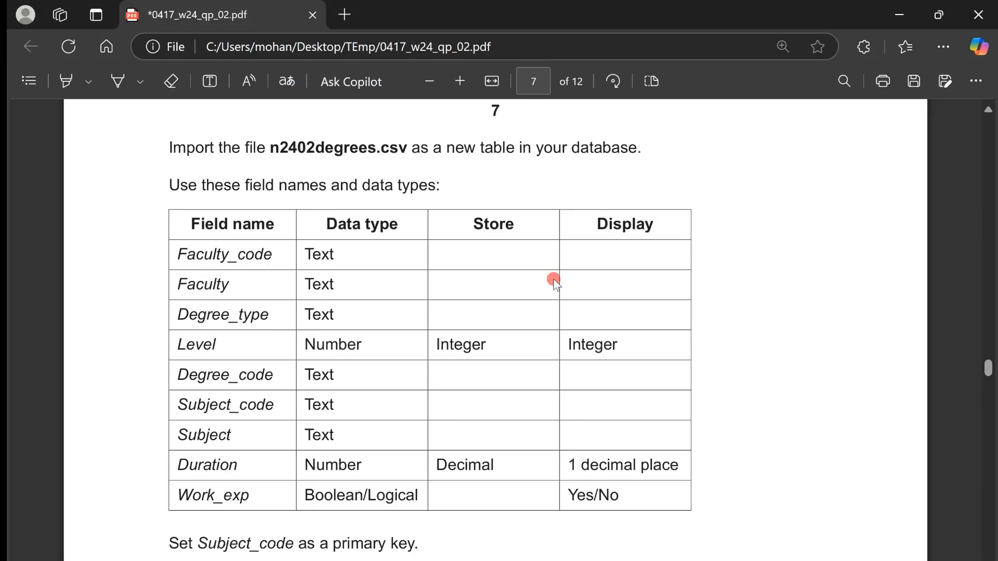
pyautogui.moveTo(571, 461); pyautogui.dragTo(676, 468)
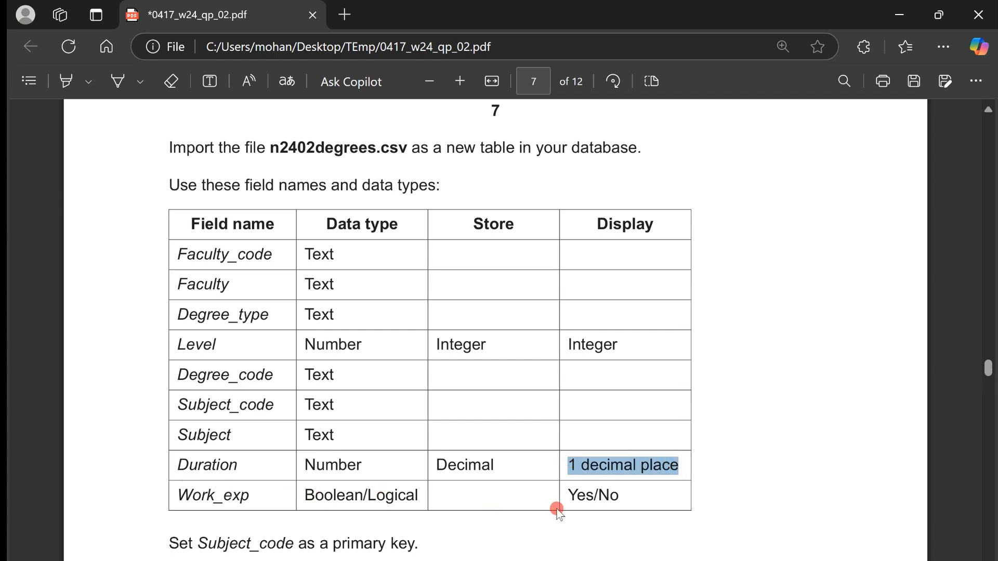
pyautogui.moveTo(585, 495); pyautogui.dragTo(629, 506)
pyautogui.hotkey('alt', 'Tab')
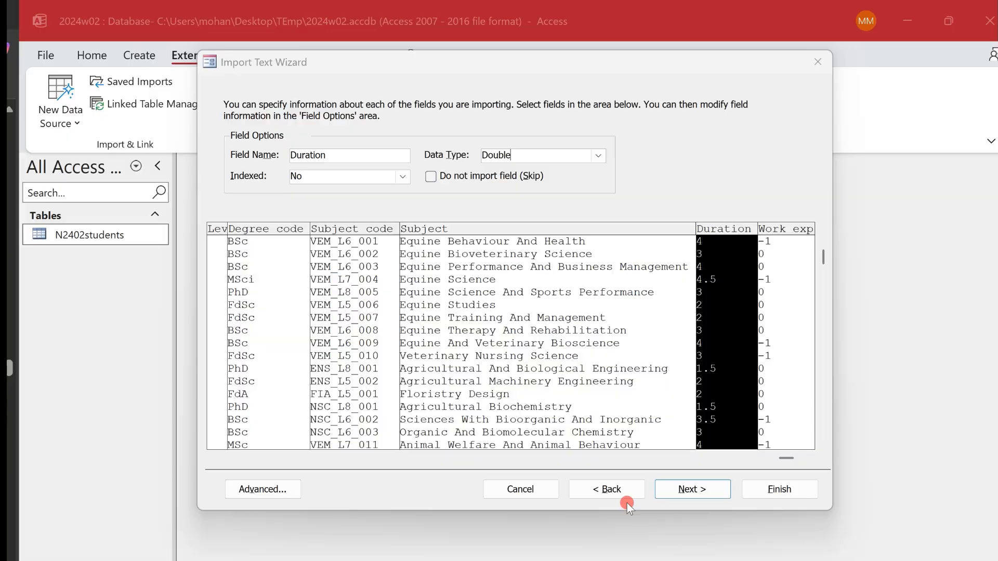
# - Set the Work_exp field's data type to Yes/No and proceed to the primary key settings
pyautogui.click(768, 285)
pyautogui.click(587, 157)
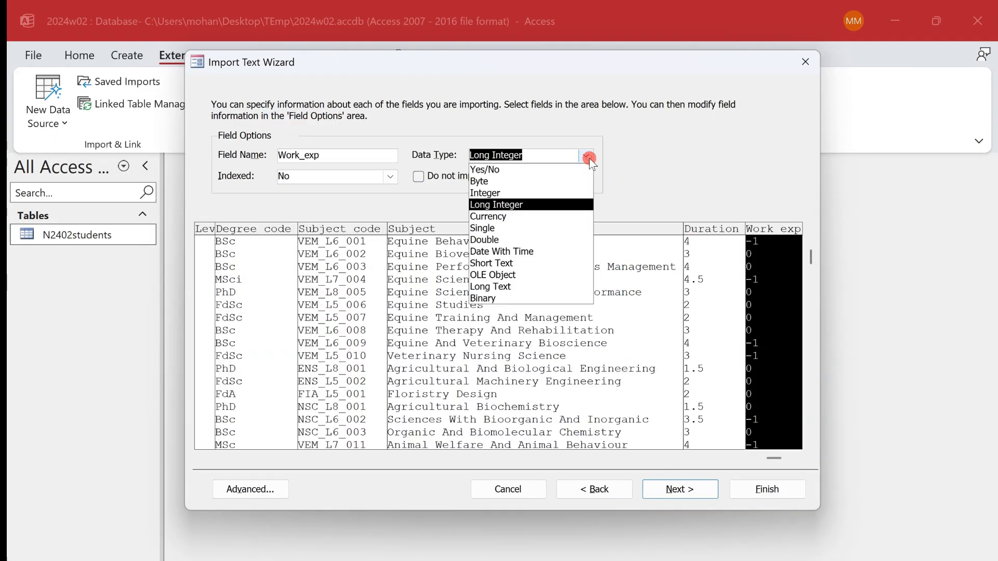
pyautogui.click(575, 164)
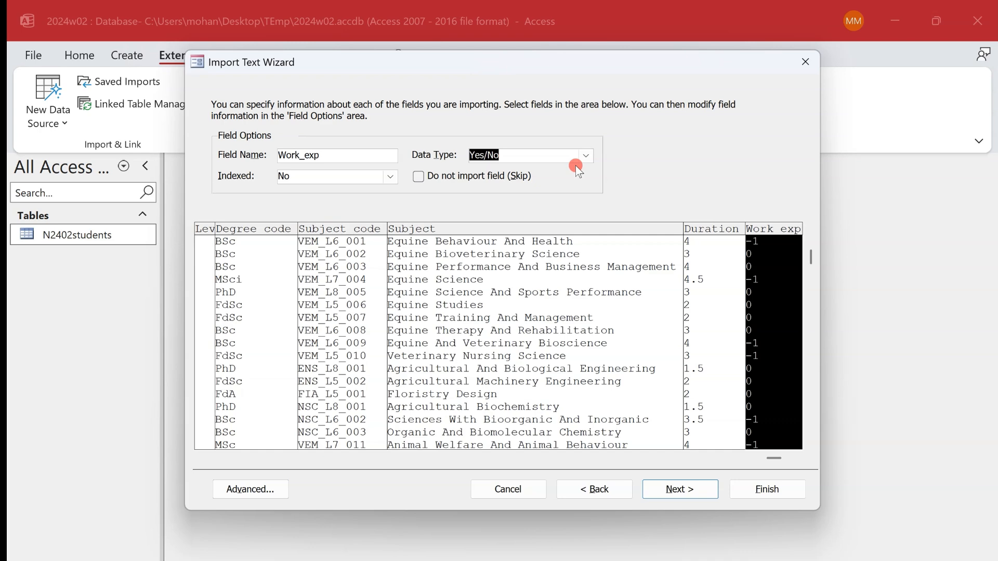
pyautogui.click(551, 152)
pyautogui.click(685, 488)
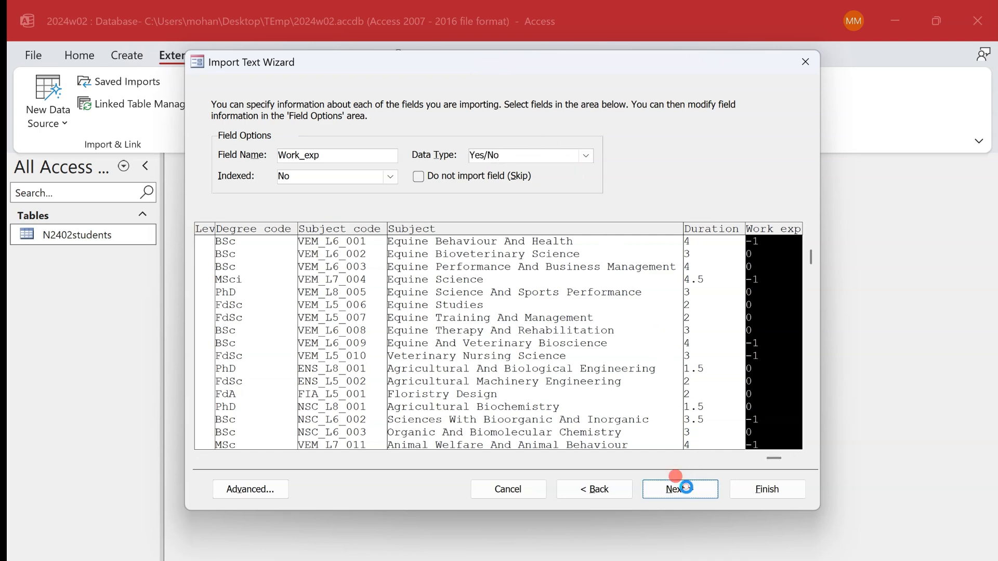
# - Check the required key in the question paper and choose Subject_code as the imported table's primary key
pyautogui.hotkey('alt', 'Tab')
pyautogui.scroll(-1, 486, 319)
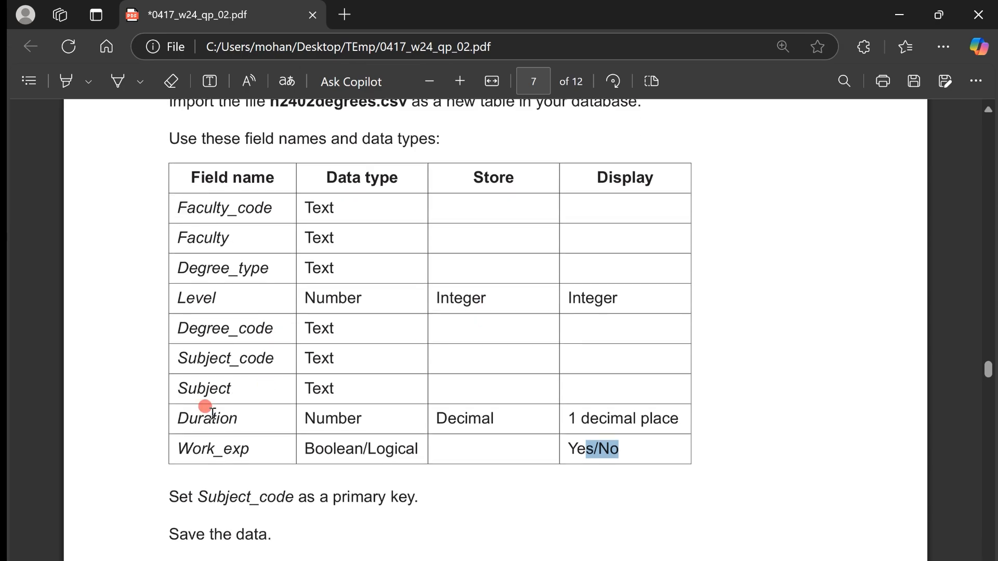
pyautogui.hotkey('alt', 'Tab')
pyautogui.click(446, 167)
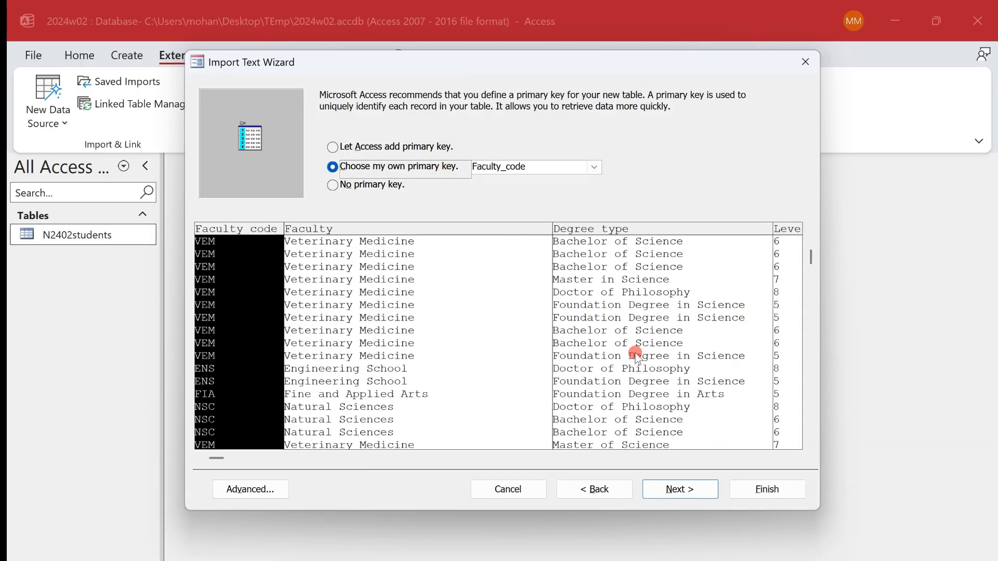
pyautogui.click(447, 460)
pyautogui.click(343, 276)
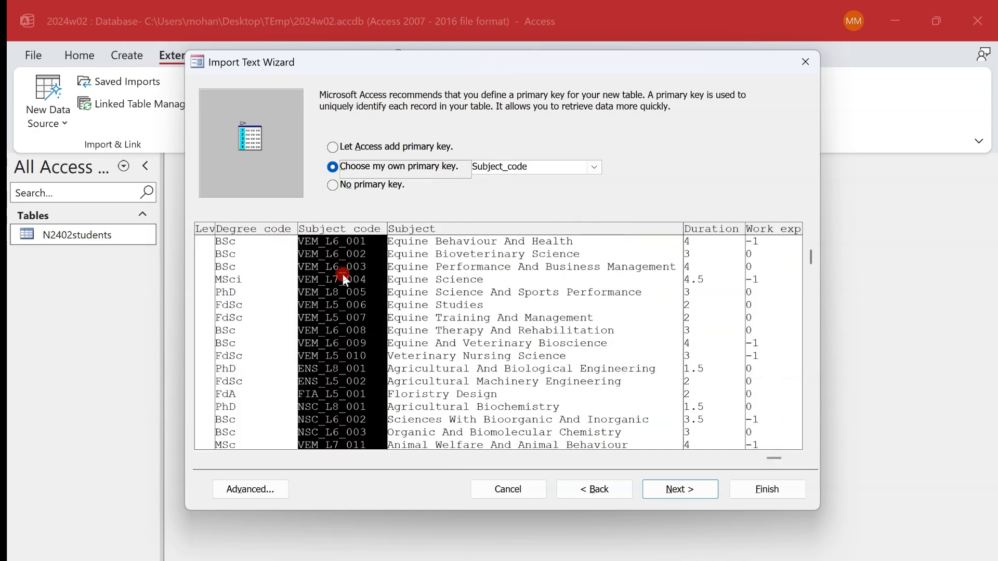
# - Finish importing n2402degrees.csv without saving the import steps and open the N2402degrees table in Design view
pyautogui.click(696, 489)
pyautogui.click(790, 490)
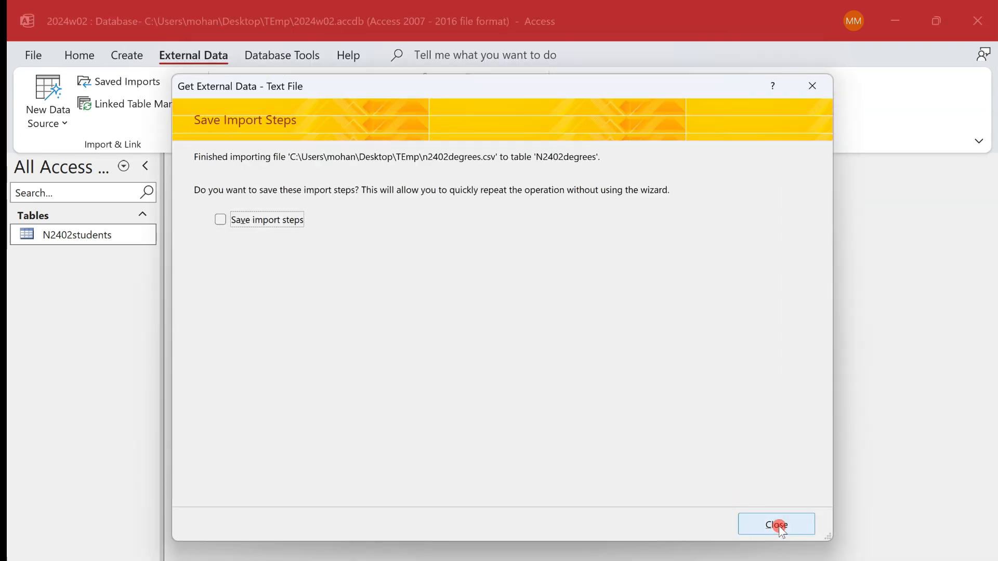
pyautogui.click(778, 526)
pyautogui.rightClick(92, 236)
pyautogui.click(180, 265)
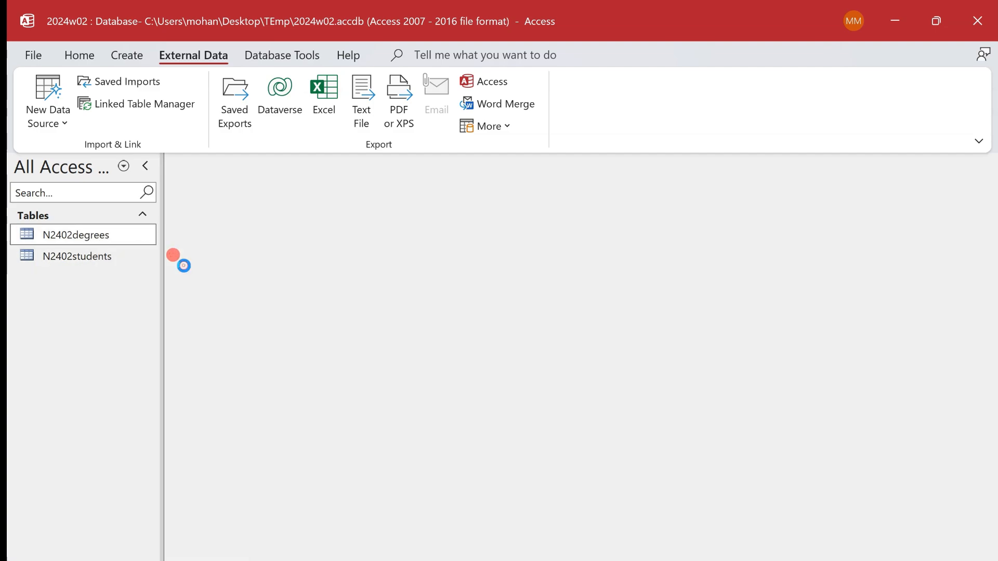
# - Check the display requirement in the question paper and set the Duration field to 1 decimal place with the Fixed format
pyautogui.hotkey('alt', 'Tab')
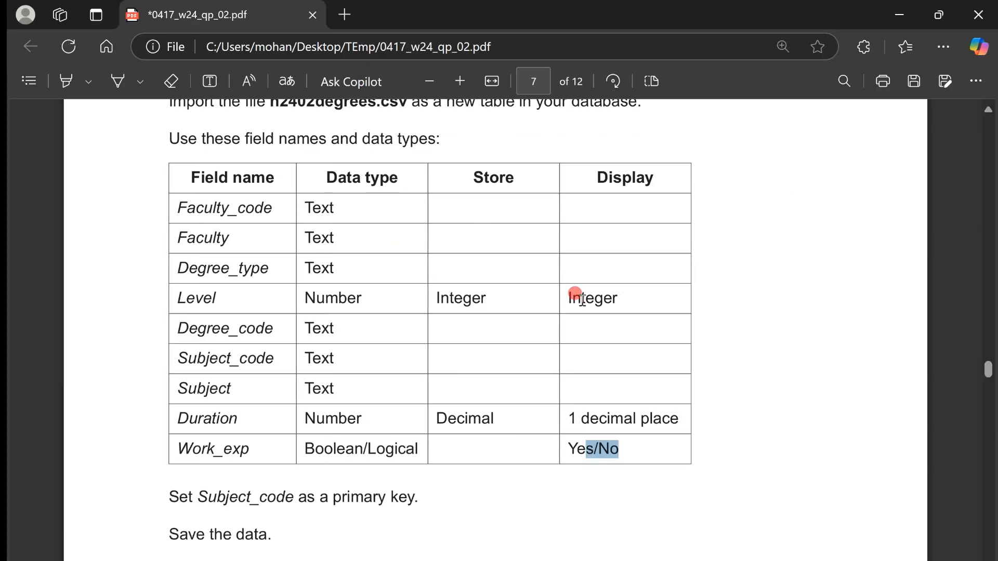
pyautogui.moveTo(567, 418); pyautogui.dragTo(638, 418)
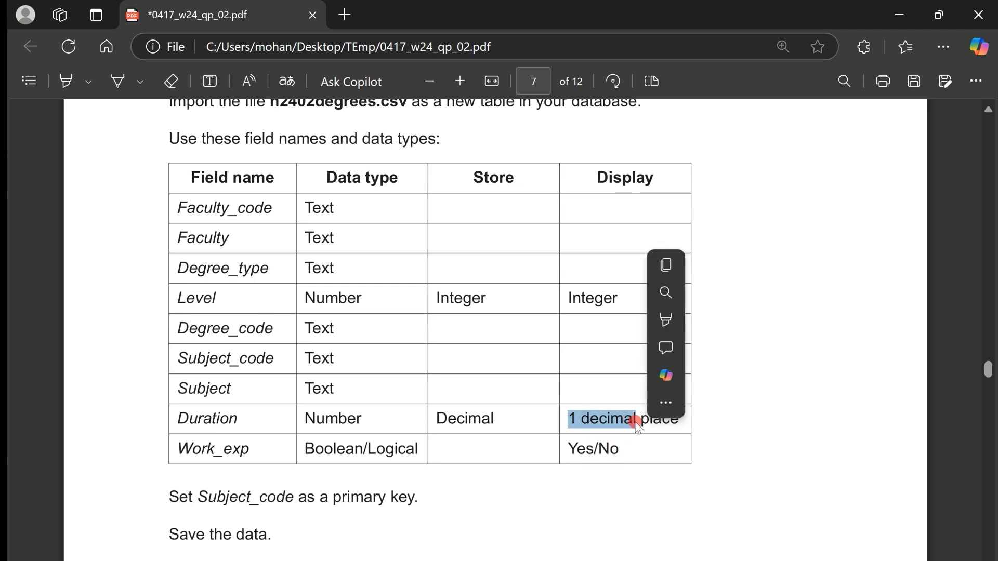
pyautogui.hotkey('alt', 'Tab')
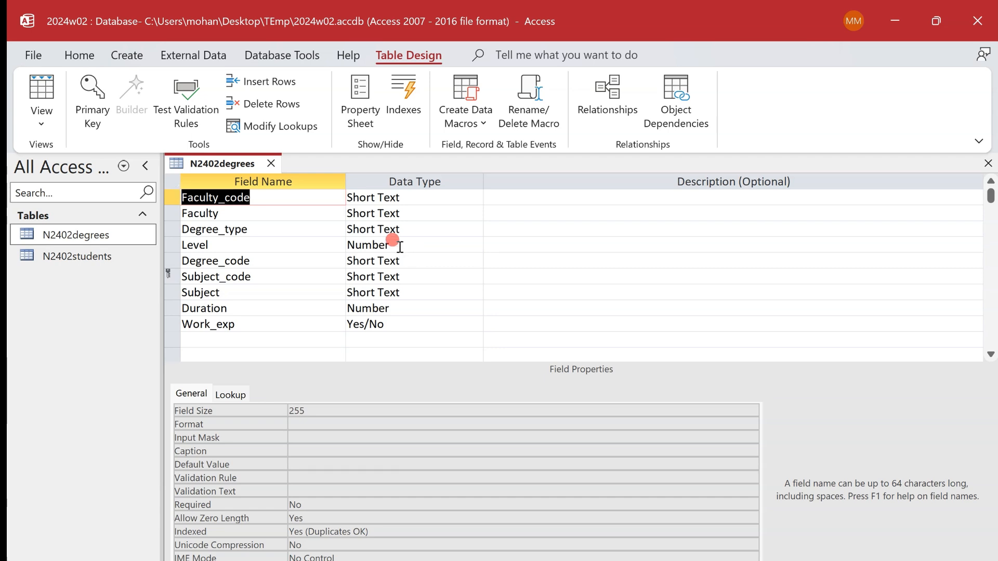
pyautogui.click(395, 309)
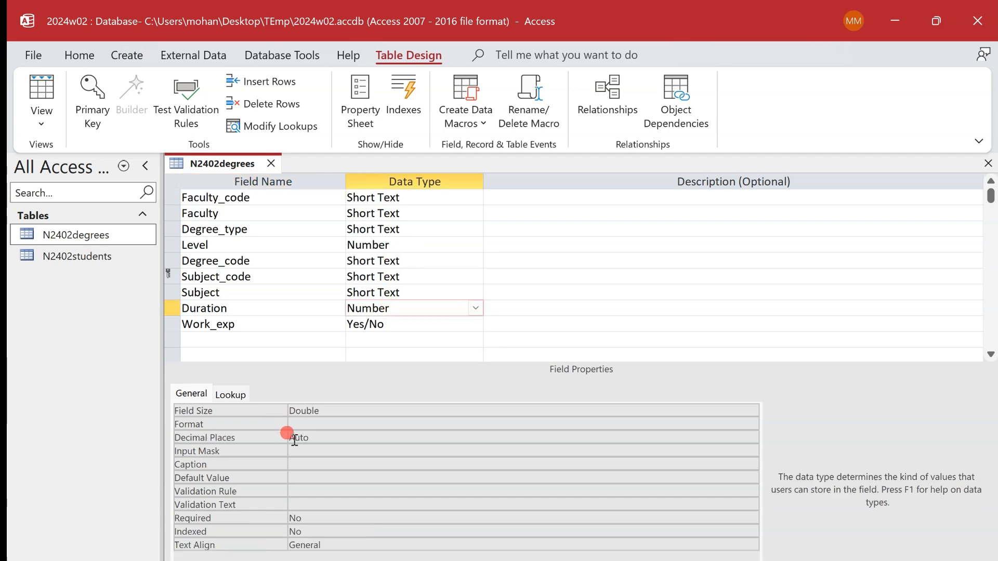
pyautogui.moveTo(315, 438); pyautogui.dragTo(257, 438)
pyautogui.write('1')
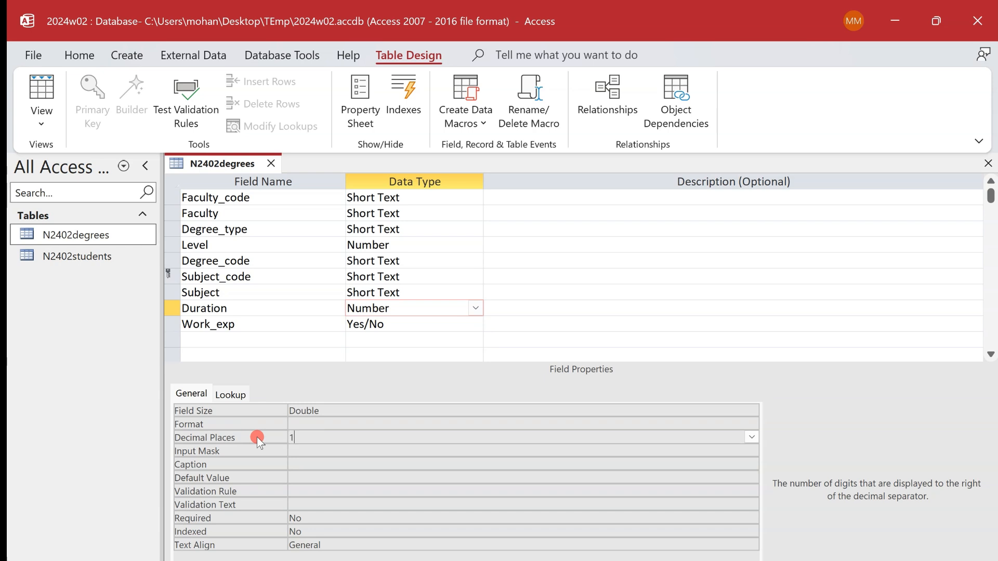
pyautogui.click(333, 424)
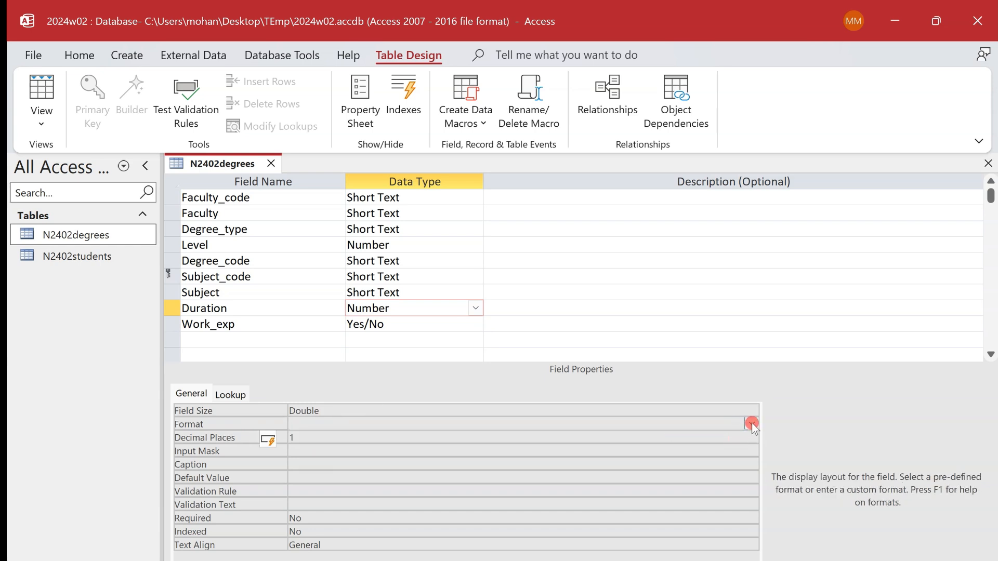
pyautogui.click(751, 423)
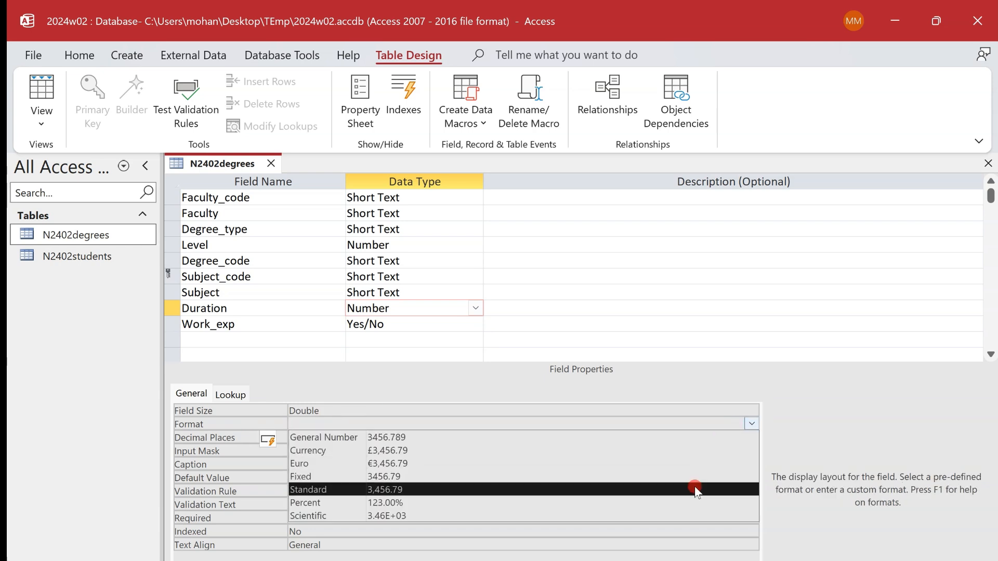
pyautogui.click(696, 476)
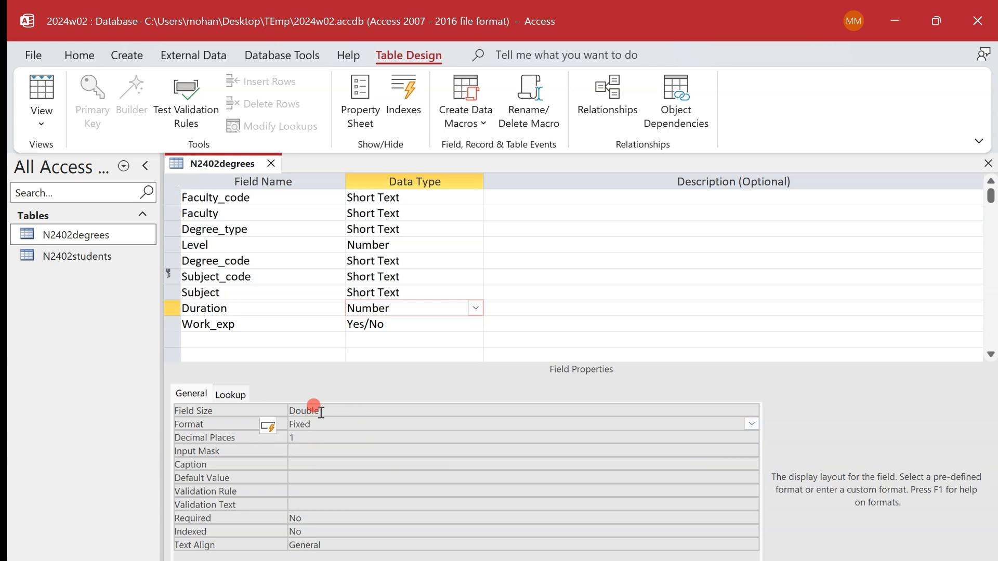
pyautogui.click(308, 440)
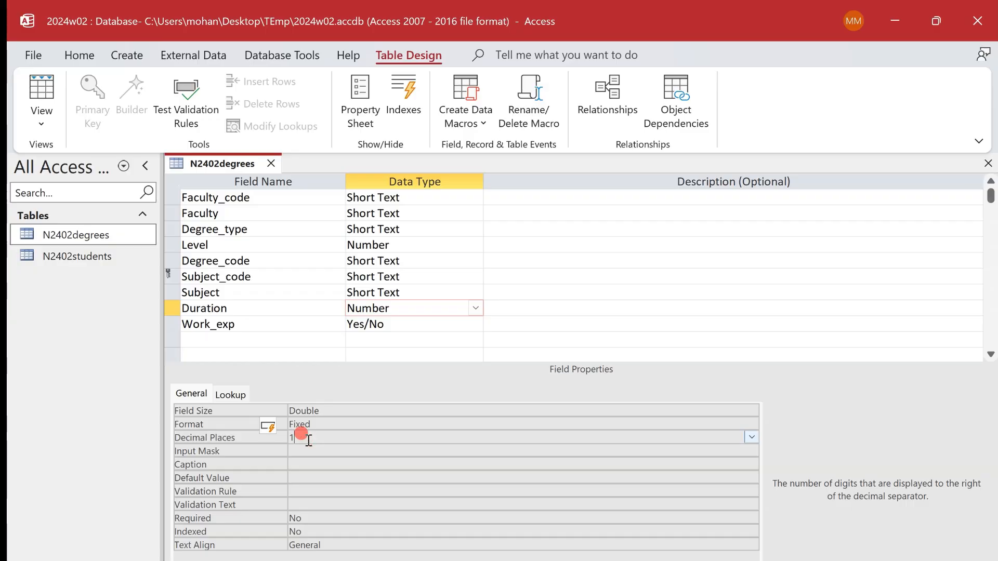
# - Check the question paper's Work_exp display requirement, and set the field's format to Yes/No and its display control to Text Box
pyautogui.hotkey('alt', 'Tab')
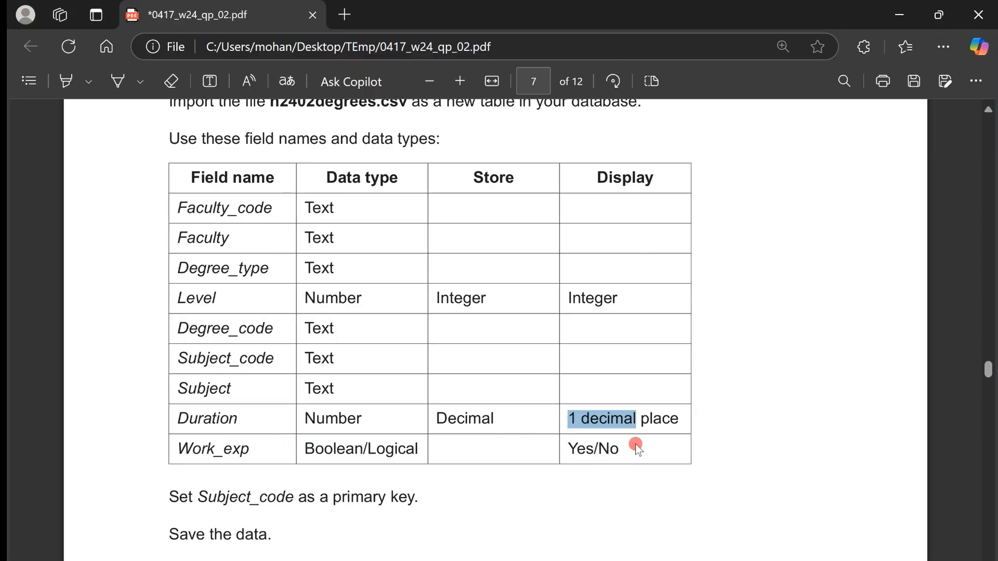
pyautogui.hotkey('alt', 'Tab')
pyautogui.click(401, 328)
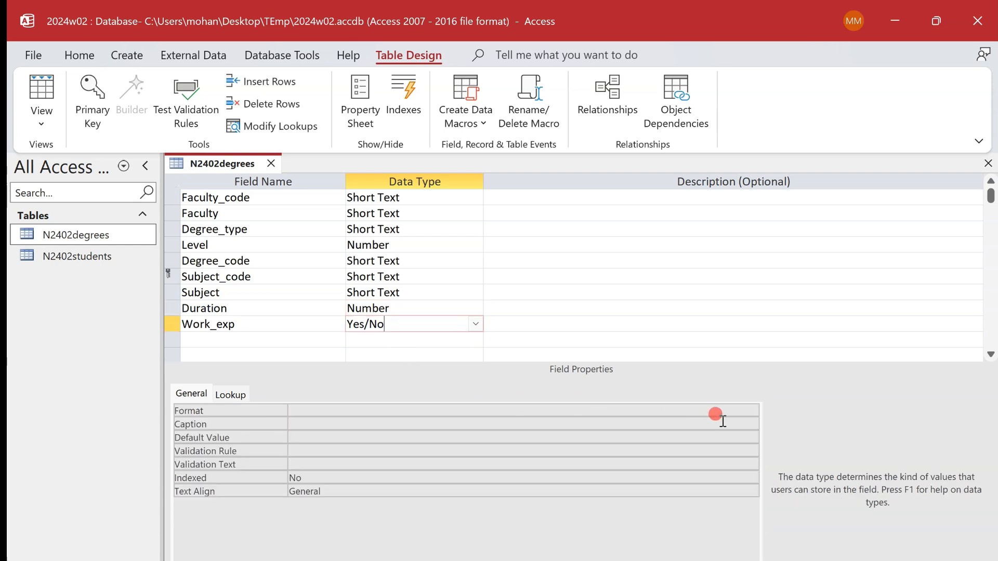
pyautogui.click(749, 411)
pyautogui.click(733, 439)
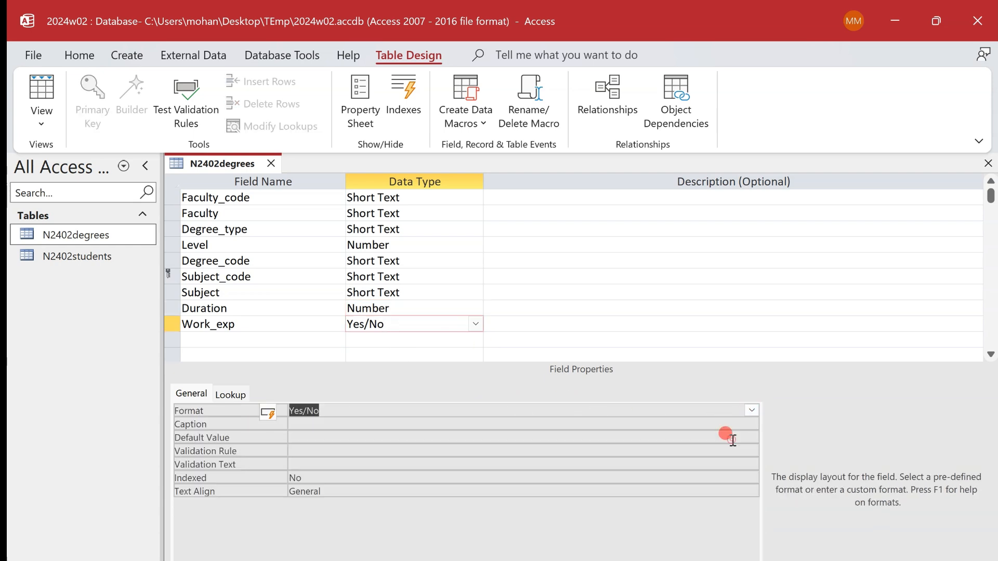
pyautogui.click(233, 397)
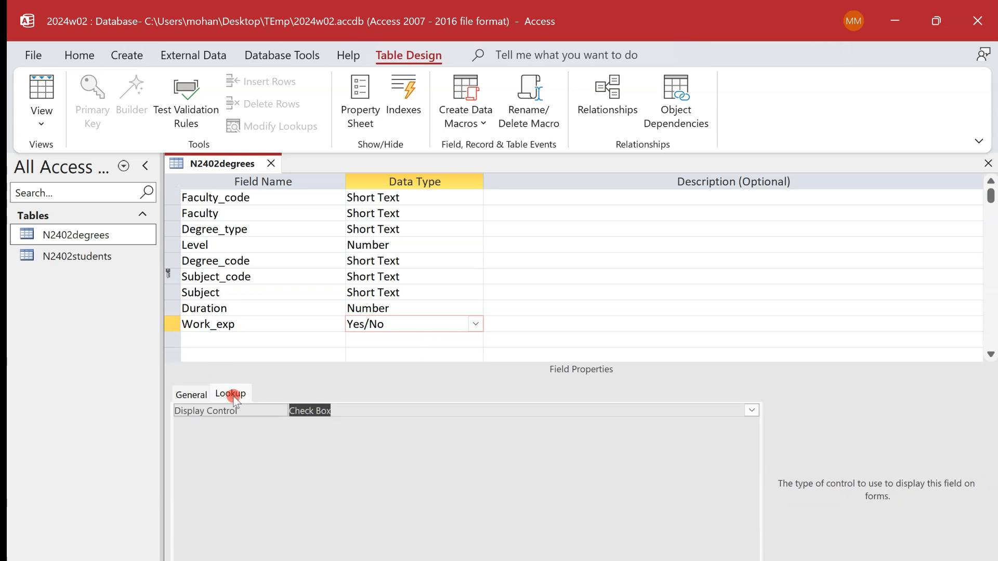
pyautogui.click(355, 407)
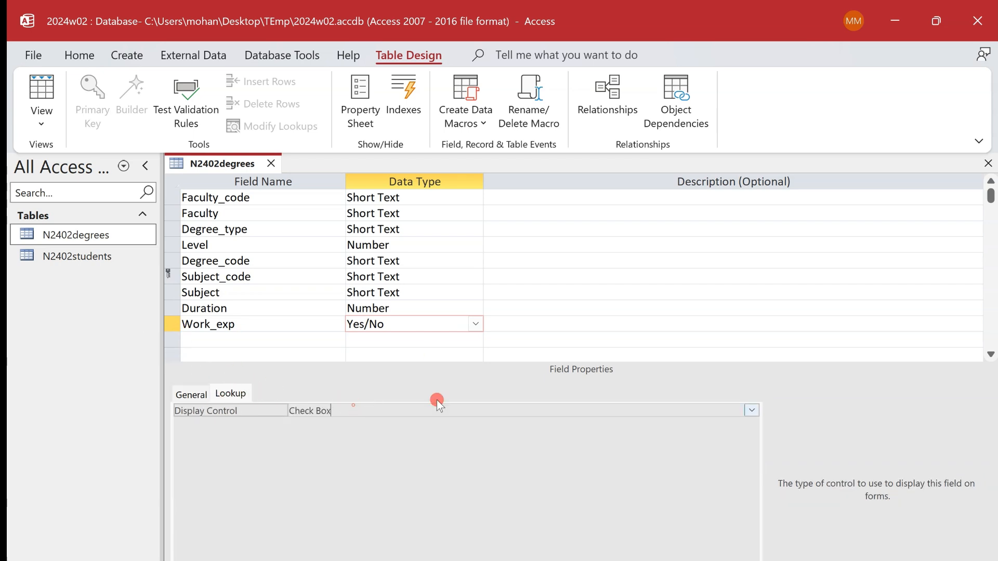
pyautogui.click(750, 411)
pyautogui.click(747, 435)
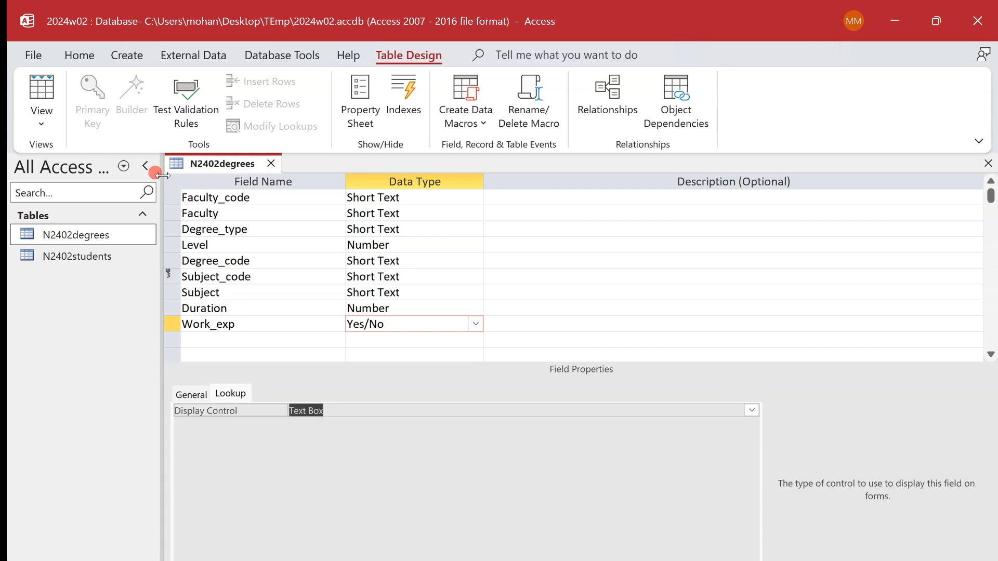
# - Check the N2402degrees records in Datasheet view and return to the table's design
pyautogui.rightClick(210, 167)
pyautogui.click(268, 258)
pyautogui.rightClick(235, 166)
pyautogui.click(276, 279)
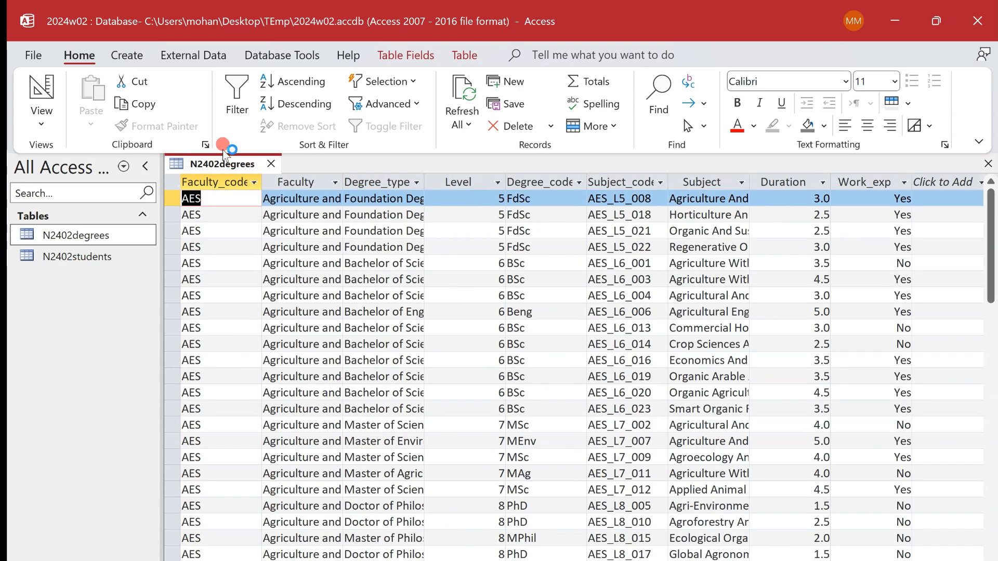
pyautogui.click(37, 86)
# - Read the evidence requirement in the question paper and capture a screenshot of the N2402degrees field names, data types and primary key
pyautogui.hotkey('alt', 'Tab')
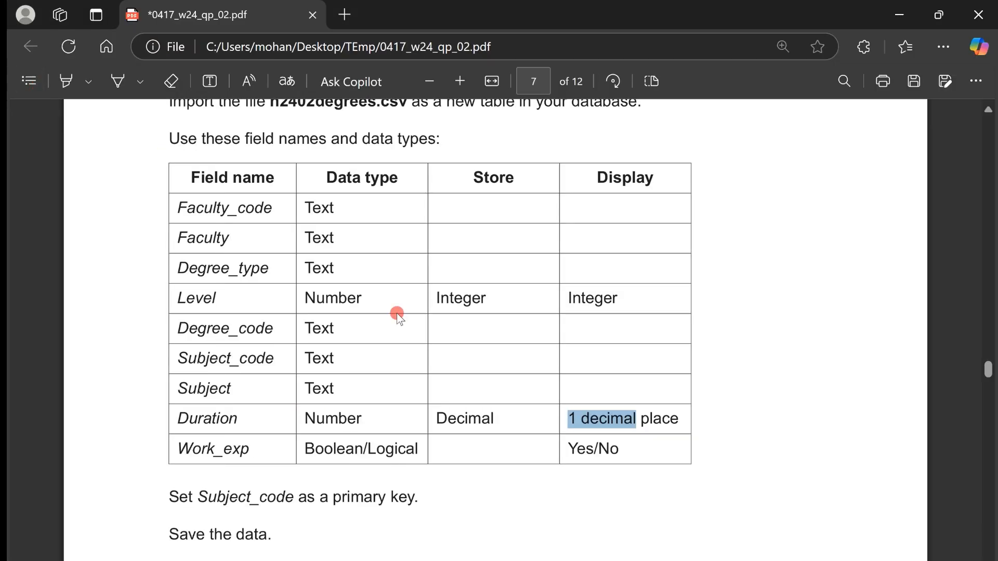
pyautogui.scroll(-3, 397, 313)
pyautogui.scroll(6, 398, 313)
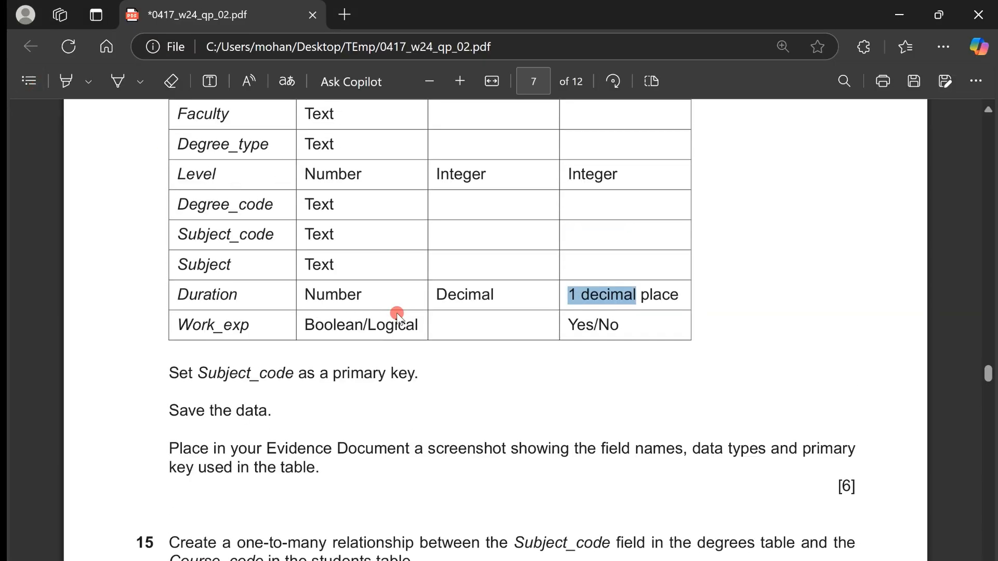
pyautogui.scroll(-5, 397, 313)
pyautogui.scroll(-2, 398, 313)
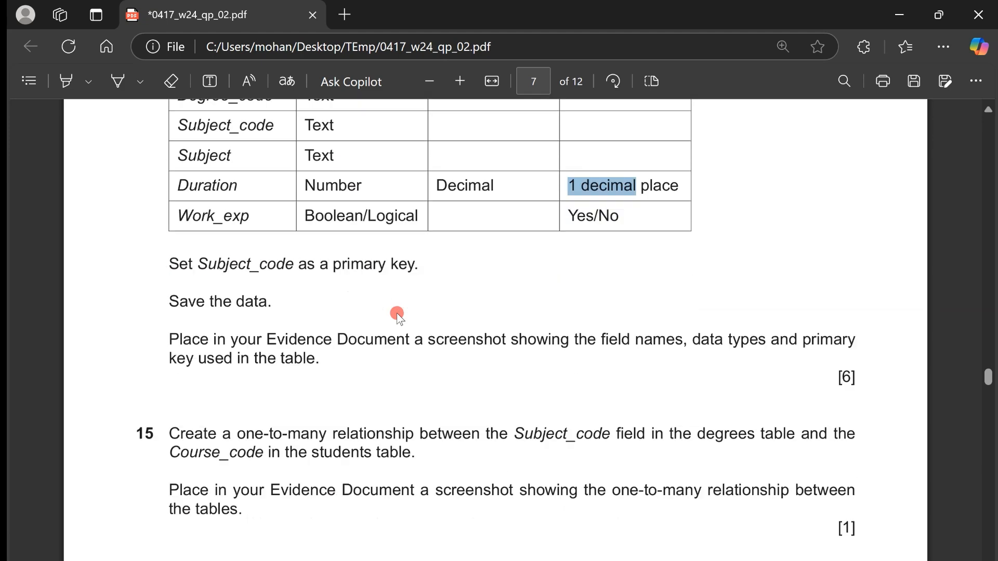
pyautogui.moveTo(170, 333); pyautogui.dragTo(353, 366)
pyautogui.hotkey('alt', 'Tab')
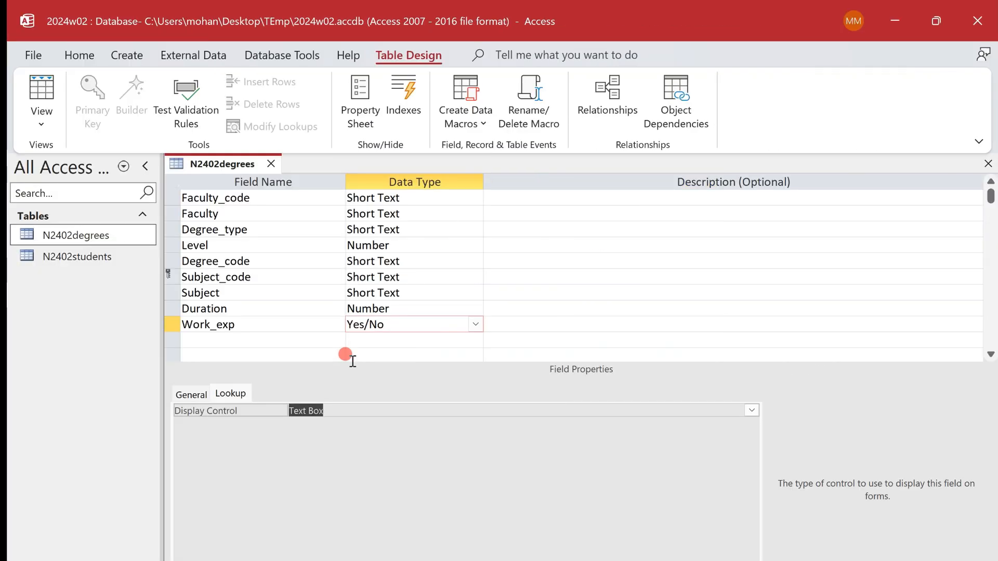
pyautogui.press('super+shift+s')
pyautogui.moveTo(160, 145); pyautogui.dragTo(461, 340)
pyautogui.moveTo(461, 339); pyautogui.dragTo(460, 341)
# - Switch to the Word evidence document, paste the N2402degrees screenshot below the students table image and shrink it
pyautogui.hotkey('alt', 'Tab')
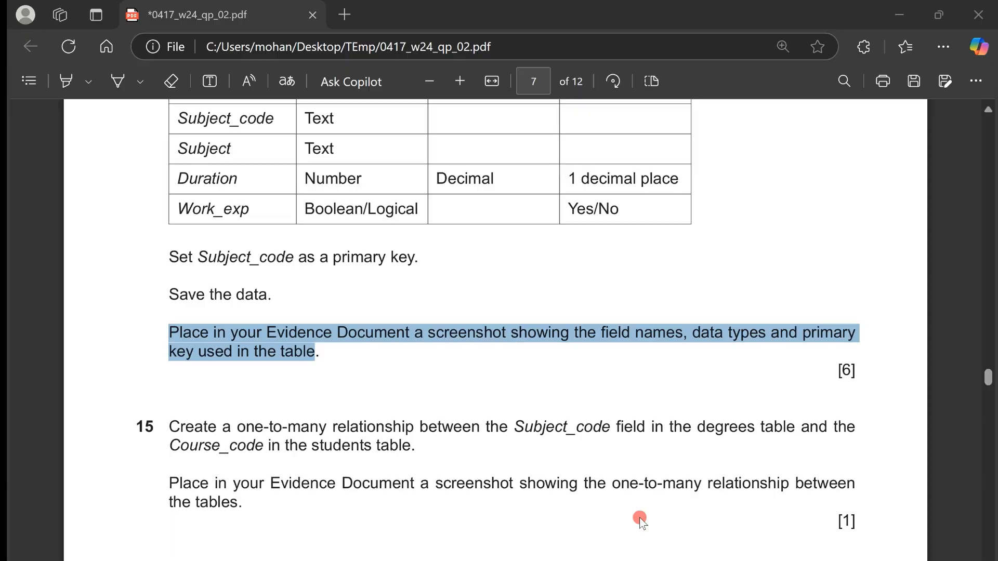
pyautogui.hotkey('alt', 'Tab')
pyautogui.hotkey('alt', 'Tab')
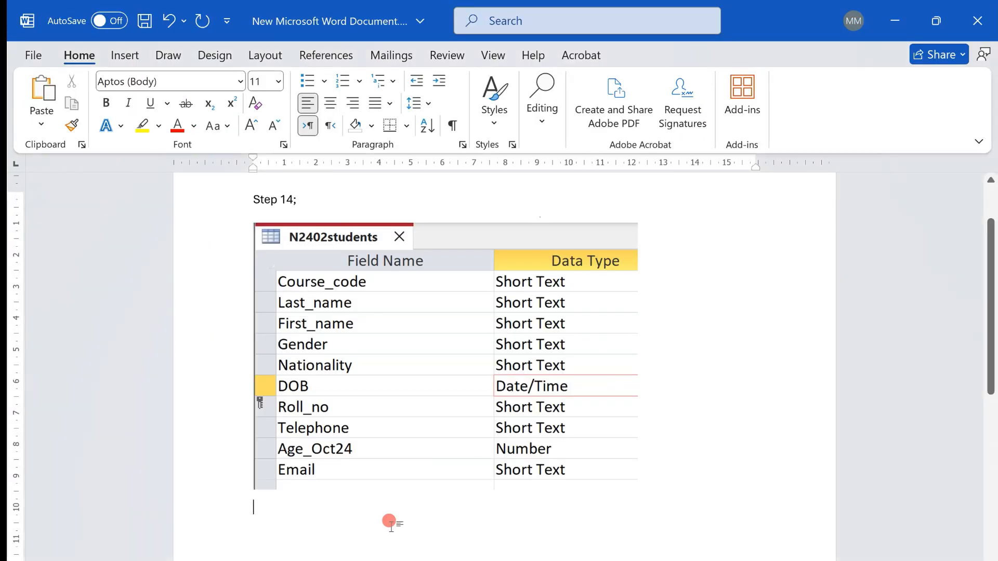
pyautogui.hotkey('ctrl', 'v')
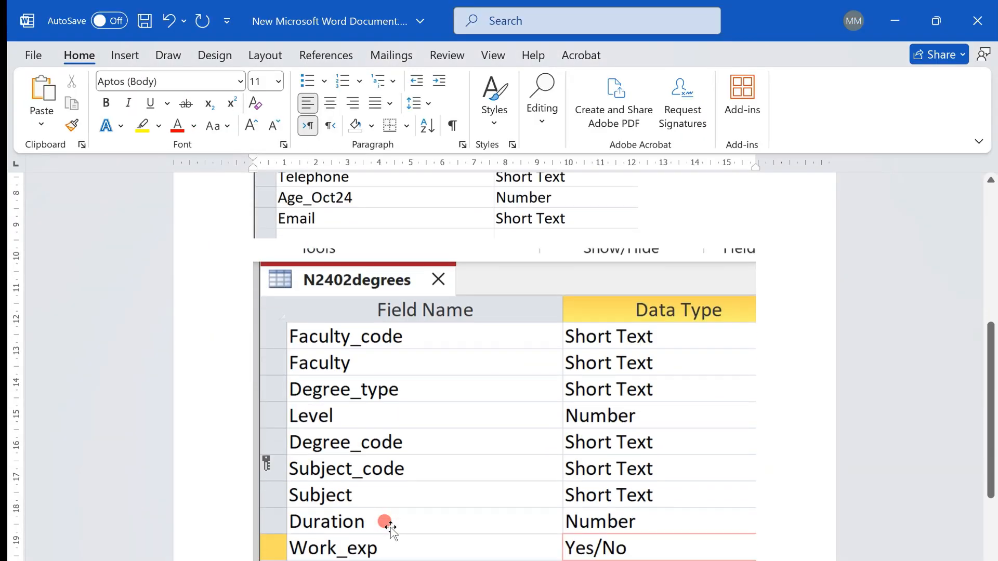
pyautogui.click(590, 445)
pyautogui.moveTo(751, 560); pyautogui.dragTo(619, 468)
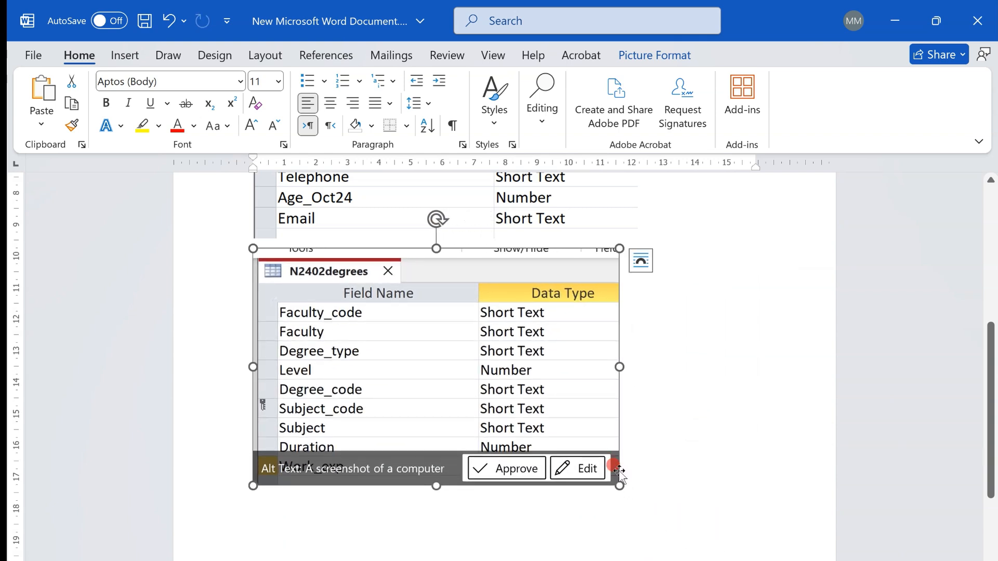
pyautogui.click(646, 472)
# - Read task 15 in the question paper, underlining the one-to-many wording and circling Subject_code and Course_code with the pen
pyautogui.hotkey('alt', 'Tab')
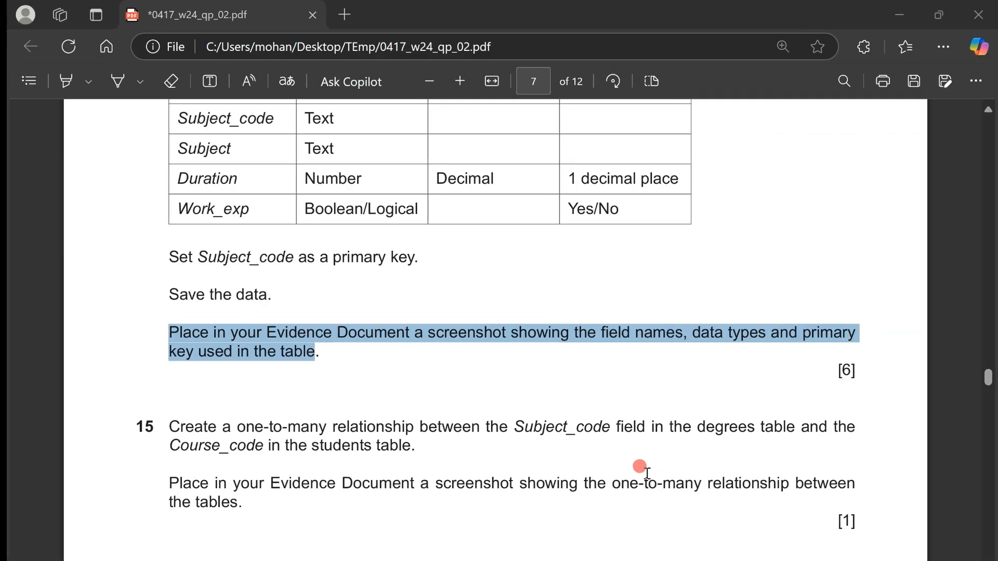
pyautogui.scroll(-4, 646, 472)
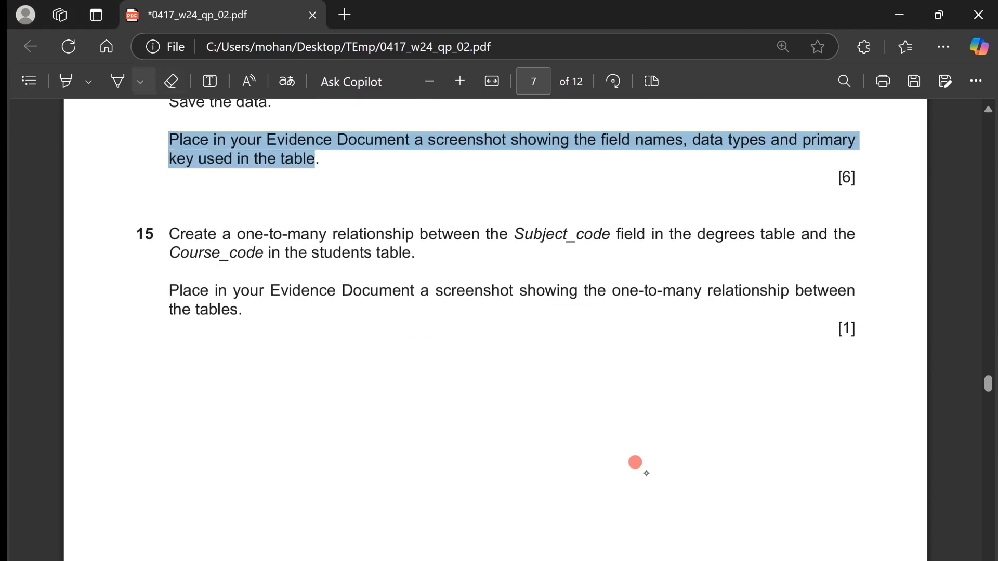
pyautogui.moveTo(279, 239); pyautogui.dragTo(341, 249)
pyautogui.moveTo(614, 212)
pyautogui.mouseDown()
pyautogui.moveTo(583, 189)
pyautogui.moveTo(622, 201)
pyautogui.mouseUp()
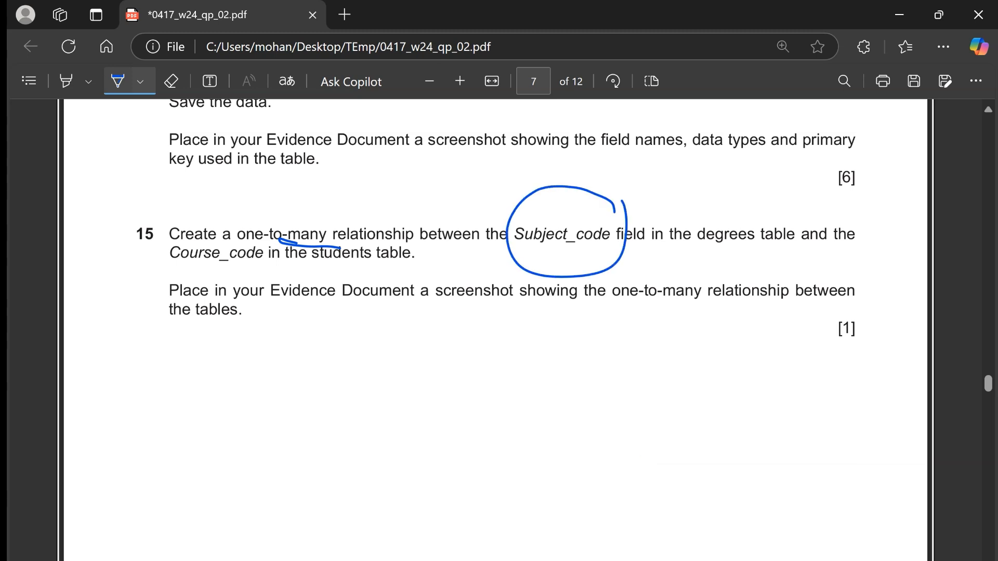
pyautogui.moveTo(276, 246)
pyautogui.mouseDown()
pyautogui.moveTo(265, 243)
pyautogui.moveTo(270, 287)
pyautogui.moveTo(293, 252)
pyautogui.mouseUp()
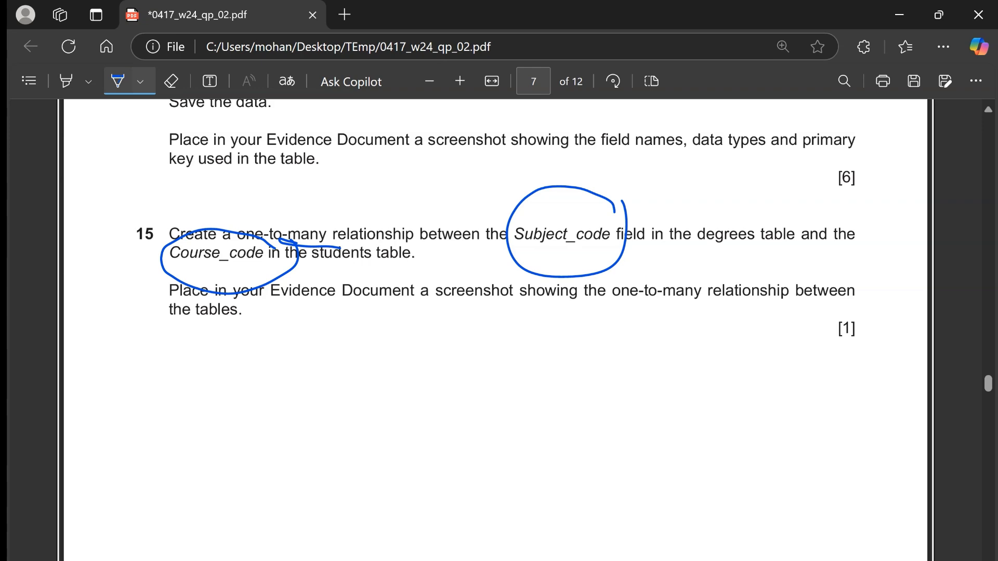
# - Switch back to the Access database and close the N2402degrees table
pyautogui.hotkey('alt', 'Tab')
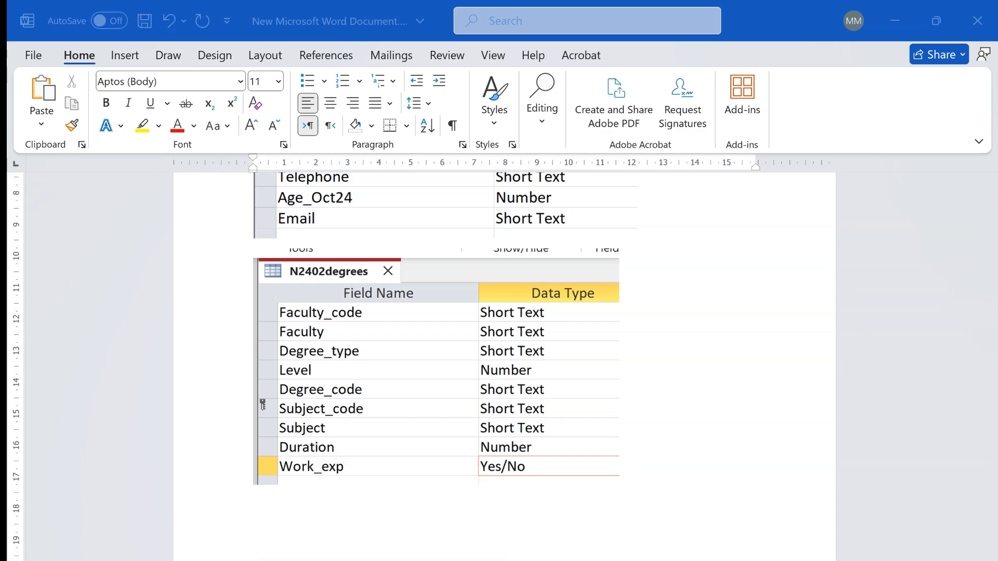
pyautogui.click(379, 560)
pyautogui.click(271, 162)
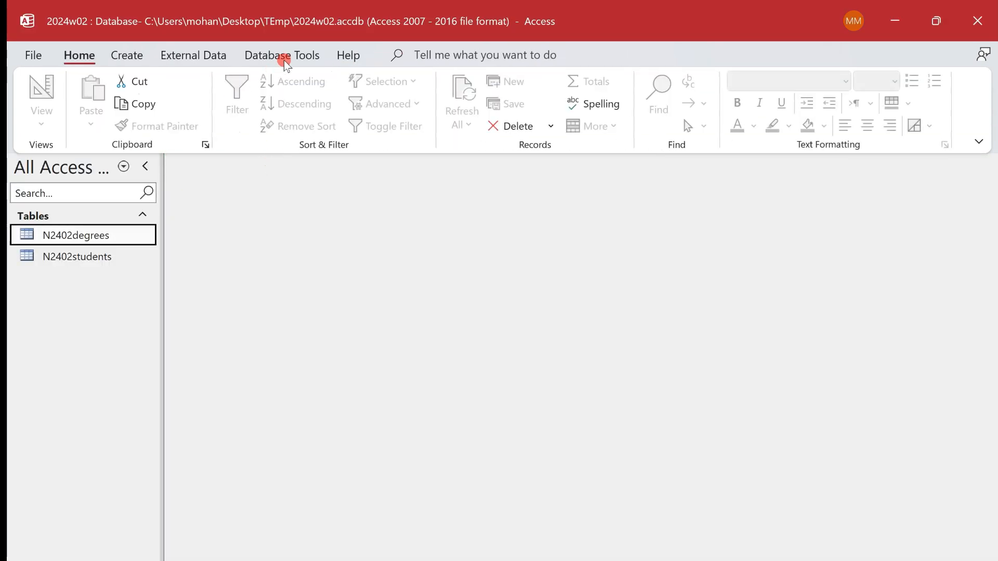
# - Open the Relationships layout and add the N2402degrees and N2402students tables to it
pyautogui.click(298, 53)
pyautogui.click(254, 119)
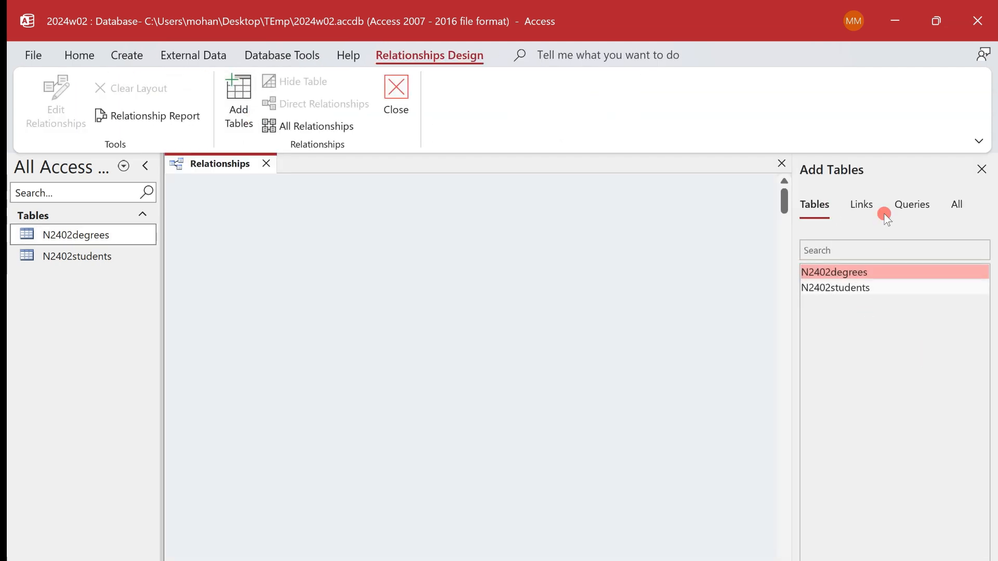
pyautogui.doubleClick(862, 271)
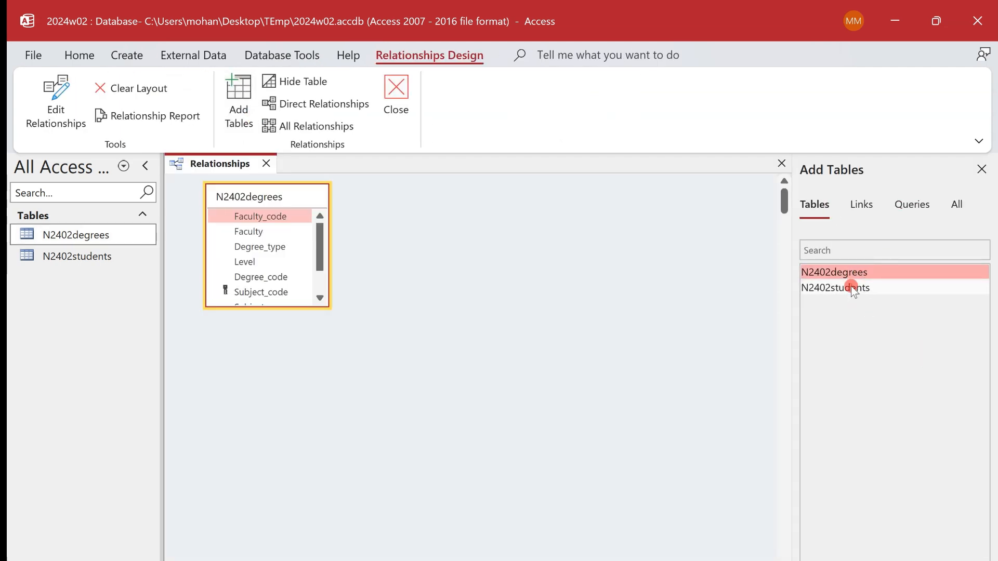
pyautogui.doubleClick(851, 286)
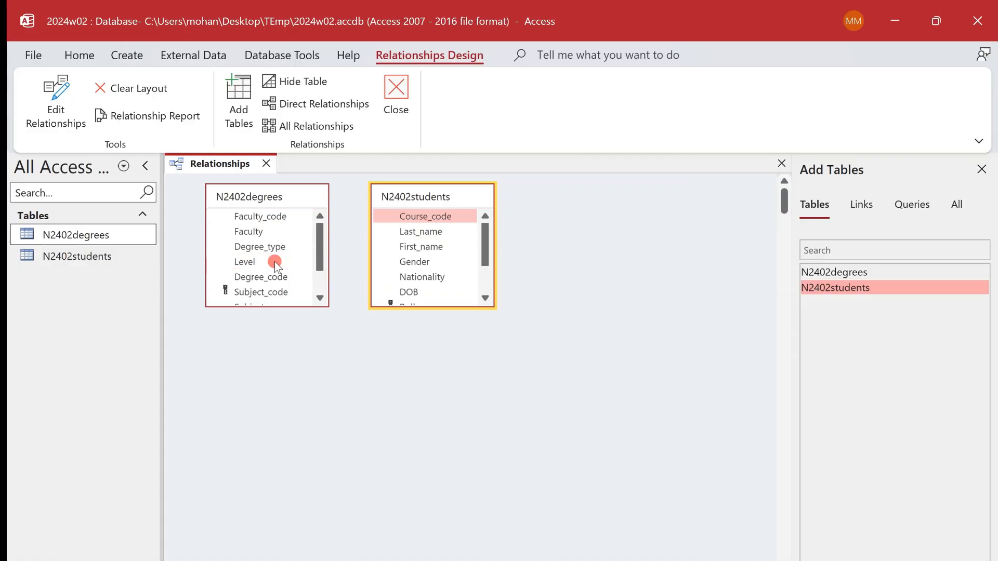
# - Check task 15 in the question paper and enlarge both table boxes in the Relationships layout to fit all their fields
pyautogui.hotkey('alt', 'Tab')
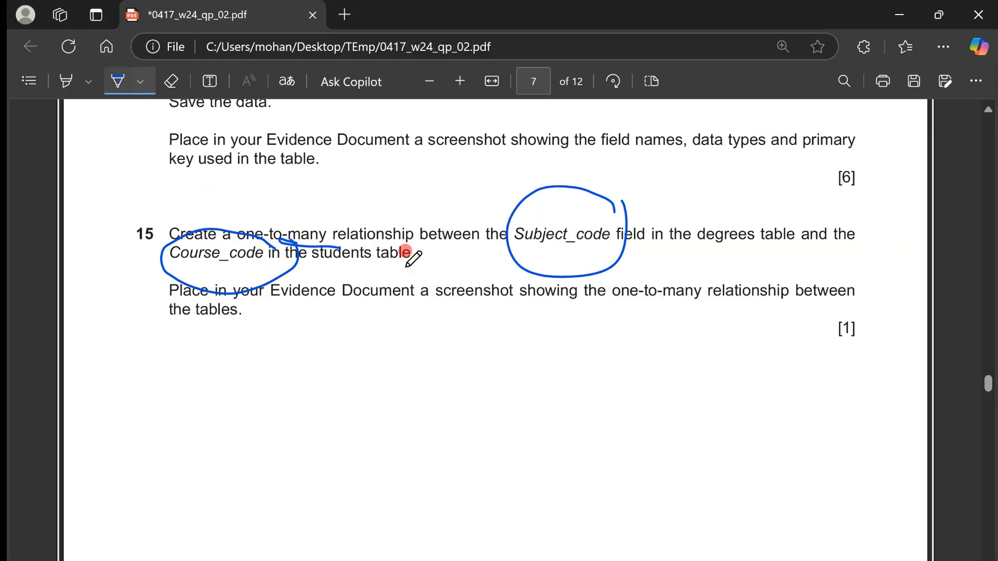
pyautogui.hotkey('alt', 'Tab')
pyautogui.click(264, 291)
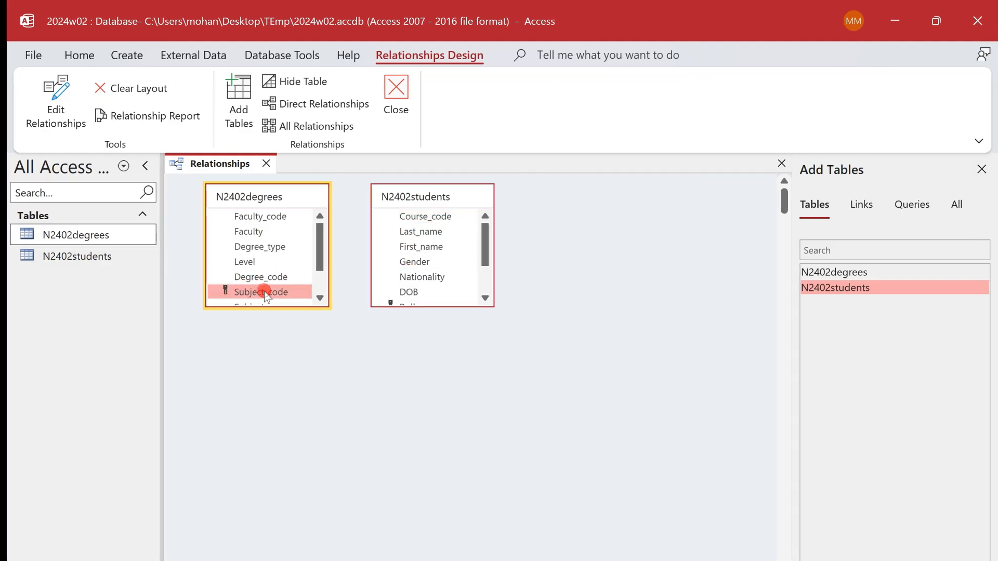
pyautogui.click(320, 319)
pyautogui.moveTo(313, 308); pyautogui.dragTo(341, 372)
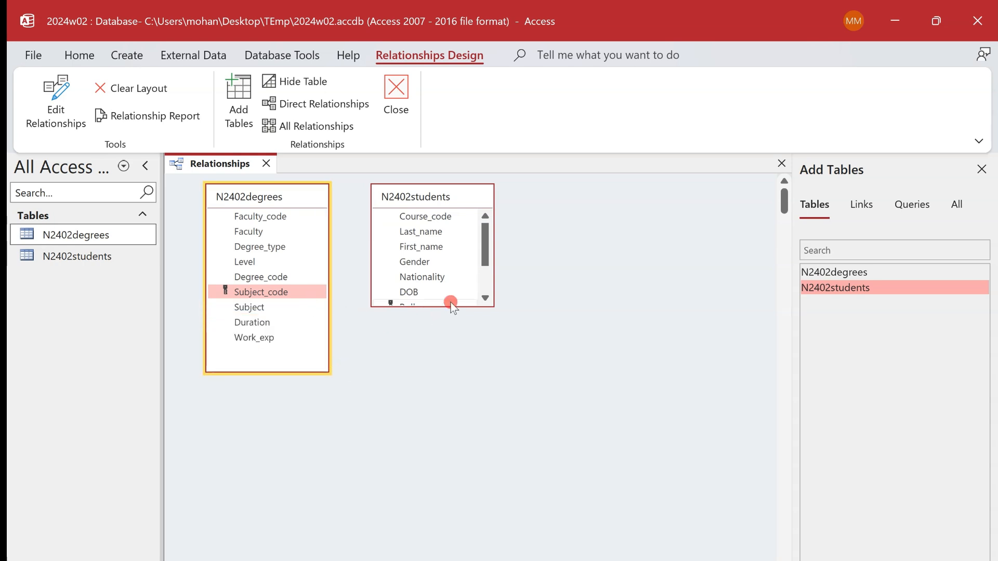
pyautogui.moveTo(453, 307); pyautogui.dragTo(453, 384)
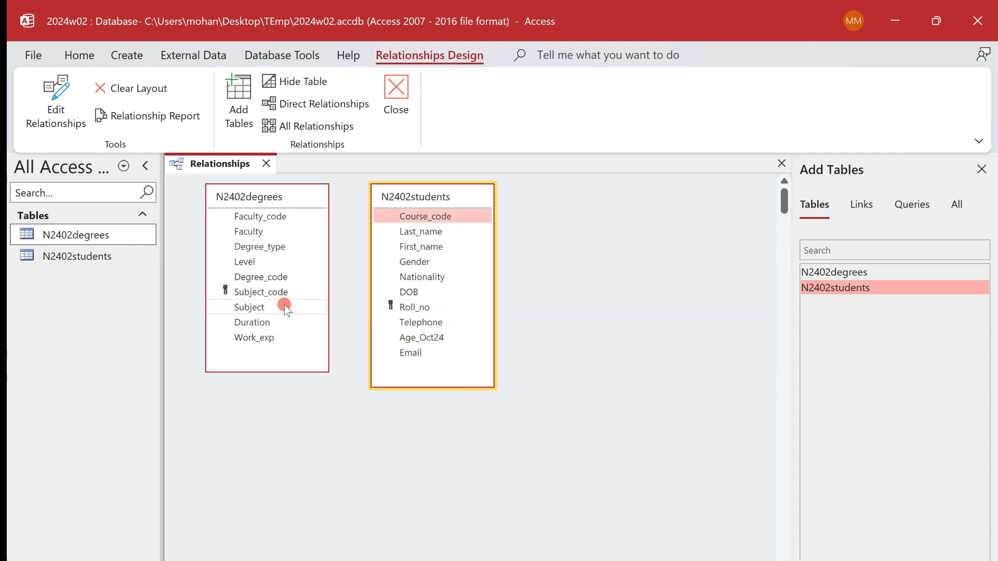
# - Link Subject_code in N2402degrees to Course_code in N2402students, checking the field names against task 15 in the question paper
pyautogui.click(276, 291)
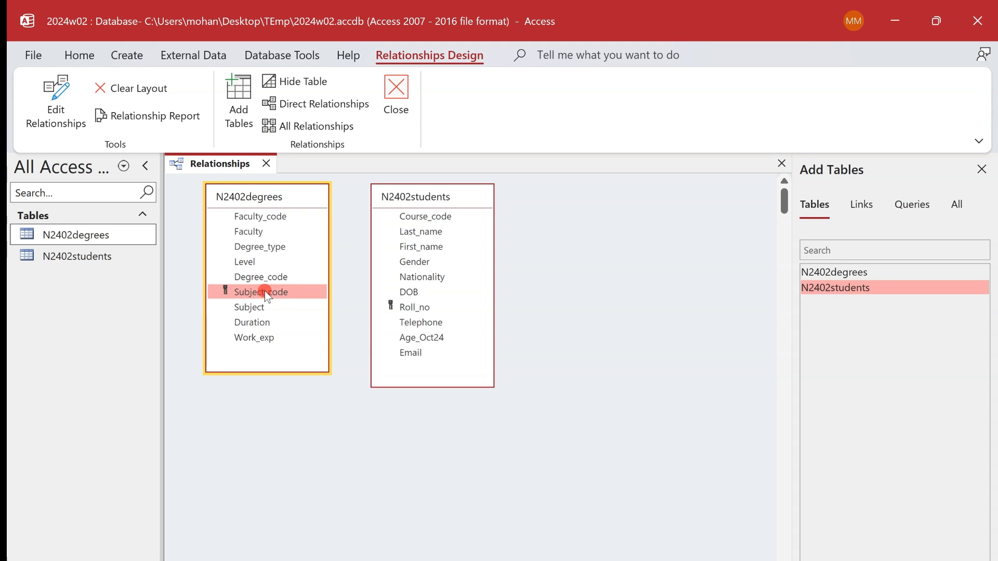
pyautogui.moveTo(266, 294); pyautogui.dragTo(425, 219)
pyautogui.hotkey('alt', 'Tab')
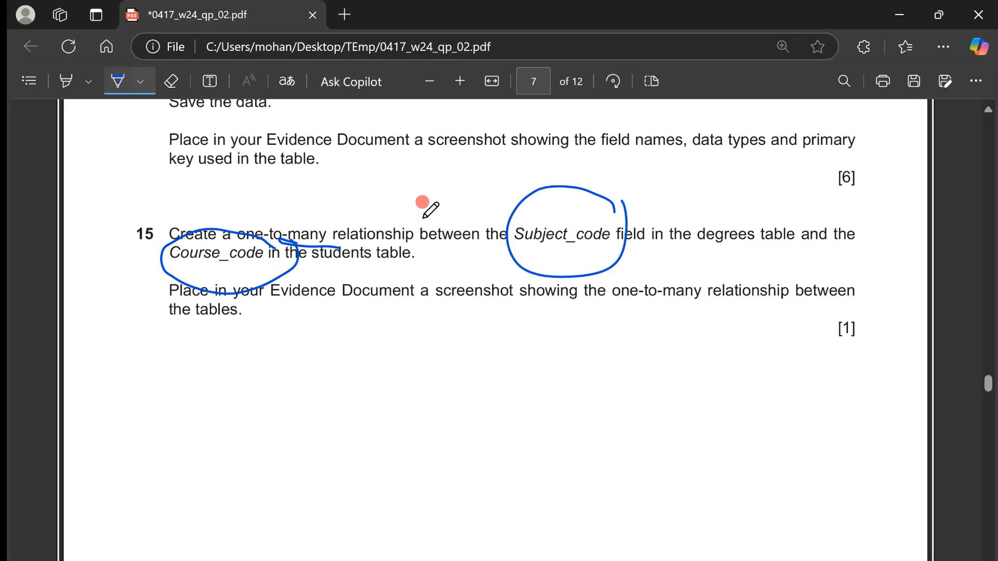
pyautogui.hotkey('alt', 'Tab')
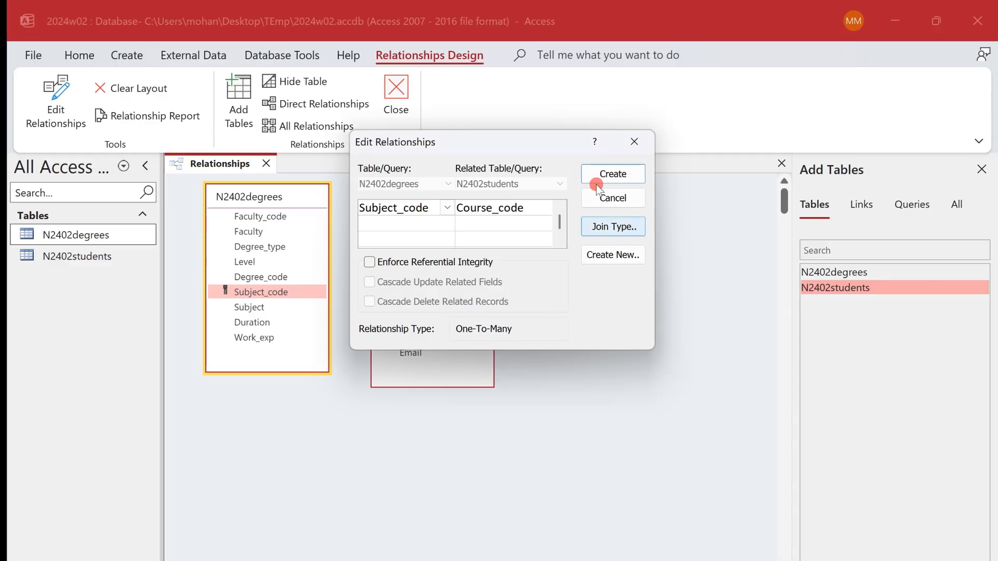
# - Capture a screenshot of the Edit Relationships dialog, then create the relationship and close the Relationships layout
pyautogui.press('super+shift+s')
pyautogui.moveTo(349, 129); pyautogui.dragTo(653, 350)
pyautogui.click(613, 174)
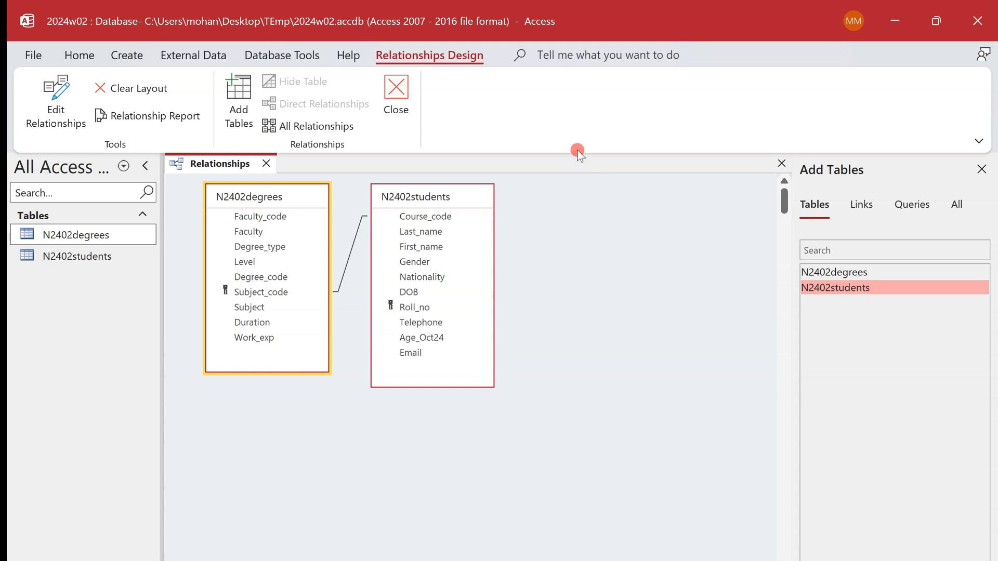
pyautogui.click(265, 162)
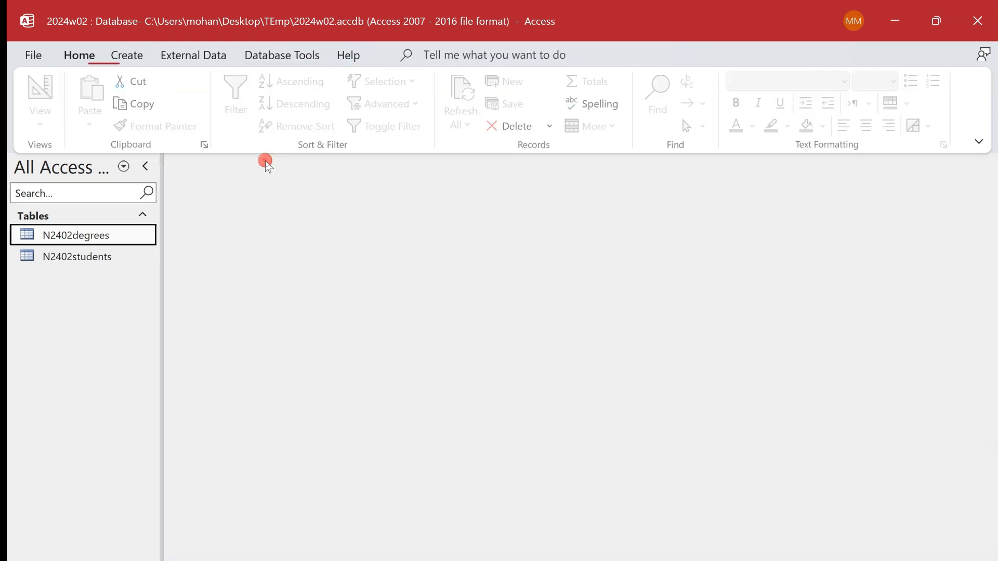
# - Read the task 15 evidence requirement in the question paper and switch to the Word evidence document
pyautogui.hotkey('alt', 'Tab')
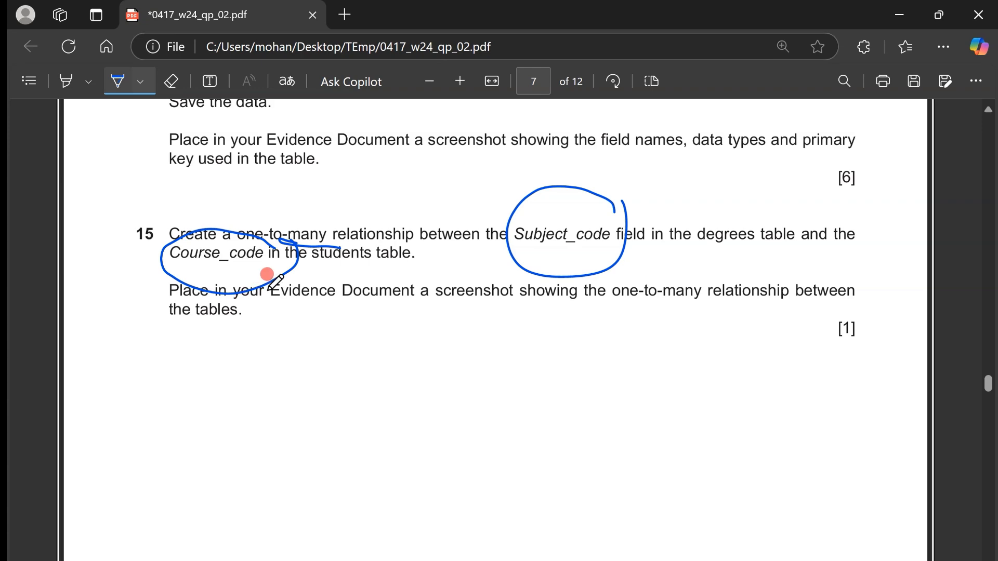
pyautogui.moveTo(272, 295); pyautogui.dragTo(417, 301)
pyautogui.hotkey('alt', 'Tab')
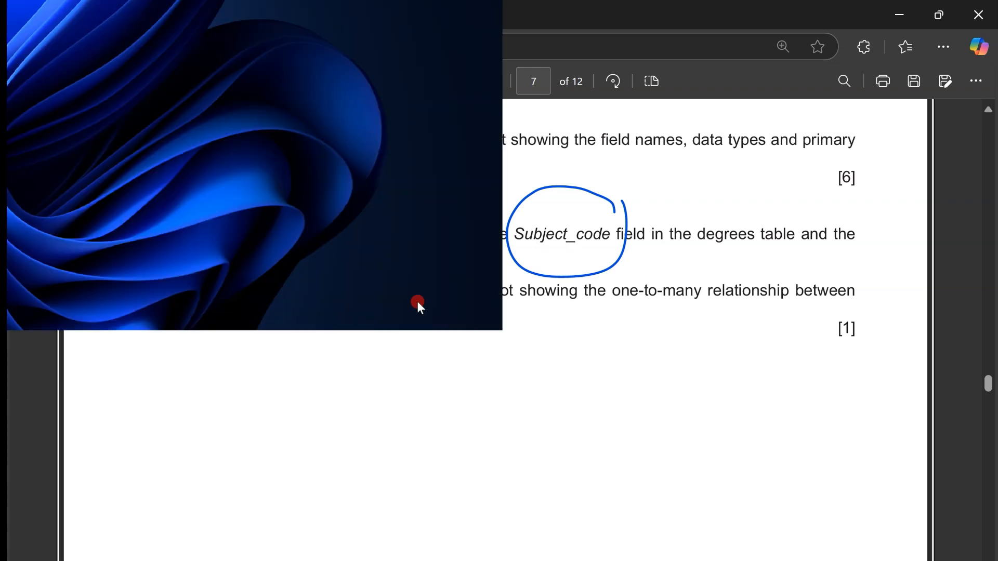
pyautogui.hotkey('alt', 'Tab')
pyautogui.hotkey('alt', 'Tab')
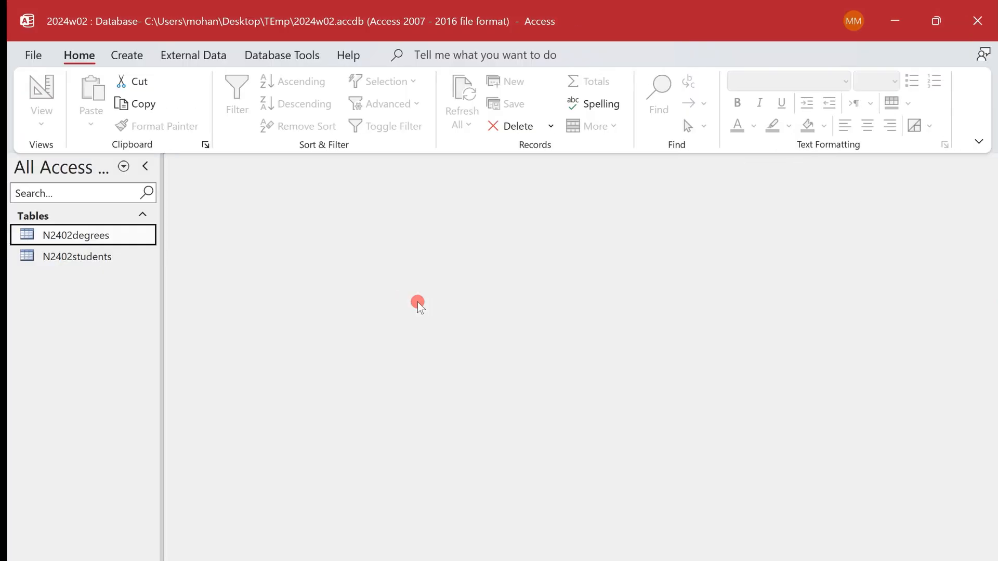
pyautogui.hotkey('alt', 'Tab')
# - Add the heading "Step 15 Evidecne :" on its own line below the N2402degrees screenshot
pyautogui.click(259, 508)
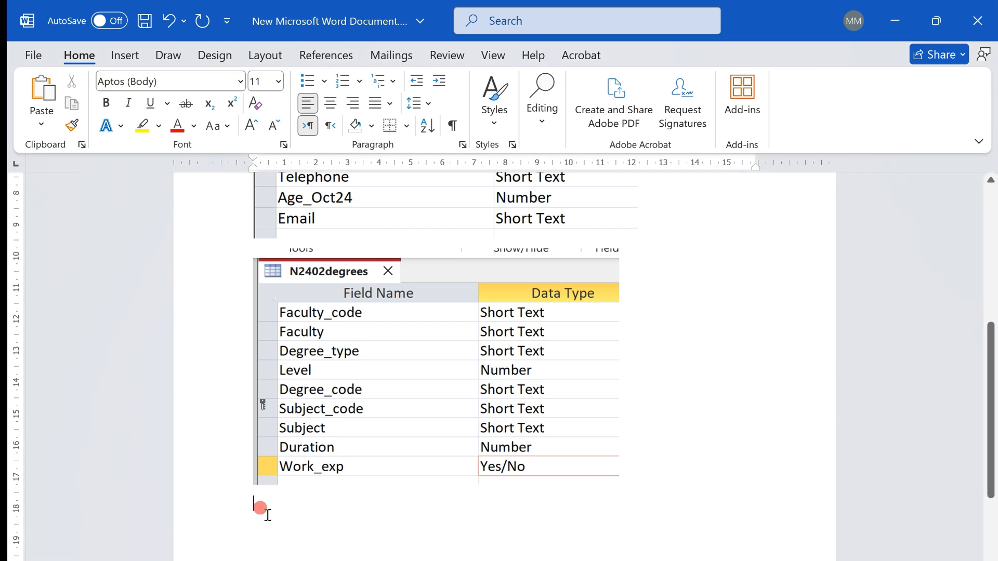
pyautogui.write('Step 15 ')
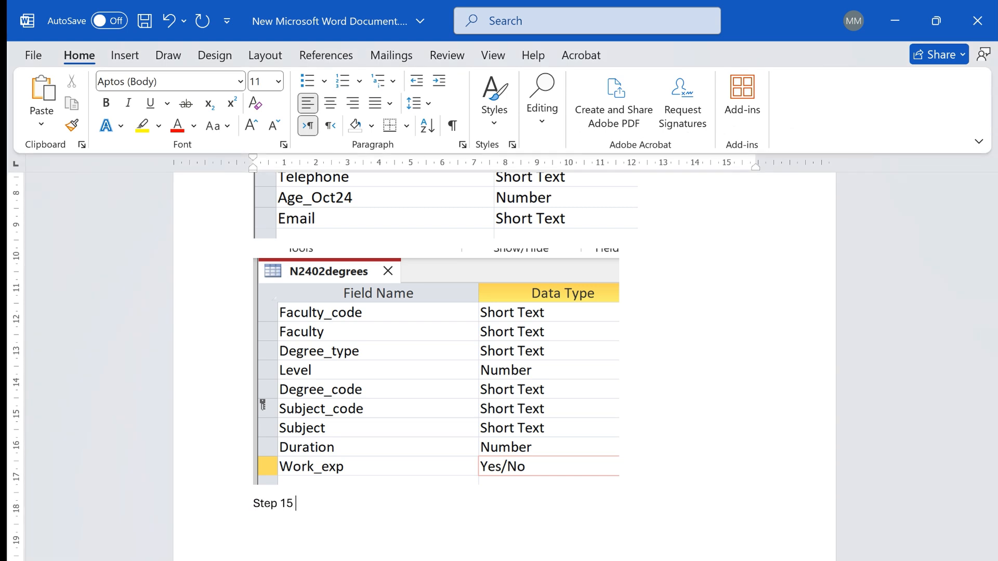
pyautogui.write('Evidecne :')
pyautogui.press('Return')
# - Paste the Edit Relationships screenshot under the Step 15 heading and shrink it to about two thirds of the text width
pyautogui.hotkey('ctrl', 'v')
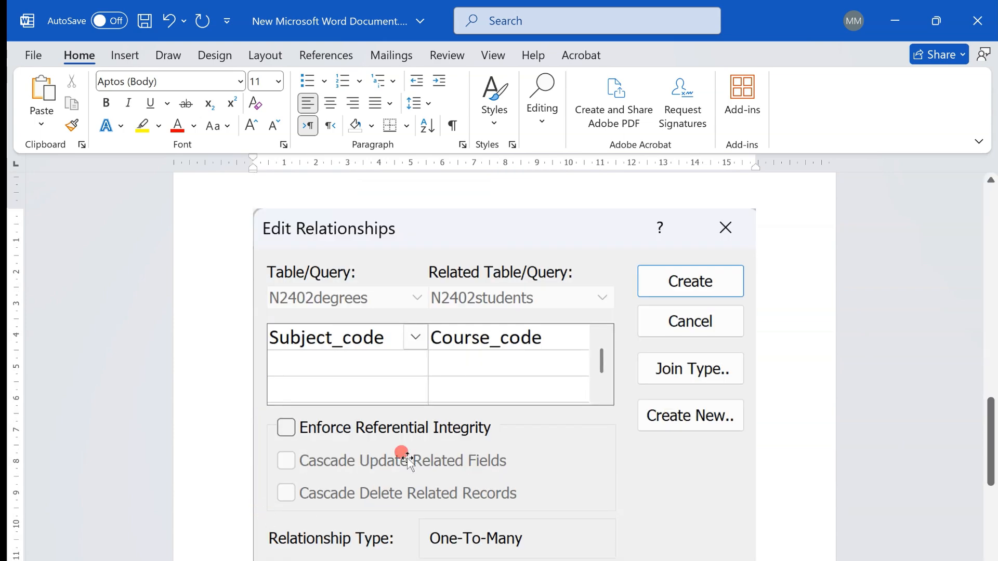
pyautogui.click(629, 465)
pyautogui.moveTo(755, 559); pyautogui.dragTo(580, 407)
pyautogui.scroll(10, 669, 341)
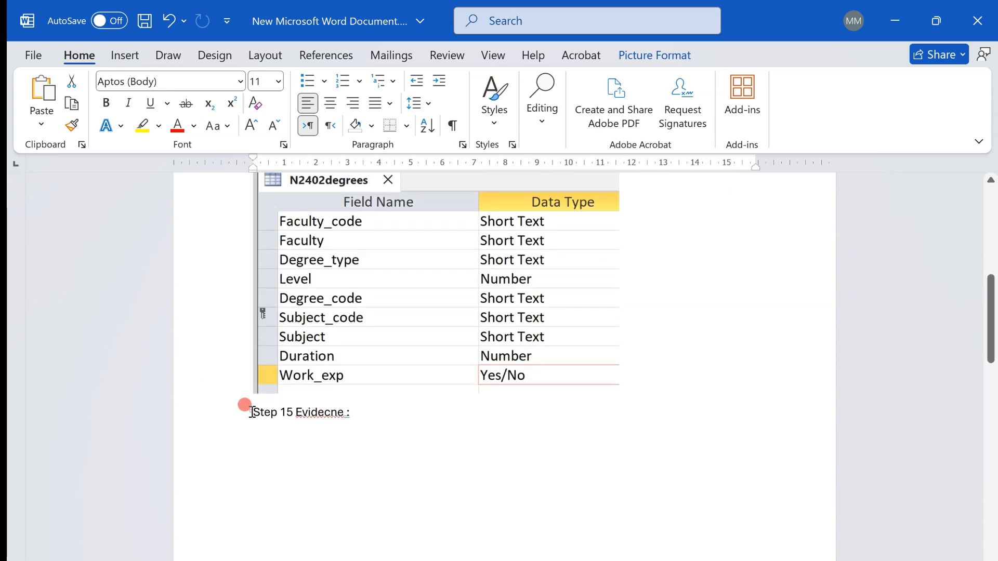
# - Insert blank lines to move the Step 15 heading onto the same page as its screenshot, and correct its misspelled word to "Evidence"
pyautogui.click(253, 409)
pyautogui.press('Return')
pyautogui.press('Return')
pyautogui.press('Return')
pyautogui.press('Return')
pyautogui.press('Return')
pyautogui.hotkey('ctrl', 'z')
pyautogui.hotkey('ctrl', 'z')
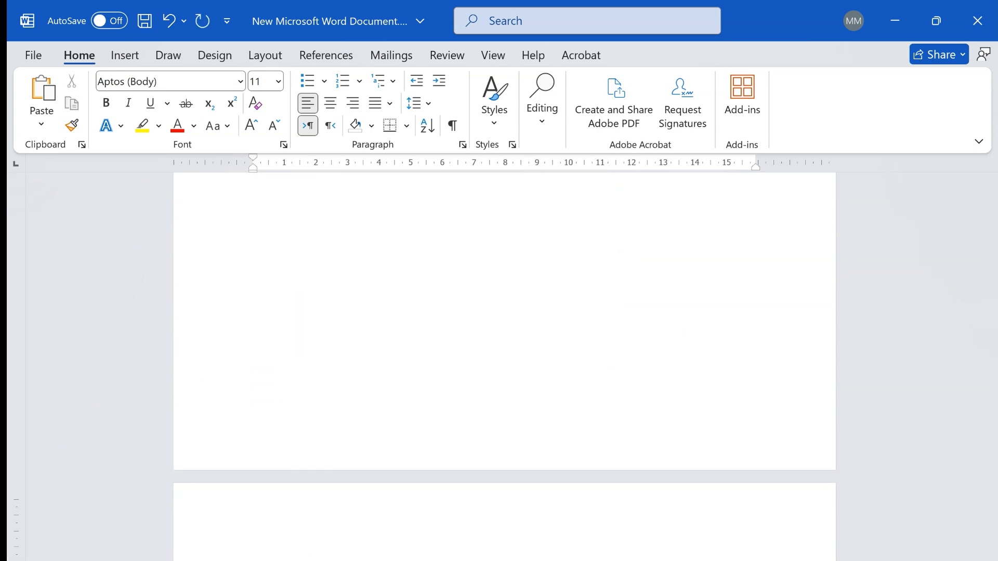
pyautogui.scroll(-6, 669, 341)
pyautogui.scroll(1, 669, 341)
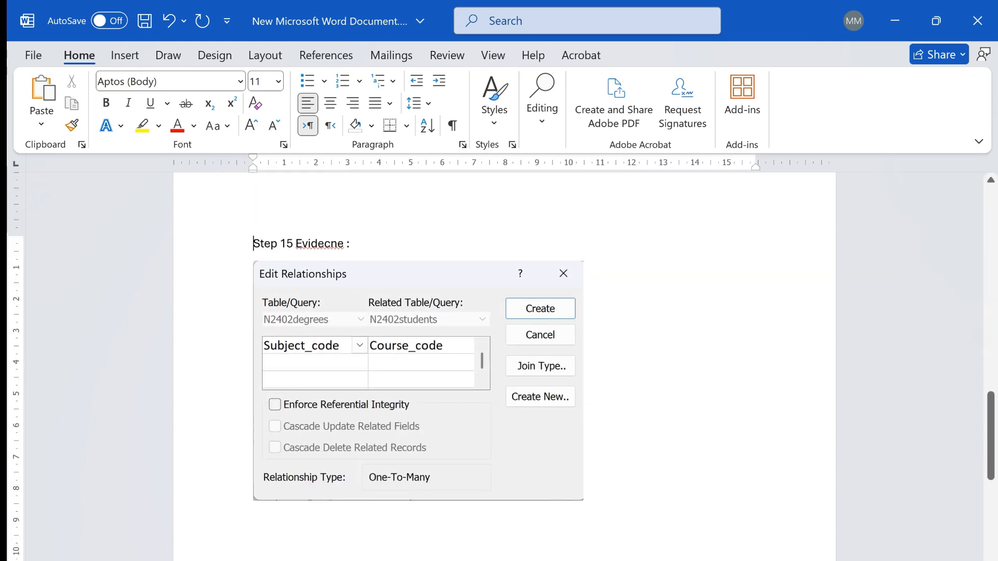
pyautogui.rightClick(318, 243)
pyautogui.click(254, 265)
# - Read task 16 in the question paper, circling "a tabular report that:" and bracketing the record criteria and the required field list with the pen
pyautogui.hotkey('alt', 'Tab')
pyautogui.scroll(-10, 585, 441)
pyautogui.scroll(-3, 585, 440)
pyautogui.scroll(1, 586, 441)
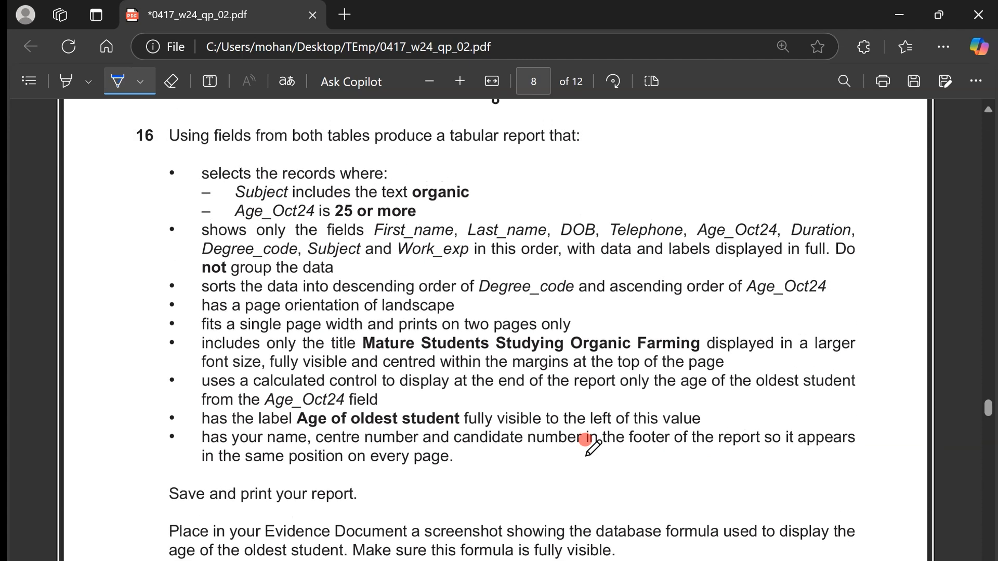
pyautogui.moveTo(437, 154)
pyautogui.mouseDown()
pyautogui.moveTo(600, 147)
pyautogui.moveTo(427, 123)
pyautogui.moveTo(424, 148)
pyautogui.mouseUp()
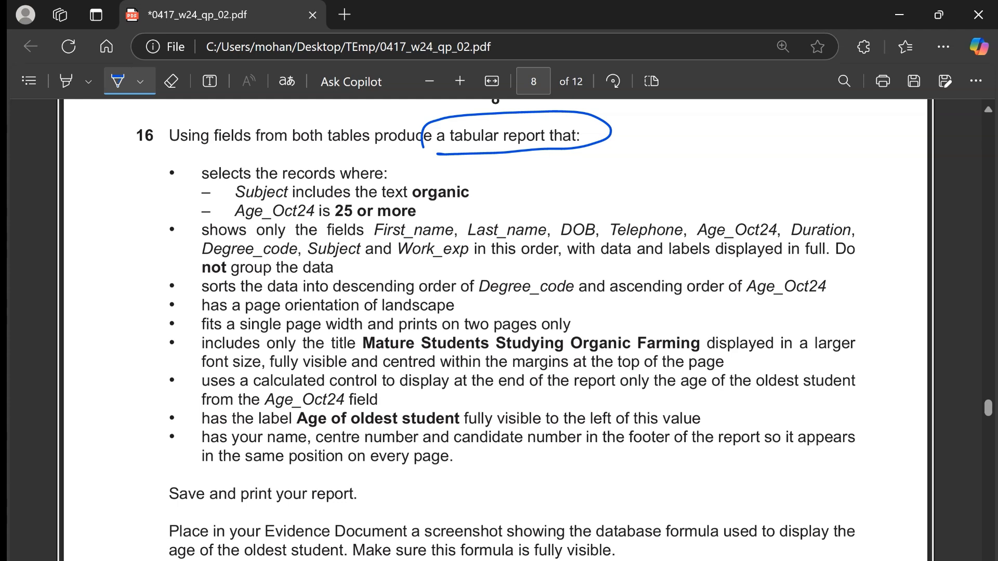
pyautogui.moveTo(461, 170)
pyautogui.mouseDown()
pyautogui.moveTo(485, 183)
pyautogui.moveTo(470, 214)
pyautogui.mouseUp()
pyautogui.moveTo(207, 217)
pyautogui.mouseDown()
pyautogui.moveTo(182, 243)
pyautogui.moveTo(185, 266)
pyautogui.mouseUp()
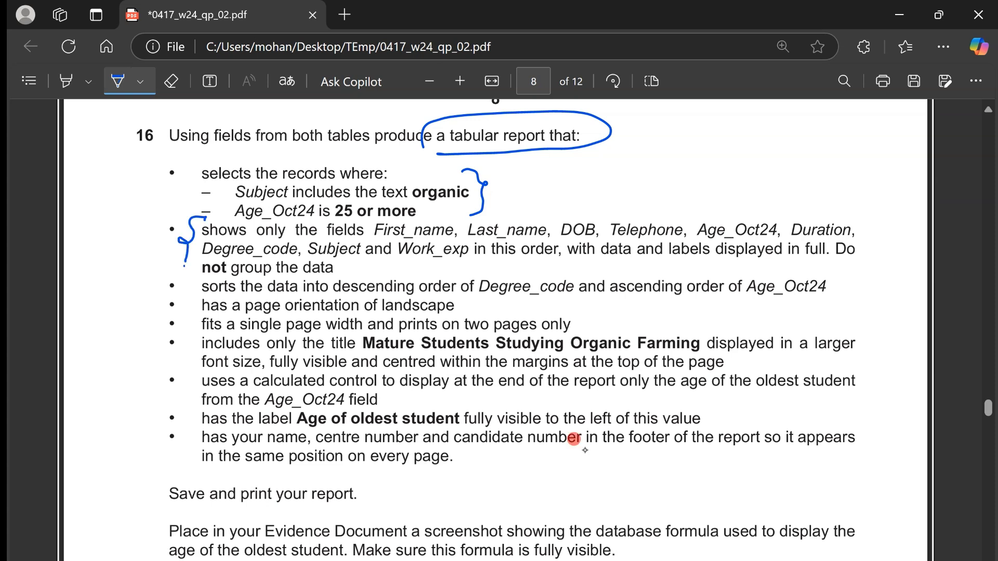
pyautogui.moveTo(142, 243)
pyautogui.mouseDown()
pyautogui.moveTo(167, 239)
pyautogui.moveTo(124, 256)
pyautogui.moveTo(139, 270)
pyautogui.moveTo(108, 279)
pyautogui.moveTo(122, 284)
pyautogui.mouseUp()
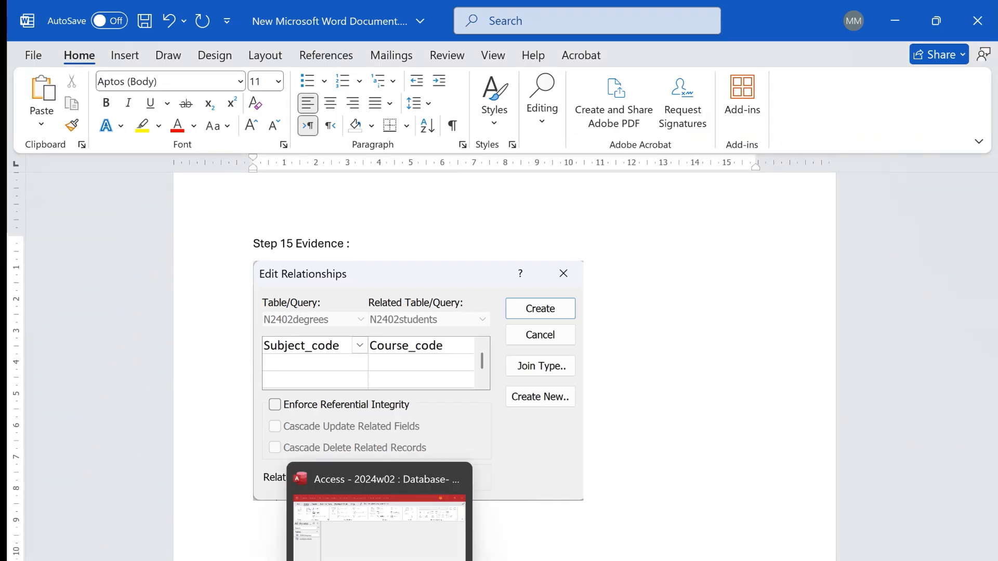
# - Switch to the Access database, start the Simple Query Wizard and check the required field order in task 16
pyautogui.click(386, 541)
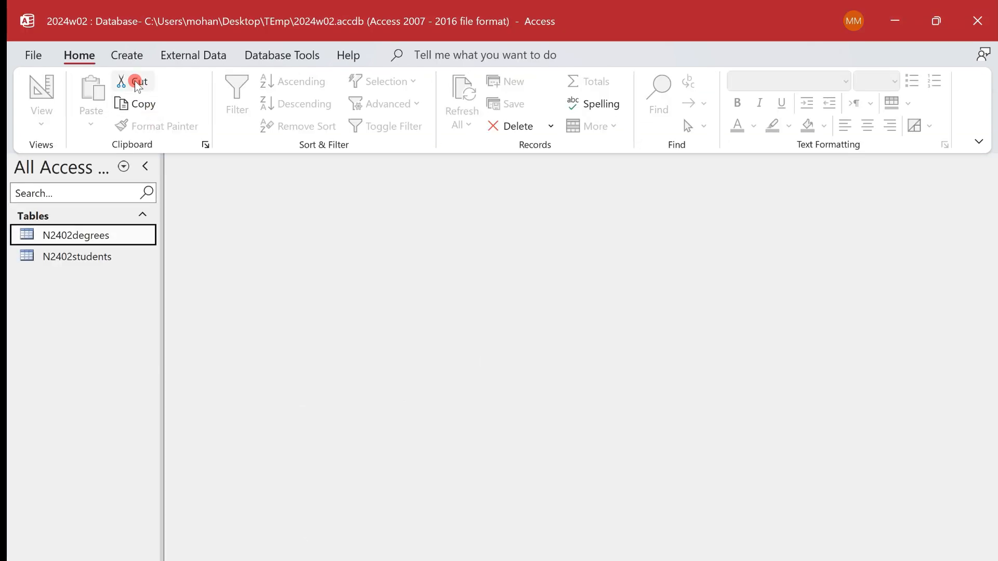
pyautogui.click(126, 57)
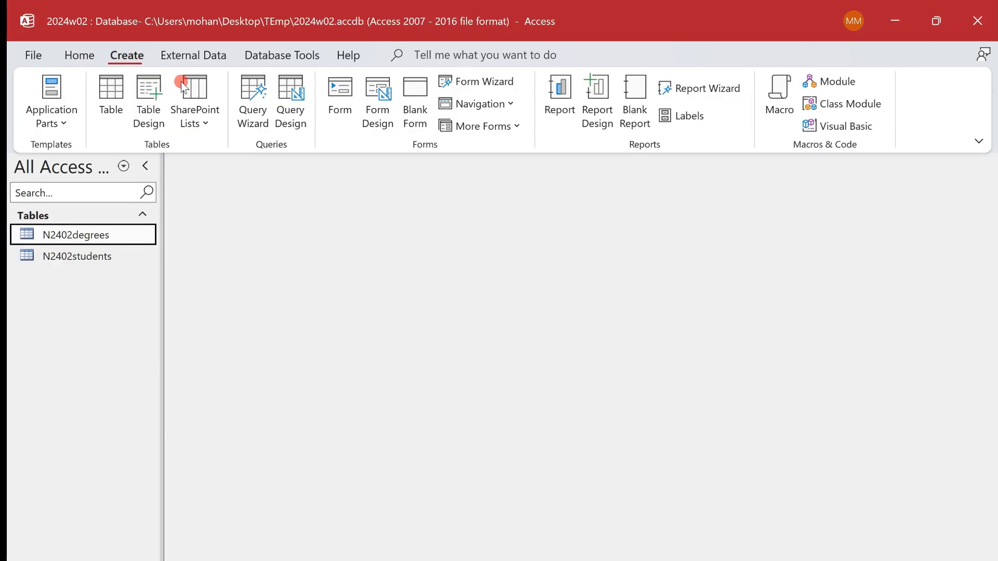
pyautogui.click(248, 103)
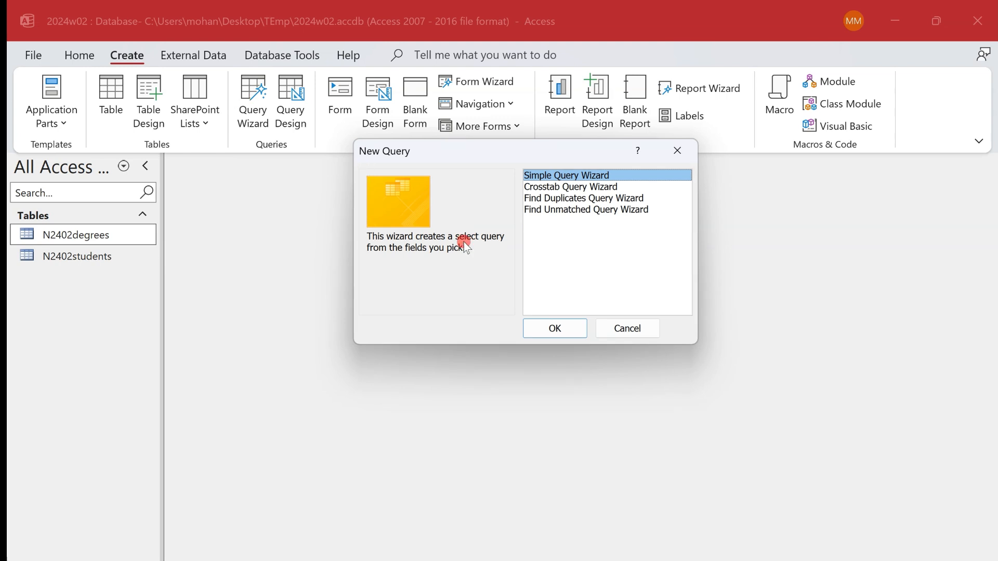
pyautogui.click(569, 326)
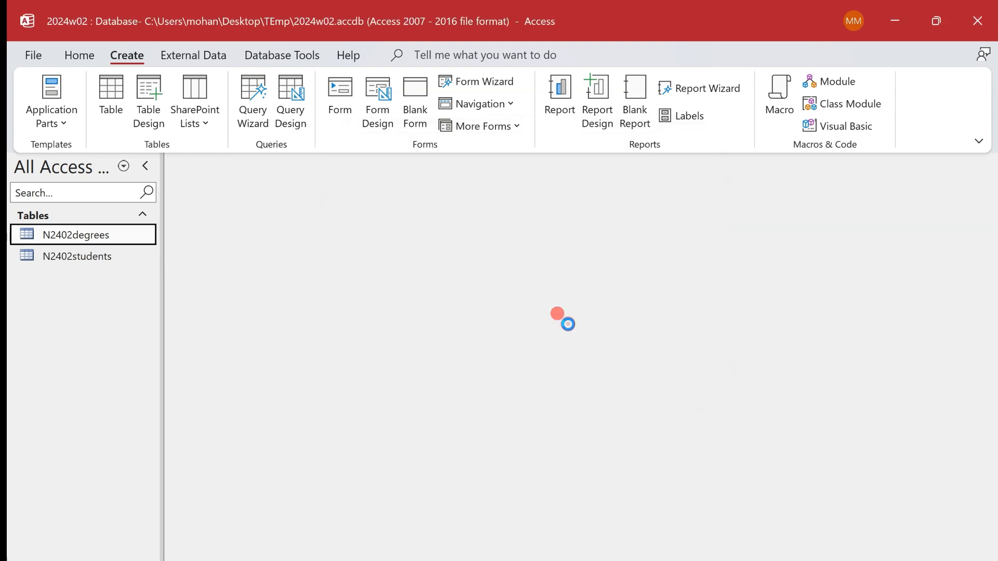
pyautogui.hotkey('alt', 'Tab')
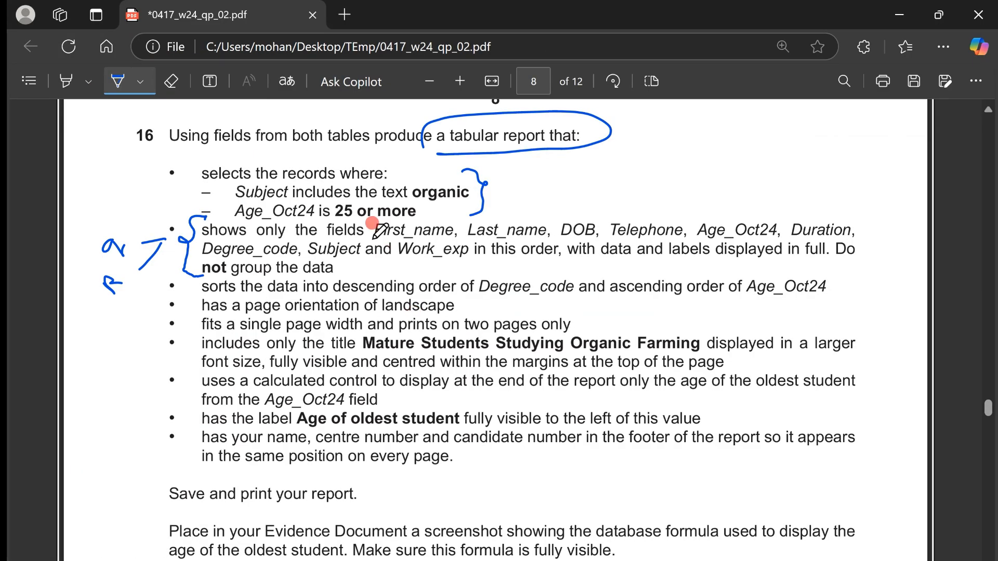
pyautogui.hotkey('alt', 'Tab')
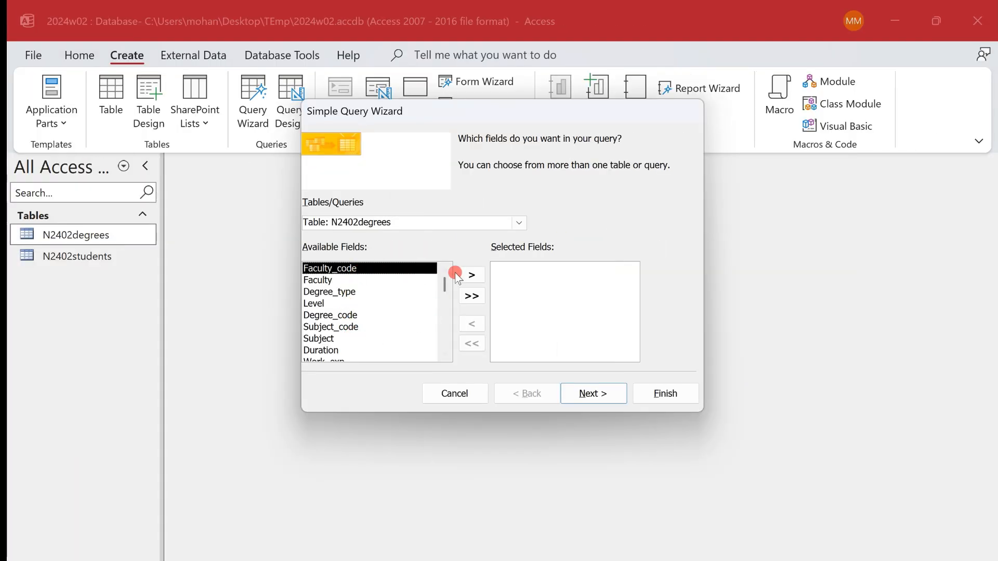
# - Add First_name, Last_name, DOB, Telephone and Age_Oct24 from the N2402students table to the query, checking the order in task 16
pyautogui.click(520, 222)
pyautogui.click(508, 247)
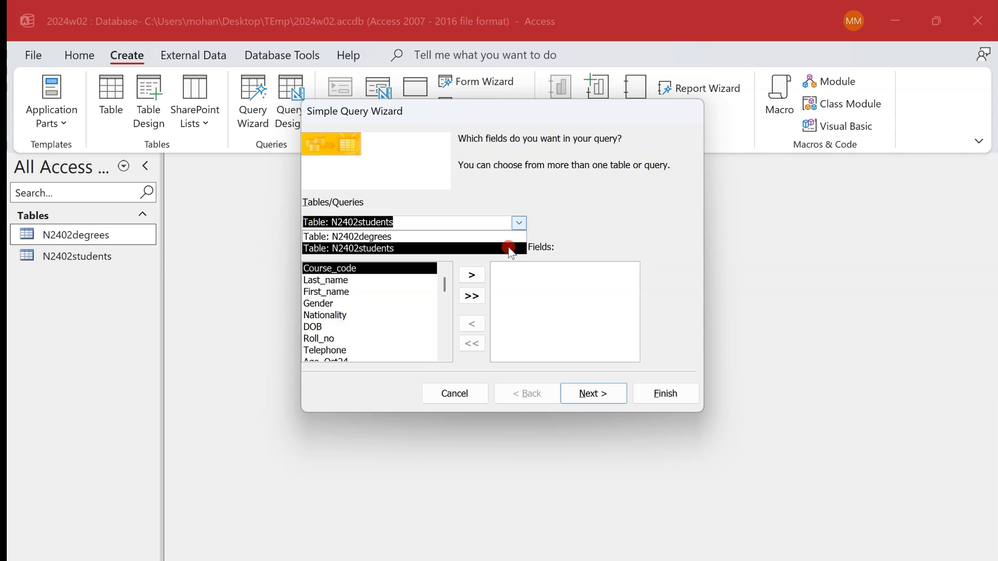
pyautogui.doubleClick(344, 292)
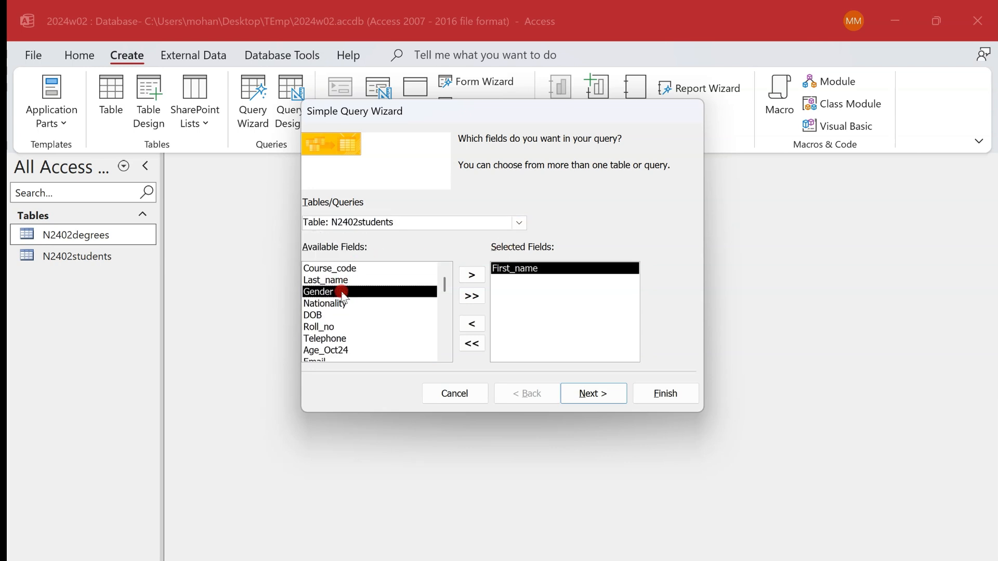
pyautogui.doubleClick(354, 281)
pyautogui.doubleClick(346, 303)
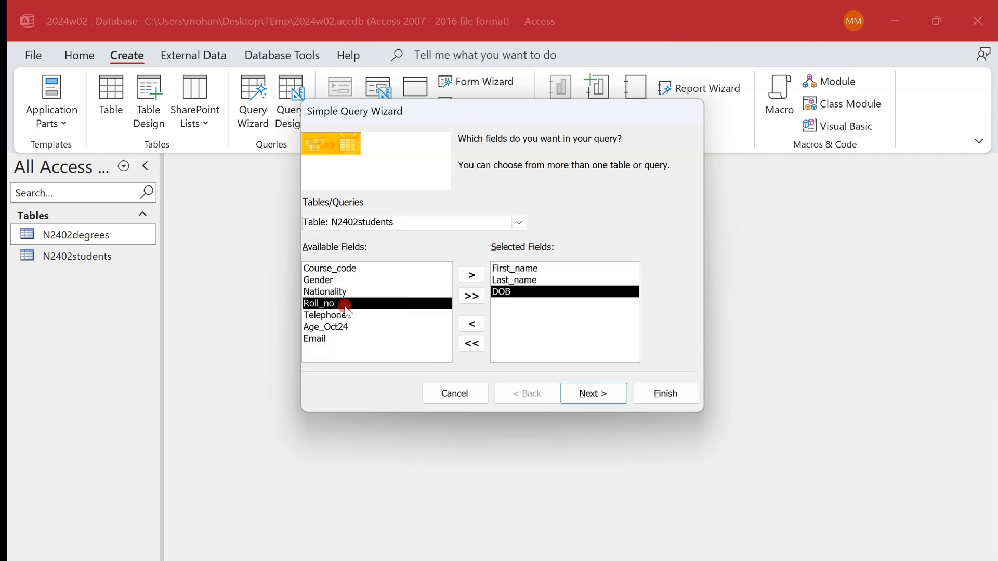
pyautogui.hotkey('alt', 'Tab')
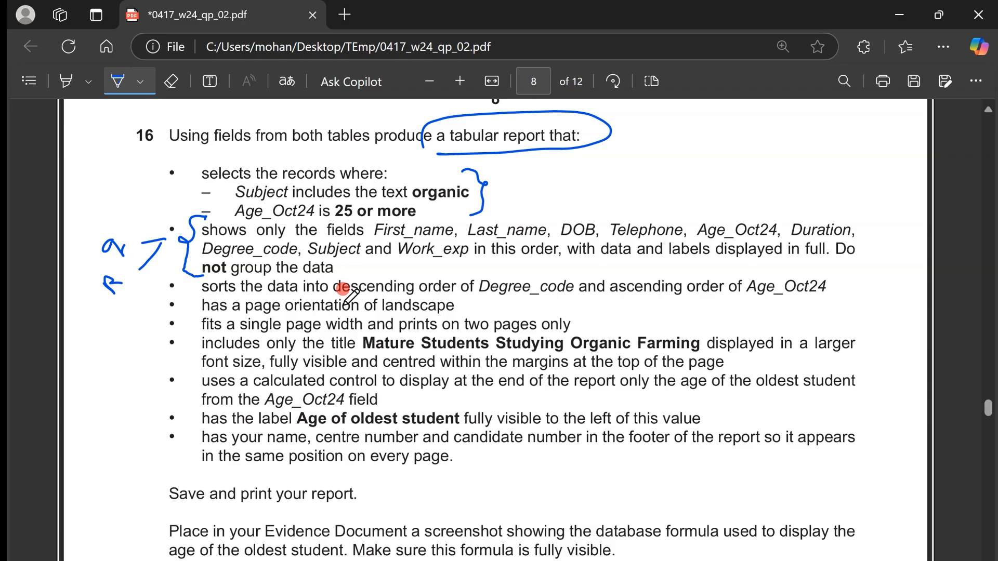
pyautogui.hotkey('alt', 'Tab')
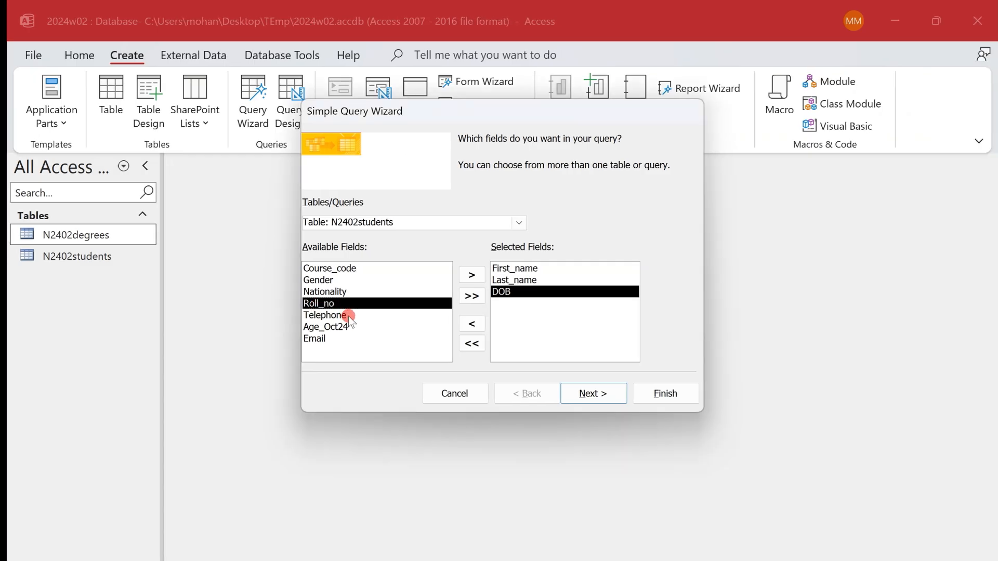
pyautogui.doubleClick(348, 315)
pyautogui.doubleClick(348, 315)
# - Add Duration, Degree_code, Subject and Work_exp from the N2402degrees table to the query in the order given by task 16
pyautogui.hotkey('alt', 'Tab')
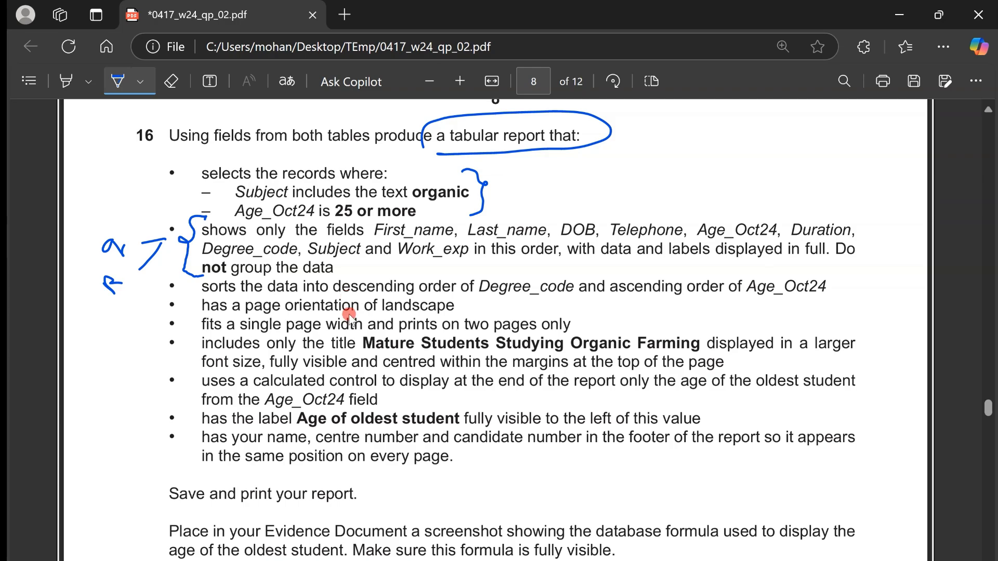
pyautogui.hotkey('alt', 'Tab')
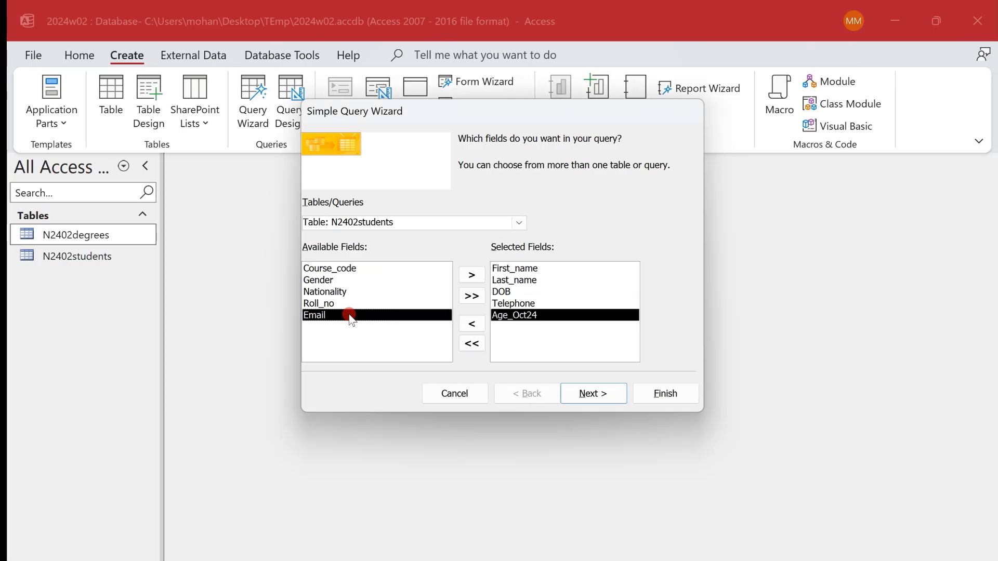
pyautogui.click(513, 222)
pyautogui.click(513, 233)
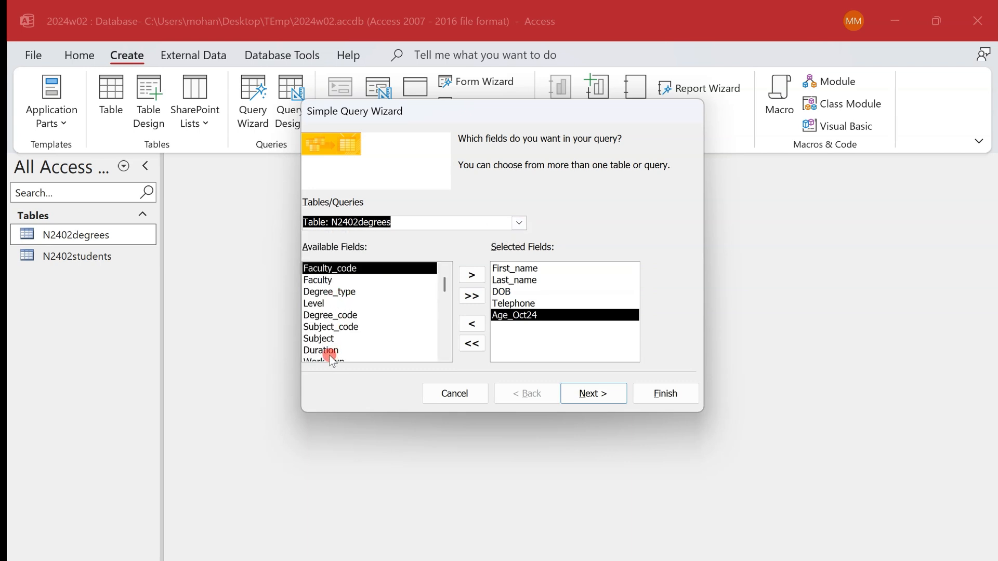
pyautogui.doubleClick(331, 352)
pyautogui.doubleClick(351, 316)
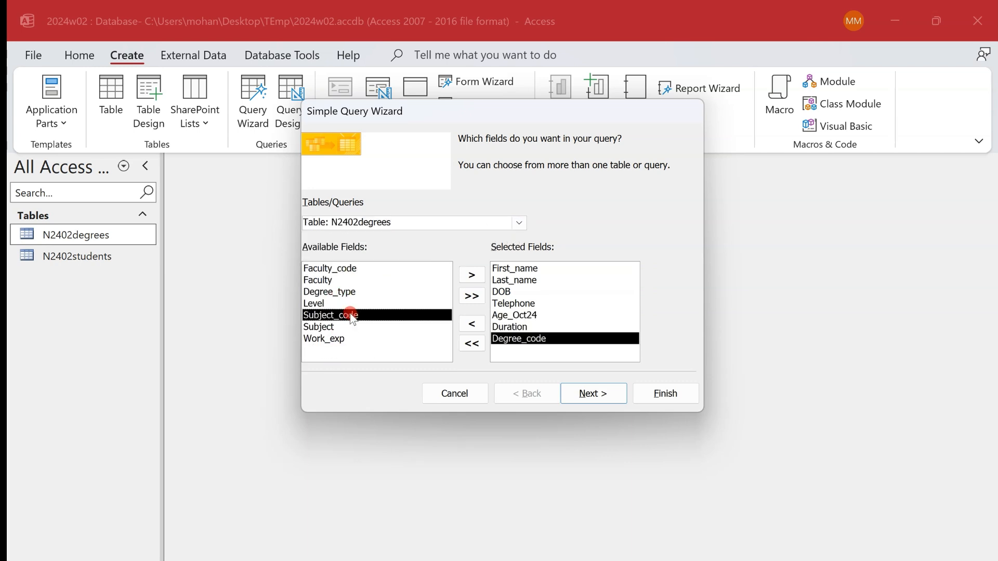
pyautogui.hotkey('alt', 'Tab')
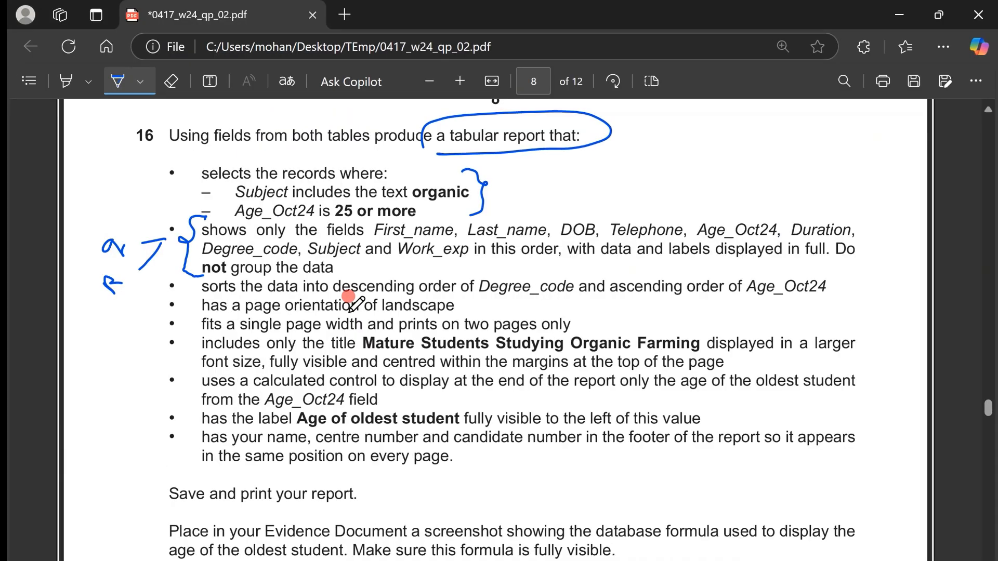
pyautogui.hotkey('alt', 'Tab')
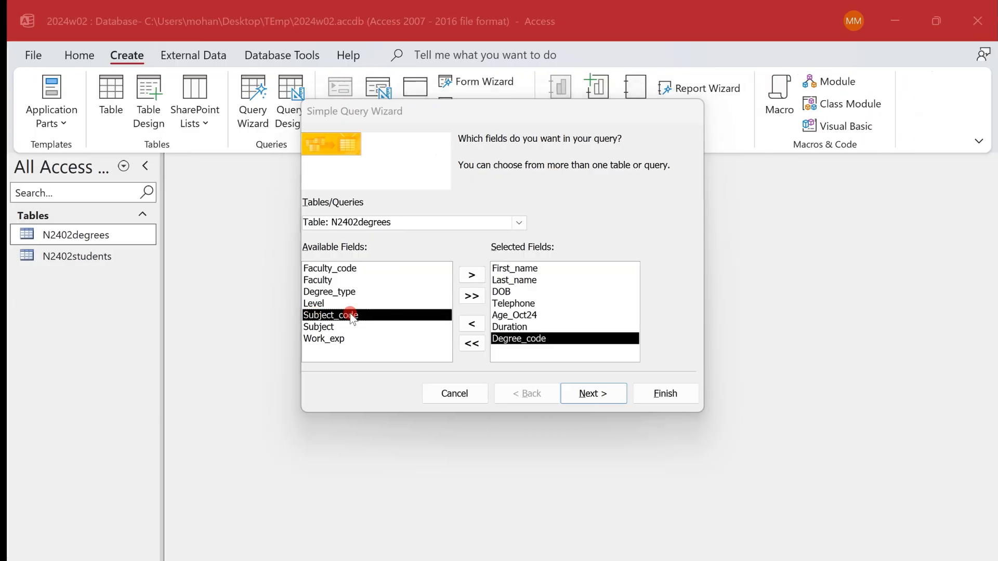
pyautogui.doubleClick(335, 327)
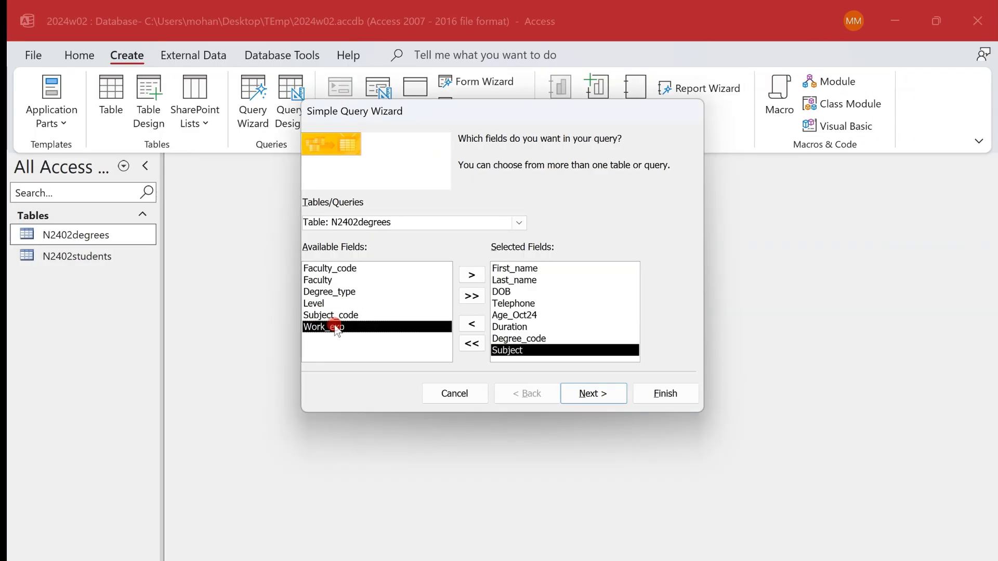
pyautogui.doubleClick(336, 328)
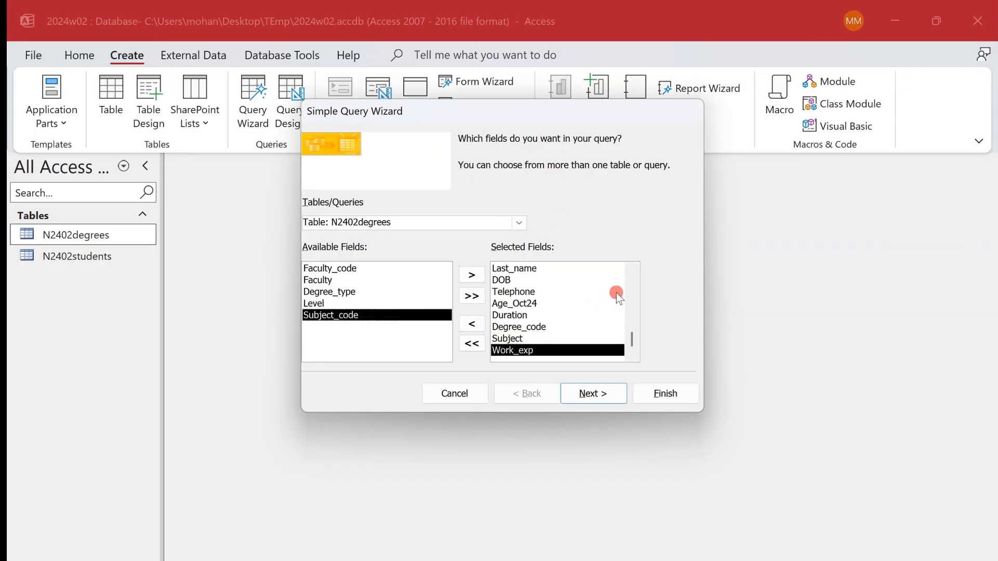
# - Review the order of the selected fields and finish the wizard as a detail query
pyautogui.click(635, 276)
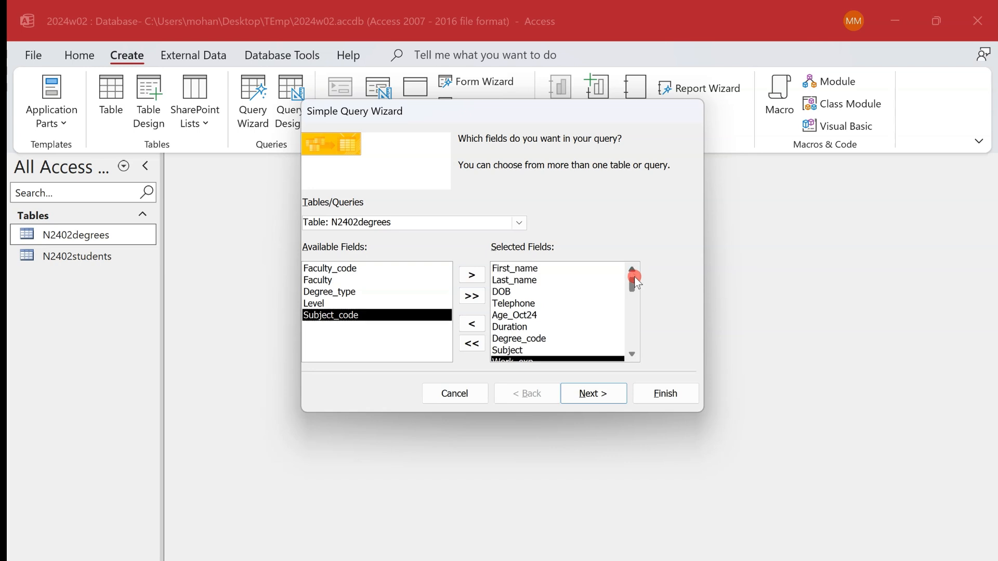
pyautogui.click(632, 343)
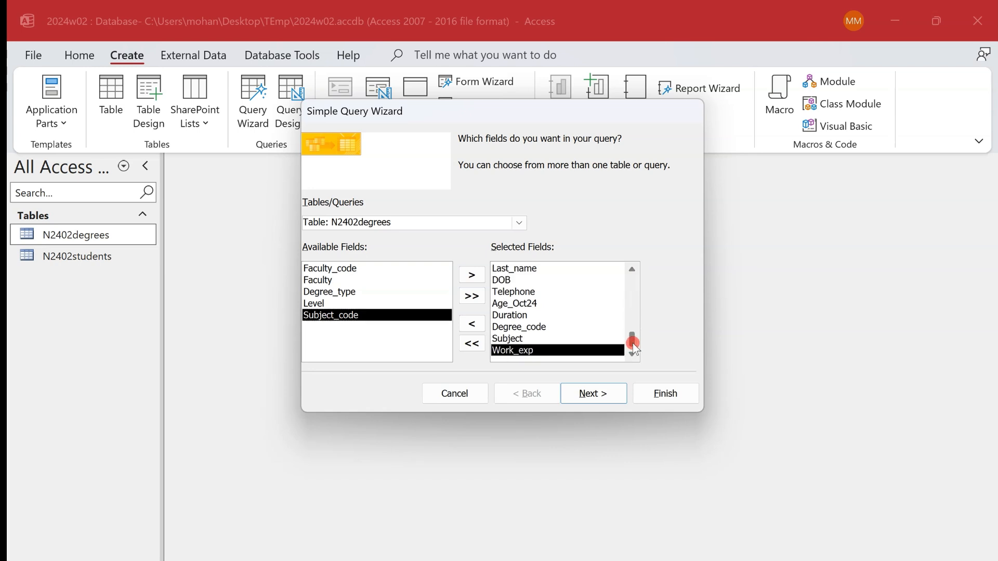
pyautogui.click(607, 395)
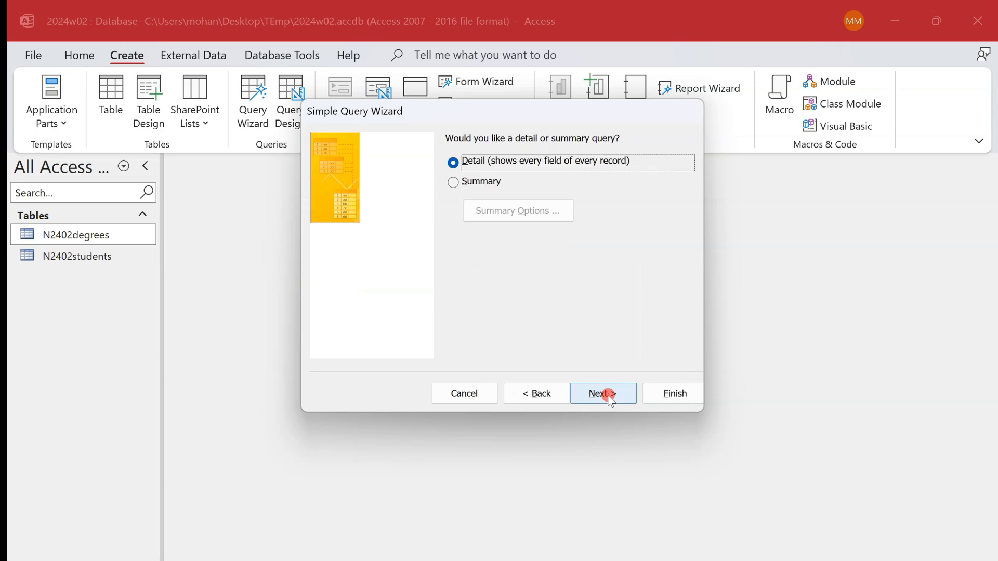
pyautogui.click(651, 393)
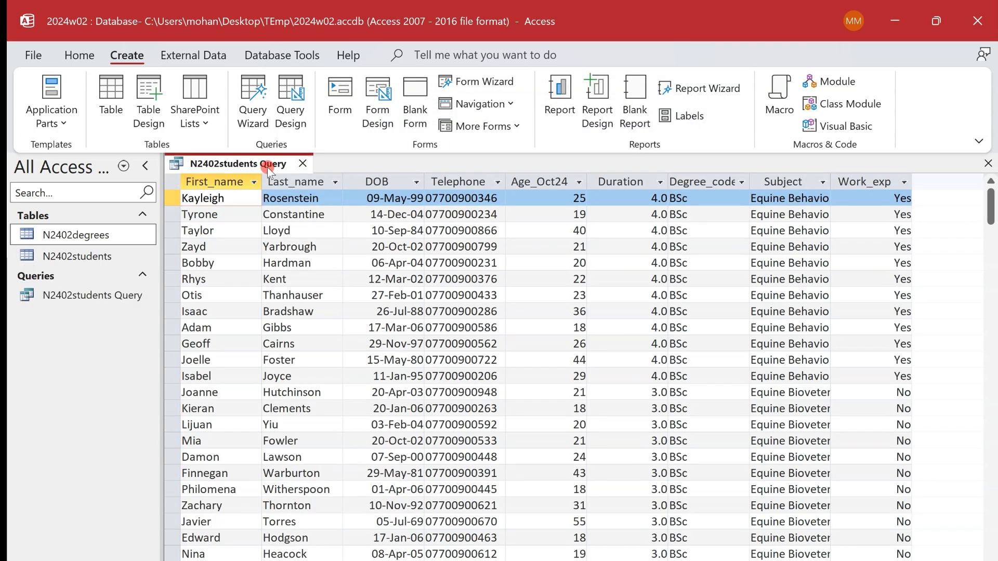
# - Switch the N2402students query to Design View and close the Add Tables pane
pyautogui.rightClick(266, 168)
pyautogui.click(325, 258)
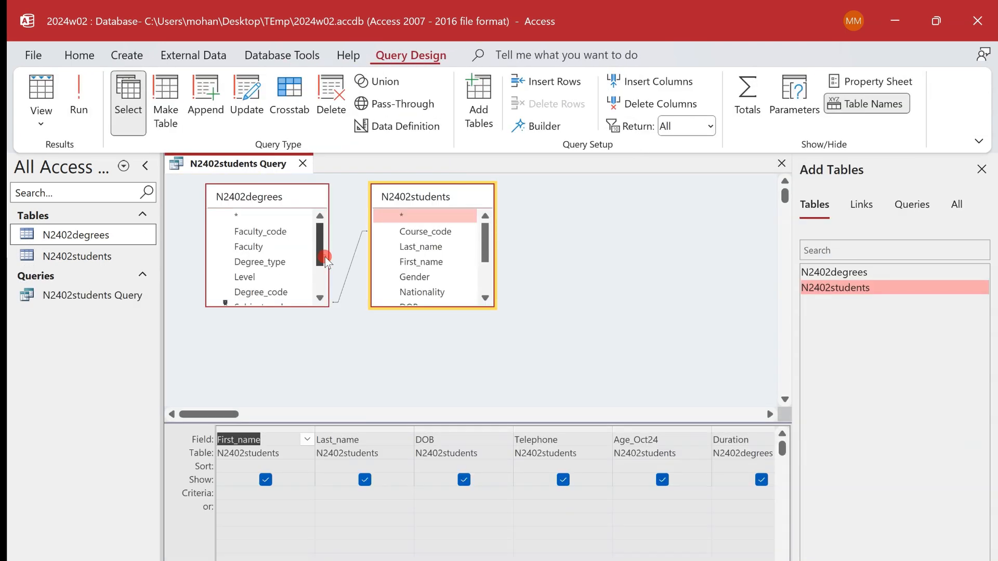
pyautogui.click(981, 170)
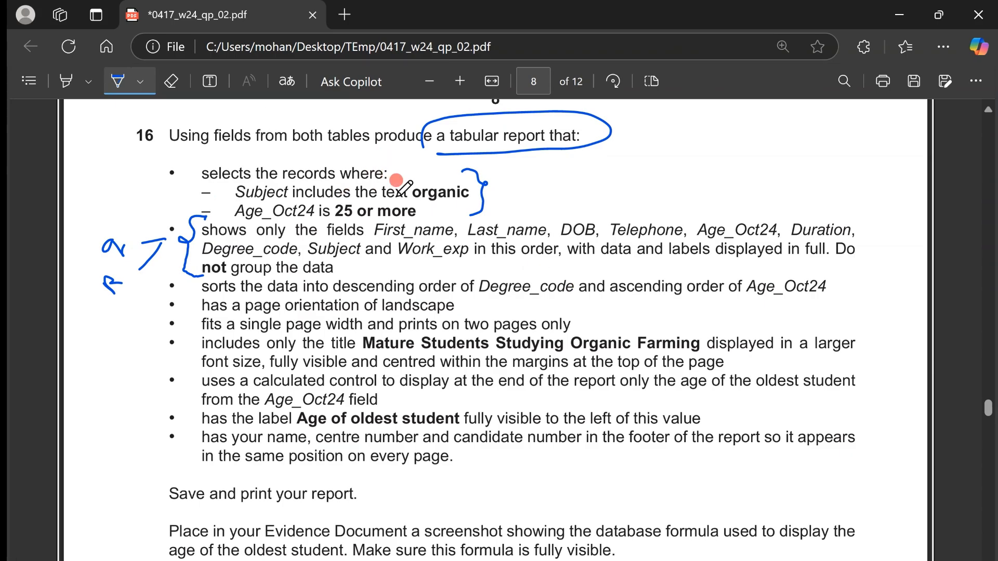
# - Mark the word "organic" in task 16, set the query's Subject criterion to *organic* and run it
pyautogui.click(66, 82)
pyautogui.moveTo(275, 193); pyautogui.dragTo(470, 193)
pyautogui.hotkey('alt', 'Tab')
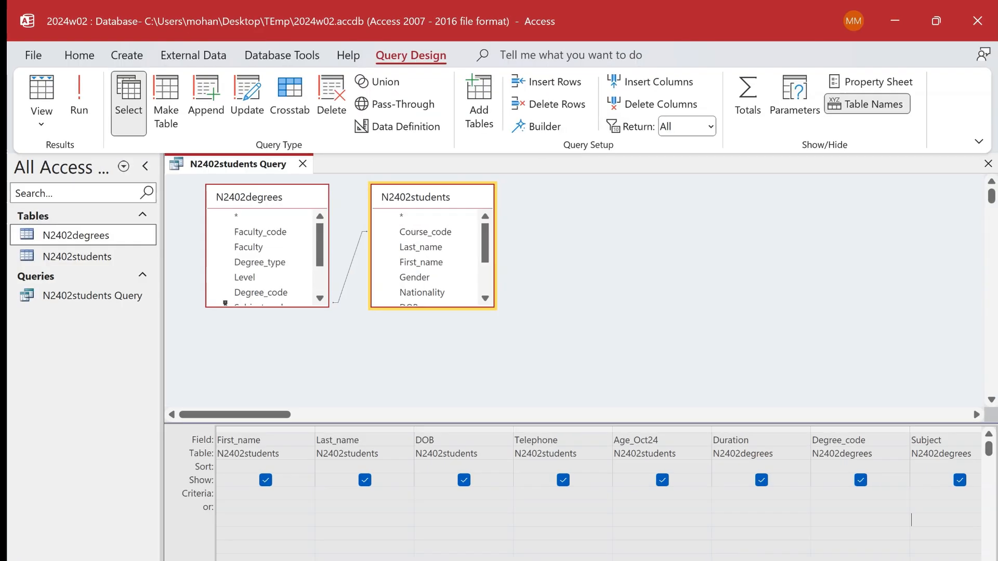
pyautogui.click(933, 494)
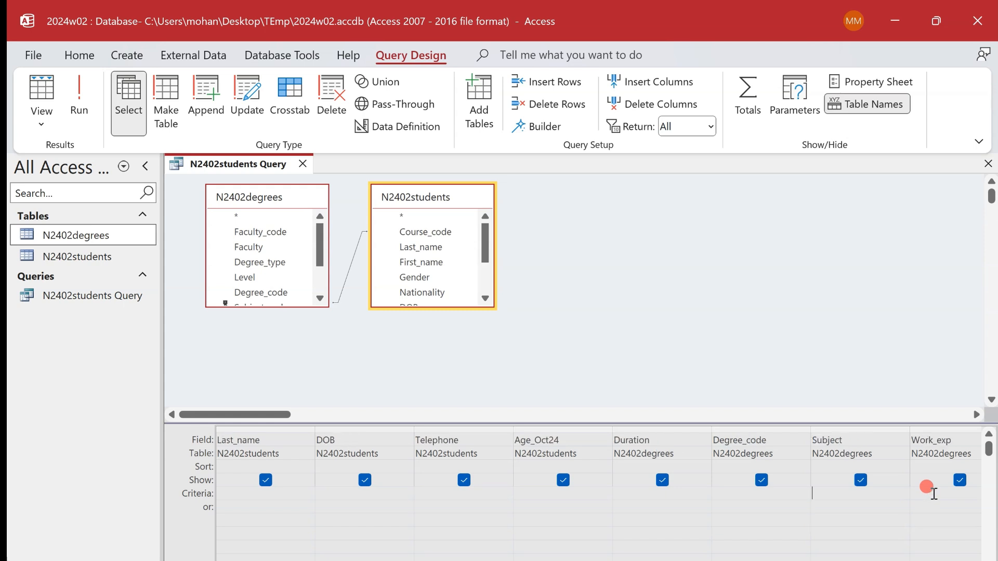
pyautogui.click(832, 494)
pyautogui.write('*organic*')
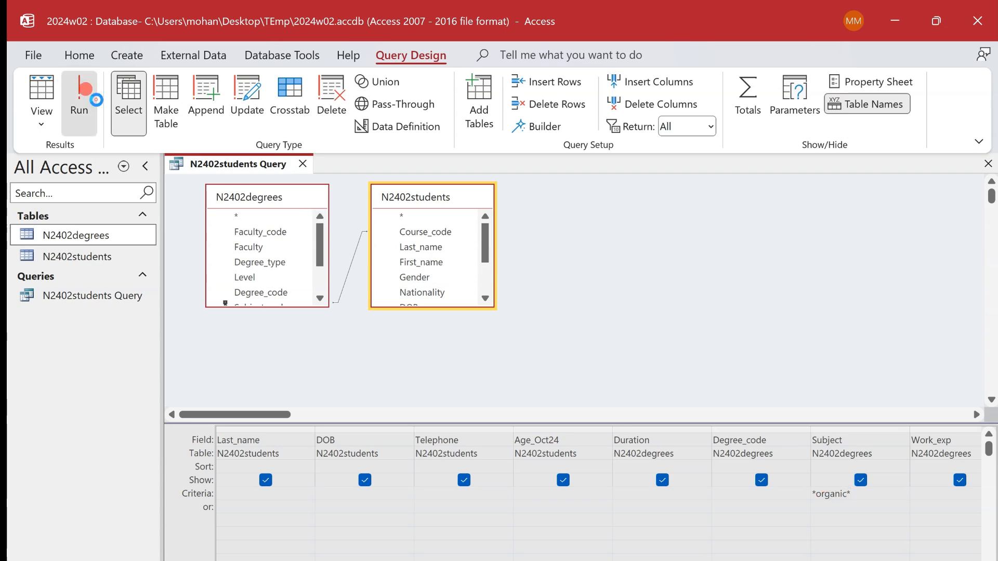
pyautogui.click(79, 101)
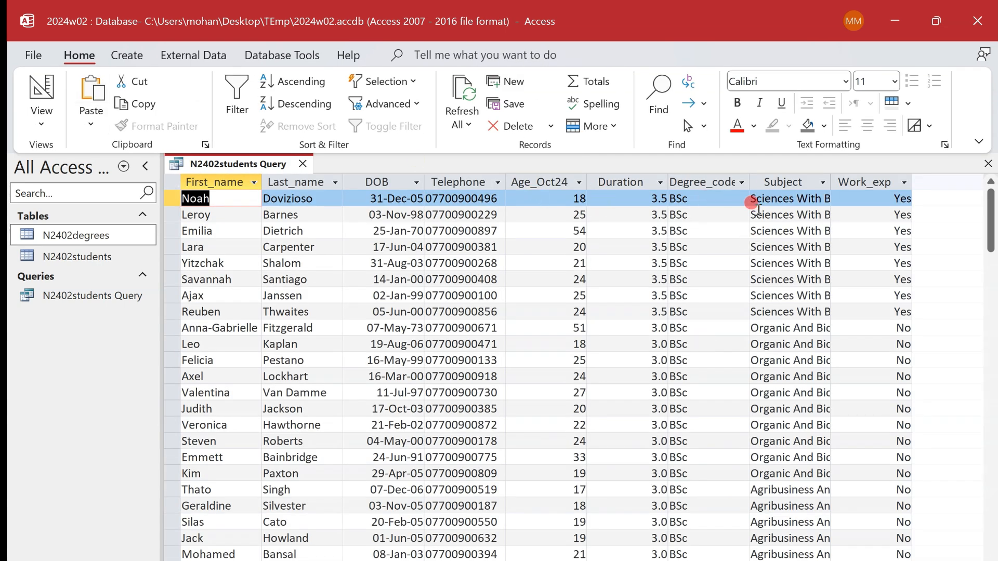
# - Fit the Subject column to its contents and check where "organic" occurs in the listed subjects
pyautogui.doubleClick(831, 182)
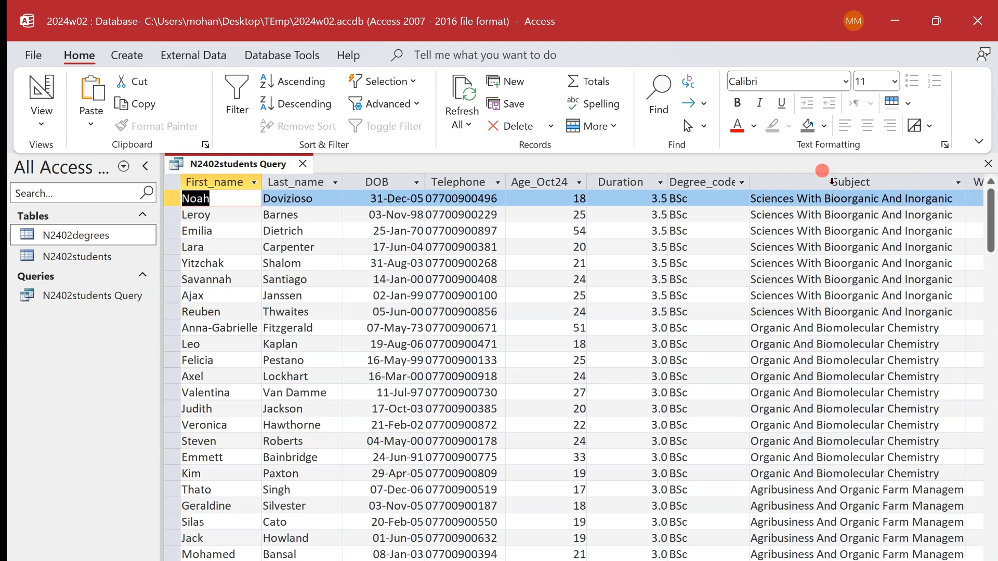
pyautogui.doubleClick(931, 199)
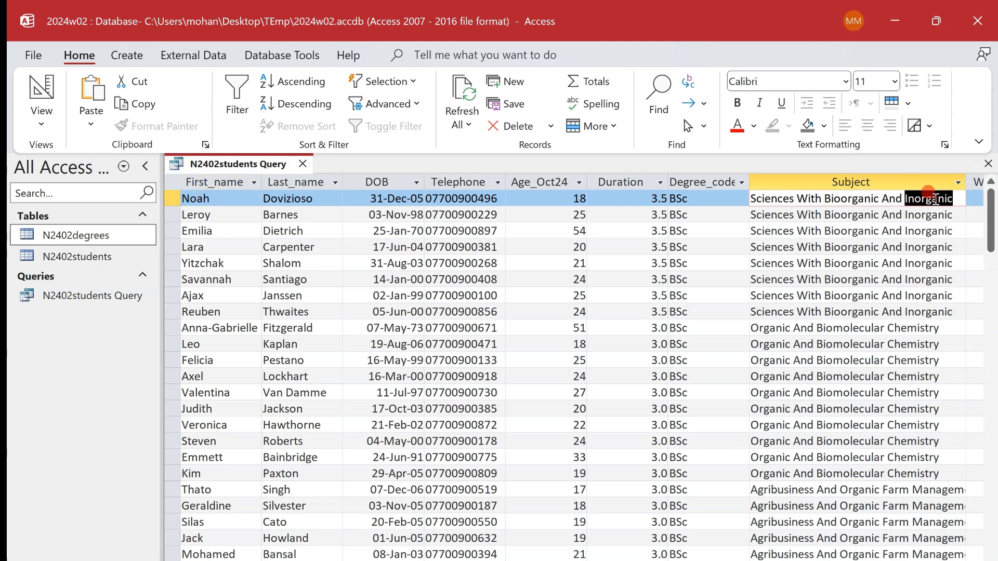
pyautogui.doubleClick(935, 214)
pyautogui.doubleClick(932, 253)
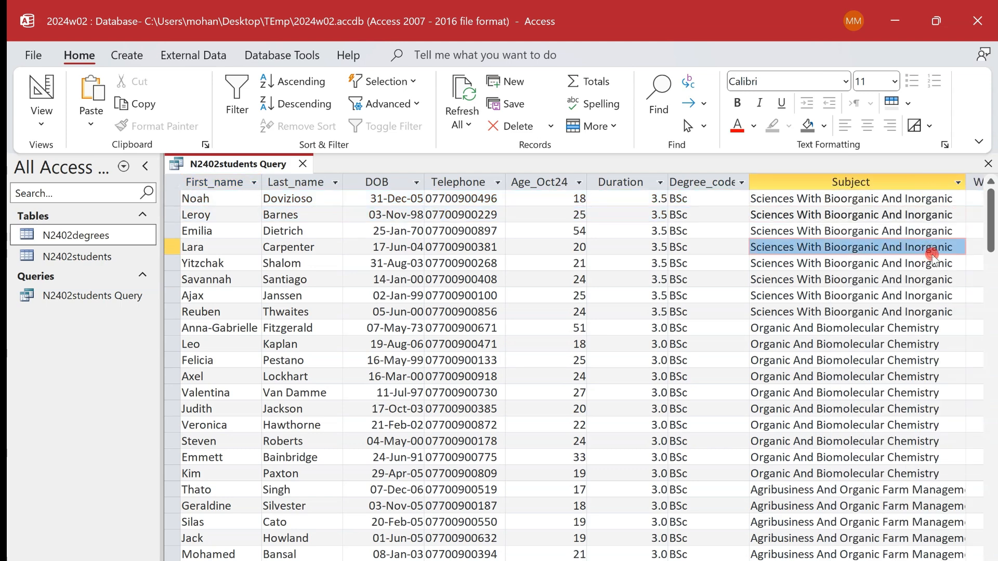
pyautogui.doubleClick(767, 344)
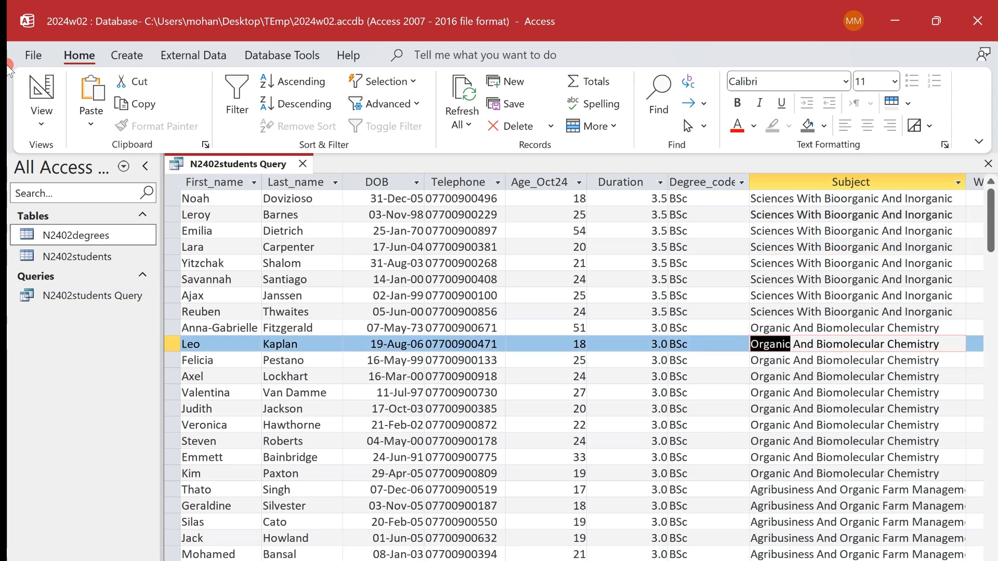
# - Return to the query design, check the age condition in task 16, set the Age_Oct24 criterion to >=25 and run the query
pyautogui.click(38, 90)
pyautogui.hotkey('alt', 'Tab')
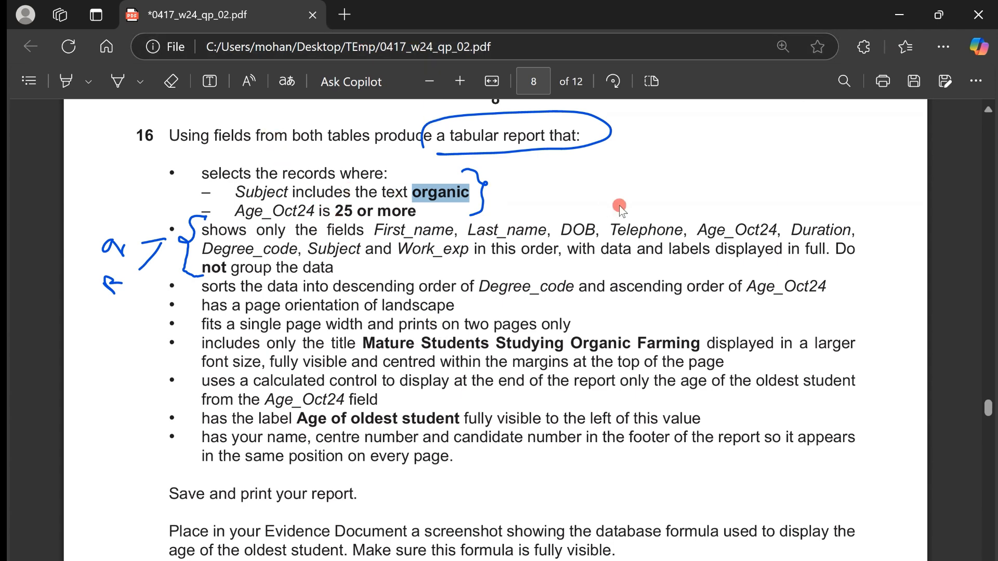
pyautogui.hotkey('alt', 'Tab')
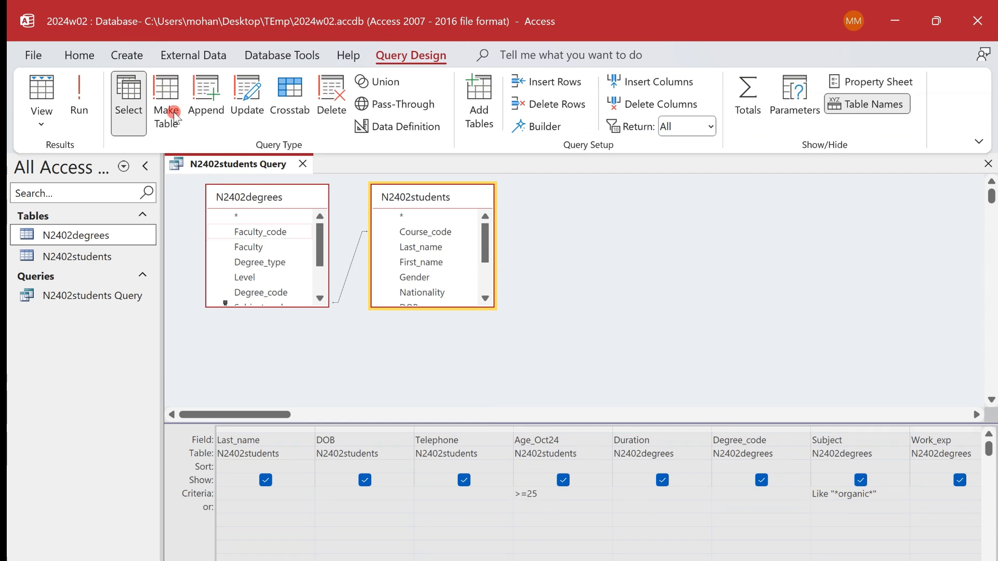
pyautogui.click(79, 101)
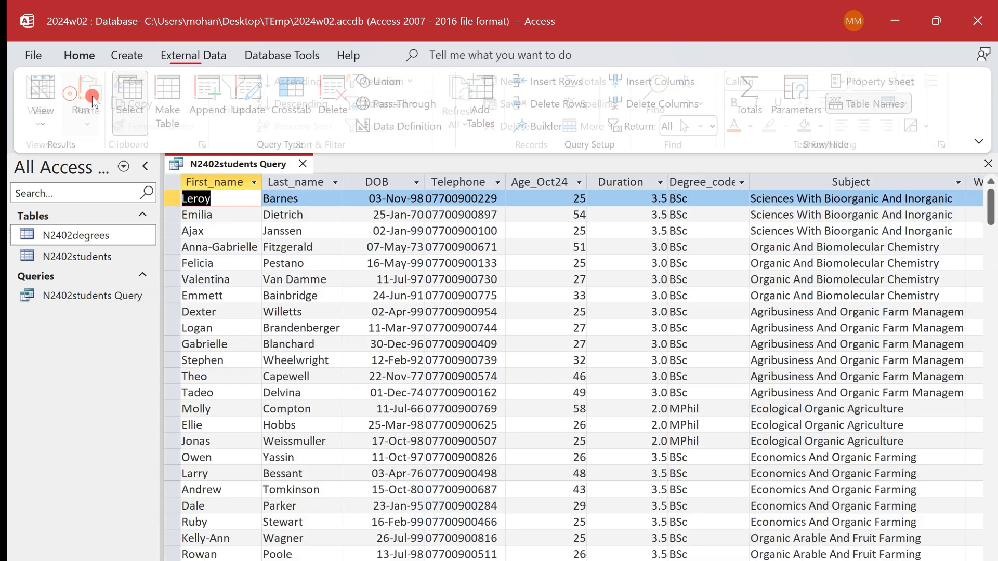
# - Check the Age_Oct24 values in the column's filter list and return the query to Design View
pyautogui.click(579, 183)
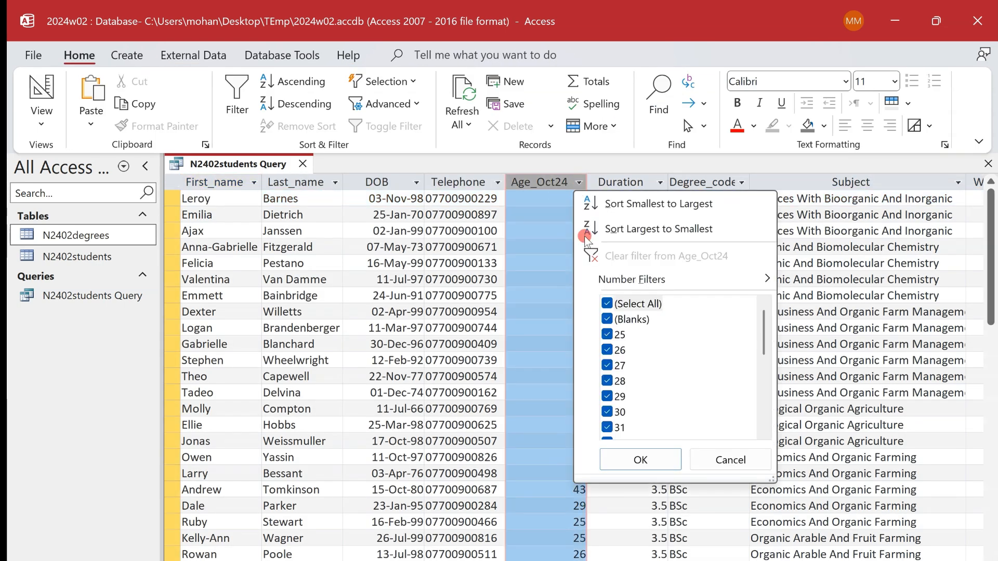
pyautogui.press('Escape')
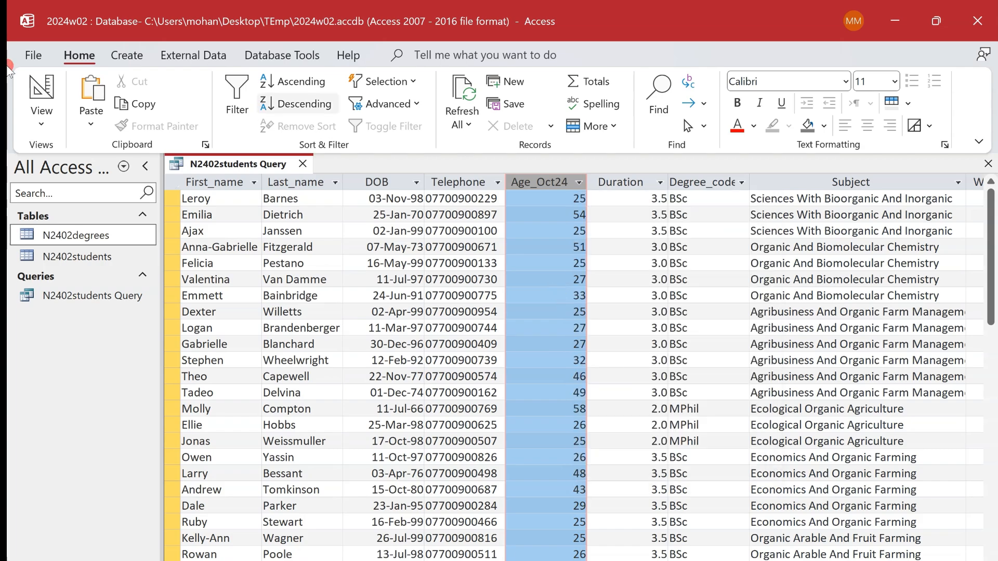
pyautogui.click(33, 92)
# - Mark task 16's bullets from the sort order onwards with arrows and the handwritten note "Report" in the exam paper
pyautogui.hotkey('alt', 'Tab')
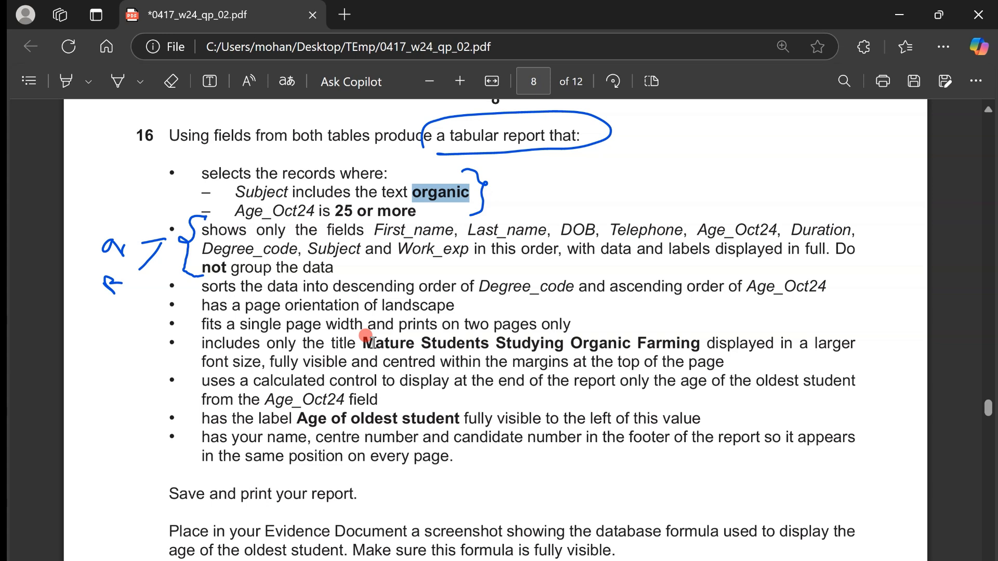
pyautogui.scroll(1, 367, 337)
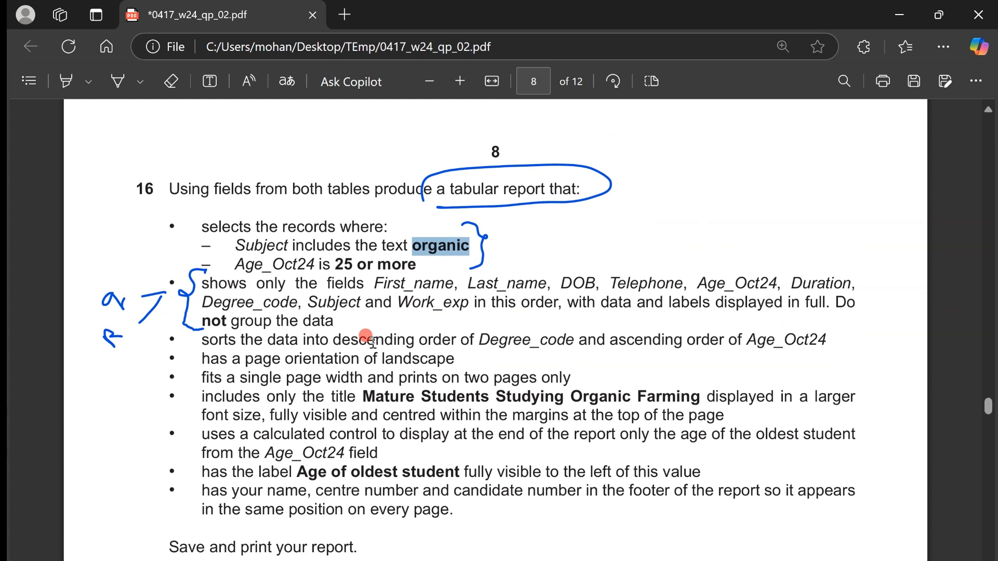
pyautogui.click(118, 81)
pyautogui.click(361, 331)
pyautogui.moveTo(191, 339)
pyautogui.mouseDown()
pyautogui.moveTo(181, 397)
pyautogui.moveTo(148, 411)
pyautogui.mouseUp()
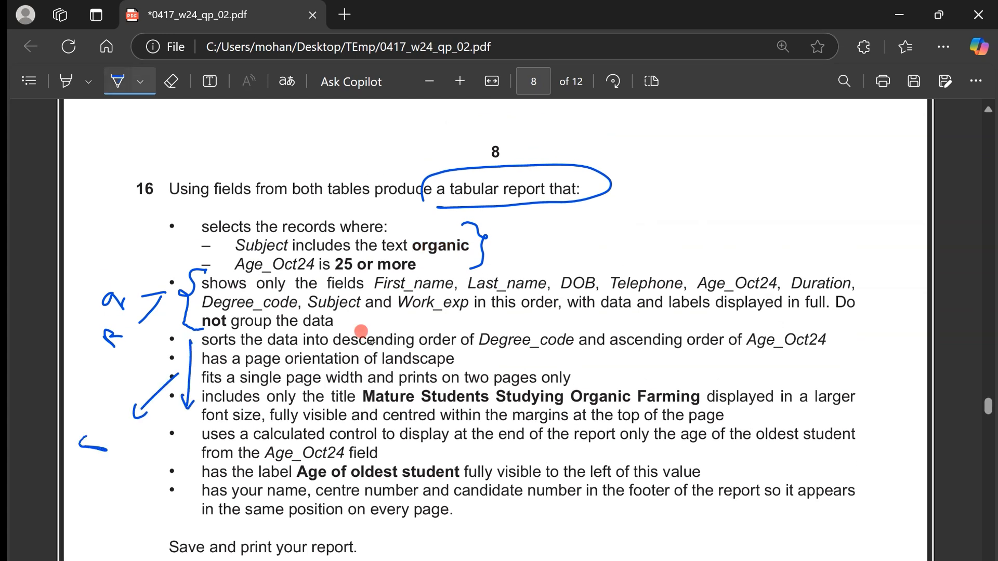
pyautogui.moveTo(99, 434); pyautogui.dragTo(117, 390)
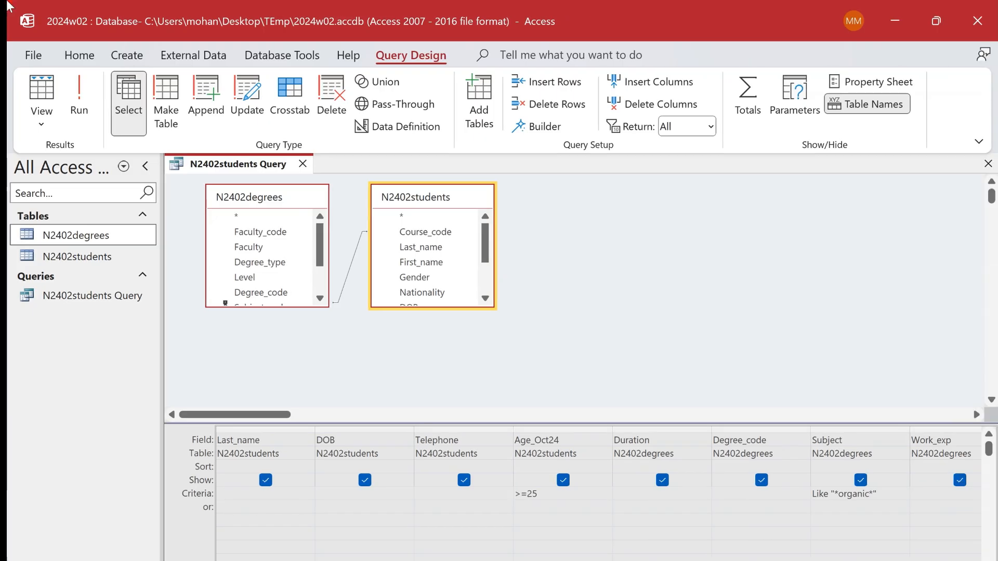
# - Switch to Access, start the Report Wizard on the N2402students Query and include all of its fields
pyautogui.click(127, 54)
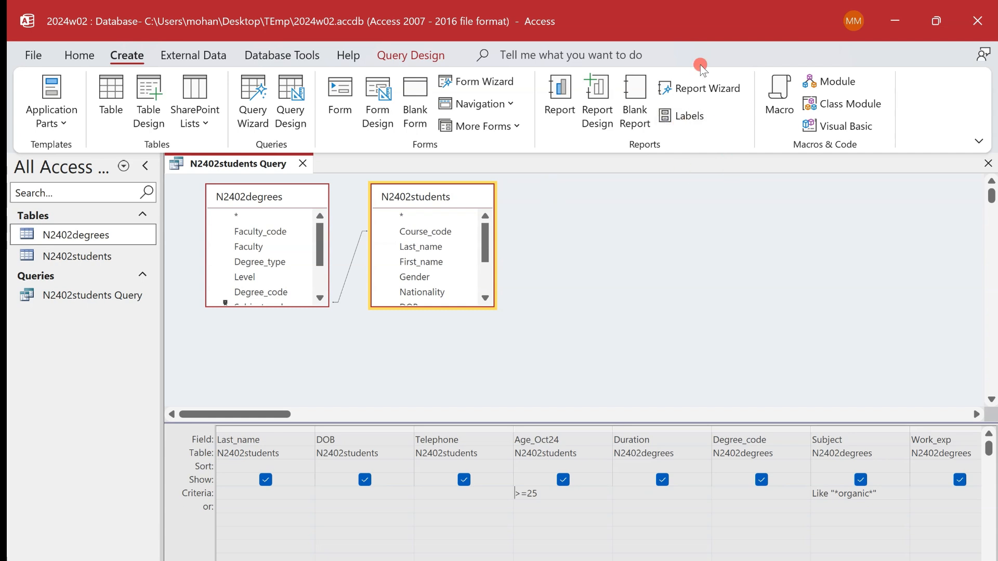
pyautogui.click(719, 95)
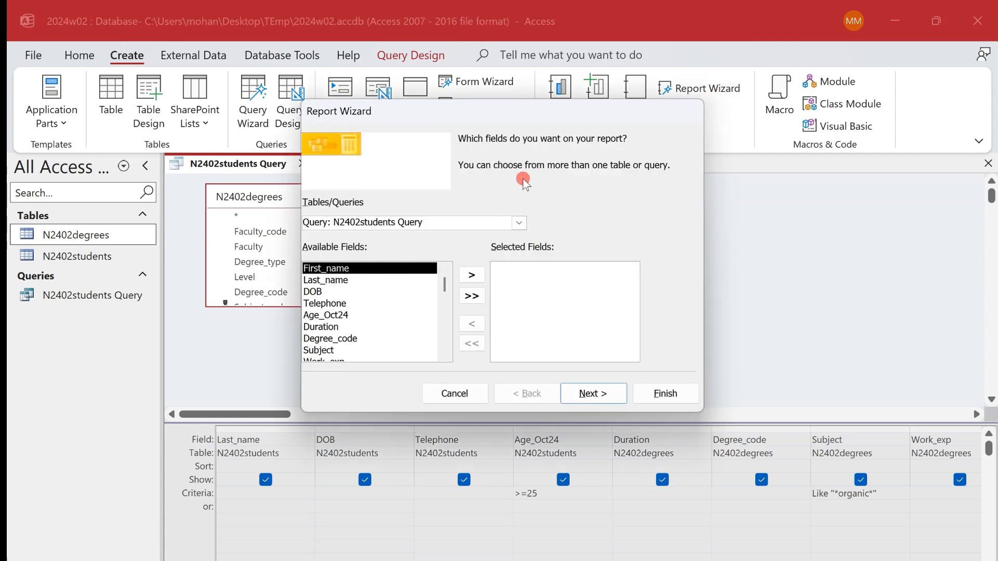
pyautogui.click(434, 222)
pyautogui.moveTo(434, 223); pyautogui.dragTo(281, 210)
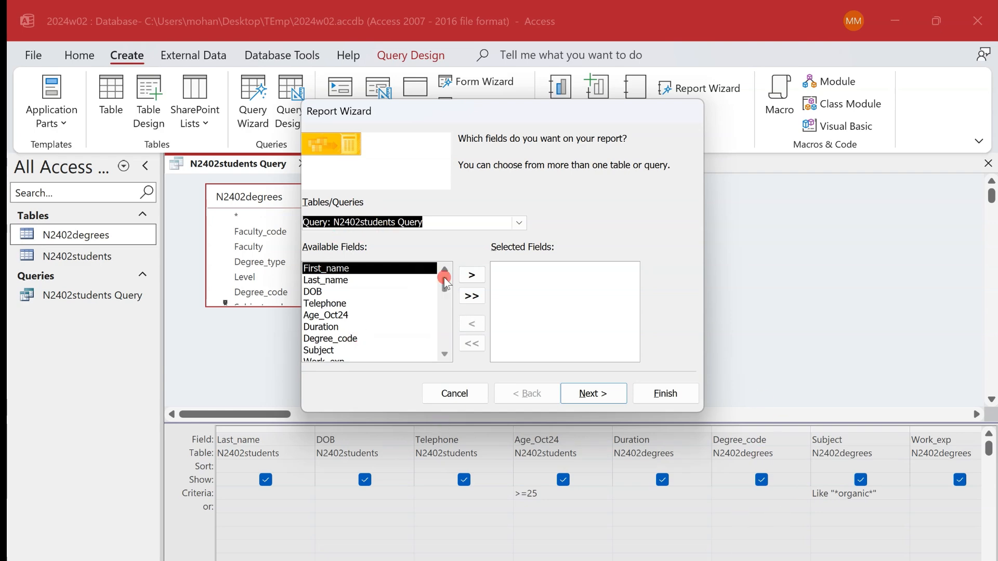
pyautogui.press('ctrl+super+Left')
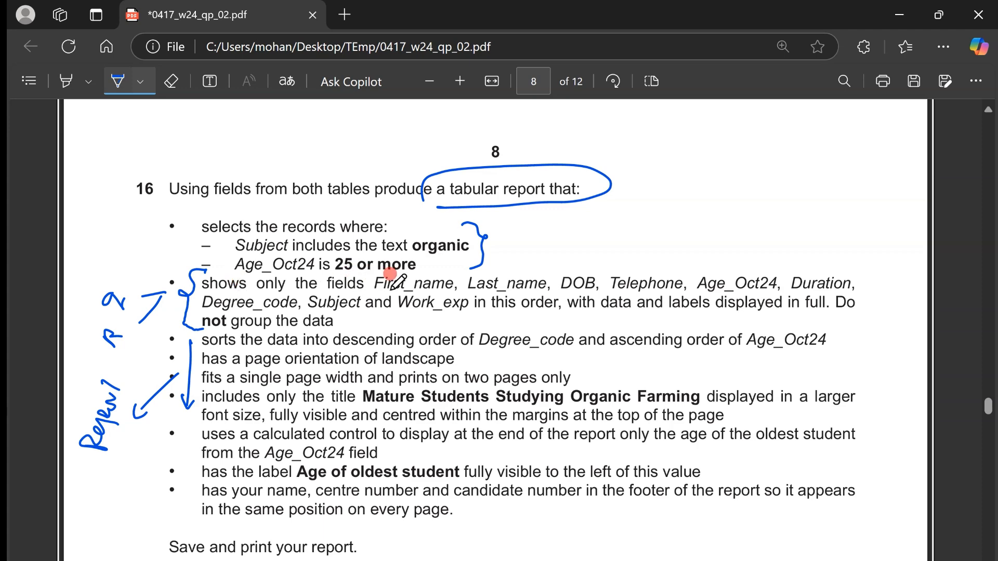
pyautogui.press('ctrl+super+Right')
pyautogui.click(472, 297)
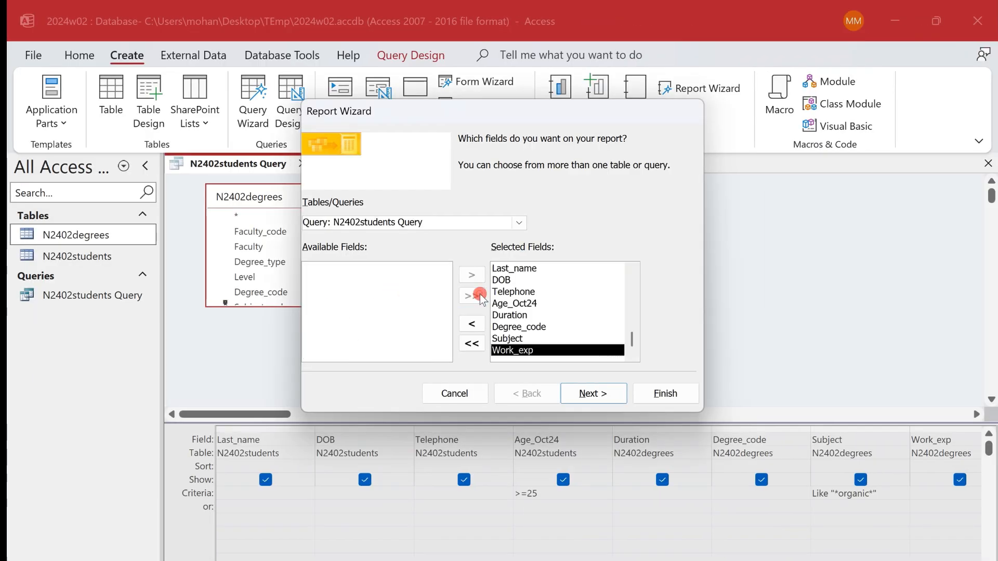
pyautogui.scroll(1, 580, 331)
pyautogui.scroll(-1, 581, 333)
pyautogui.scroll(1, 581, 333)
pyautogui.click(593, 393)
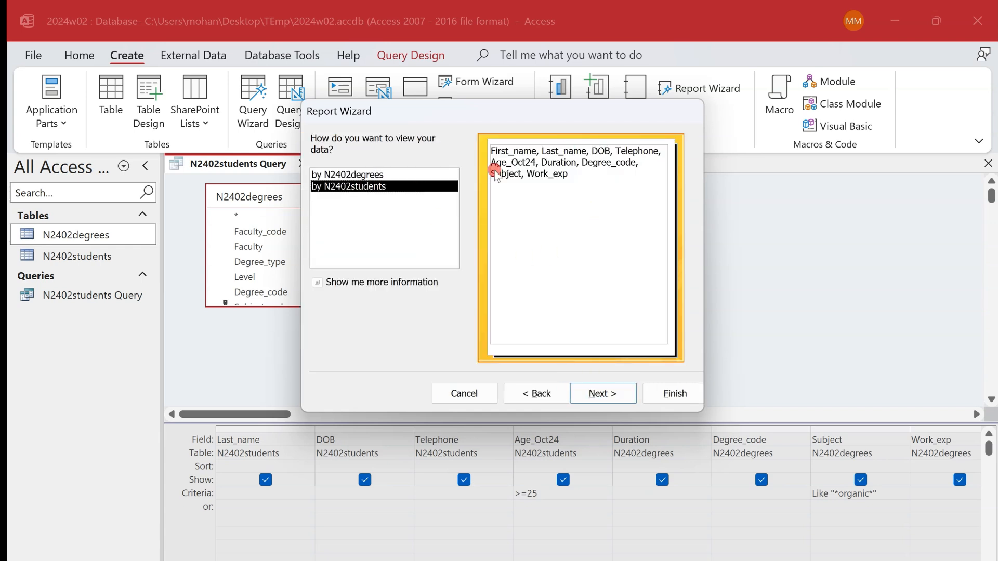
# - Compare the two data views, choose viewing by N2402students, and skip the grouping and sorting options
pyautogui.click(404, 177)
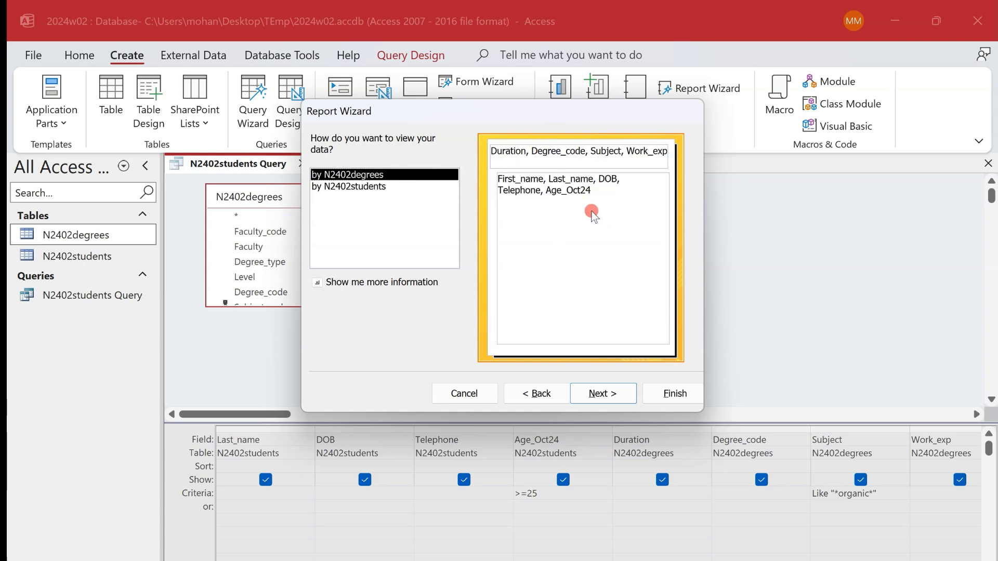
pyautogui.click(372, 187)
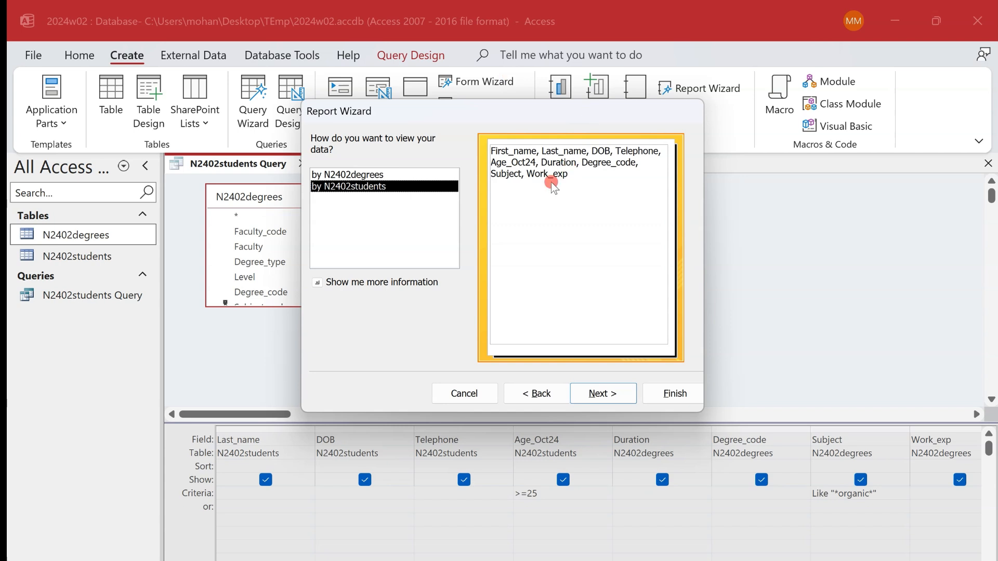
pyautogui.click(603, 395)
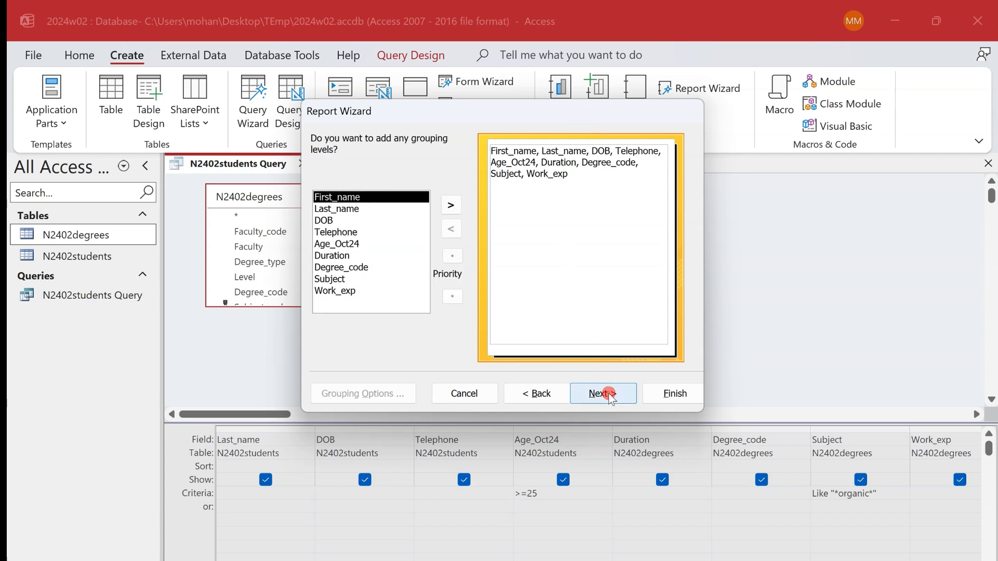
pyautogui.click(608, 395)
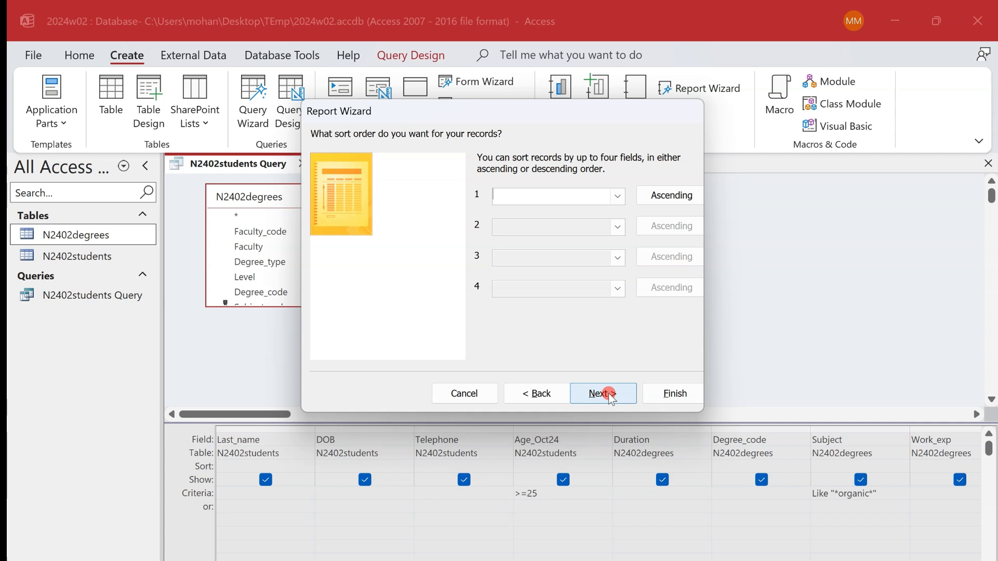
pyautogui.click(609, 395)
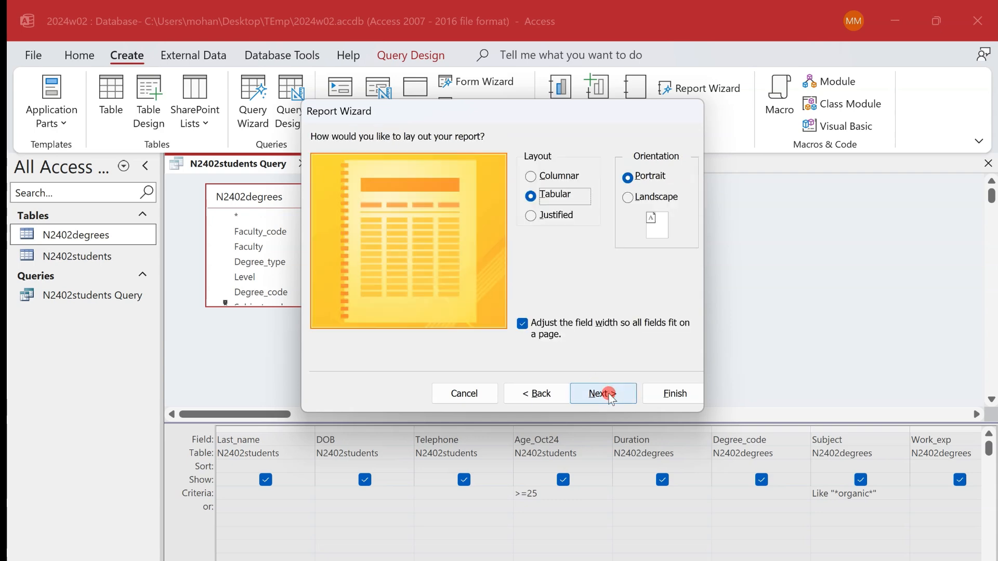
# - In the exam paper, highlight task 16's landscape and page-width requirements in yellow and its sort order in green
pyautogui.press('ctrl+super+Left')
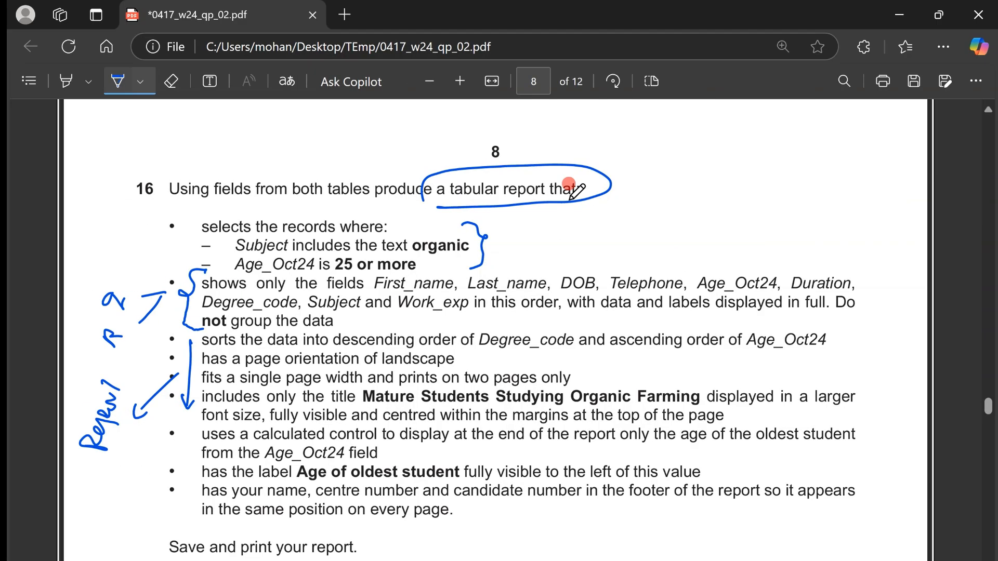
pyautogui.click(65, 81)
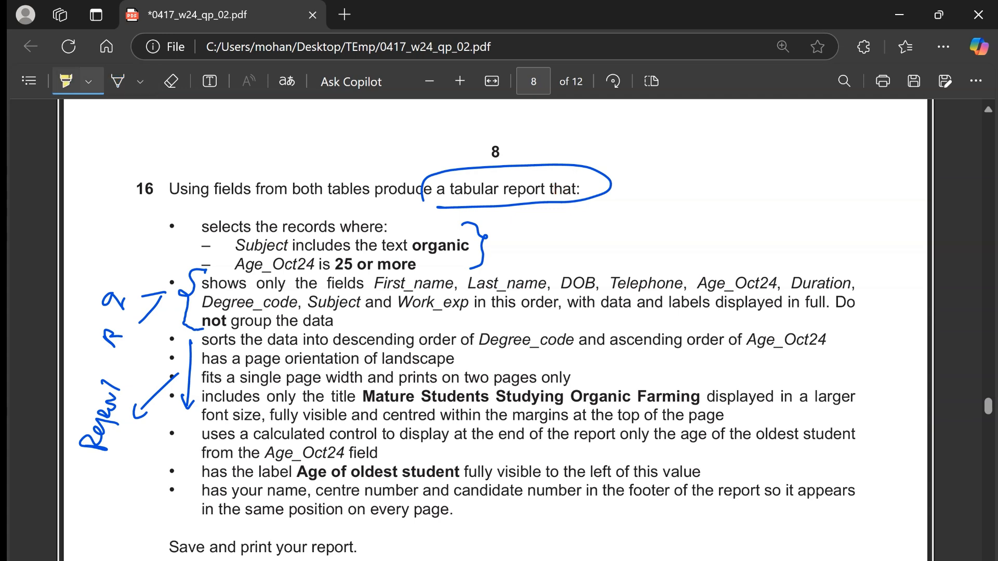
pyautogui.moveTo(383, 359); pyautogui.dragTo(469, 378)
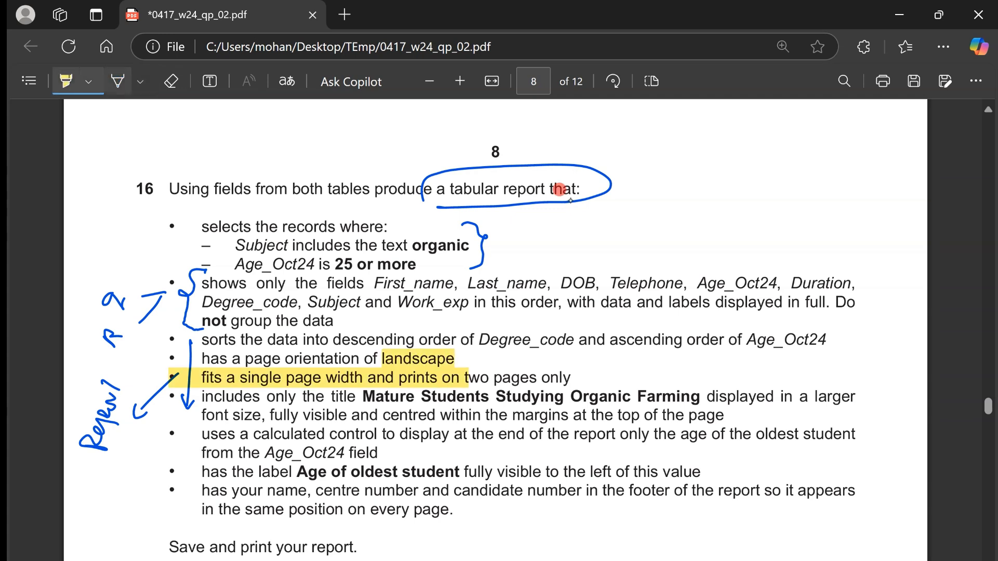
pyautogui.click(89, 81)
pyautogui.click(140, 148)
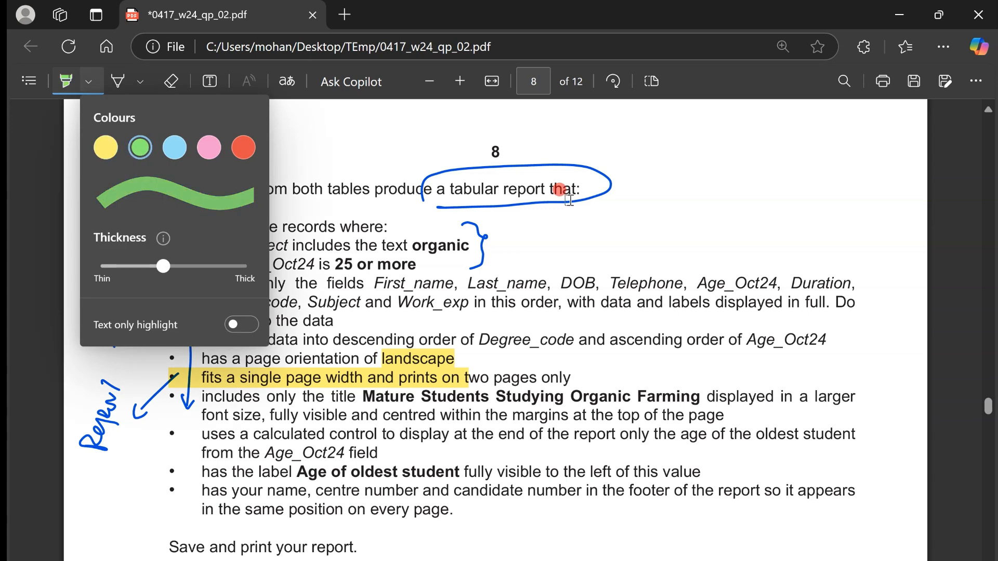
pyautogui.moveTo(305, 341); pyautogui.dragTo(758, 341)
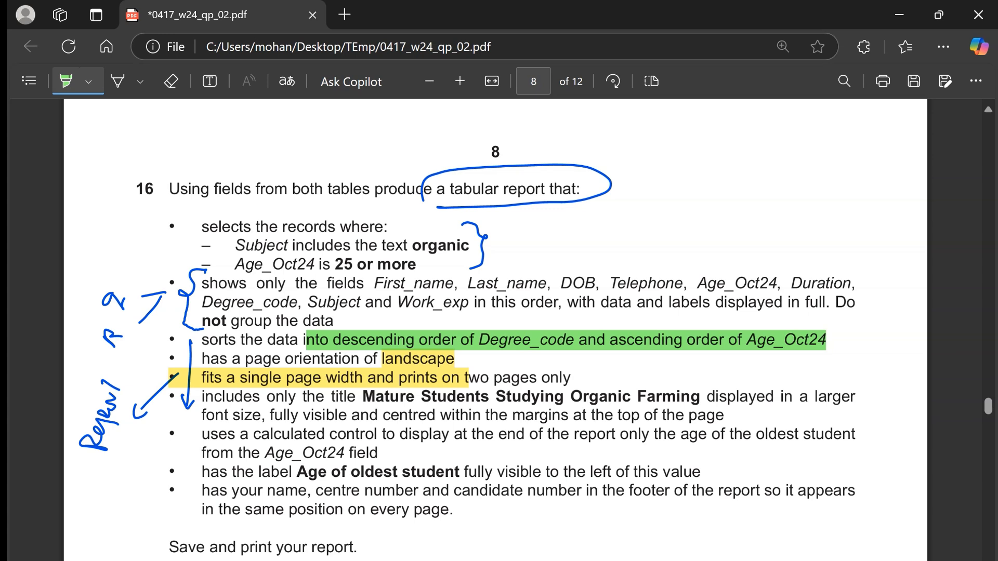
pyautogui.press('Escape')
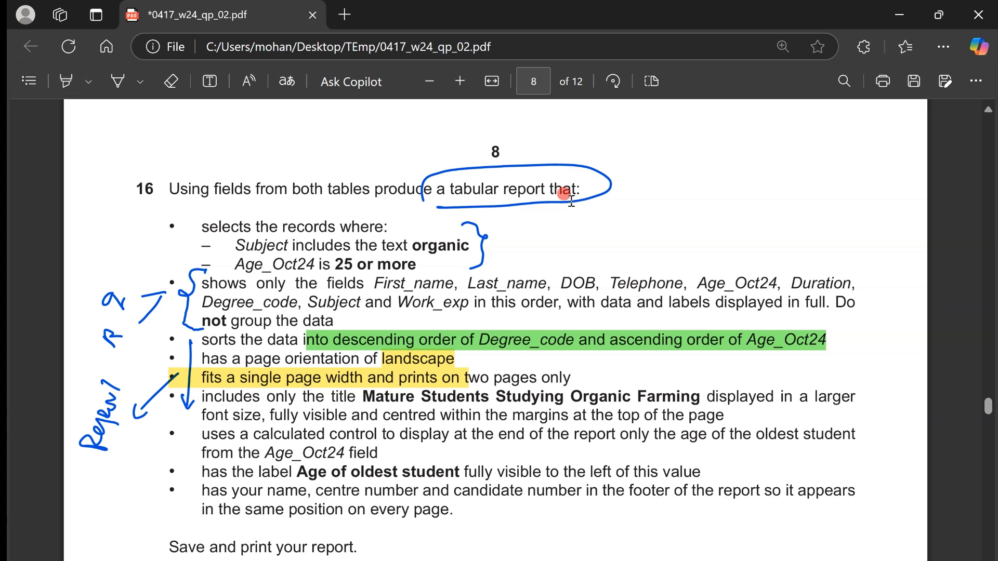
# - Draw an arrow beside the landscape requirement and set the tabular report's orientation to Landscape in the wizard
pyautogui.click(118, 81)
pyautogui.moveTo(489, 357); pyautogui.dragTo(473, 358)
pyautogui.press('ctrl+super+Right')
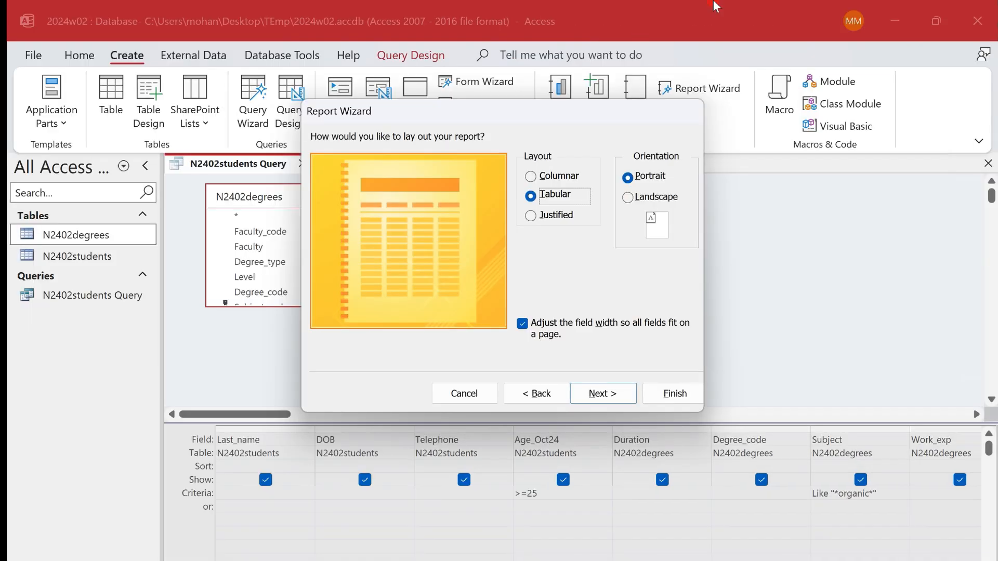
pyautogui.click(629, 197)
pyautogui.click(602, 393)
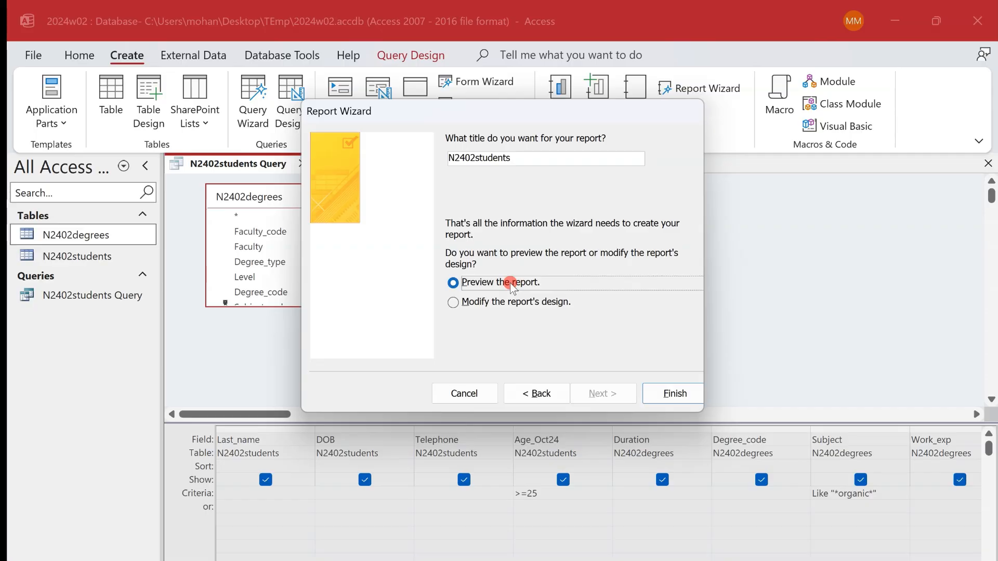
# - Copy "Mature Students Studying Organic Farming" from the exam paper as the report title and finish the wizard with a preview
pyautogui.press('ctrl+super+Left')
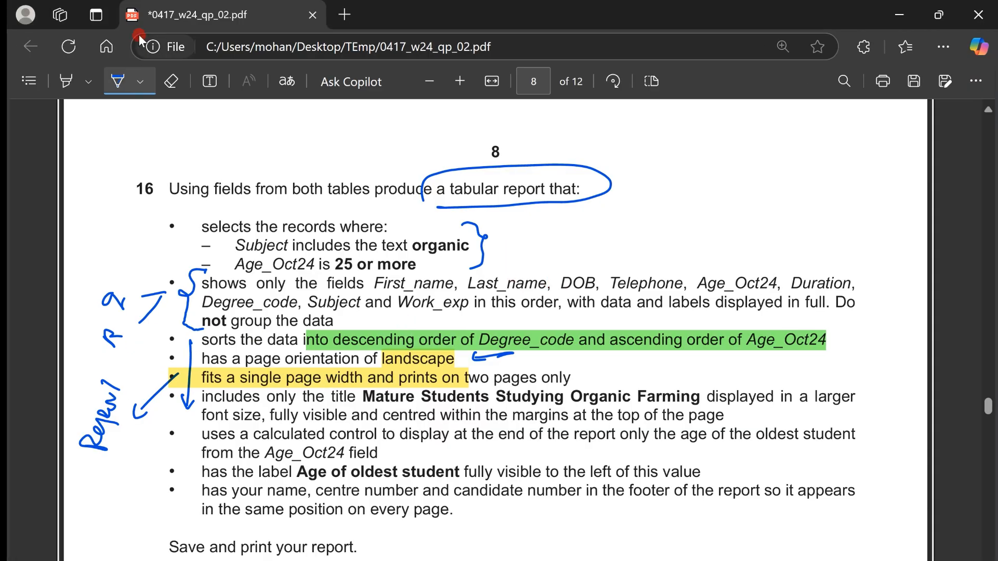
pyautogui.click(118, 83)
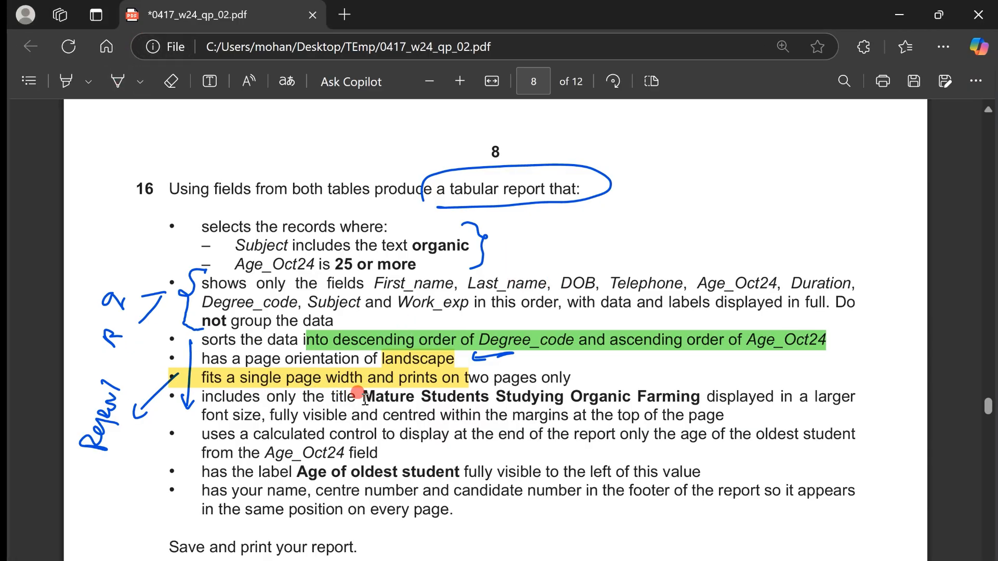
pyautogui.moveTo(366, 398); pyautogui.dragTo(697, 399)
pyautogui.hotkey('ctrl', 'c')
pyautogui.hotkey('alt', 'Tab')
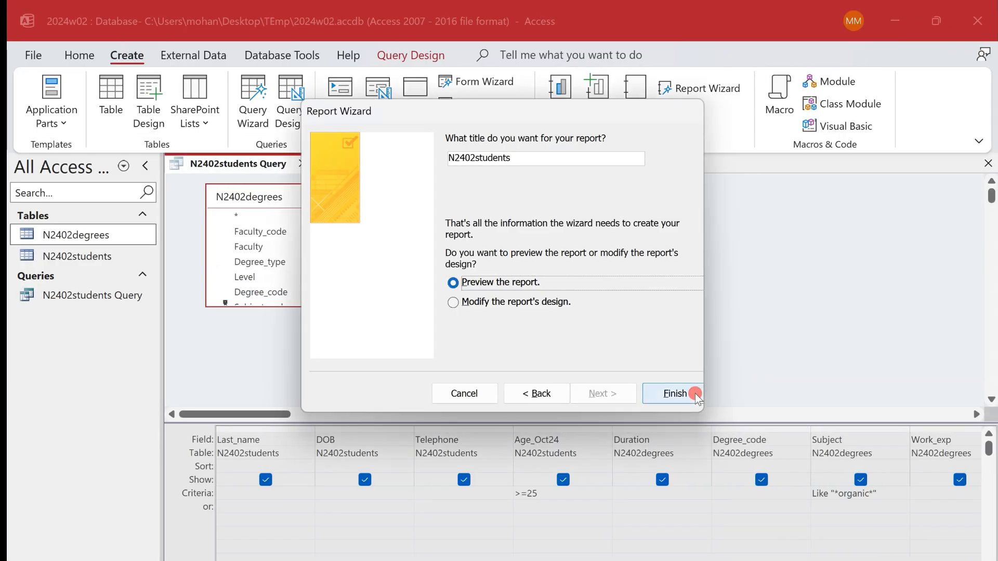
pyautogui.moveTo(541, 156); pyautogui.dragTo(394, 144)
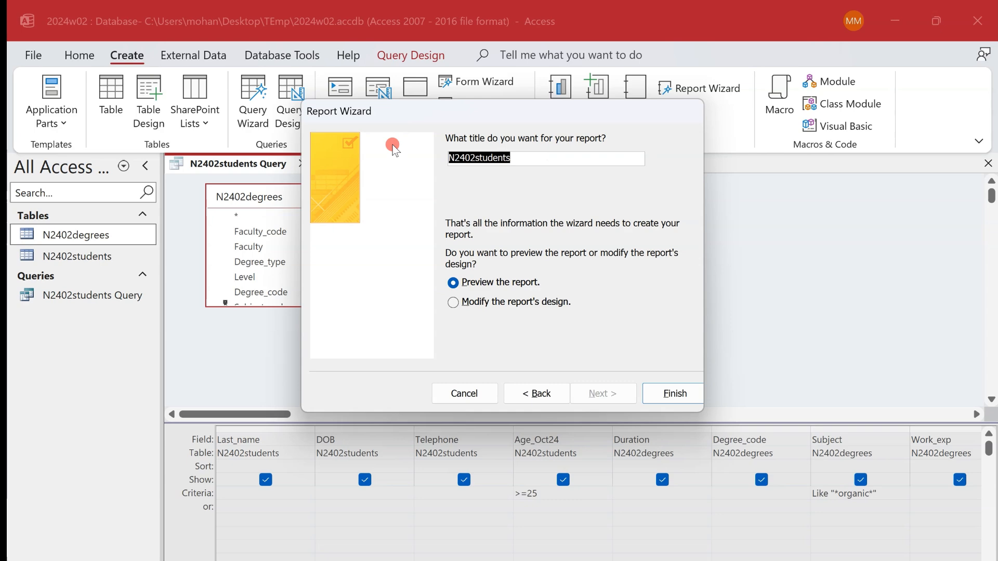
pyautogui.hotkey('ctrl', 'v')
pyautogui.click(663, 397)
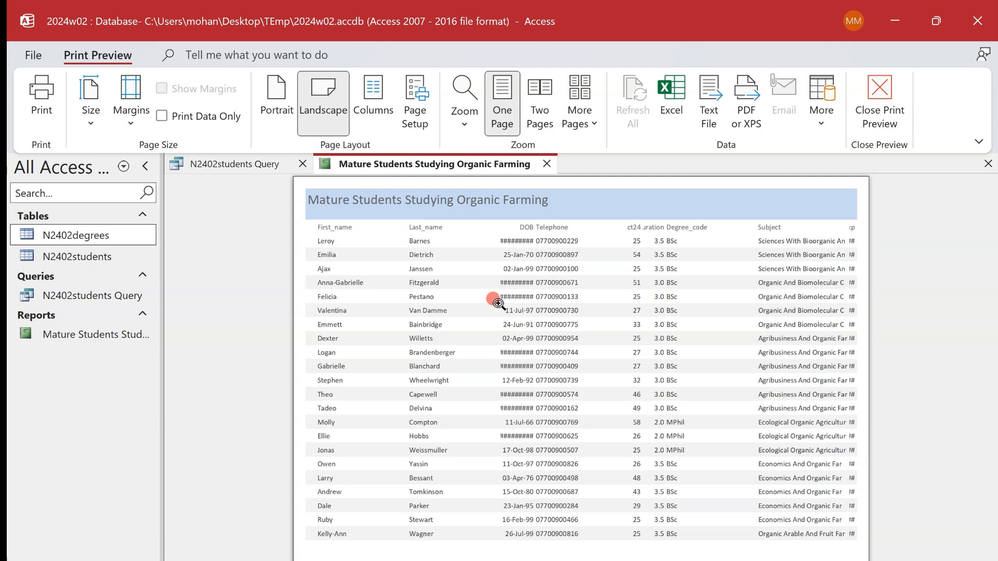
# - Inspect the previewed report's columns up close, open the report in Layout View and close the field list
pyautogui.click(499, 303)
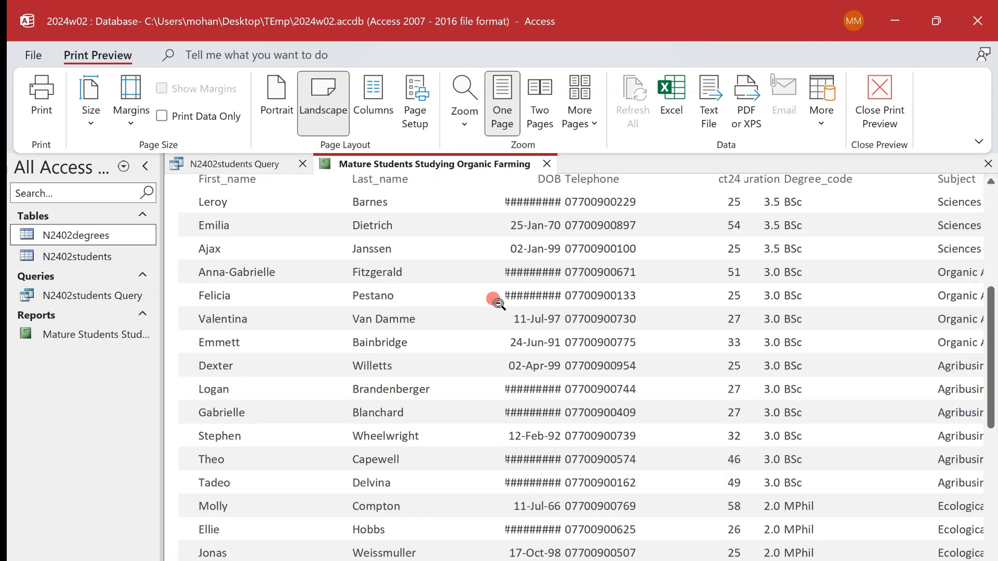
pyautogui.click(498, 303)
pyautogui.click(816, 232)
pyautogui.click(815, 230)
pyautogui.rightClick(383, 166)
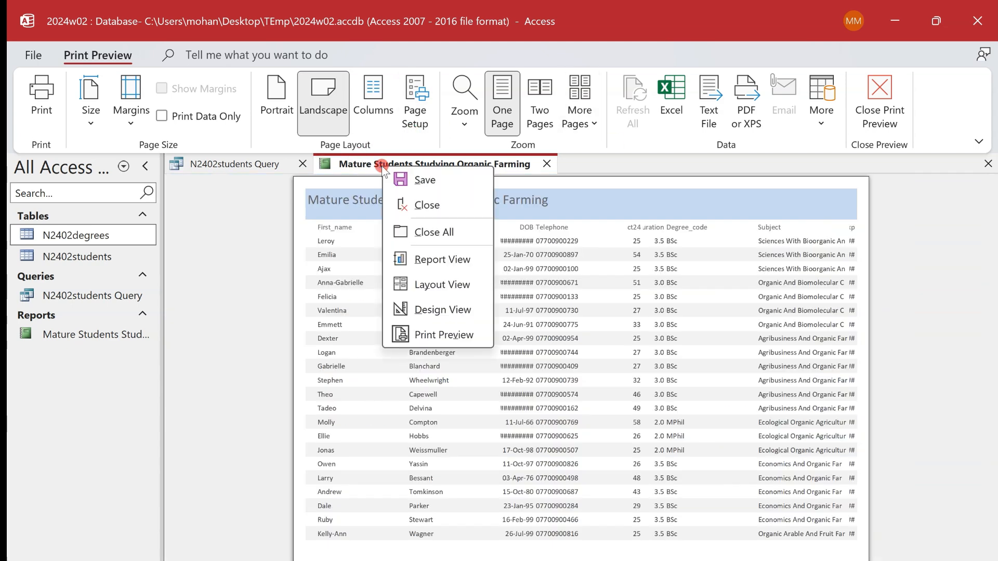
pyautogui.click(441, 283)
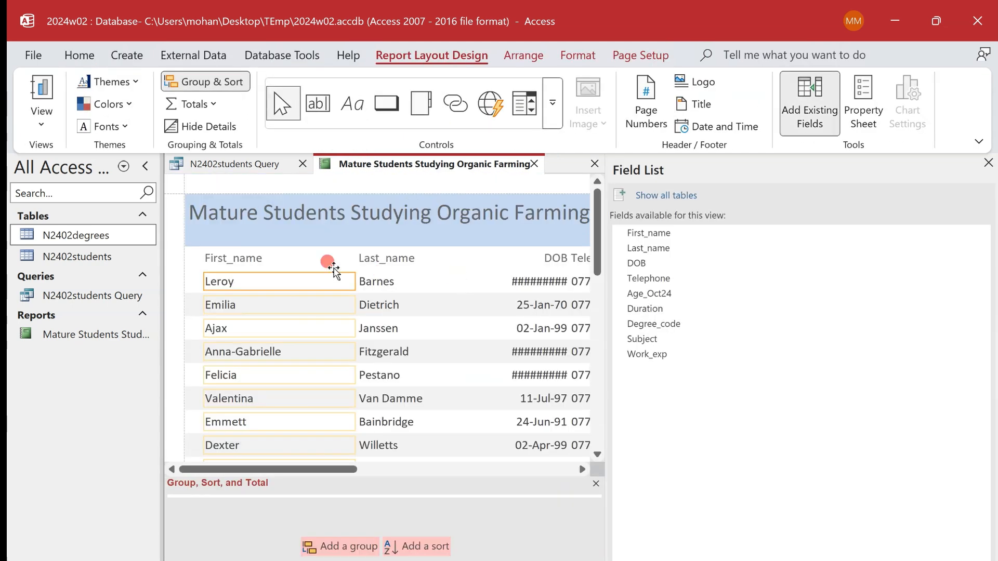
pyautogui.click(989, 163)
# - Shift the First_name heading and values towards the report's left edge and narrow the First_name values column
pyautogui.click(240, 259)
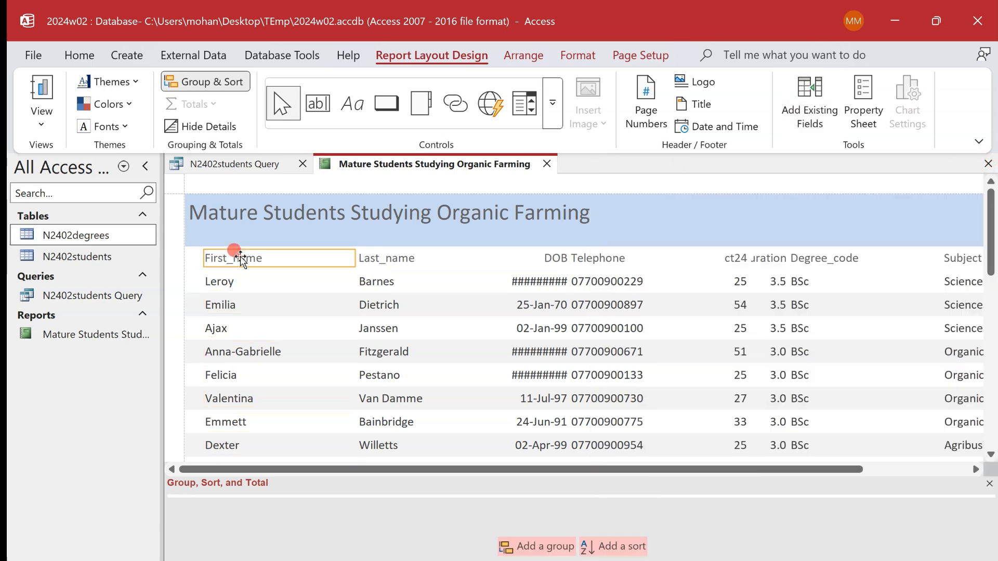
pyautogui.click(223, 261)
pyautogui.press('Left')
pyautogui.press('Left')
pyautogui.press('Left')
pyautogui.press('Left')
pyautogui.press('Left')
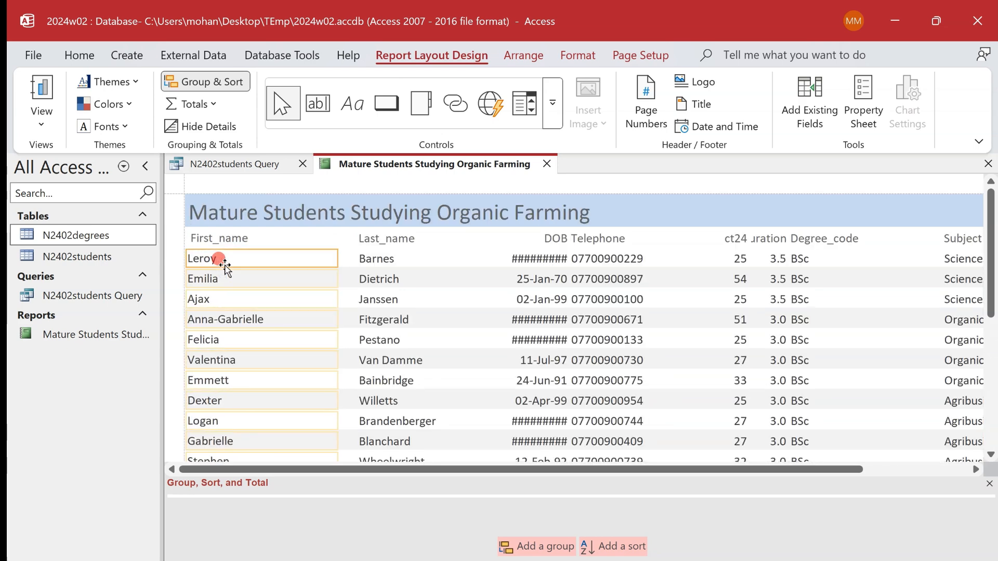
pyautogui.moveTo(332, 263); pyautogui.dragTo(279, 257)
# - Close the Group, Sort, and Total pane and check that the first names fit the narrowed column
pyautogui.click(990, 484)
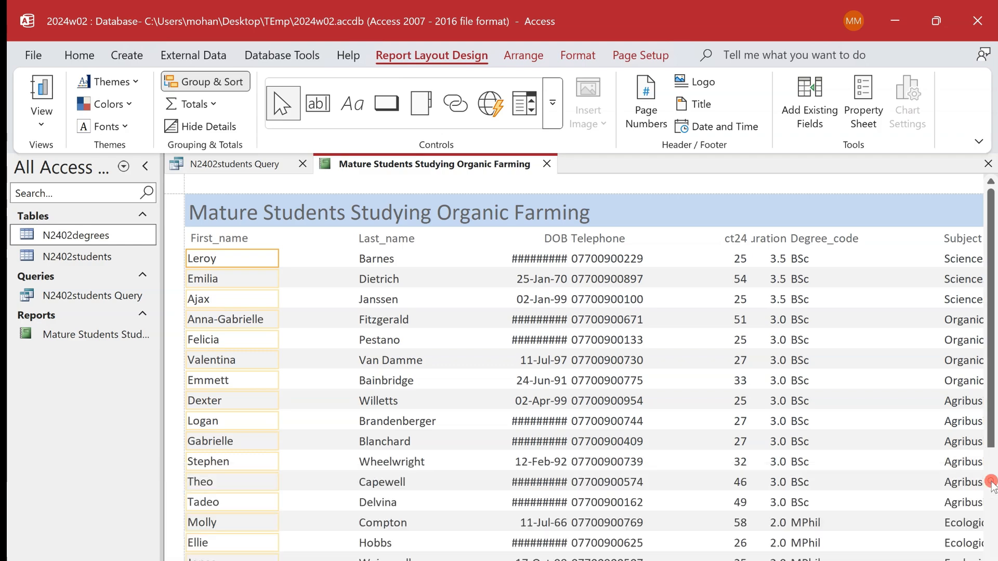
pyautogui.scroll(-3, 408, 390)
pyautogui.scroll(-20, 409, 390)
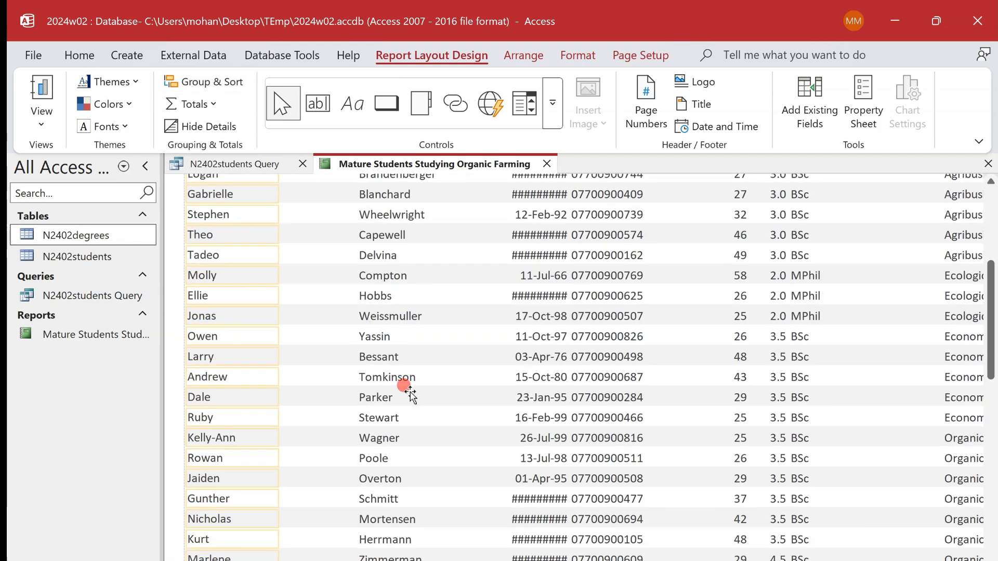
# - Move the report's Last_name heading and values together towards the First_name column, leaving only a small gap
pyautogui.scroll(20, 410, 394)
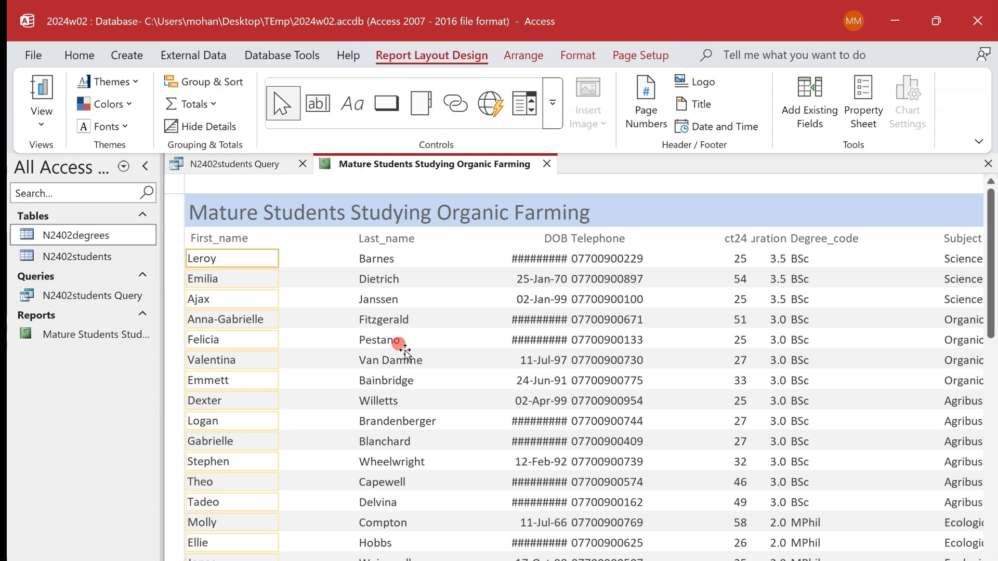
pyautogui.click(365, 237)
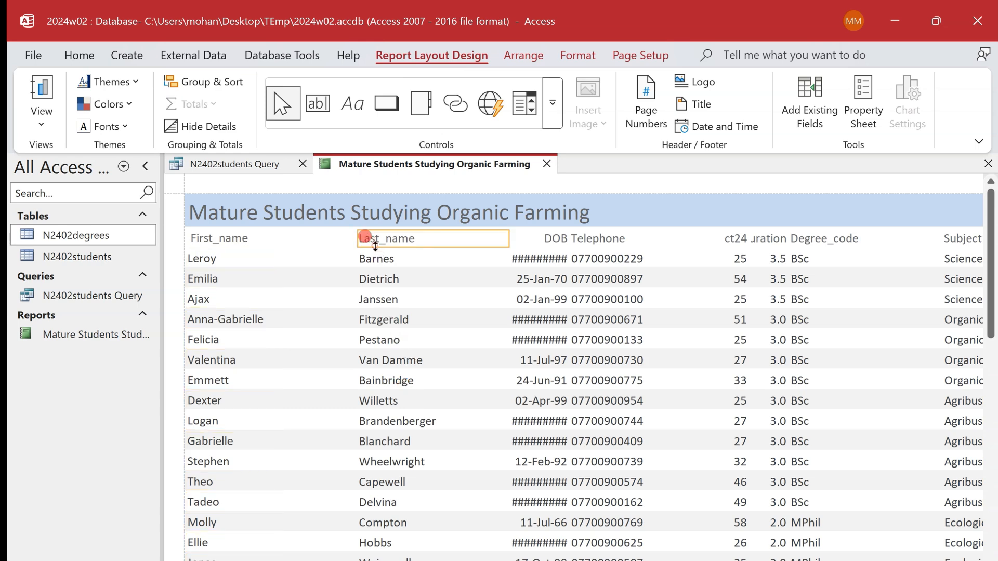
pyautogui.keyDown('shift'); pyautogui.click(382, 261); pyautogui.keyUp('shift')
pyautogui.press('Left')
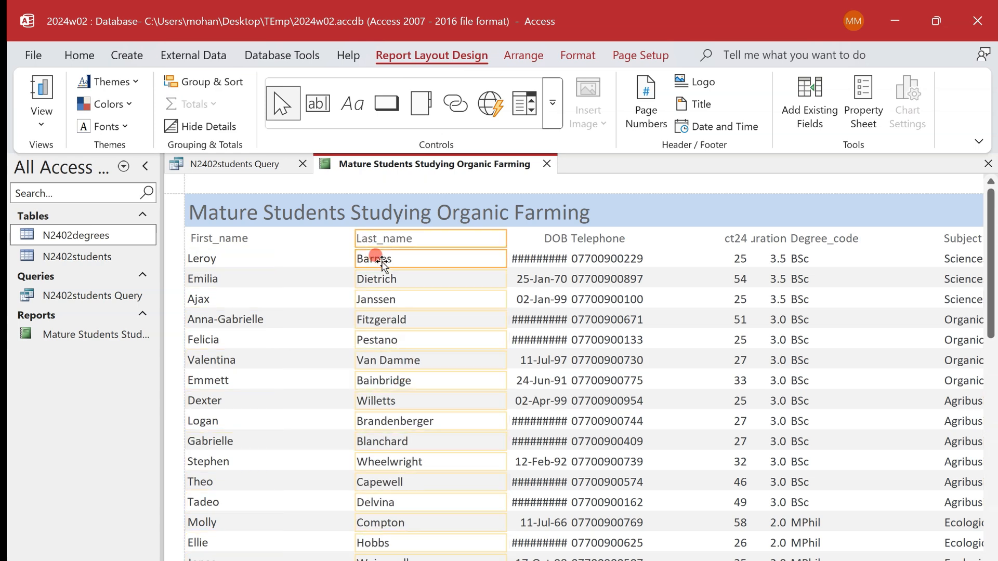
pyautogui.press('Left')
pyautogui.press('Left')
pyautogui.press('Left')
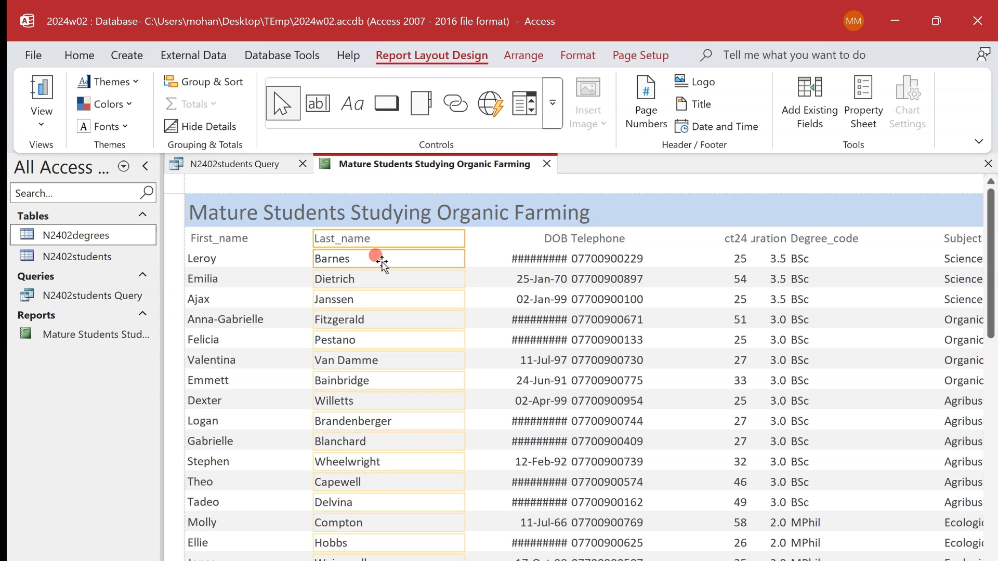
pyautogui.press('Left')
pyautogui.press('Left')
pyautogui.press('Left')
pyautogui.press('Left')
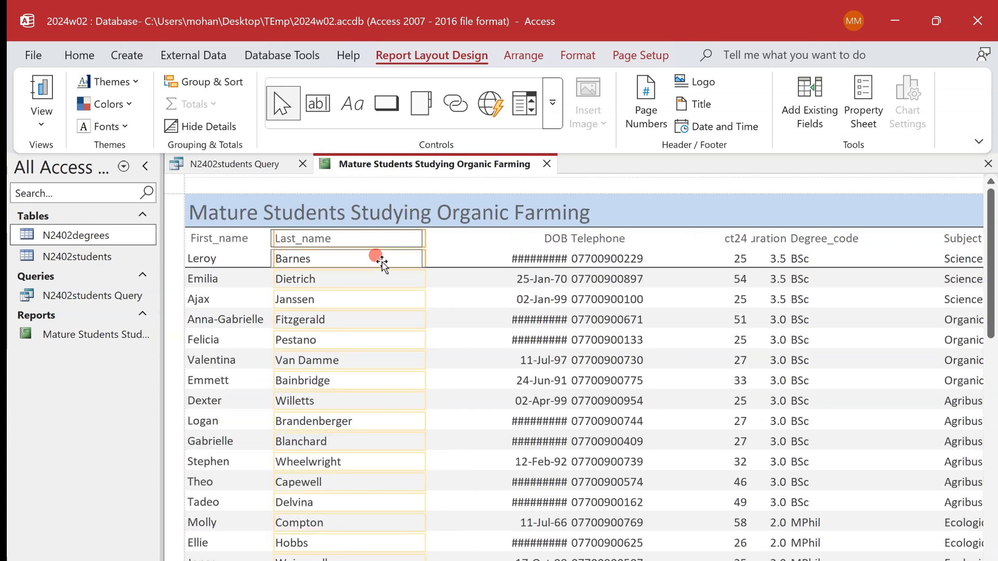
# - Narrow the Last_name values column and its heading to fit the surnames
pyautogui.click(417, 239)
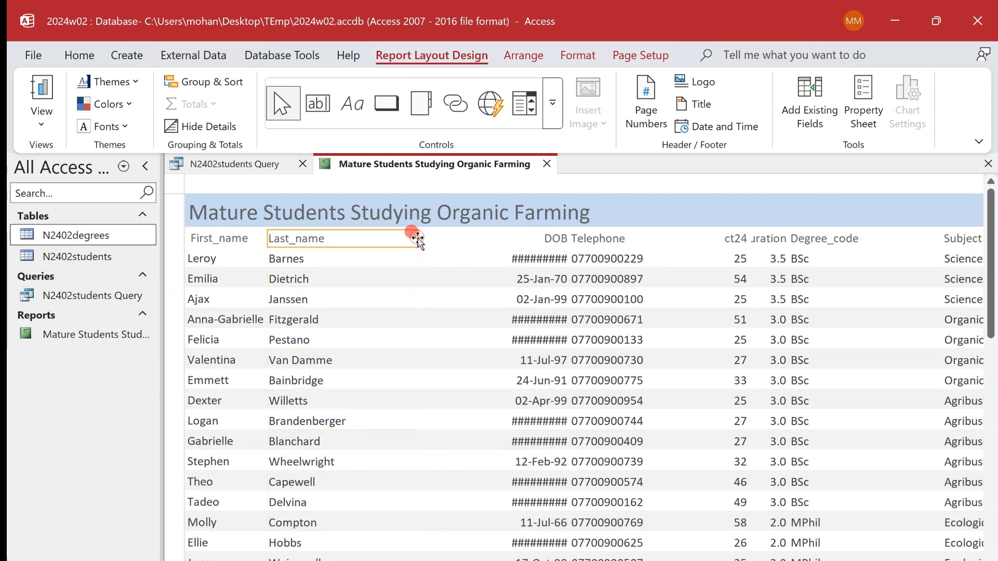
pyautogui.click(409, 255)
pyautogui.moveTo(418, 258); pyautogui.dragTo(369, 258)
pyautogui.click(366, 237)
pyautogui.moveTo(418, 237); pyautogui.dragTo(334, 235)
# - Move the DOB heading and values together so they sit beside the narrowed Last_name column
pyautogui.click(539, 232)
pyautogui.keyDown('shift'); pyautogui.click(541, 260); pyautogui.keyUp('shift')
pyautogui.press('Left')
pyautogui.press('Left')
pyautogui.press('Left')
pyautogui.press('Left')
pyautogui.press('Left')
pyautogui.press('Left')
pyautogui.press('Left')
pyautogui.press('Left')
pyautogui.press('Left')
pyautogui.press('Left')
pyautogui.press('Left')
pyautogui.press('Left')
pyautogui.press('Left')
pyautogui.press('Left')
pyautogui.press('Left')
pyautogui.press('Left')
pyautogui.press('Left')
pyautogui.press('Left')
pyautogui.press('Left')
pyautogui.press('Left')
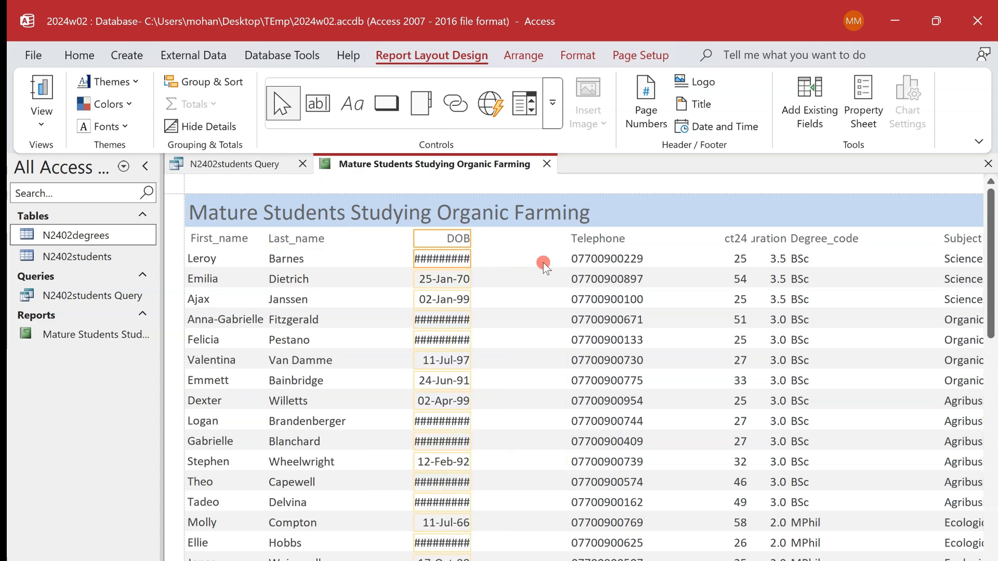
pyautogui.press('Left')
pyautogui.press('Left')
pyautogui.press('Left')
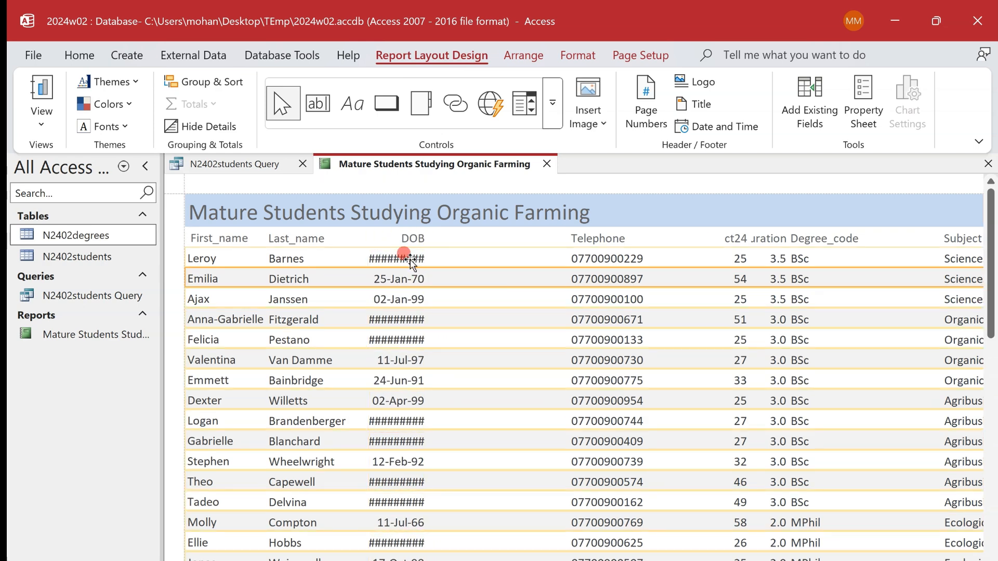
# - Widen the DOB values column until every date displays in full and narrow the DOB heading from its left edge
pyautogui.moveTo(426, 258); pyautogui.dragTo(456, 261)
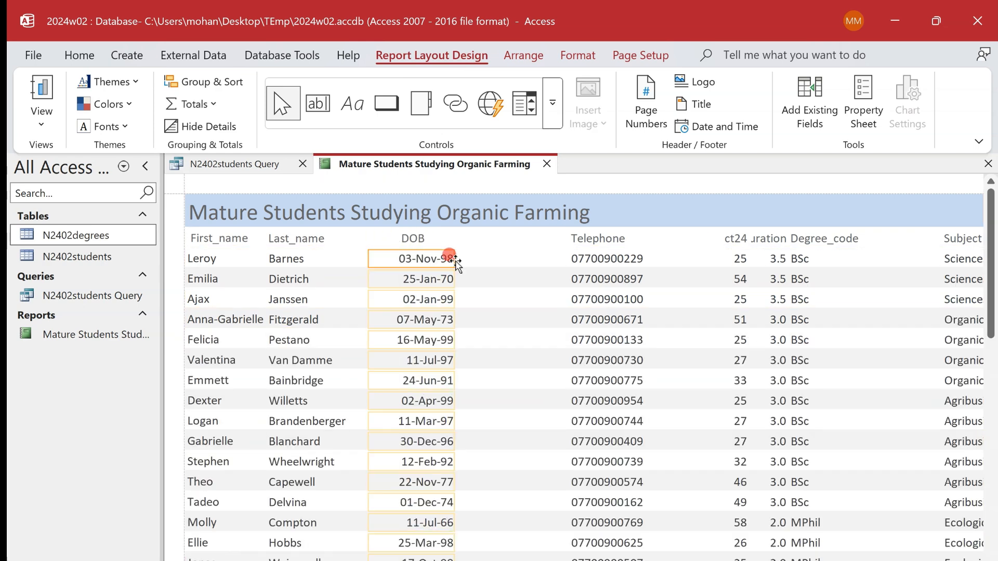
pyautogui.click(414, 232)
pyautogui.moveTo(368, 239); pyautogui.dragTo(392, 239)
# - Check the report's columns across its full width and mark task 16's sorting requirement in the exam paper
pyautogui.hotkey('alt', 'Tab')
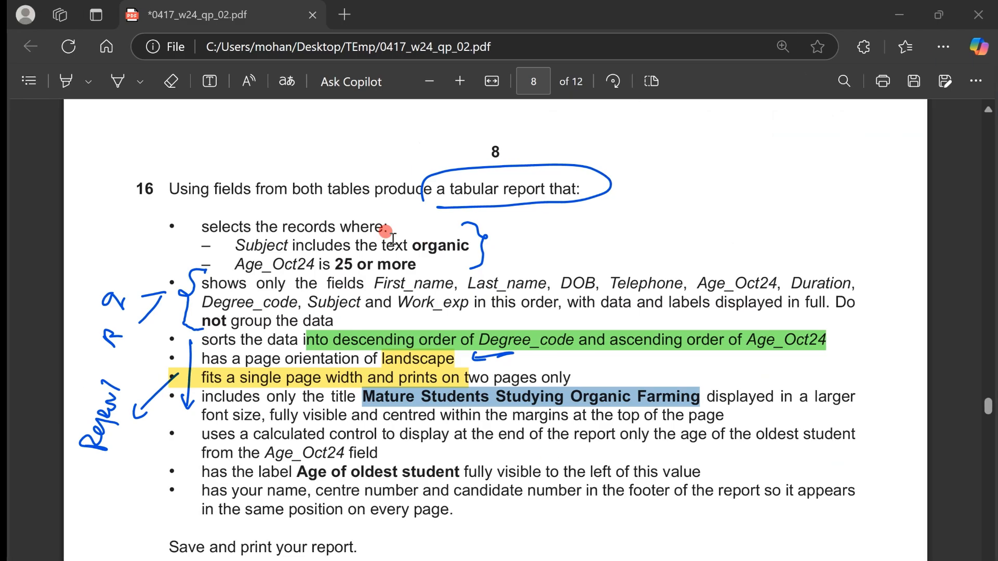
pyautogui.hotkey('alt', 'Tab')
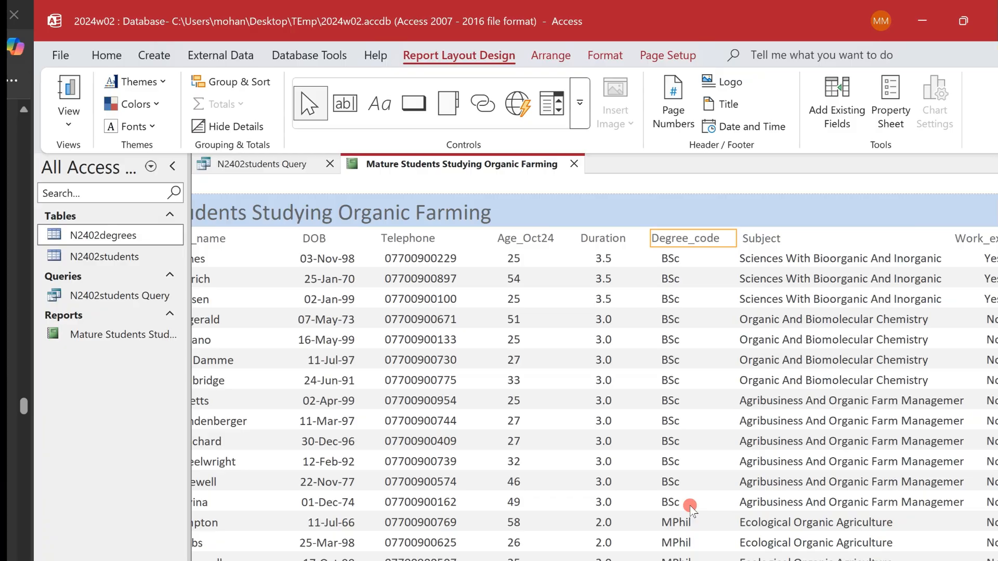
pyautogui.click(770, 442)
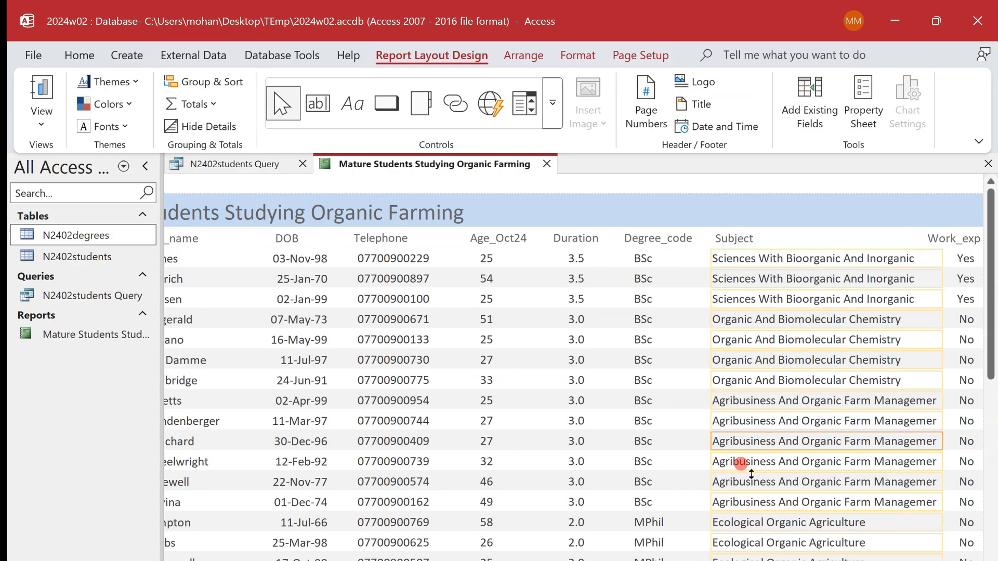
pyautogui.hscroll(-3, 571, 364)
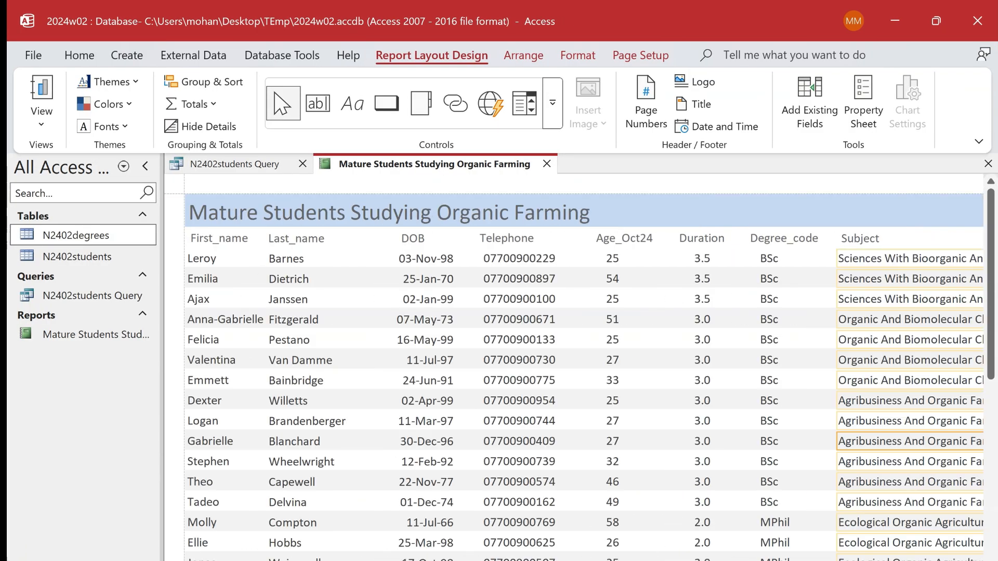
pyautogui.hotkey('alt', 'Tab')
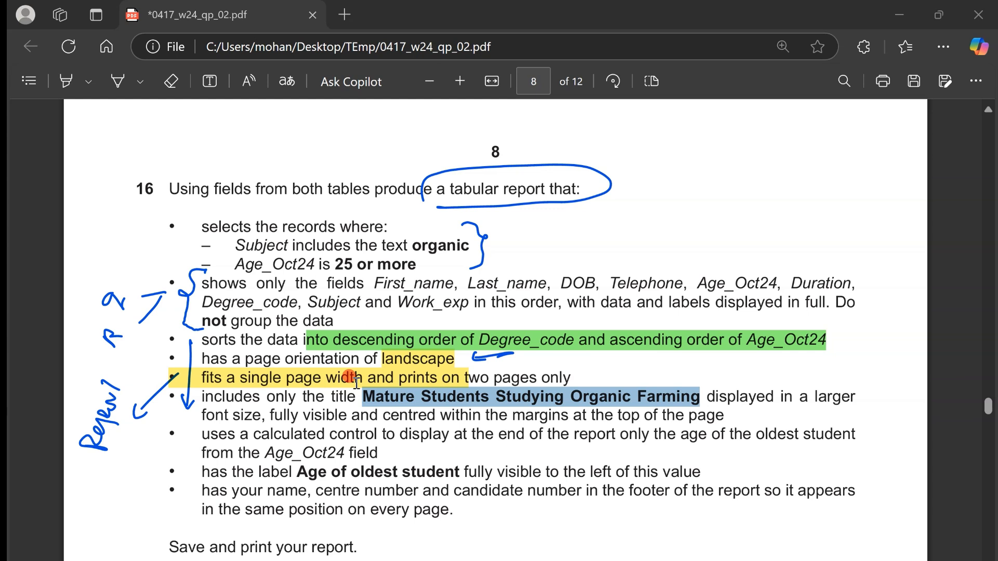
pyautogui.click(231, 335)
pyautogui.moveTo(236, 337); pyautogui.dragTo(298, 338)
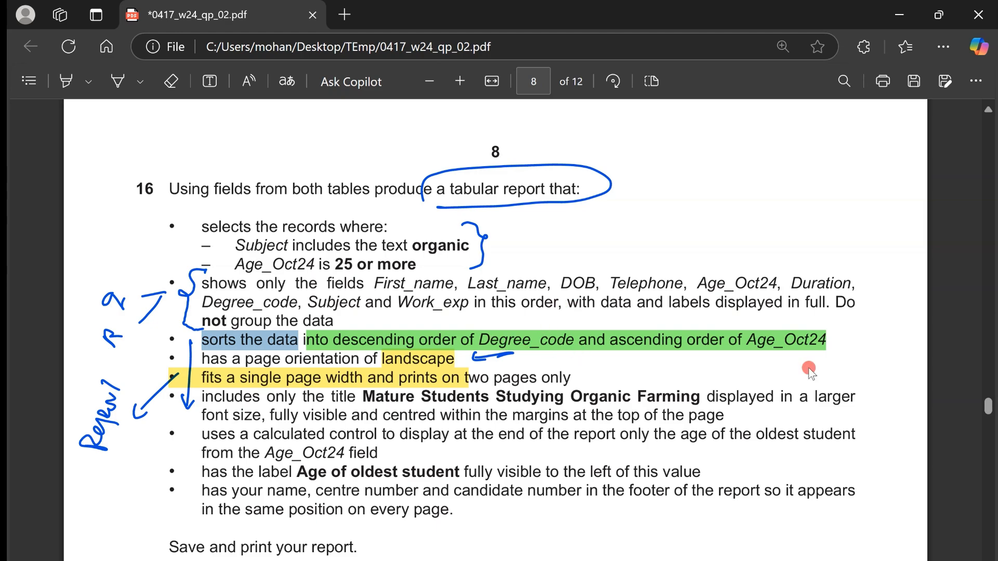
pyautogui.hotkey('alt', 'Tab')
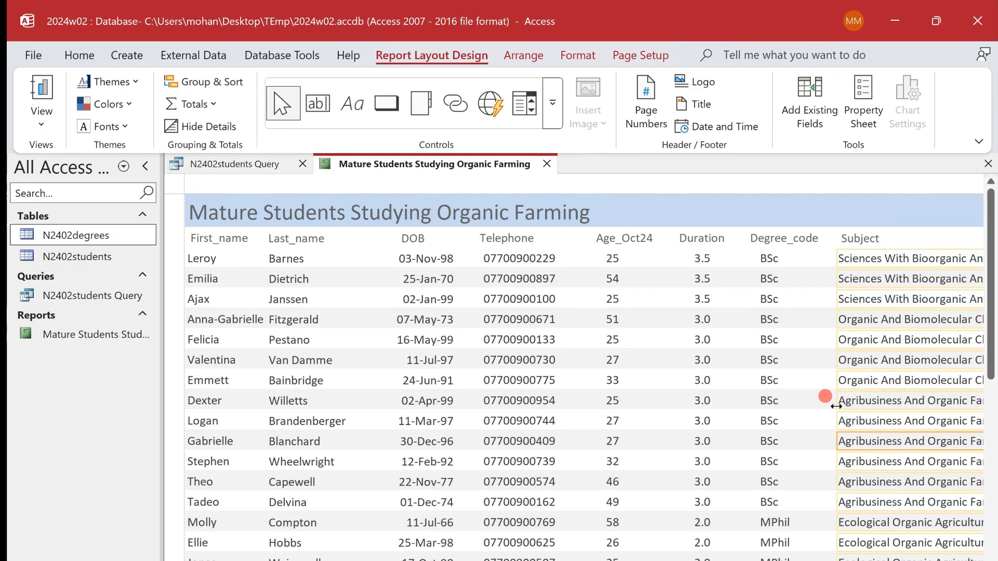
# - Add a sort level to the report on Degree_code in descending order, with Z on top
pyautogui.rightClick(412, 165)
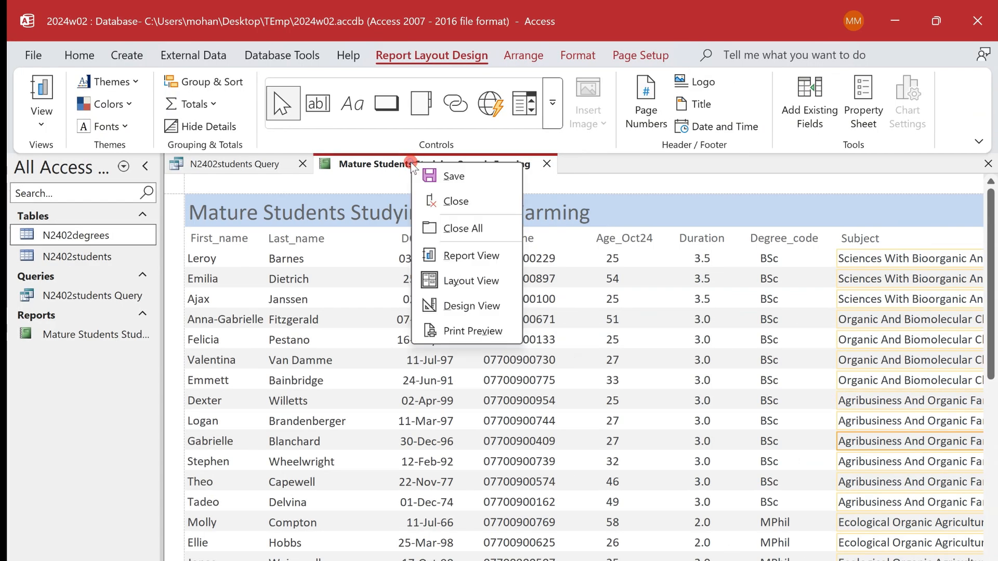
pyautogui.click(205, 83)
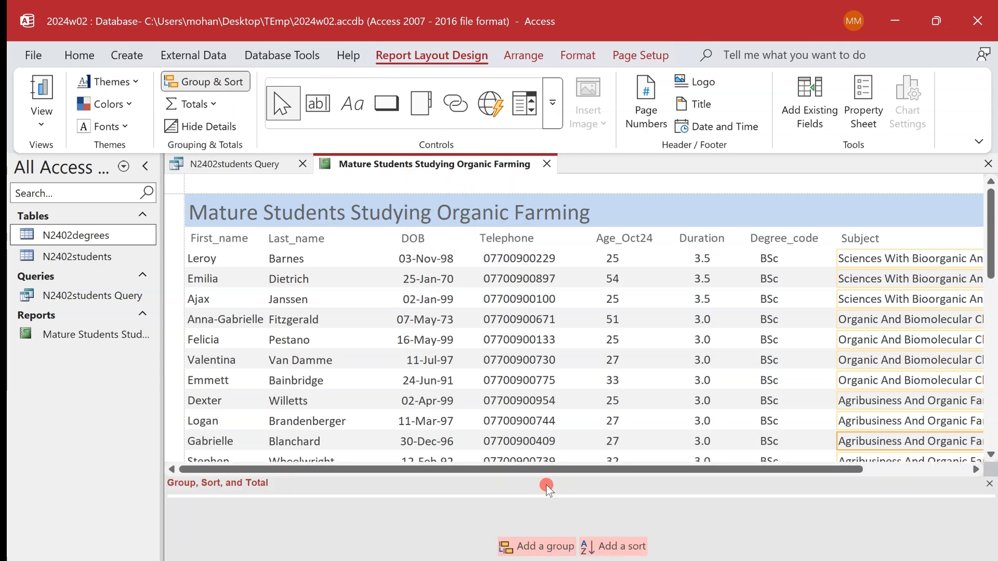
pyautogui.click(618, 541)
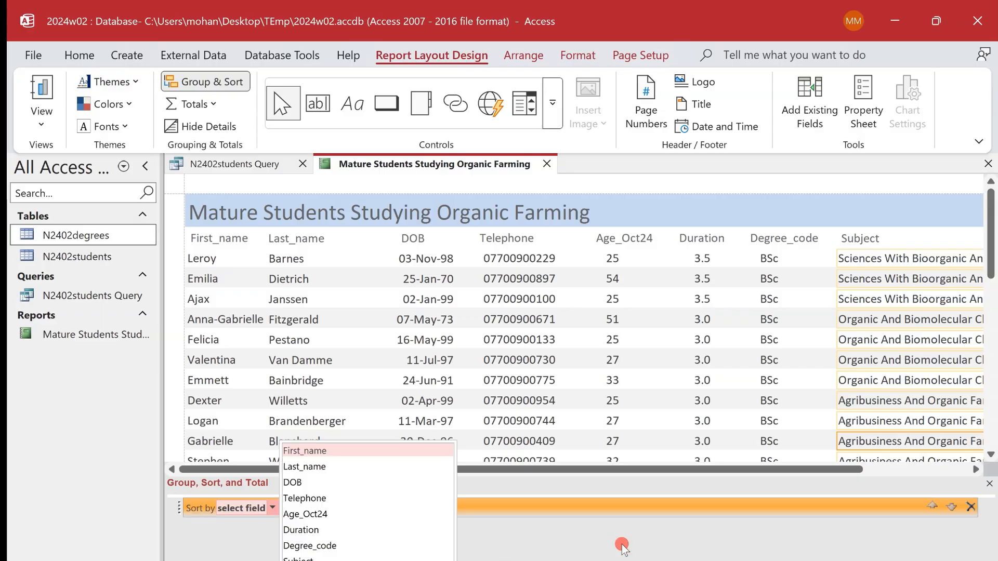
pyautogui.hotkey('alt', 'Tab')
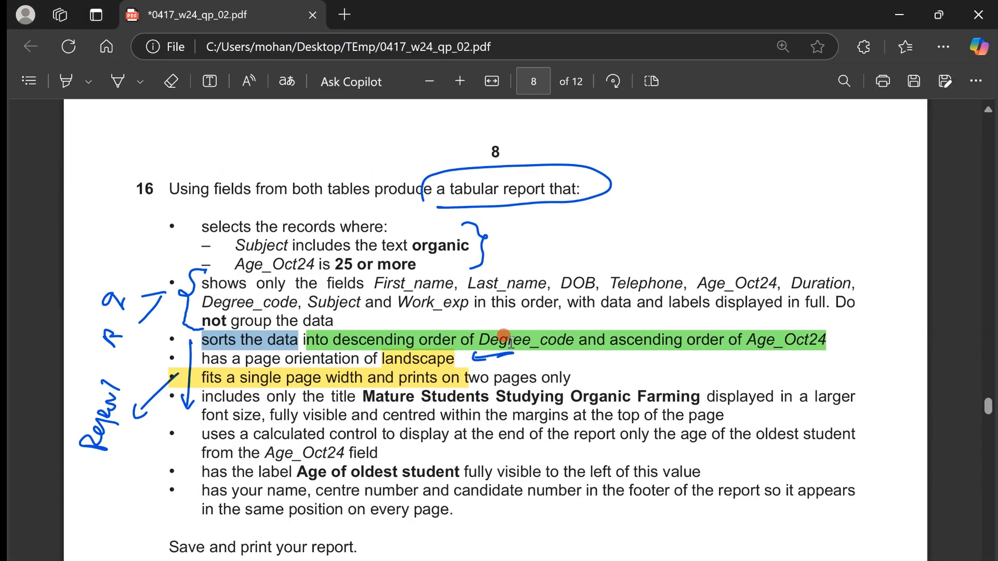
pyautogui.hotkey('alt', 'Tab')
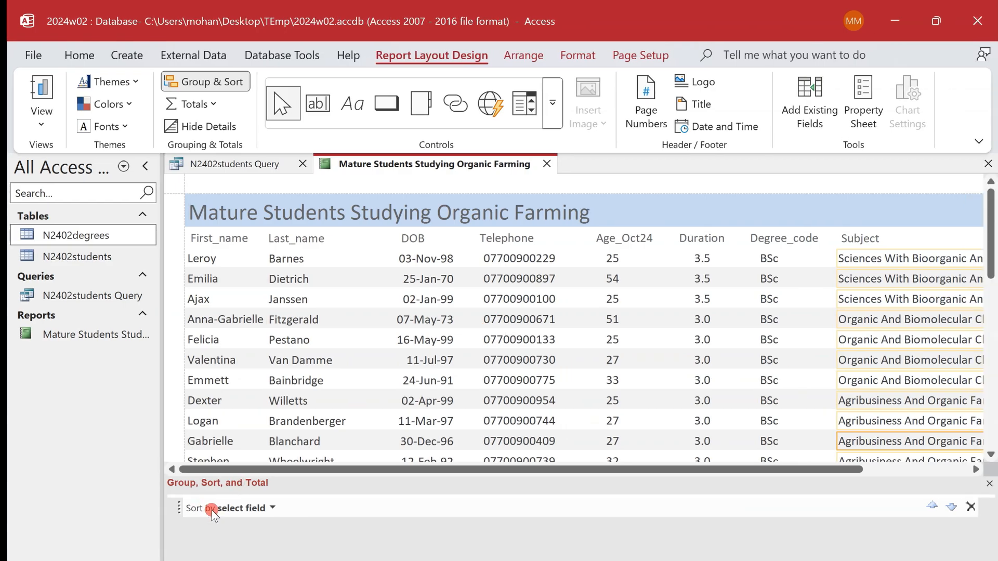
pyautogui.click(272, 508)
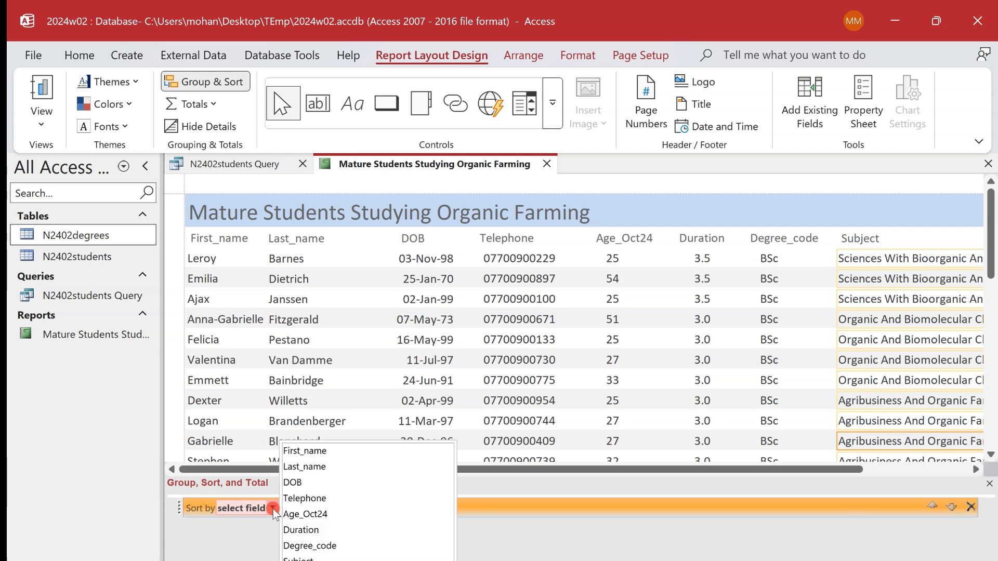
pyautogui.click(310, 545)
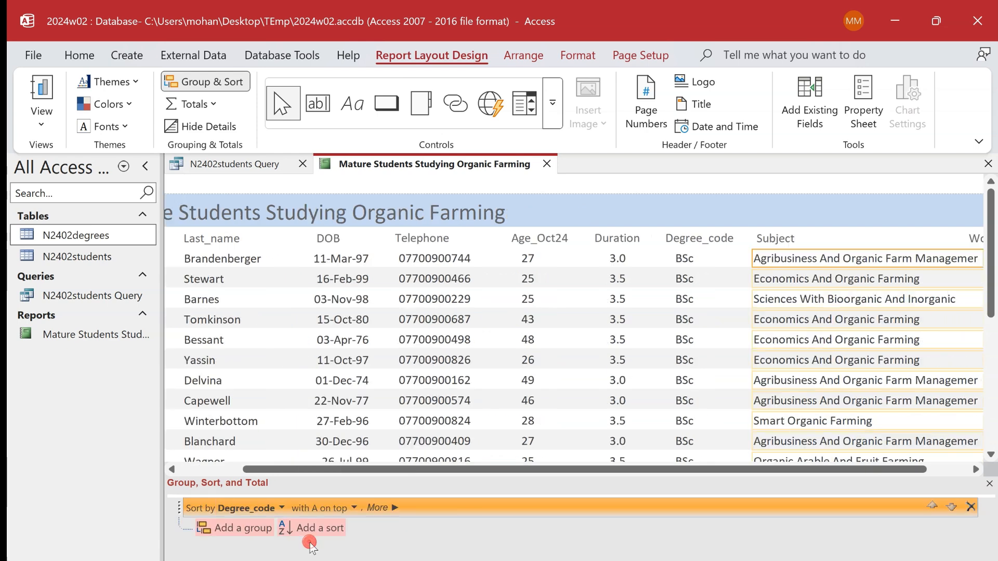
pyautogui.click(354, 508)
pyautogui.click(339, 541)
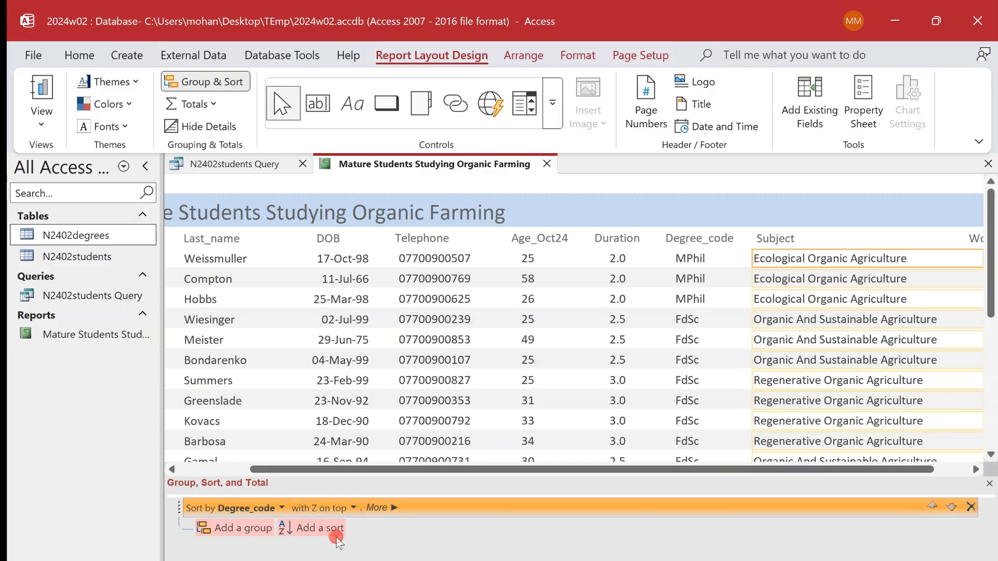
# - Add a second sort level on Age_Oct24 from smallest to largest and check both levels against the exam paper
pyautogui.hotkey('alt', 'Tab')
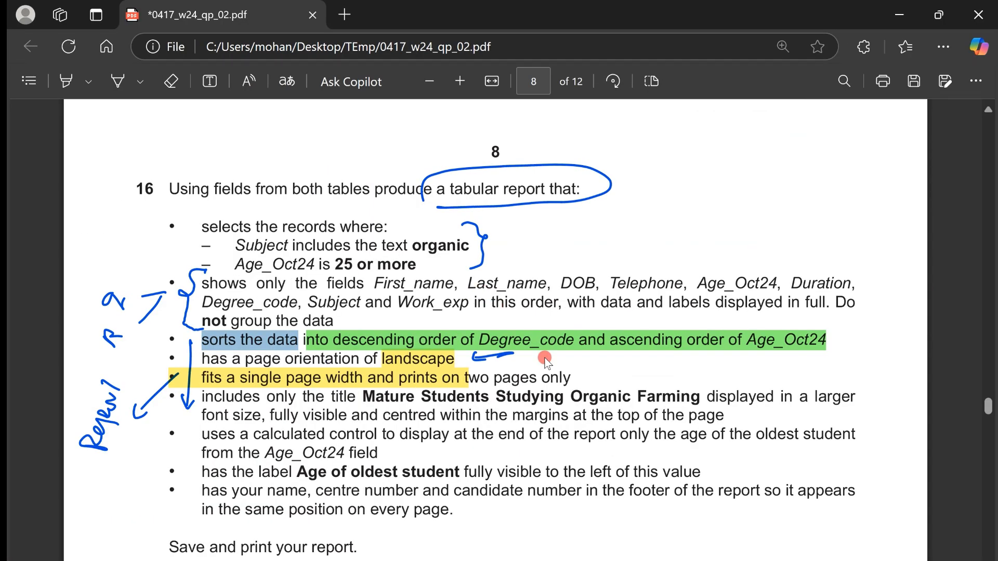
pyautogui.moveTo(747, 342); pyautogui.dragTo(832, 344)
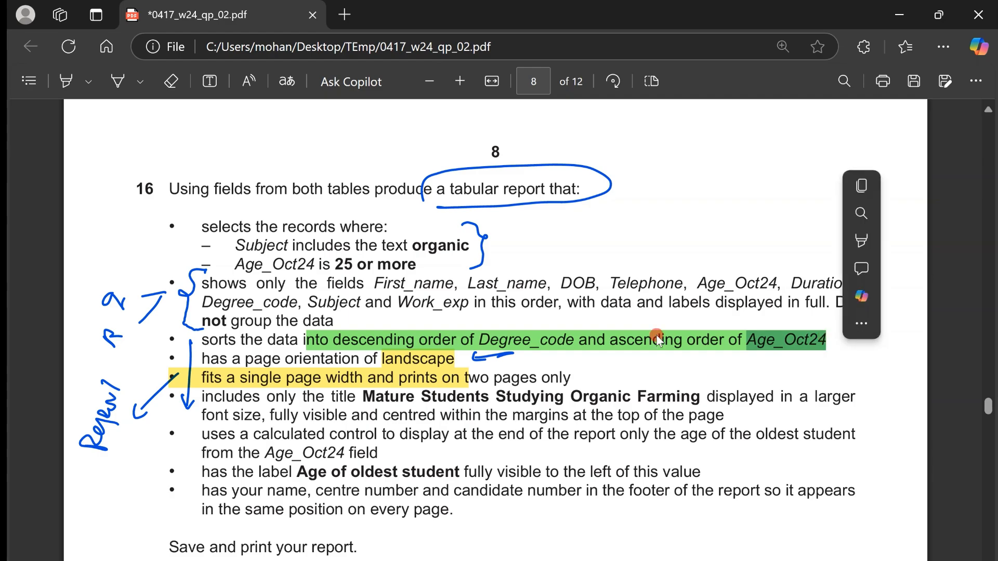
pyautogui.click(637, 336)
pyautogui.hotkey('alt', 'Tab')
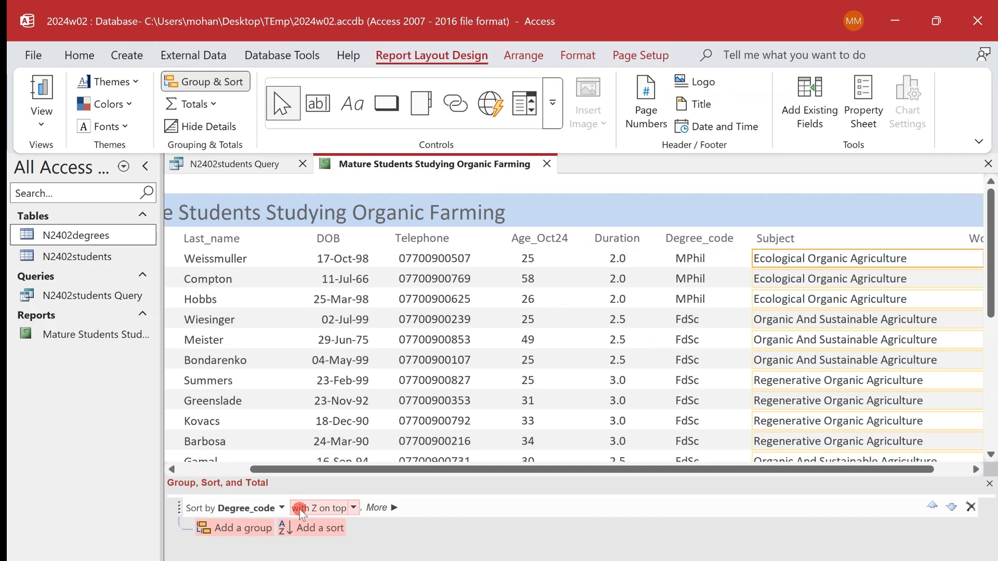
pyautogui.click(319, 526)
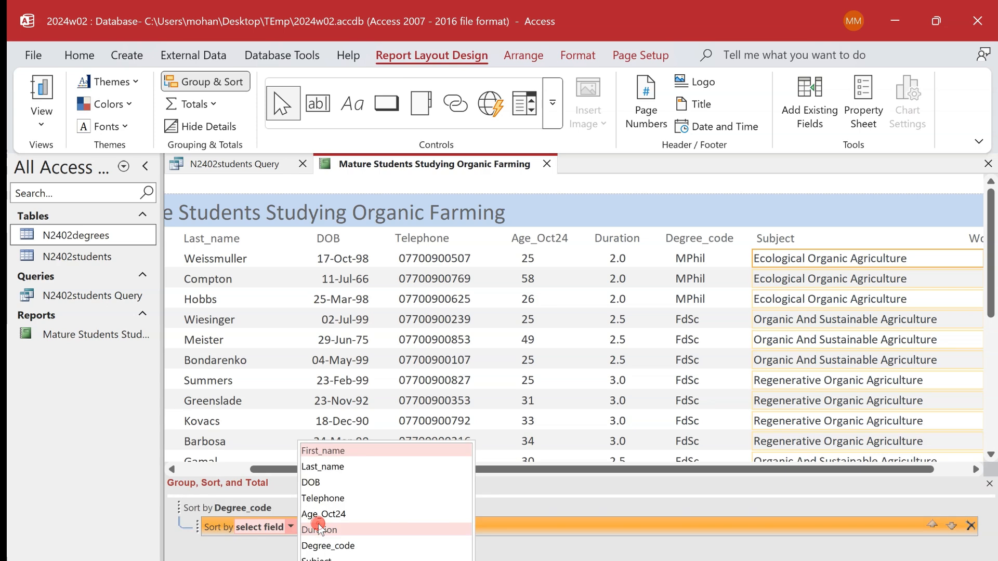
pyautogui.click(330, 514)
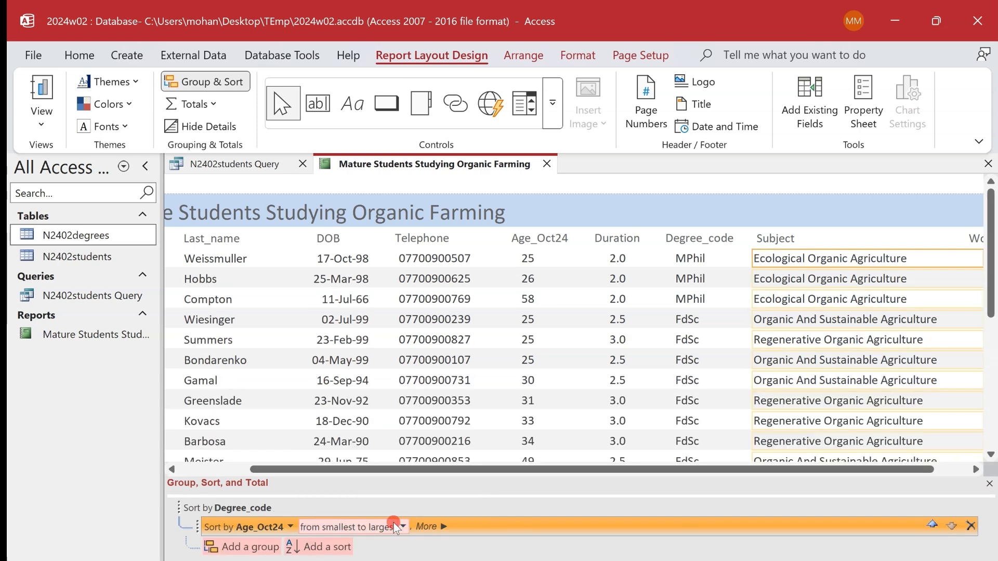
pyautogui.click(208, 507)
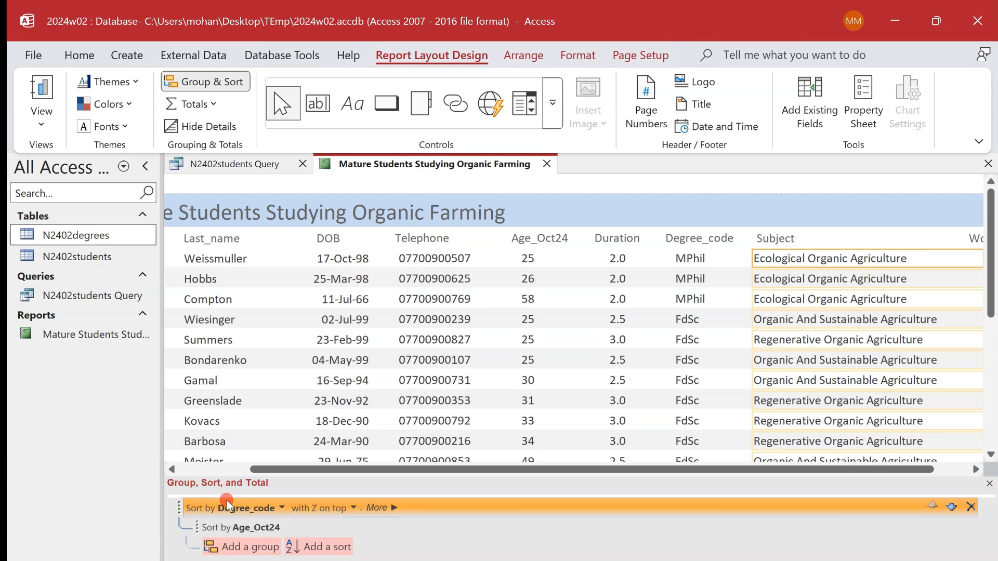
pyautogui.click(295, 526)
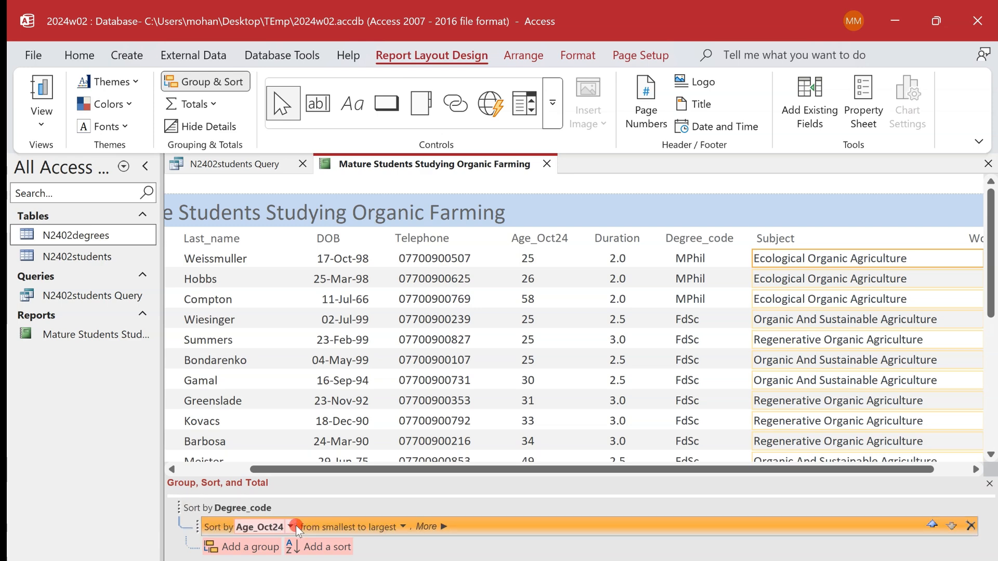
pyautogui.hotkey('alt', 'Tab')
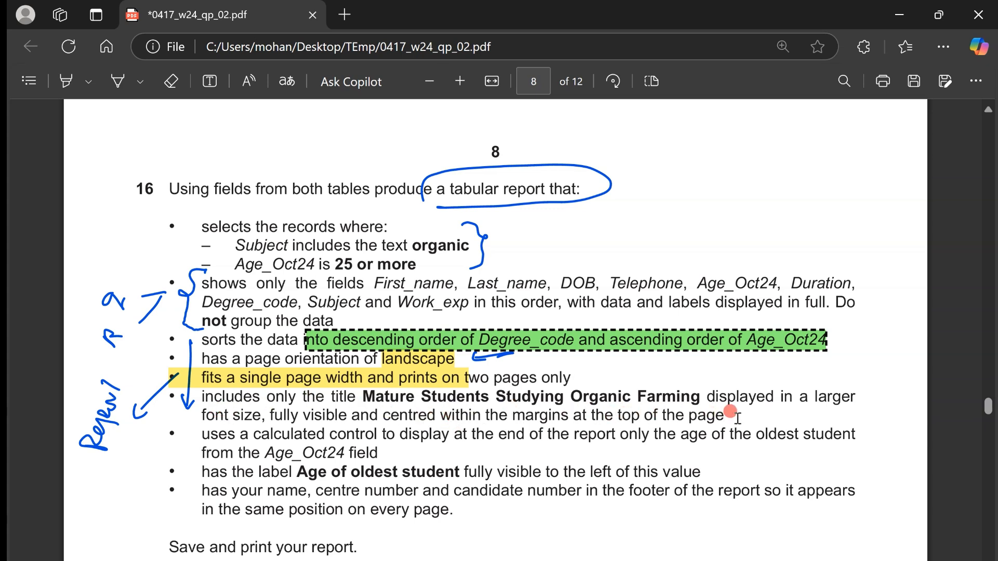
# - Stretch the report's title label across the full width of the report and centre its text
pyautogui.hotkey('alt', 'Tab')
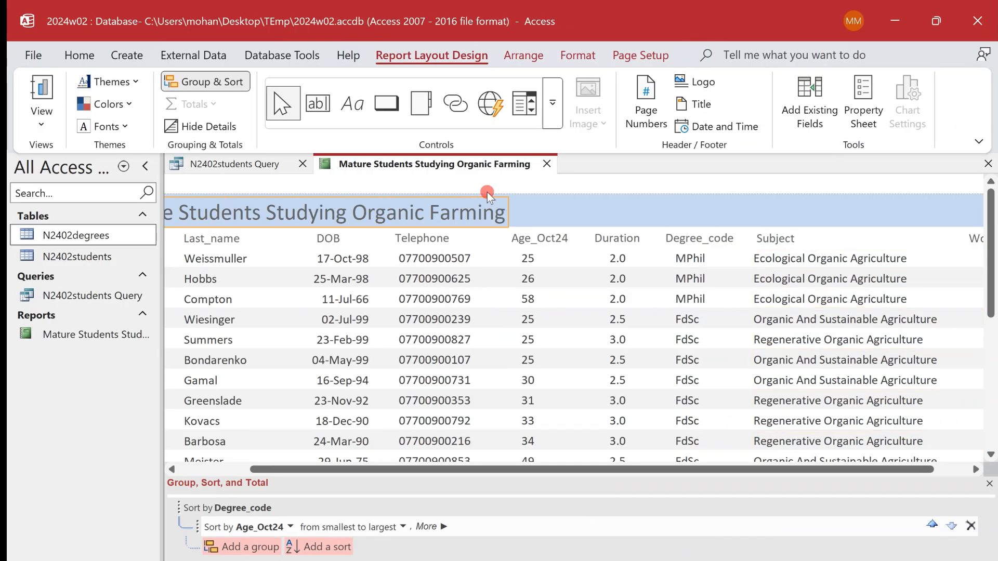
pyautogui.moveTo(163, 340); pyautogui.dragTo(117, 335)
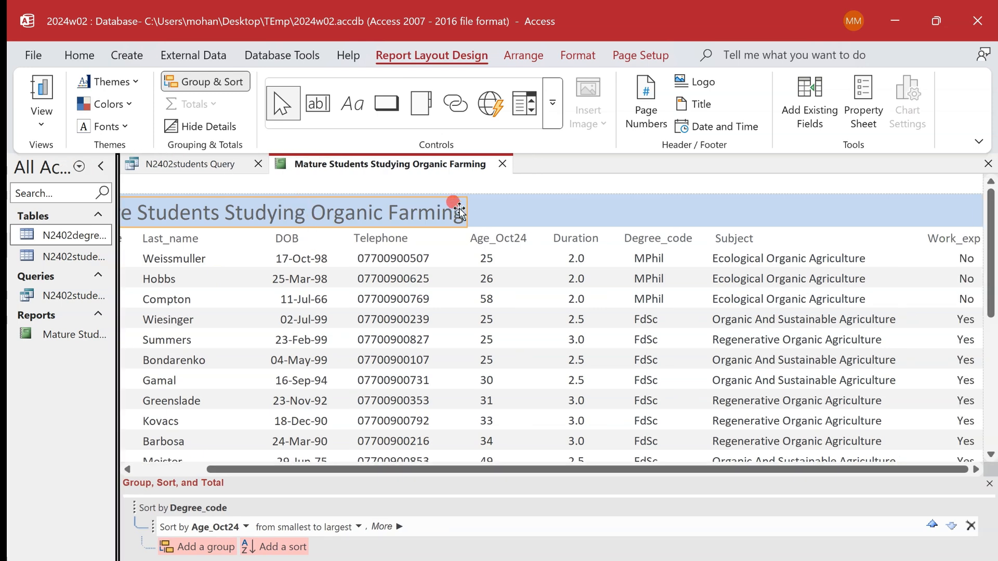
pyautogui.moveTo(468, 210); pyautogui.dragTo(969, 216)
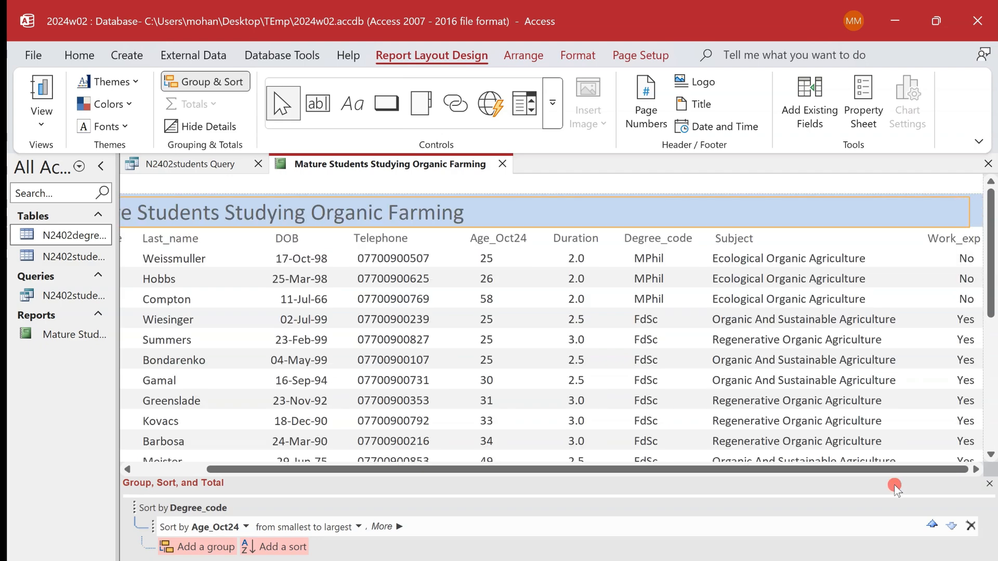
pyautogui.moveTo(899, 467); pyautogui.dragTo(935, 469)
pyautogui.moveTo(970, 214); pyautogui.dragTo(984, 213)
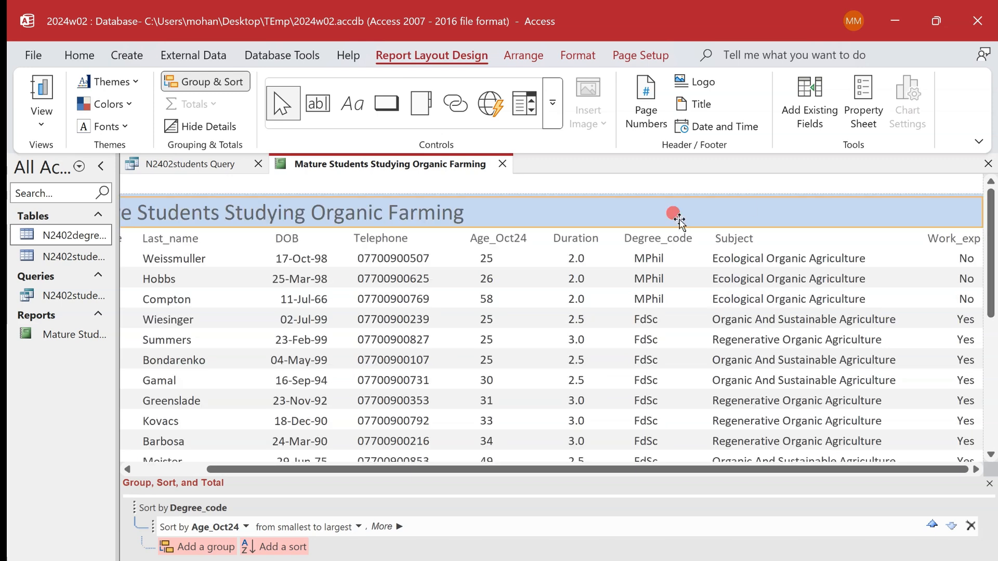
pyautogui.click(578, 55)
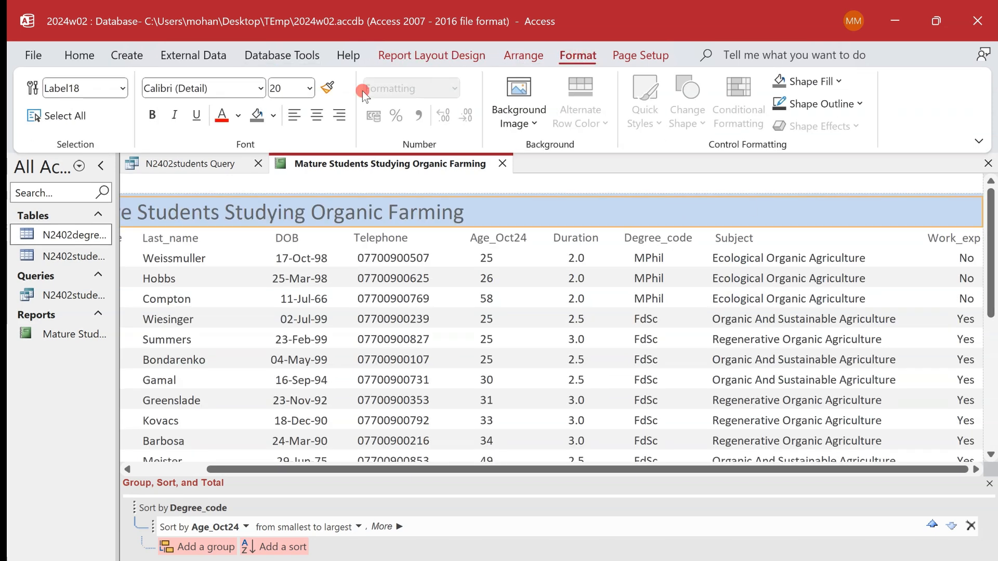
pyautogui.click(316, 115)
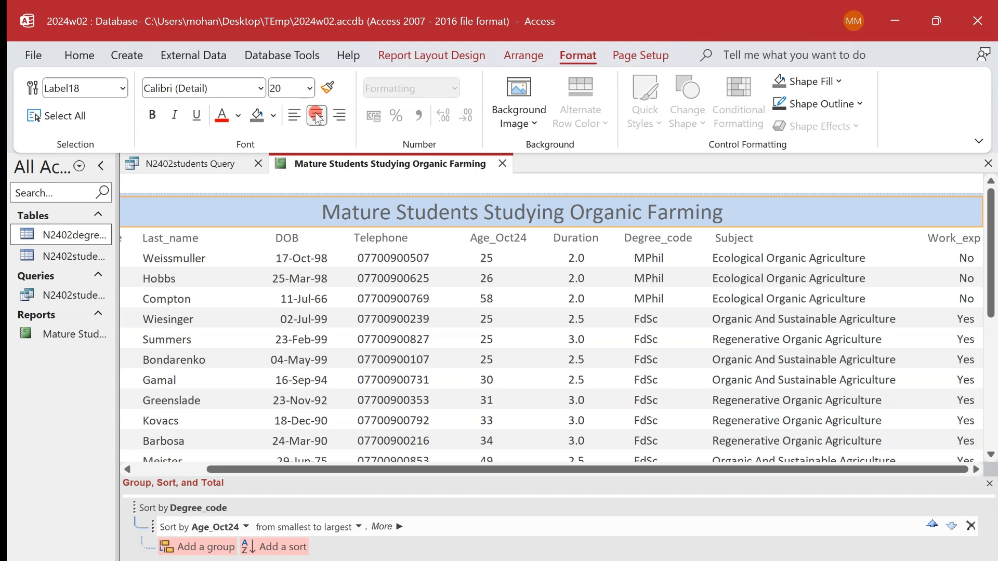
pyautogui.click(562, 250)
# - Check the calculated-control requirement in the exam paper and add a Max total for Age_Oct24 at the end of the report
pyautogui.hotkey('alt', 'Tab')
pyautogui.click(422, 420)
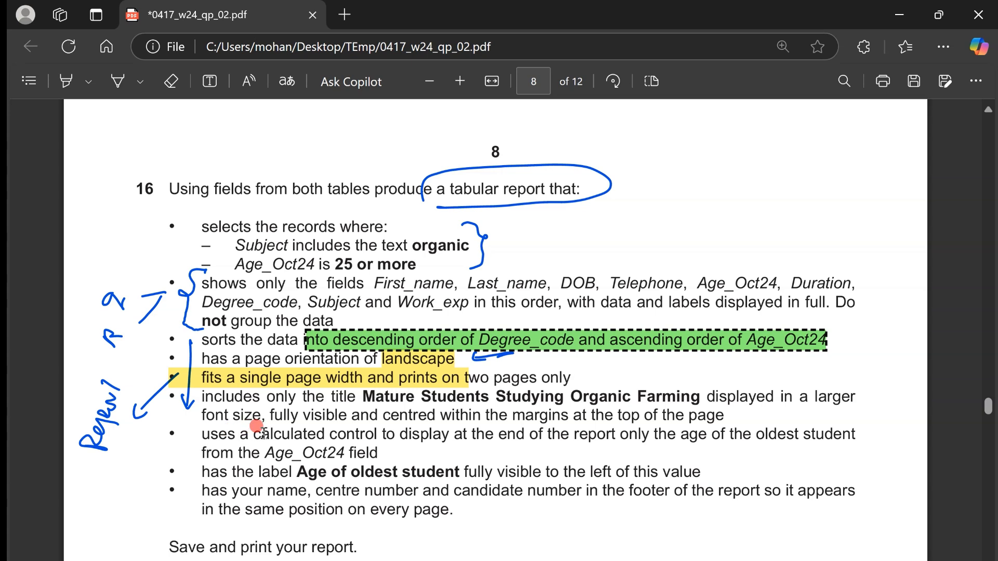
pyautogui.moveTo(262, 432); pyautogui.dragTo(810, 443)
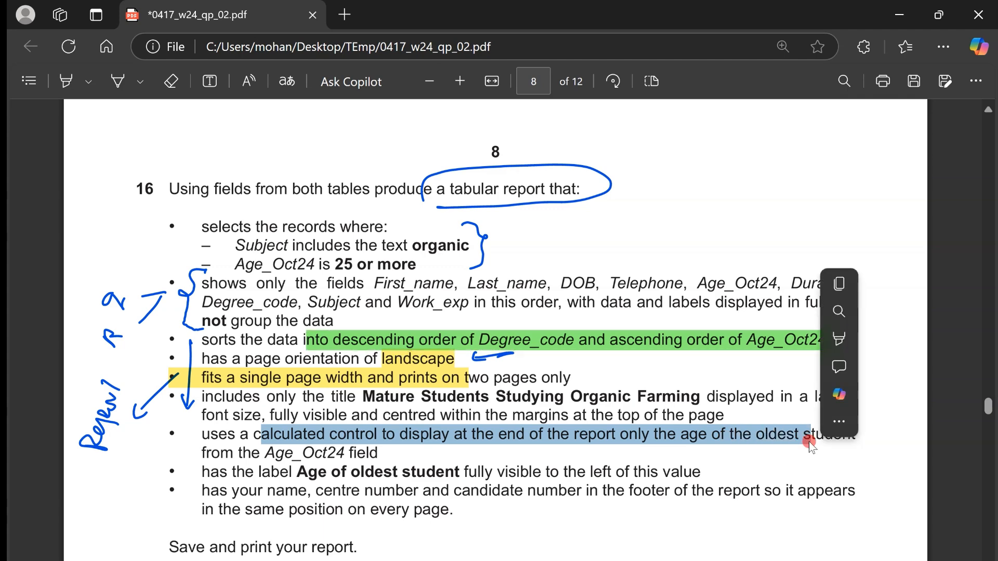
pyautogui.hotkey('alt', 'Tab')
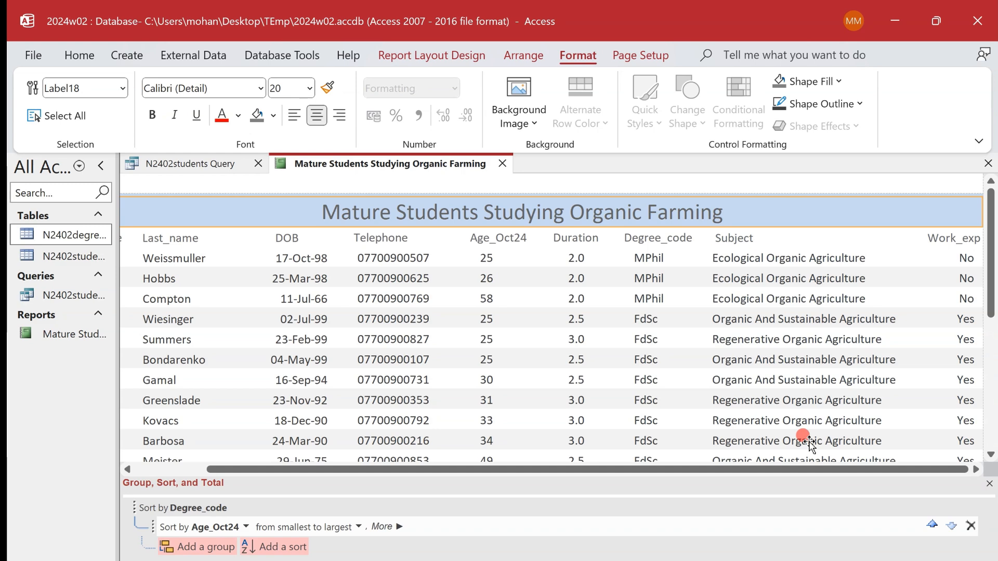
pyautogui.click(486, 319)
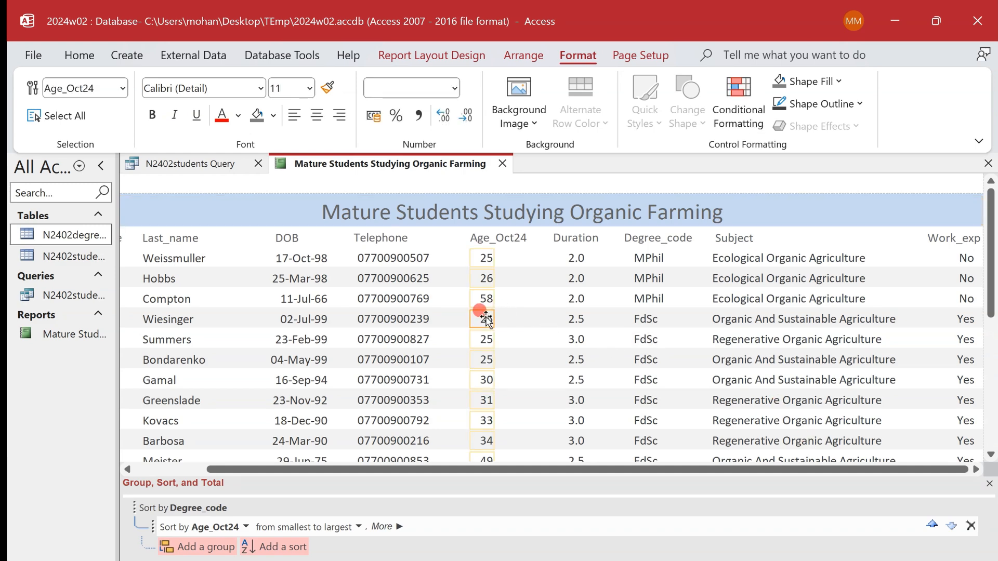
pyautogui.rightClick(486, 319)
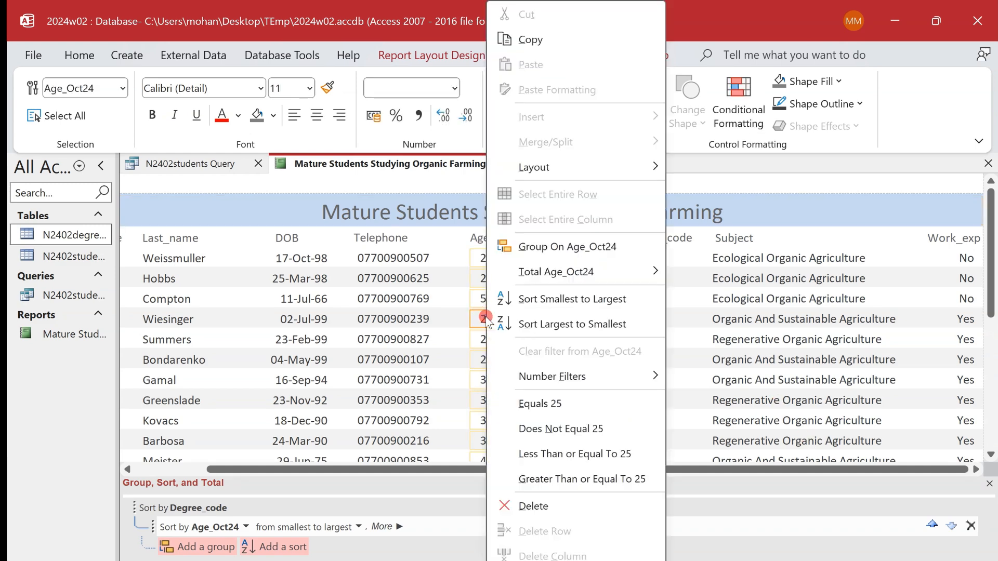
pyautogui.moveTo(563, 271)
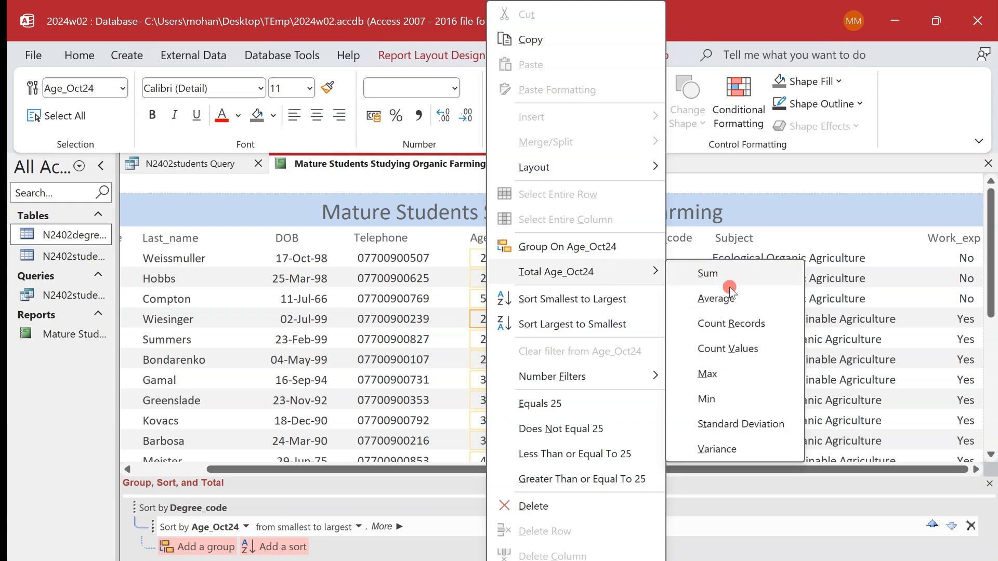
pyautogui.click(739, 374)
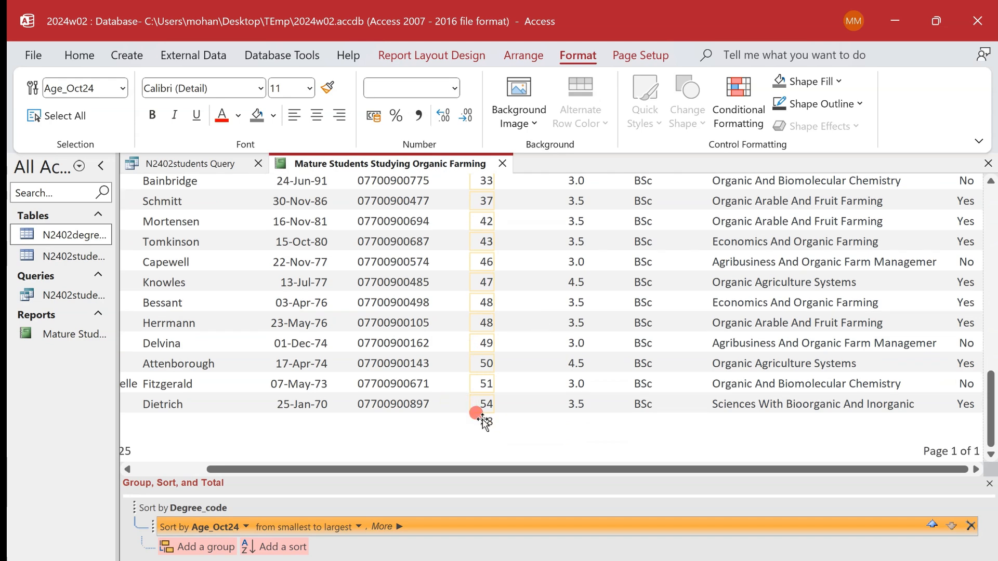
# - Give the Age_Oct24 total the caption "Age of oldest student", as worded in the exam paper, fully visible beside the value
pyautogui.click(483, 422)
pyautogui.press('ctrl+super+Left')
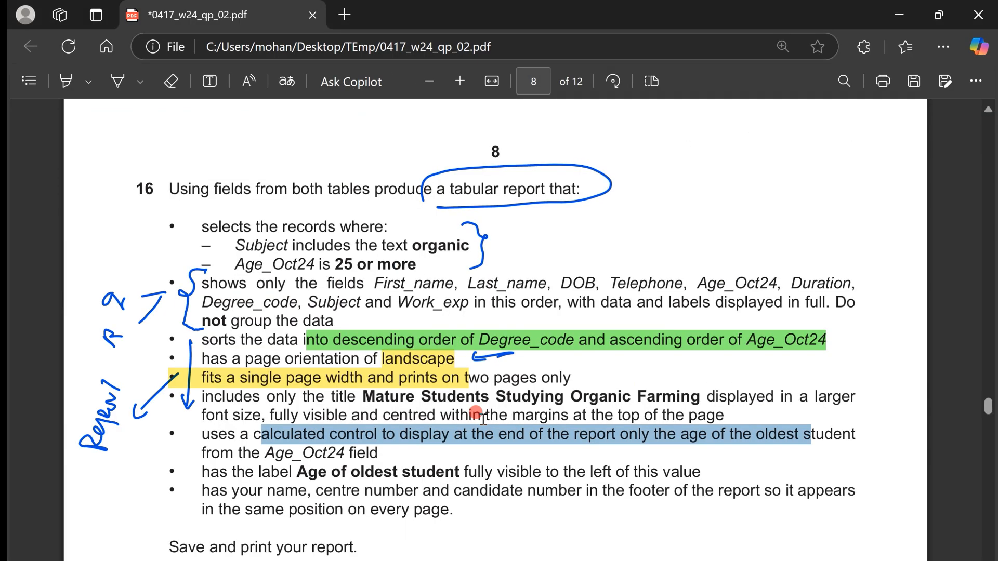
pyautogui.moveTo(297, 471); pyautogui.dragTo(455, 472)
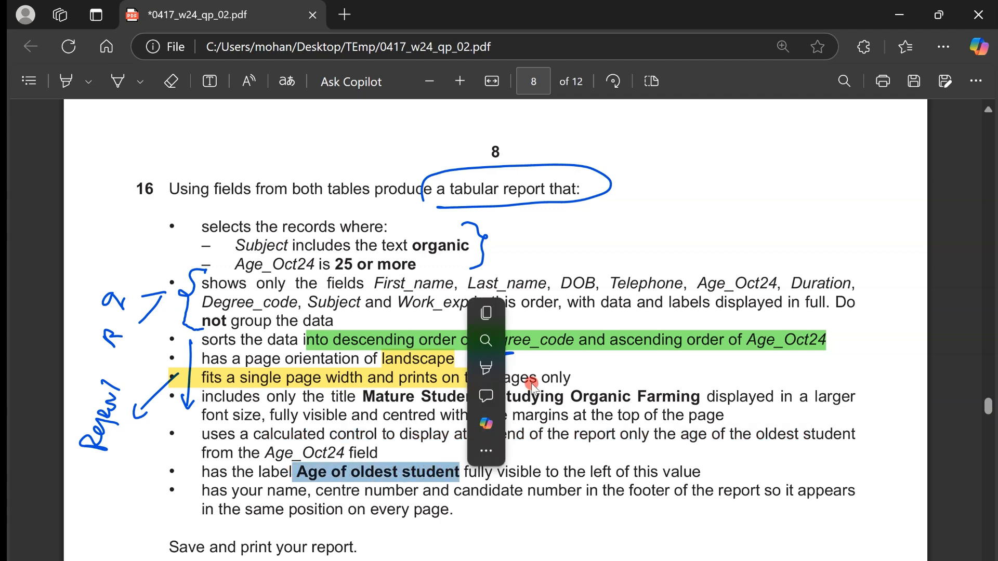
pyautogui.hotkey('alt', 'Tab')
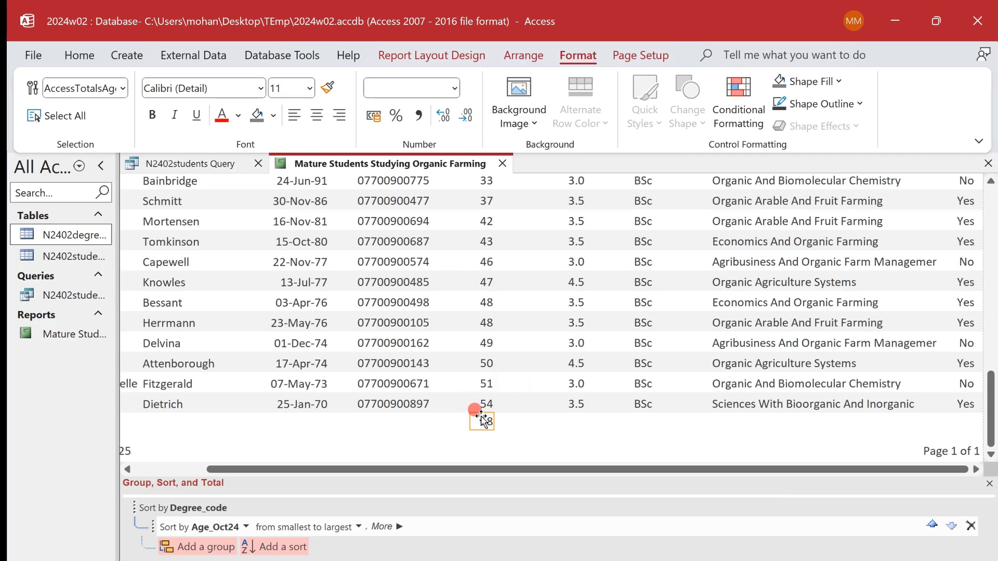
pyautogui.rightClick(481, 422)
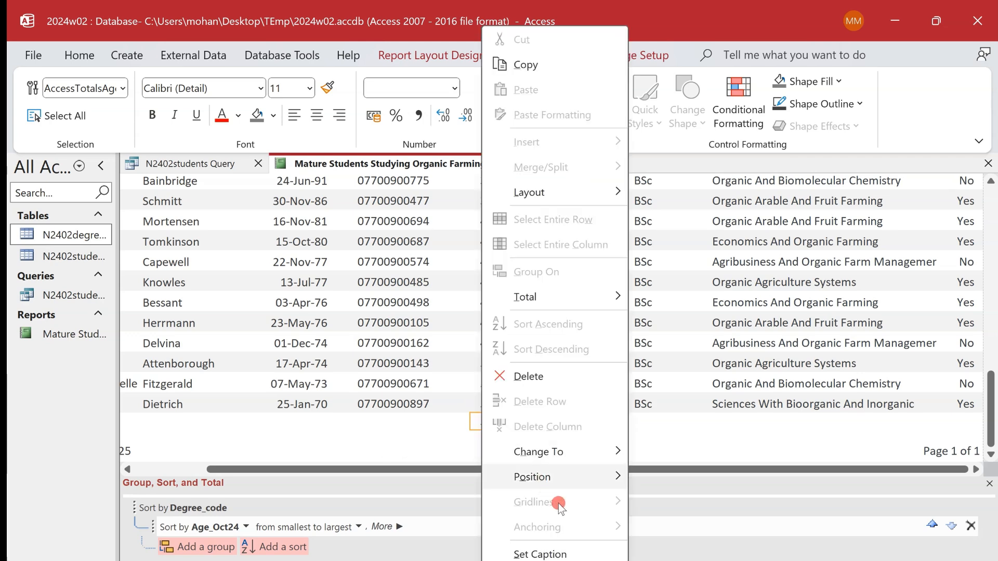
pyautogui.click(577, 553)
pyautogui.click(439, 242)
pyautogui.moveTo(467, 243); pyautogui.dragTo(346, 234)
pyautogui.write('Age of oldest student')
pyautogui.click(467, 302)
# - Check the exam paper's requirement for candidate details in the footer and open the report in Design View
pyautogui.hotkey('alt', 'Tab')
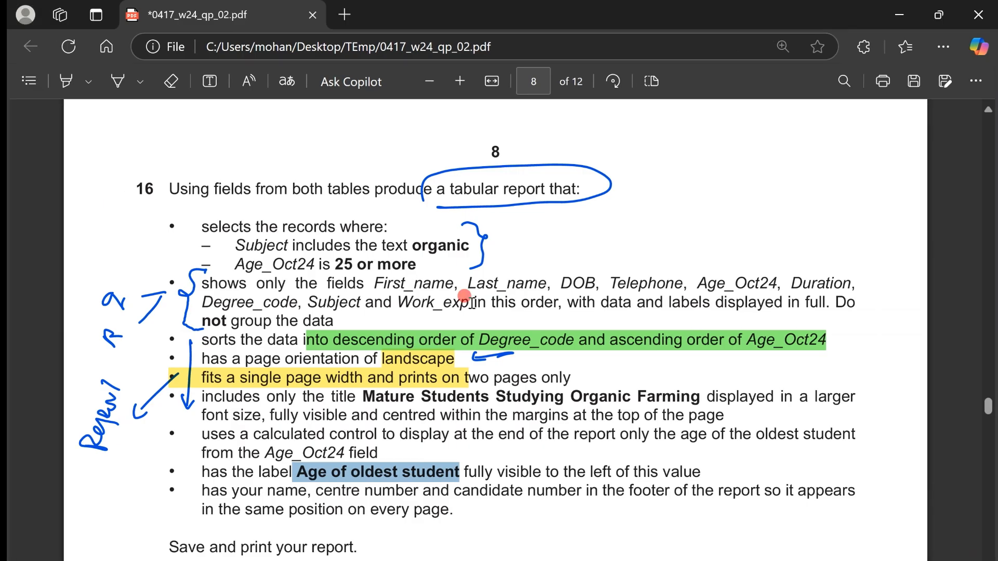
pyautogui.moveTo(364, 490); pyautogui.dragTo(687, 489)
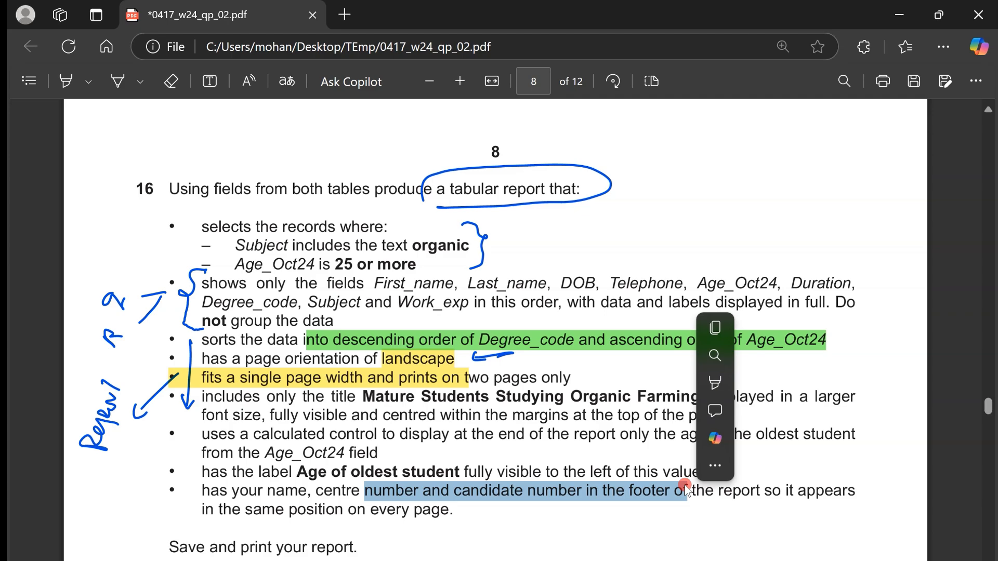
pyautogui.hotkey('alt', 'Tab')
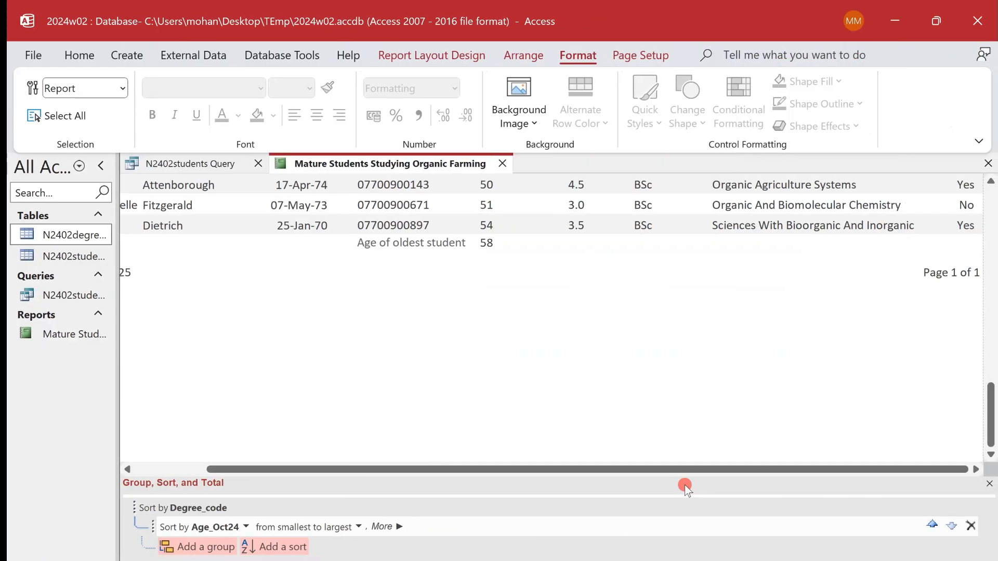
pyautogui.rightClick(415, 165)
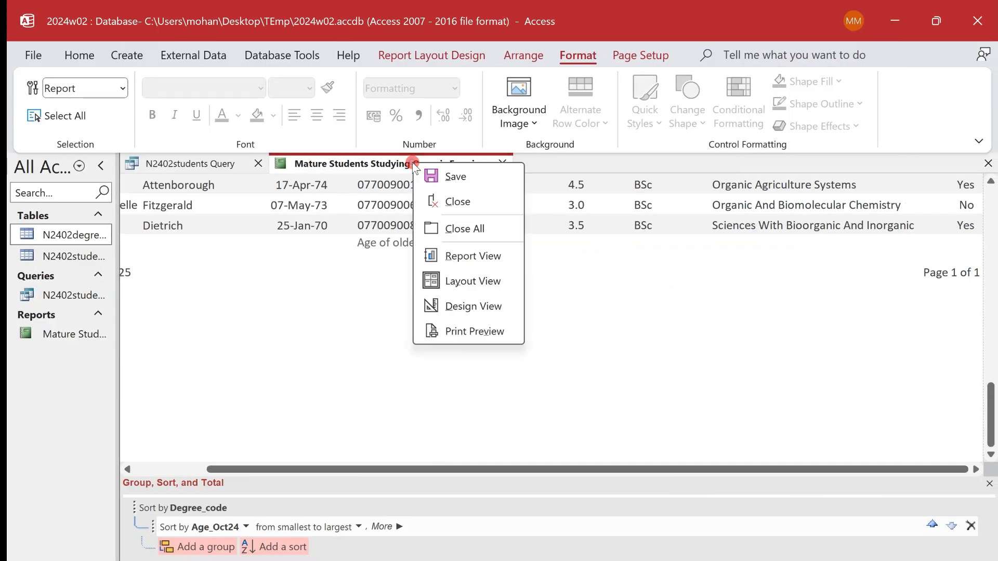
pyautogui.click(471, 307)
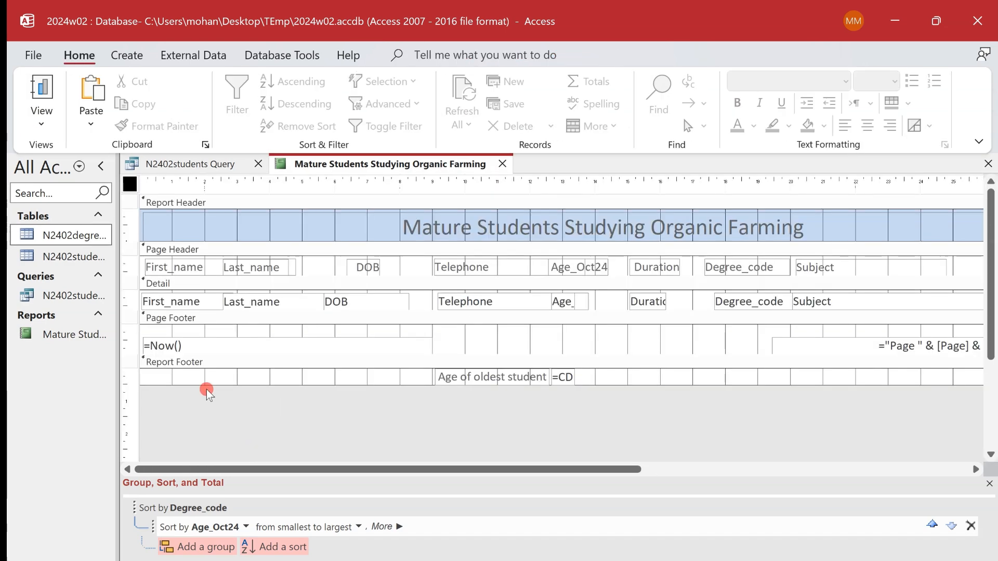
# - Widen the calculated age control in the Report Footer to show more of its formula
pyautogui.click(165, 318)
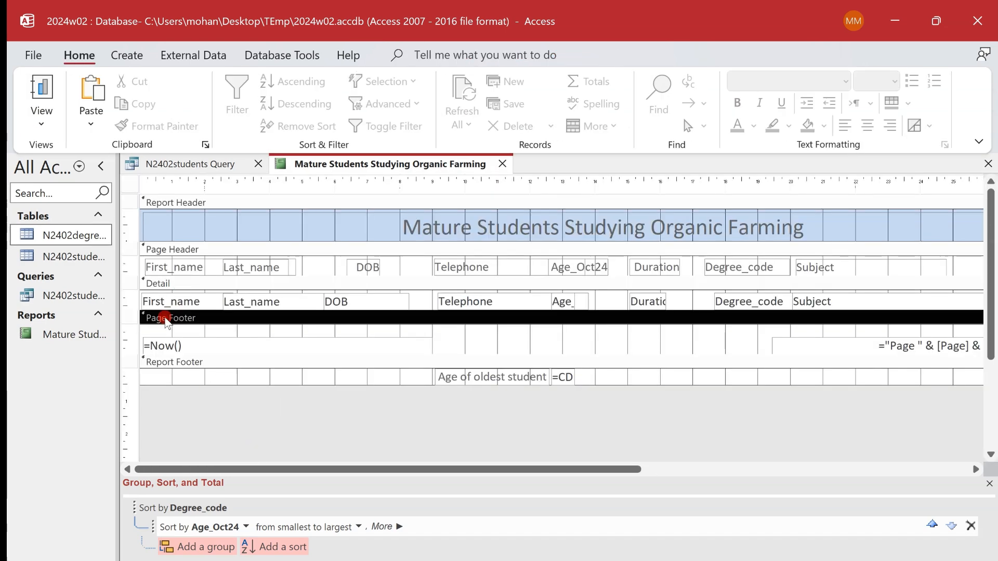
pyautogui.click(181, 362)
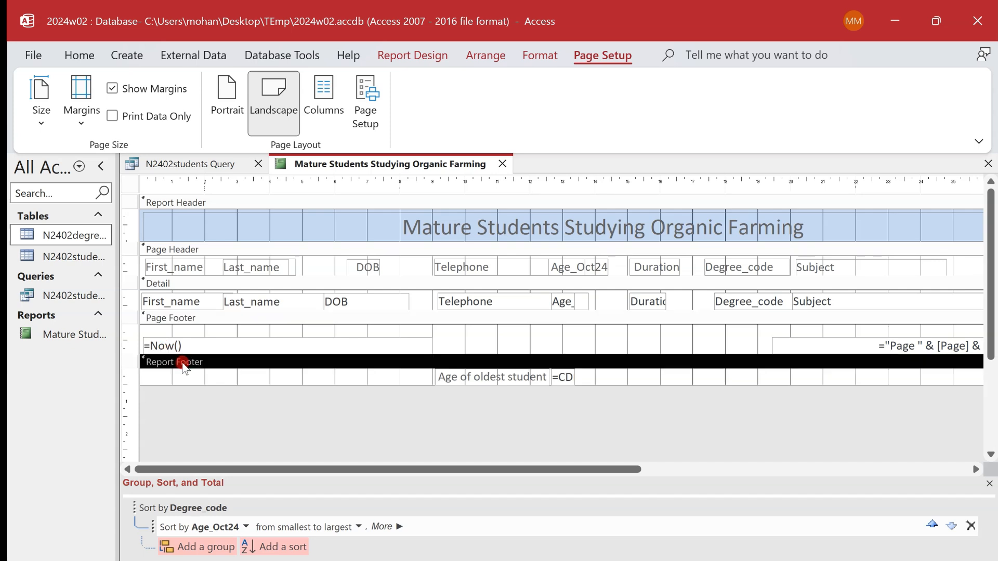
pyautogui.click(564, 380)
pyautogui.moveTo(575, 377); pyautogui.dragTo(651, 378)
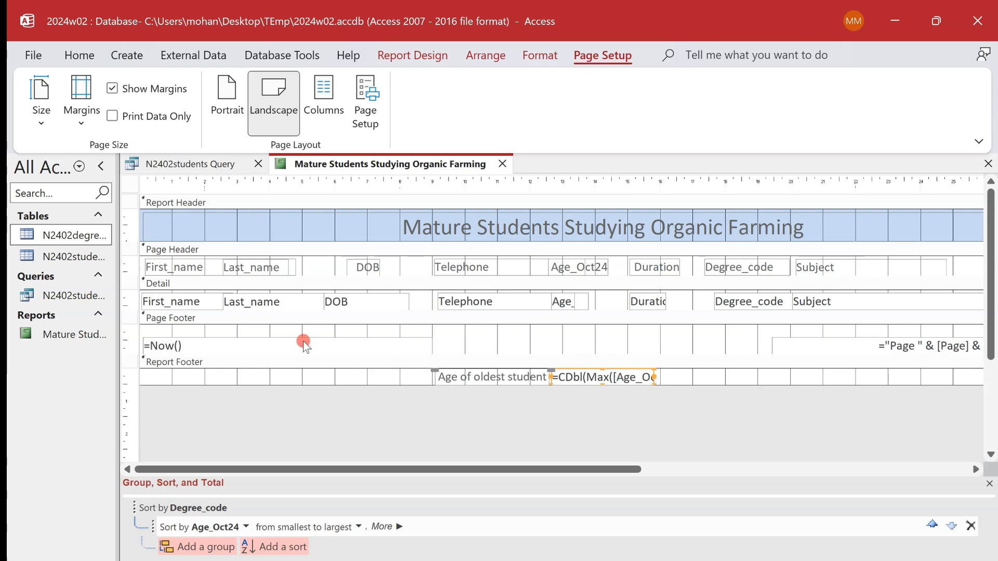
# - Add a label in the Page Footer, between the date and page number controls, containing the candidate's name, centre number and candidate number
pyautogui.click(172, 319)
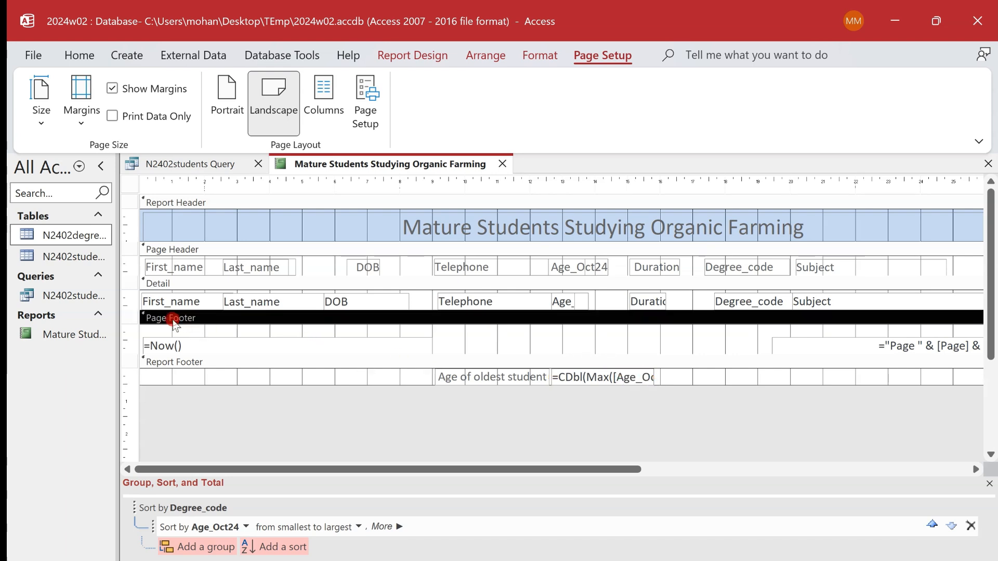
pyautogui.click(418, 54)
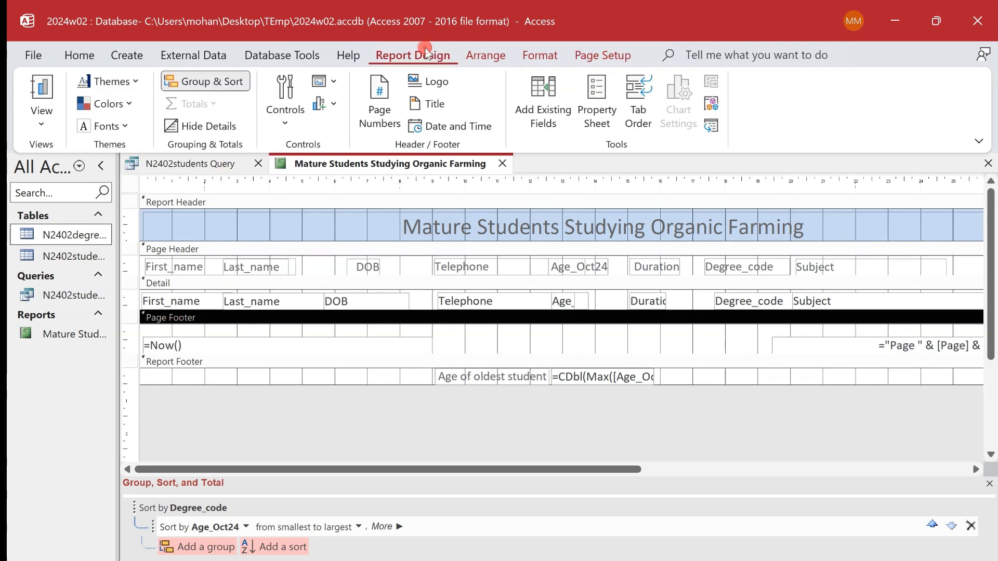
pyautogui.click(289, 115)
pyautogui.click(357, 150)
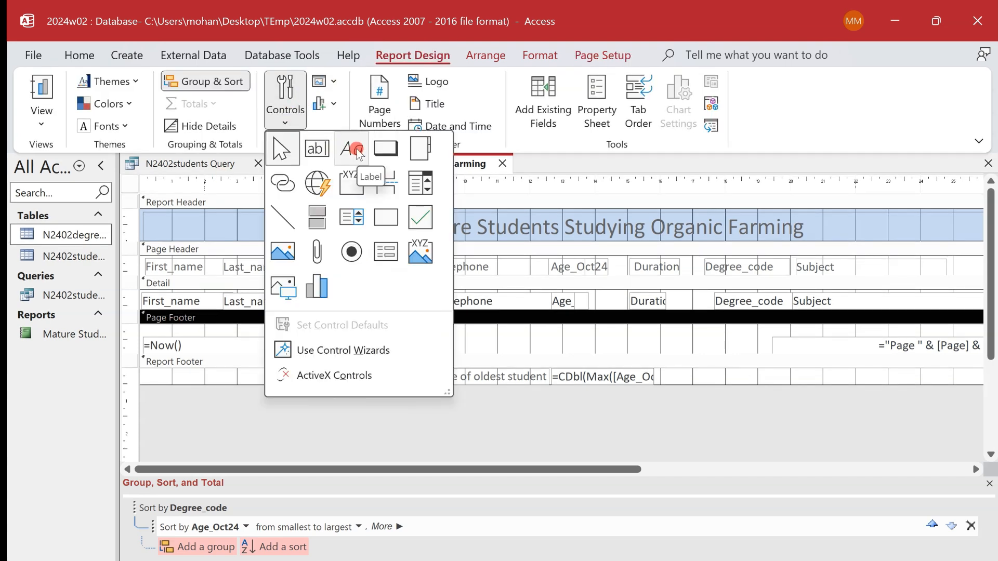
pyautogui.click(357, 151)
pyautogui.moveTo(446, 329); pyautogui.dragTo(764, 354)
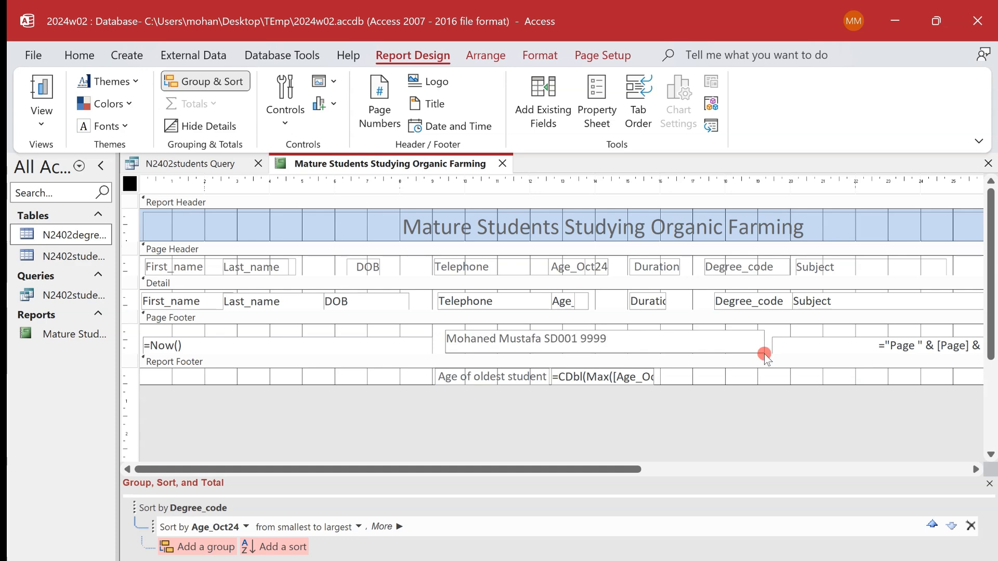
# - Check the exam paper's instruction on saving and printing the report, and show the report in Print Preview
pyautogui.click(683, 557)
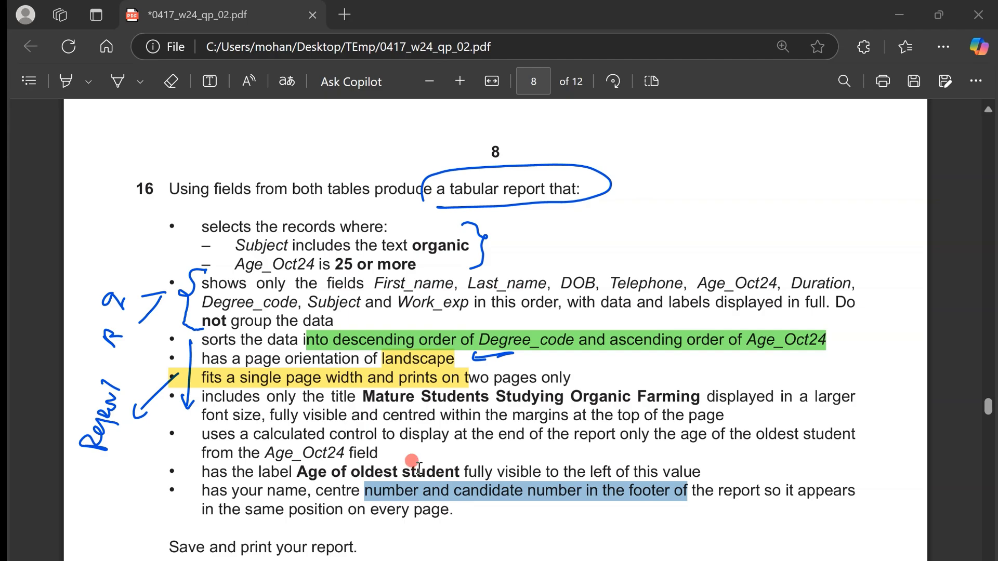
pyautogui.scroll(-3, 419, 468)
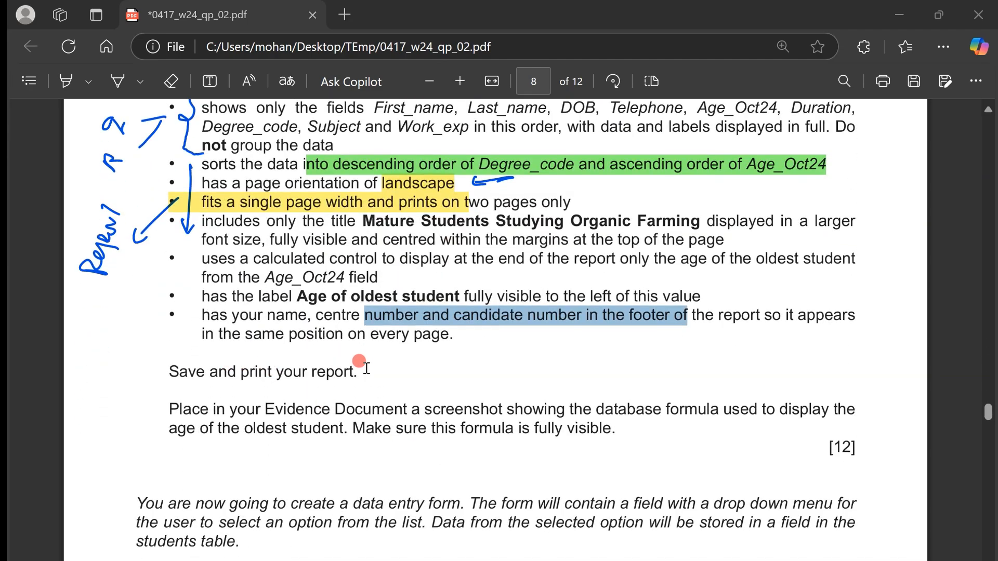
pyautogui.hotkey('alt', 'Tab')
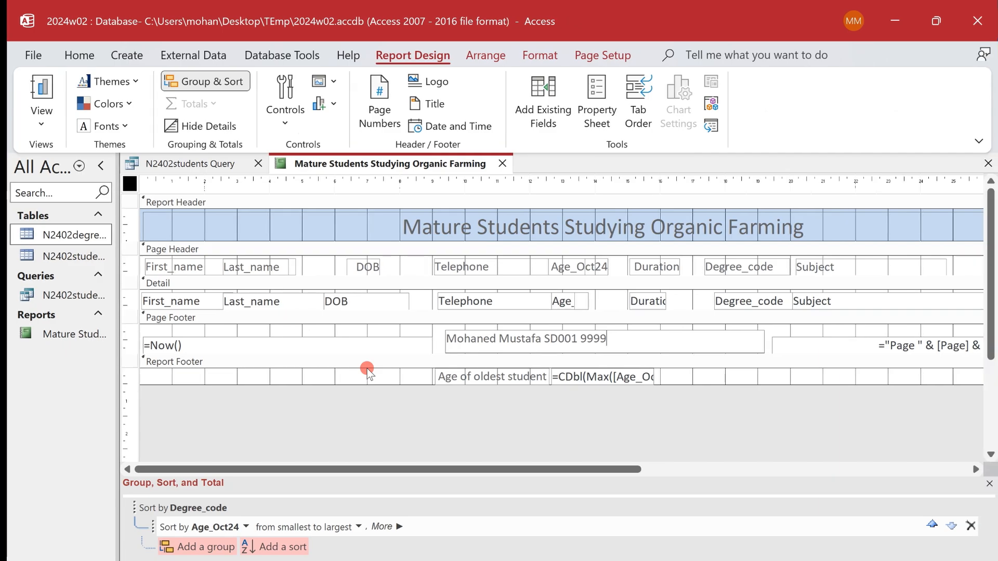
pyautogui.rightClick(298, 165)
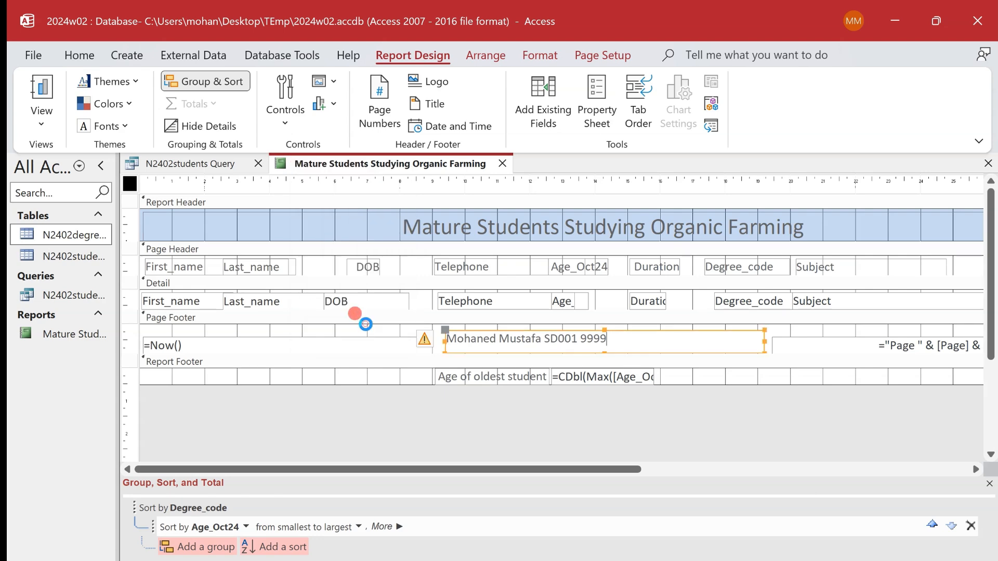
pyautogui.click(359, 330)
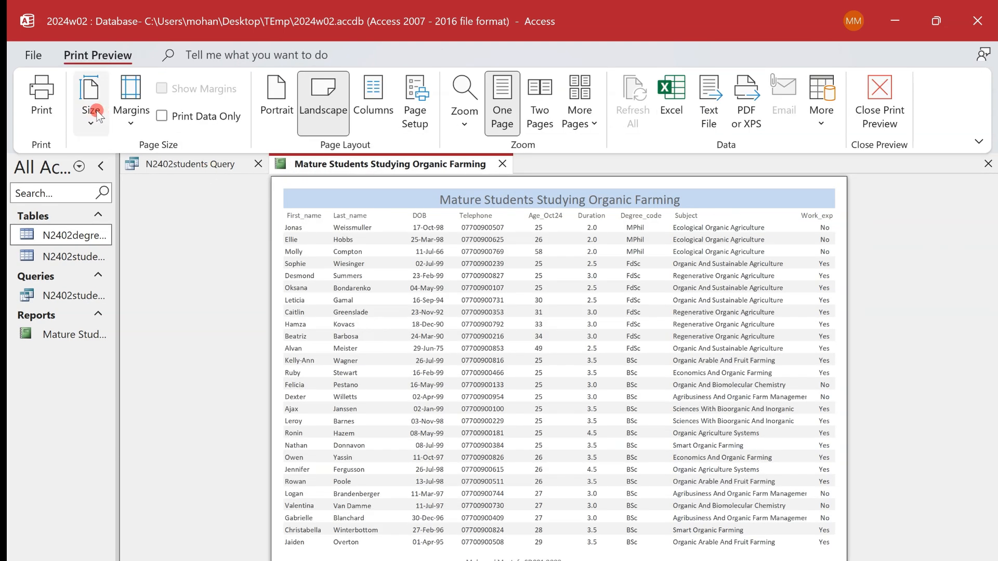
# - Print all pages of the report with Microsoft Print to PDF, saving the output as Report 1 in the Desktop's TEmp folder
pyautogui.click(41, 87)
pyautogui.click(40, 84)
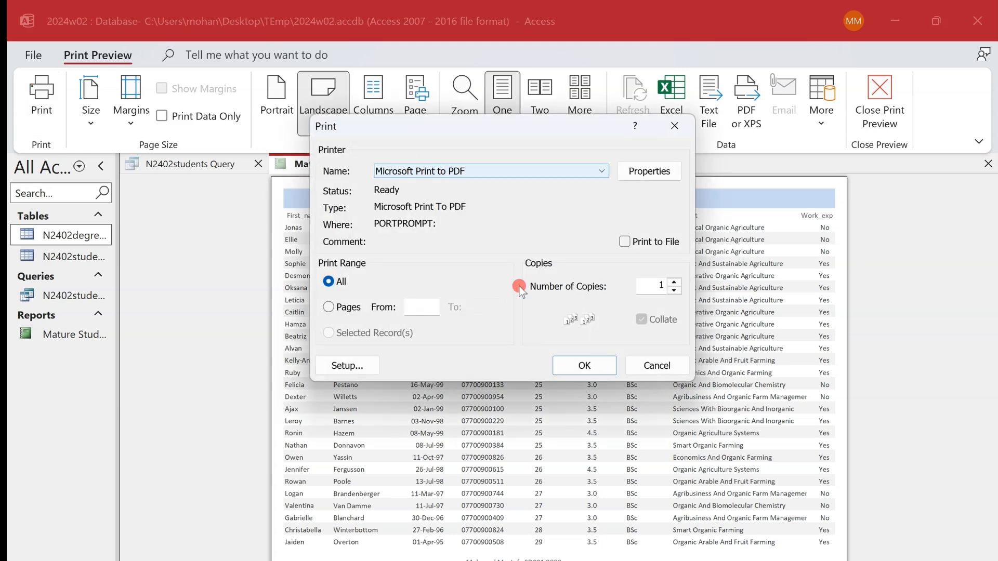
pyautogui.click(584, 364)
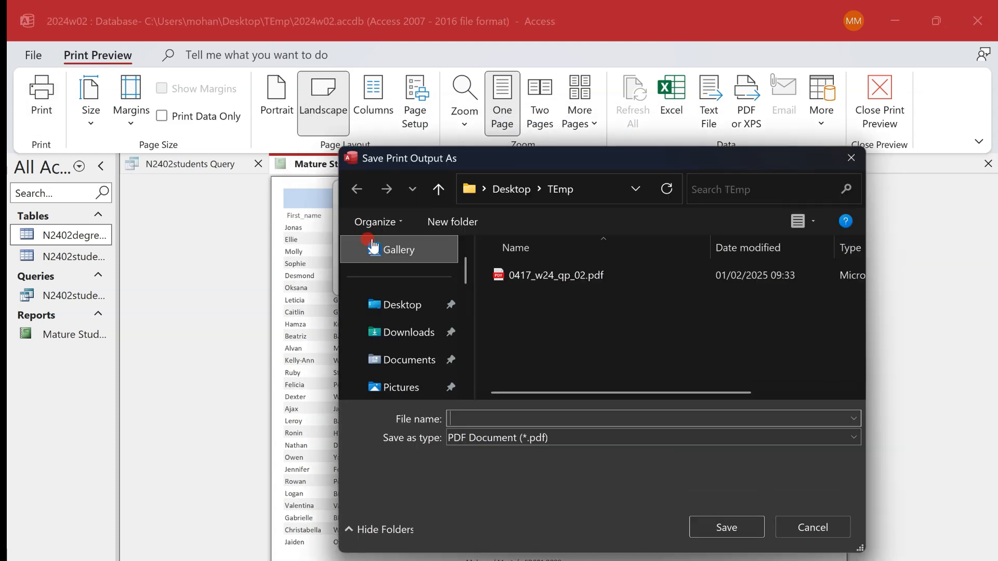
pyautogui.click(397, 308)
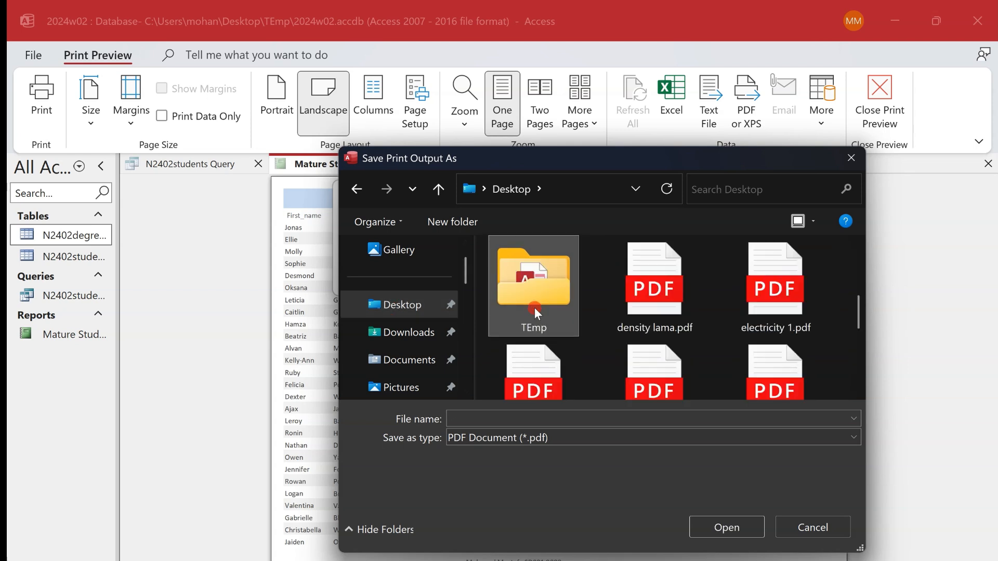
pyautogui.doubleClick(535, 308)
pyautogui.click(523, 419)
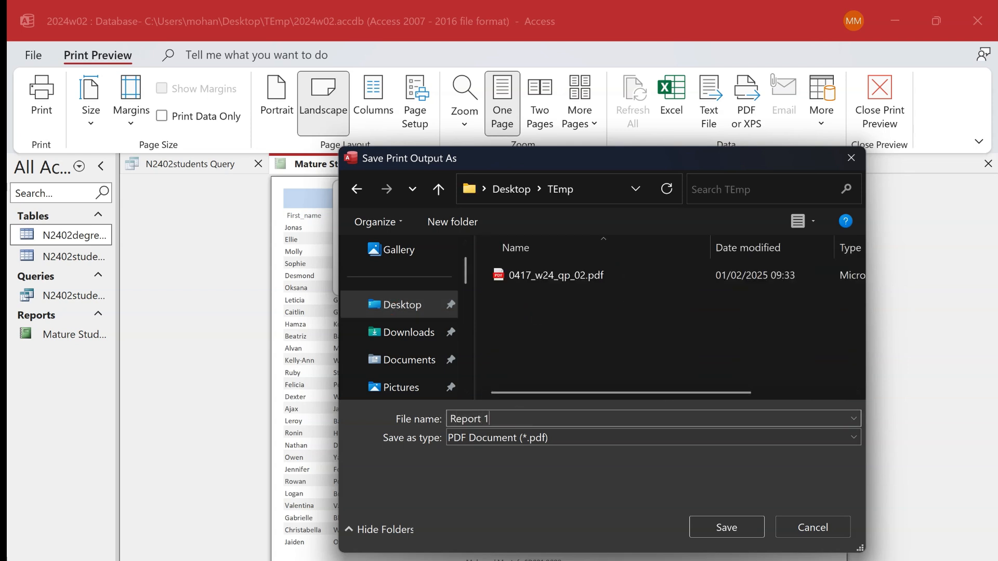
pyautogui.click(741, 527)
# - Return the report to Design View and read the exam paper's evidence requirement for the oldest-student age formula
pyautogui.rightClick(457, 167)
pyautogui.click(496, 308)
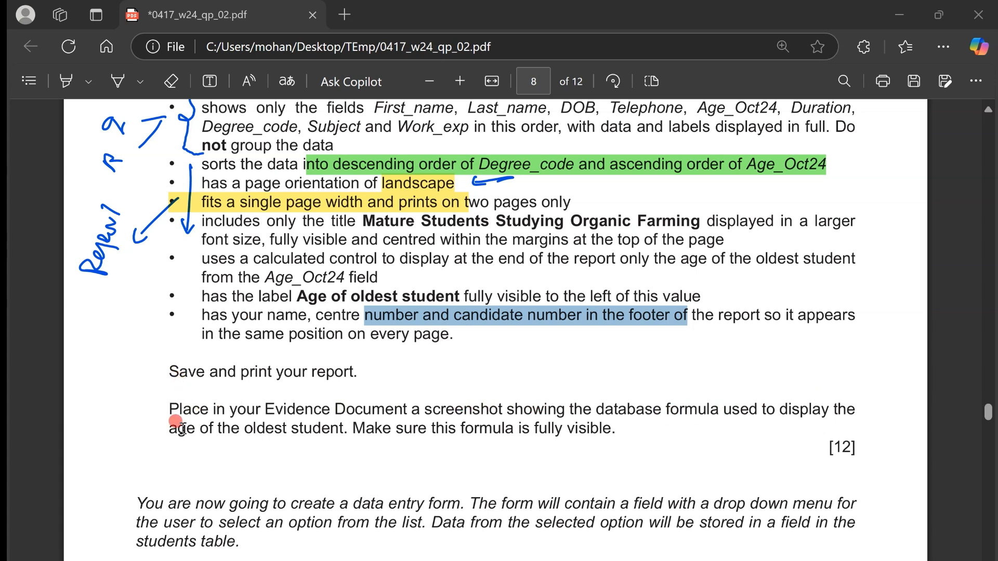
pyautogui.moveTo(173, 429); pyautogui.dragTo(353, 435)
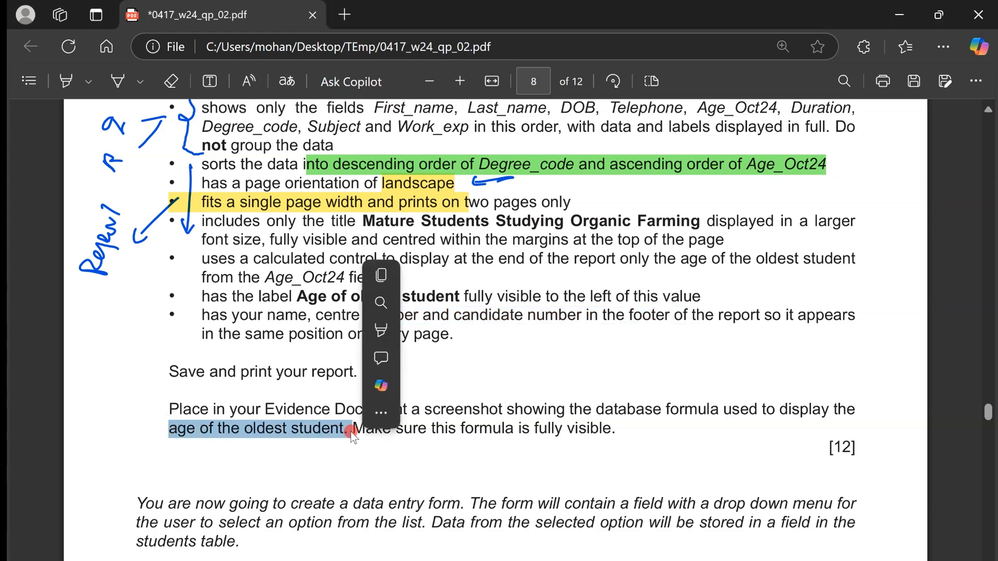
pyautogui.scroll(4, 353, 437)
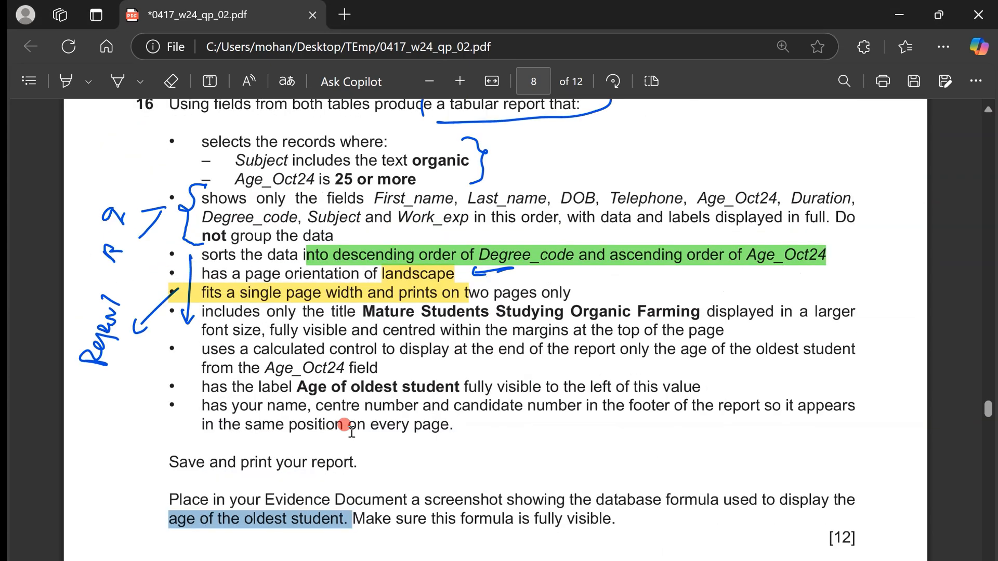
pyautogui.scroll(-4, 351, 430)
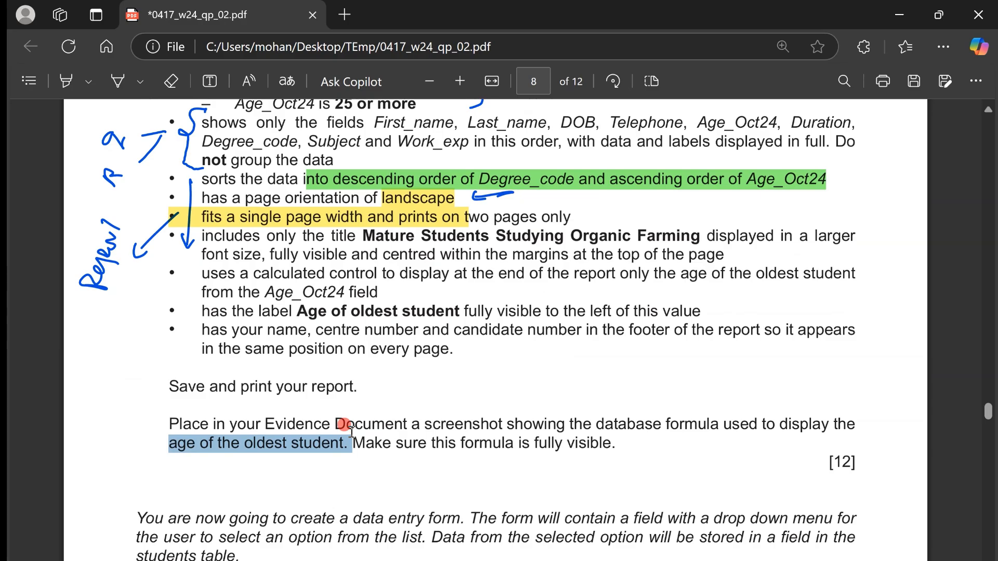
# - Widen the calculated age control in the Report Footer until the whole formula =CDbl(Max([Age_Oct24])) fits
pyautogui.hotkey('alt', 'Tab')
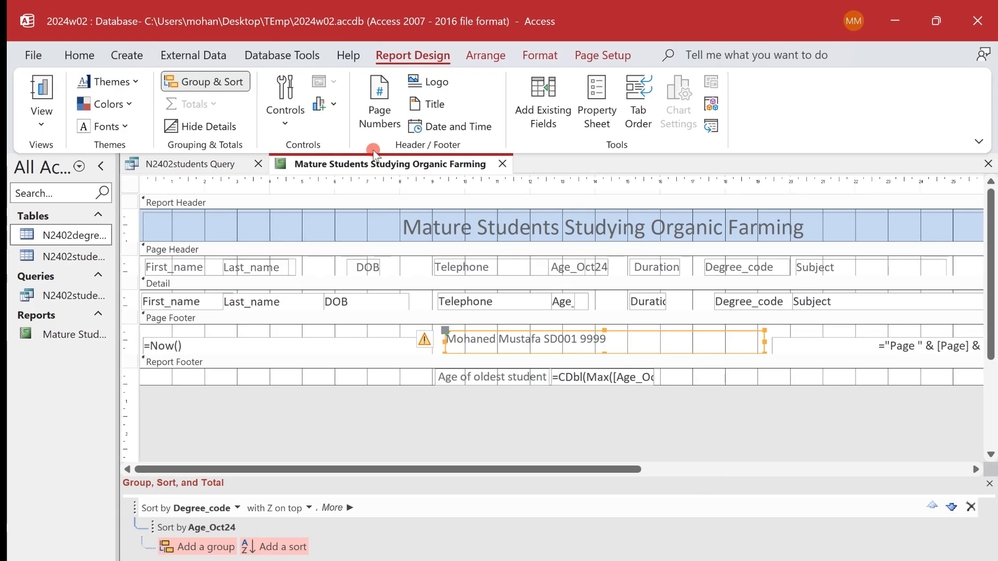
pyautogui.rightClick(366, 164)
pyautogui.click(411, 301)
pyautogui.click(647, 378)
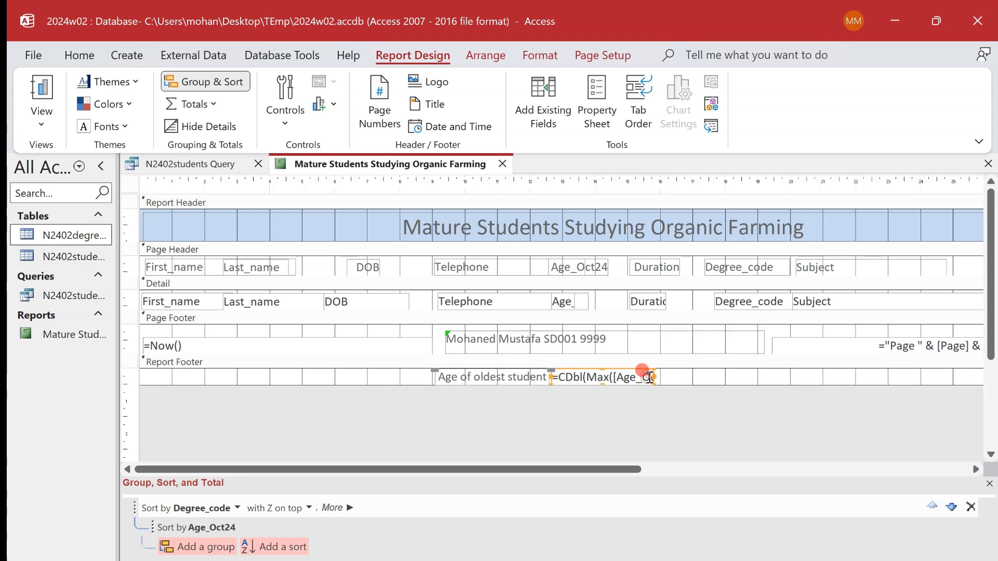
pyautogui.moveTo(655, 378); pyautogui.dragTo(702, 380)
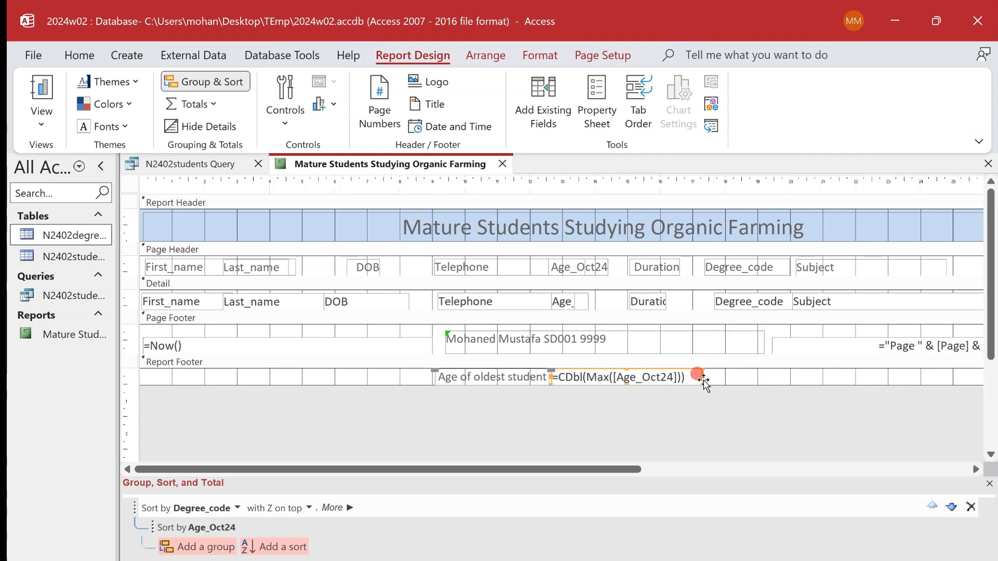
pyautogui.click(763, 382)
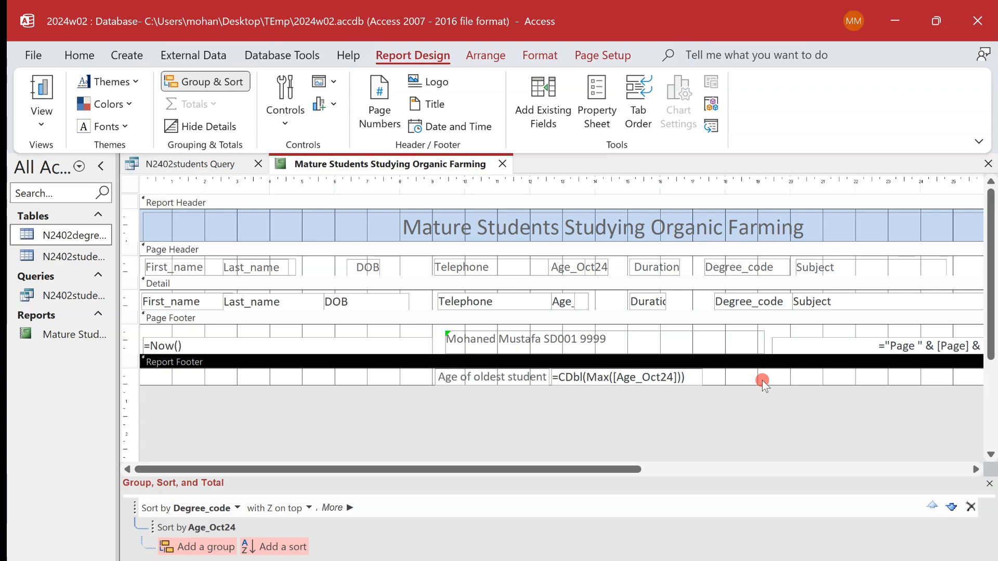
# - Capture a rectangular screenshot of the =CDbl(Max([Age_Oct24])) formula in the Report Footer
pyautogui.press('super+shift+s')
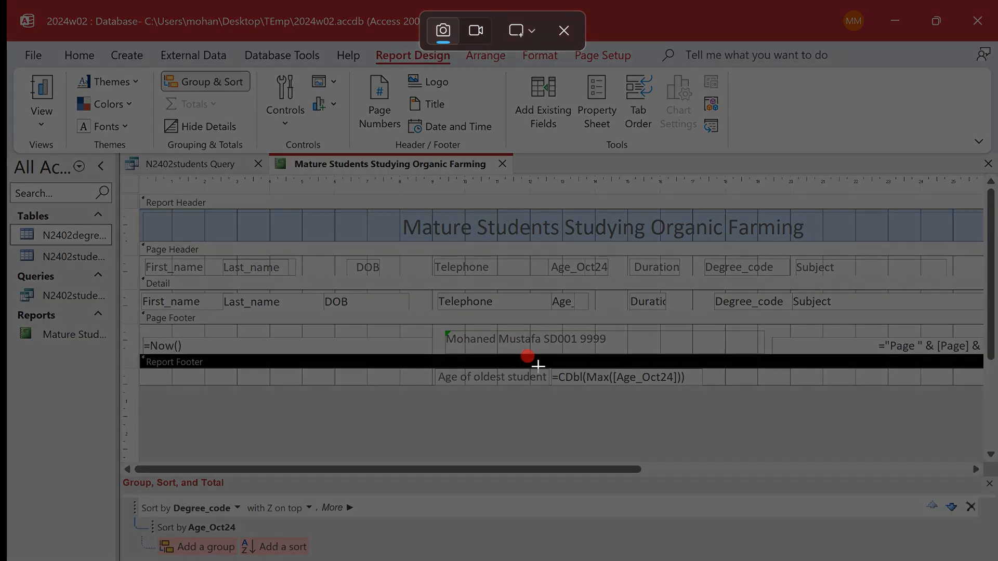
pyautogui.moveTo(545, 366); pyautogui.dragTo(700, 386)
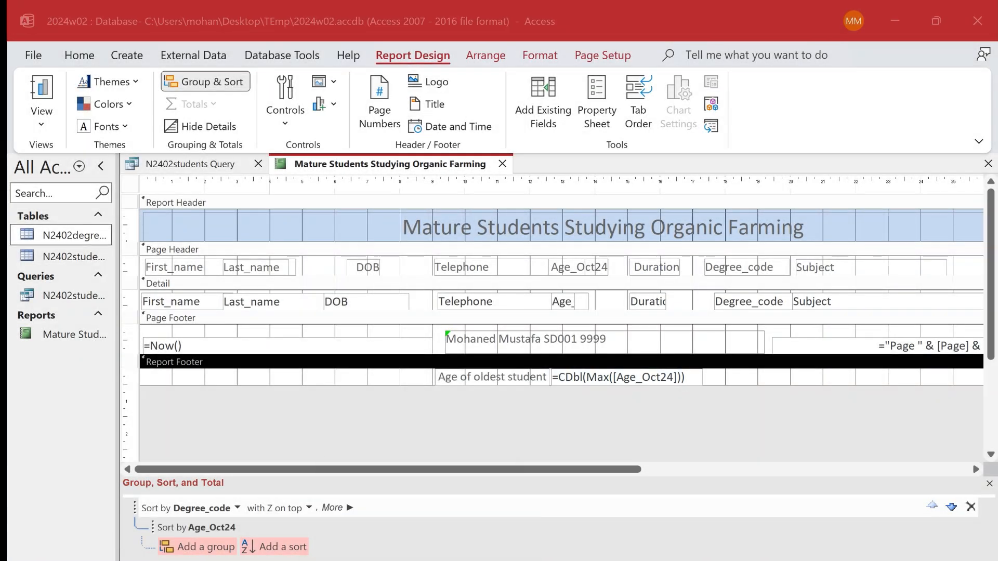
pyautogui.click(436, 481)
# - Switch to the Word evidence document, add the heading "Evidence 16:" below the step 15 evidence and paste the formula screenshot under it
pyautogui.hotkey('alt', 'Tab')
pyautogui.scroll(3, 436, 479)
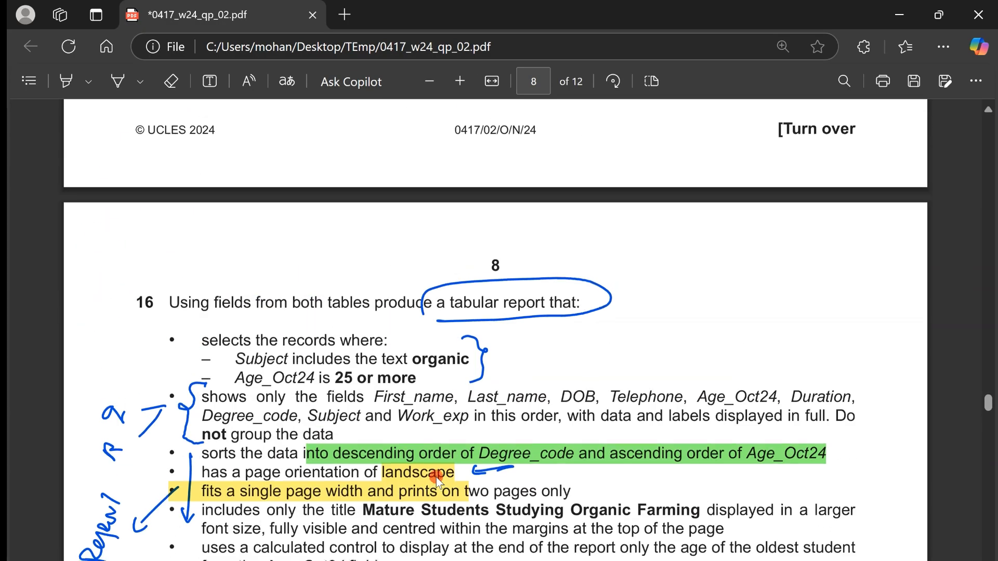
pyautogui.hotkey('alt', 'Tab')
pyautogui.click(258, 523)
pyautogui.click(258, 525)
pyautogui.write('Evidence 16:')
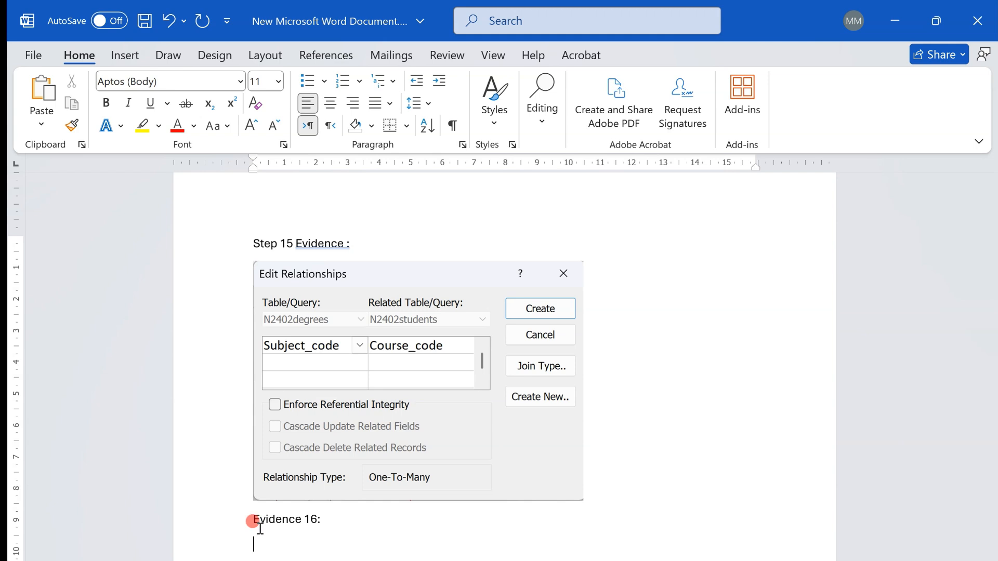
pyautogui.hotkey('ctrl', 'v')
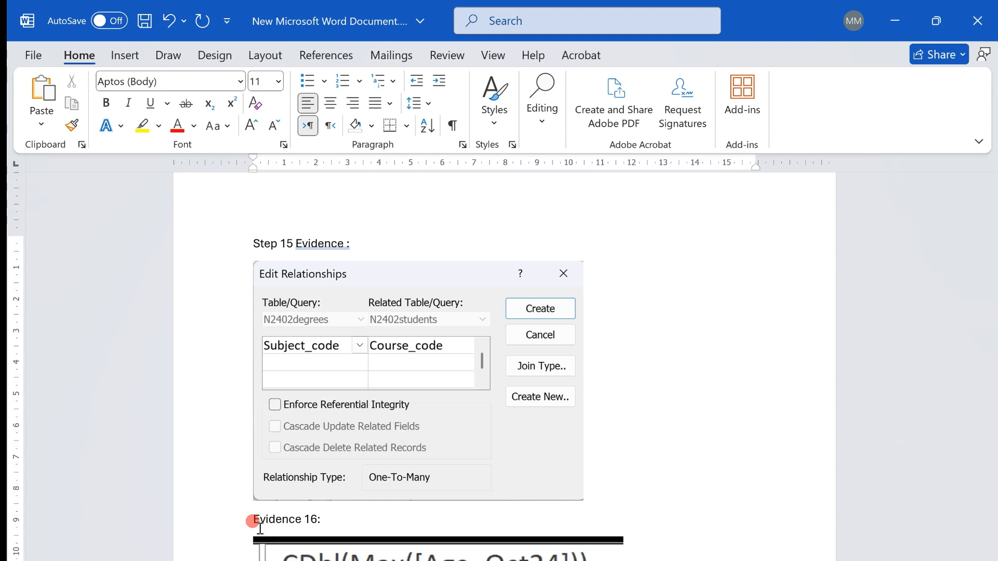
# - Shrink the pasted formula screenshot to roughly half its width
pyautogui.click(557, 552)
pyautogui.moveTo(624, 549); pyautogui.dragTo(452, 549)
pyautogui.click(574, 541)
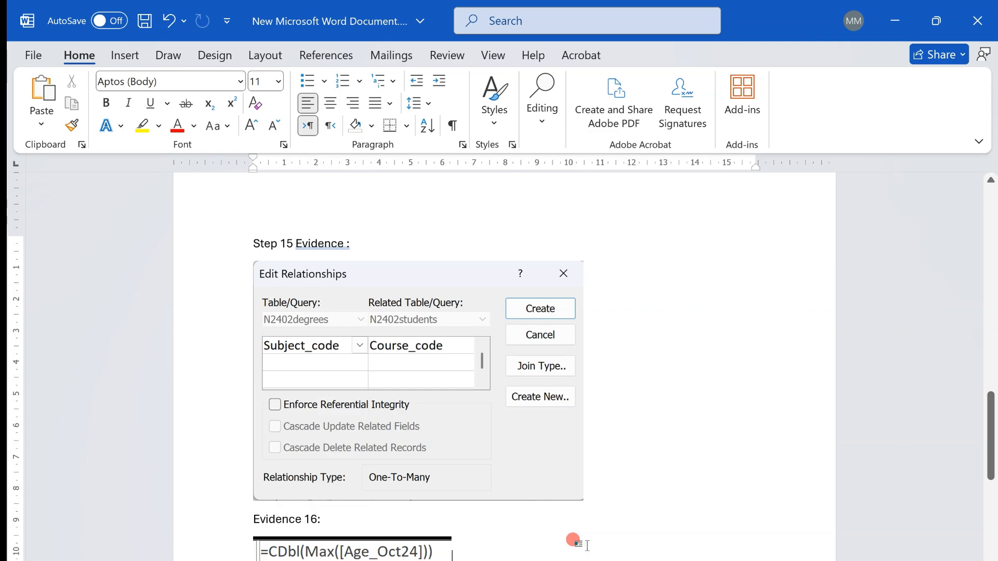
# - Switch to the exam paper and read task 17's requirements for the columnar data entry form
pyautogui.hotkey('alt', 'Tab')
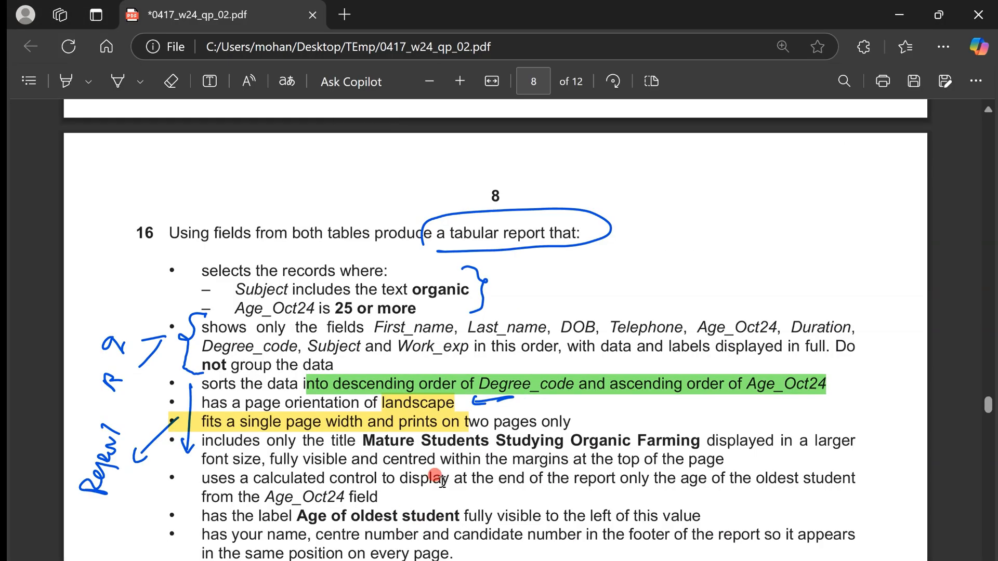
pyautogui.scroll(-6, 441, 479)
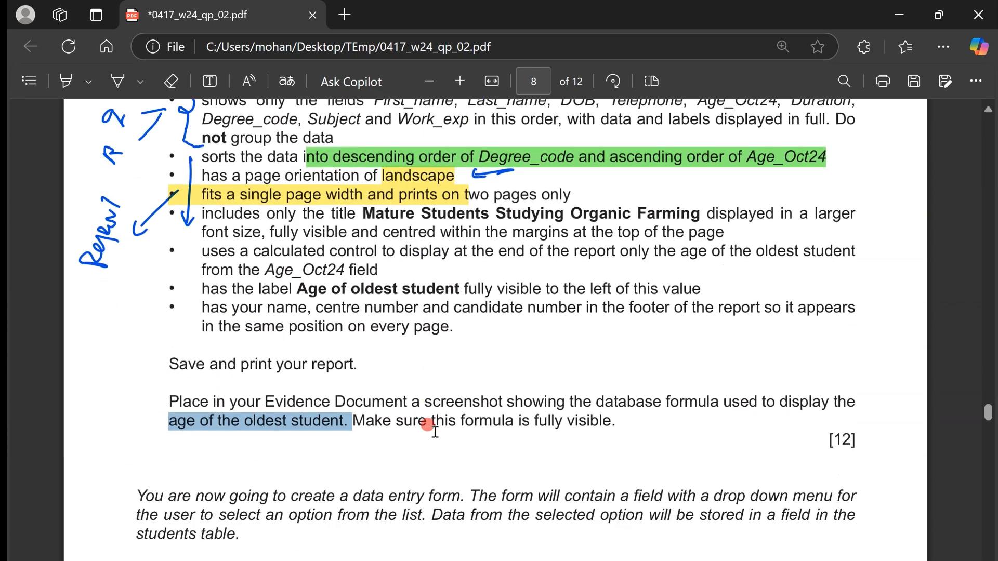
pyautogui.scroll(-3, 434, 432)
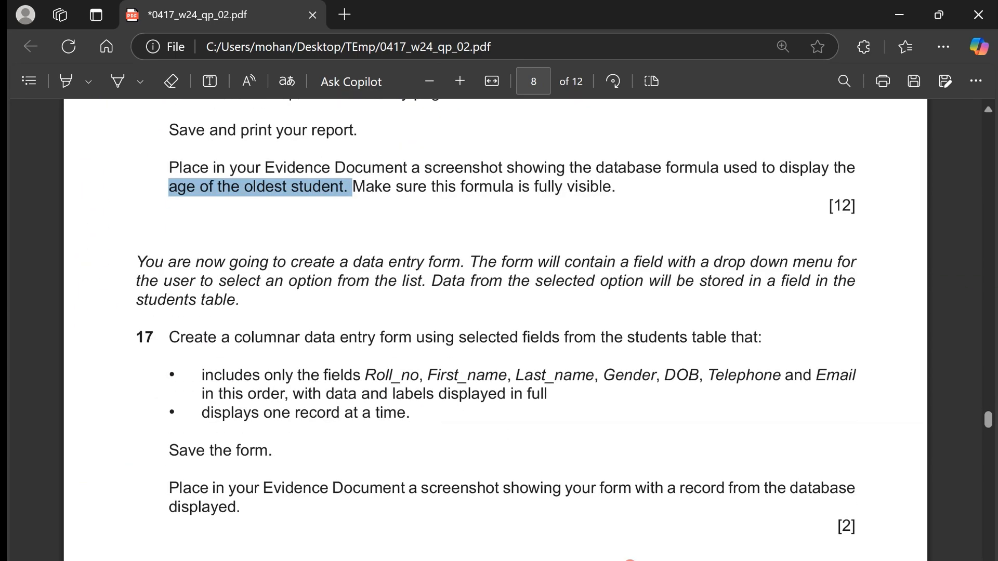
pyautogui.click(737, 388)
# - Draw pen marks on the PDF: circle "data entry form", "drop down" and 17, underline the key phrases between, and bracket task 17's requirements
pyautogui.click(118, 80)
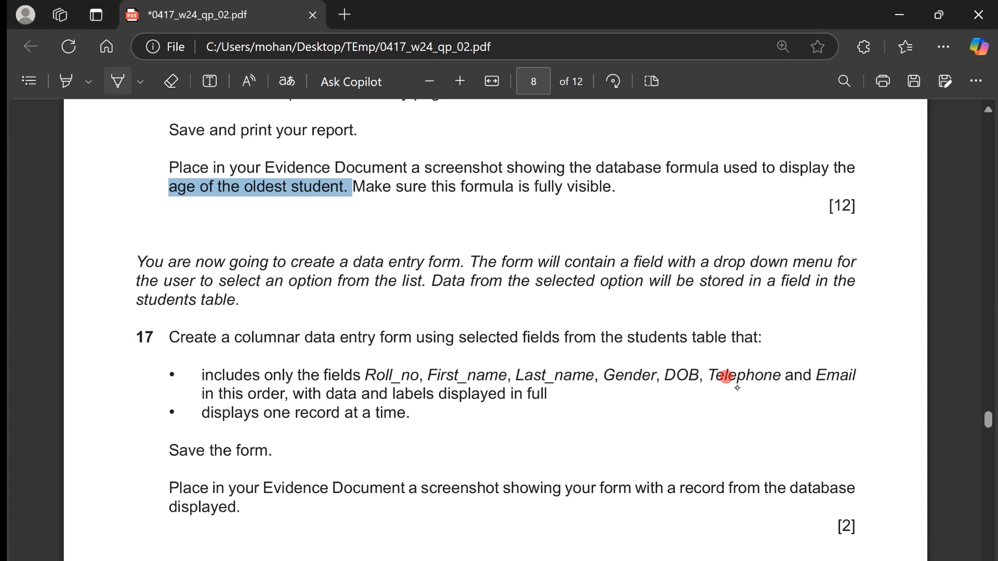
pyautogui.moveTo(447, 235)
pyautogui.mouseDown()
pyautogui.moveTo(439, 282)
pyautogui.moveTo(450, 238)
pyautogui.mouseUp()
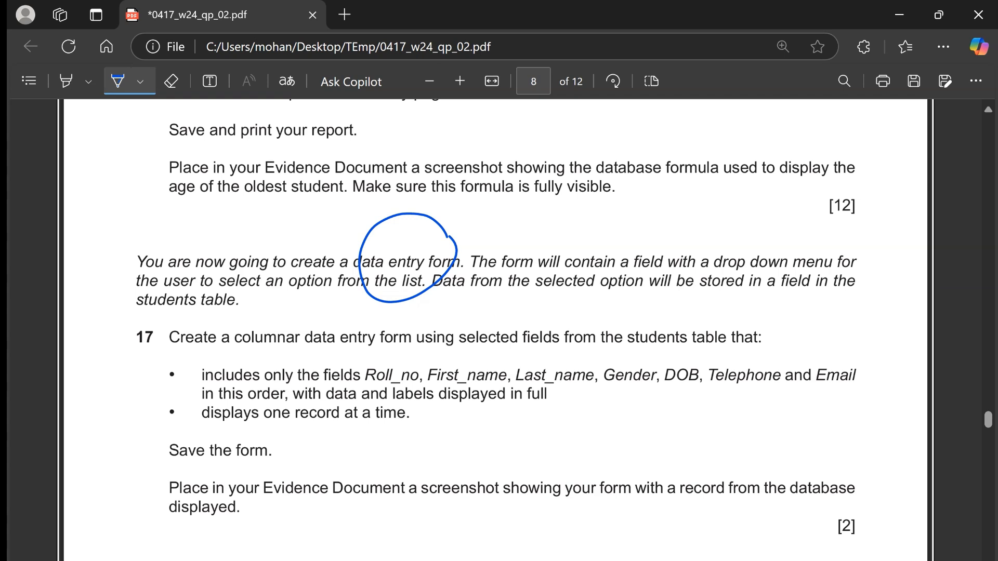
pyautogui.moveTo(800, 242); pyautogui.dragTo(777, 224)
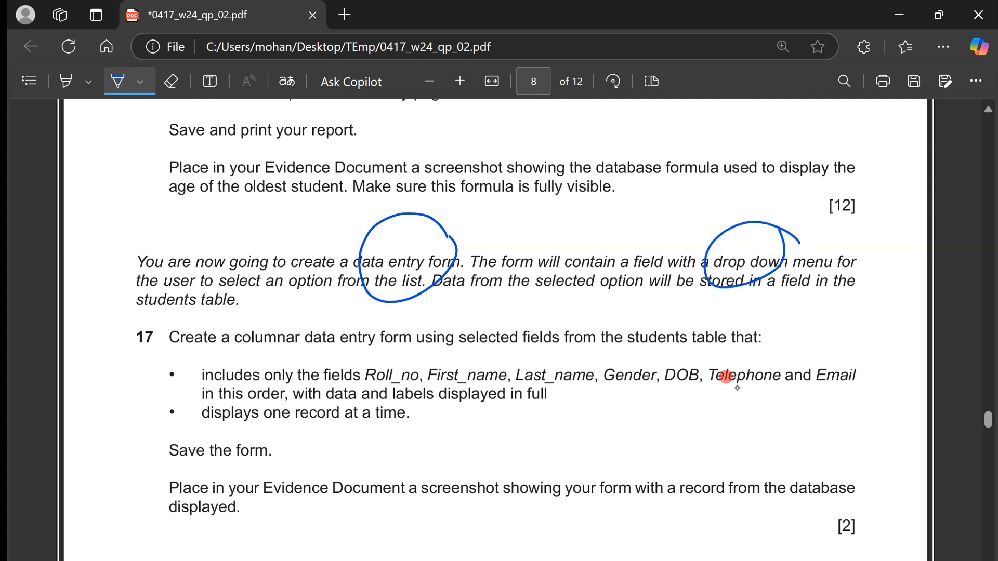
pyautogui.moveTo(298, 292); pyautogui.dragTo(374, 301)
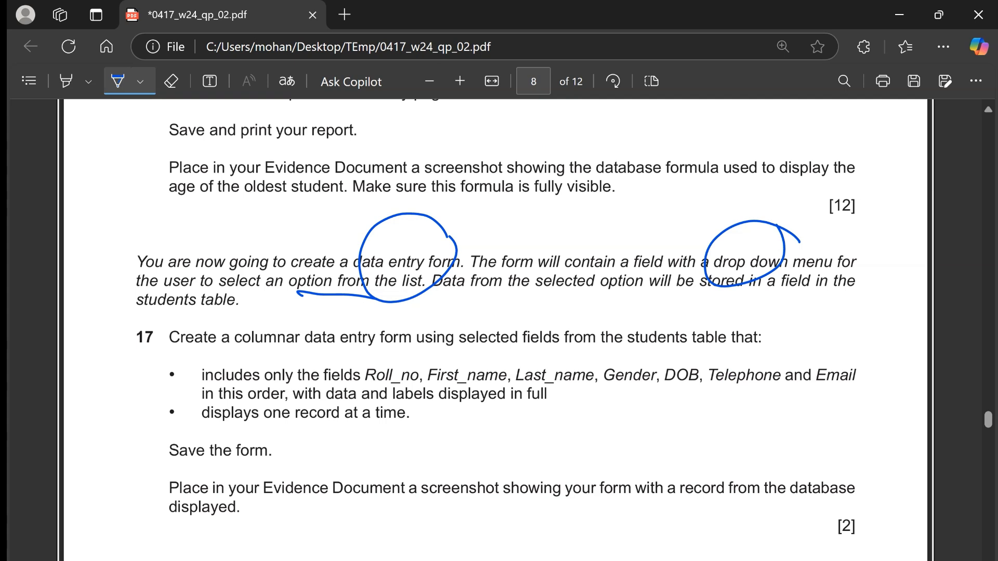
pyautogui.moveTo(776, 290); pyautogui.dragTo(816, 295)
pyautogui.moveTo(116, 317); pyautogui.dragTo(234, 316)
pyautogui.moveTo(153, 330)
pyautogui.mouseDown()
pyautogui.moveTo(177, 328)
pyautogui.moveTo(140, 318)
pyautogui.mouseUp()
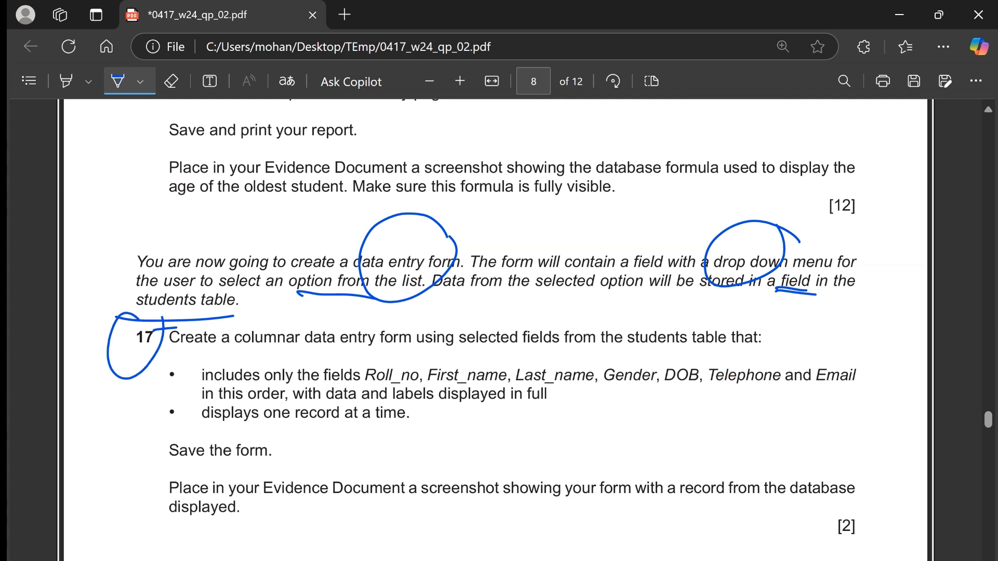
pyautogui.moveTo(843, 344)
pyautogui.mouseDown()
pyautogui.moveTo(878, 406)
pyautogui.moveTo(856, 427)
pyautogui.mouseUp()
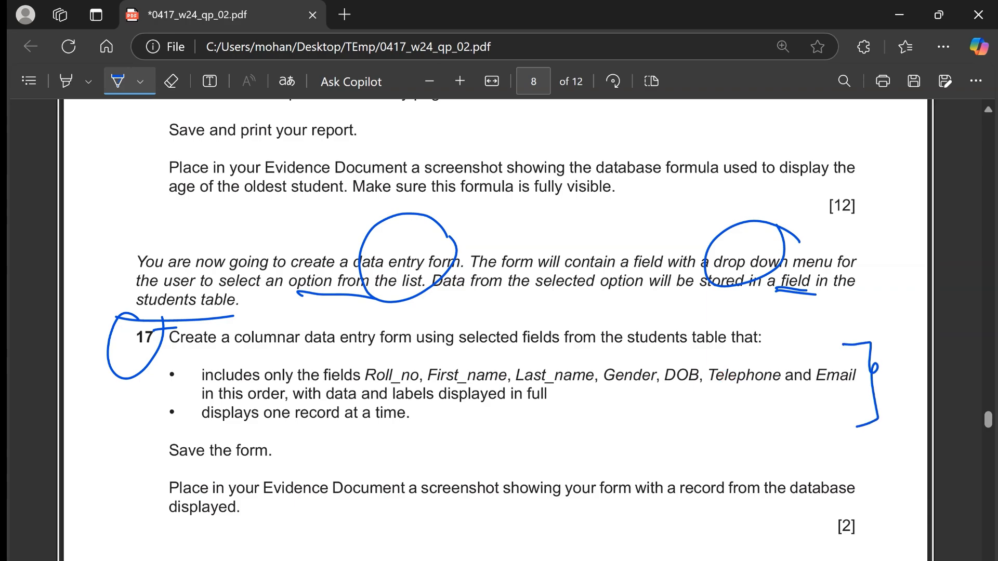
# - Switch to Access and close the Mature Students Studying Organic Farming report and the N2402students Query
pyautogui.hotkey('alt', 'Tab')
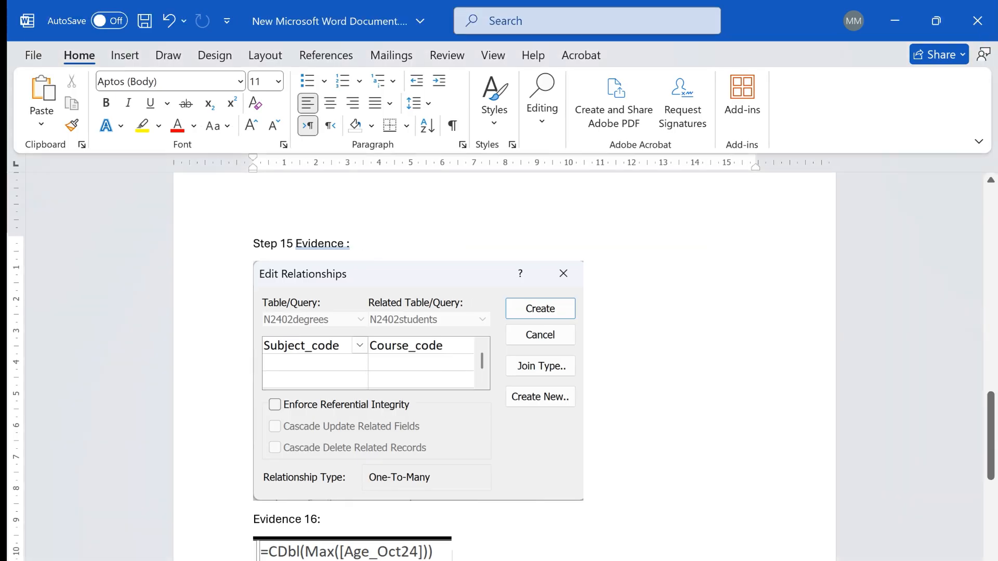
pyautogui.hotkey('alt', 'Tab')
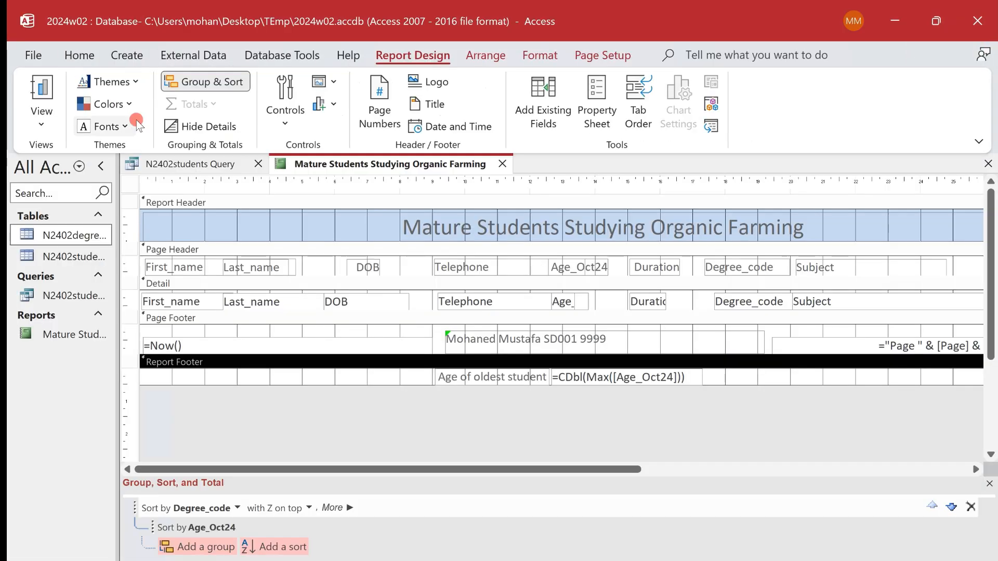
pyautogui.click(503, 164)
pyautogui.click(483, 361)
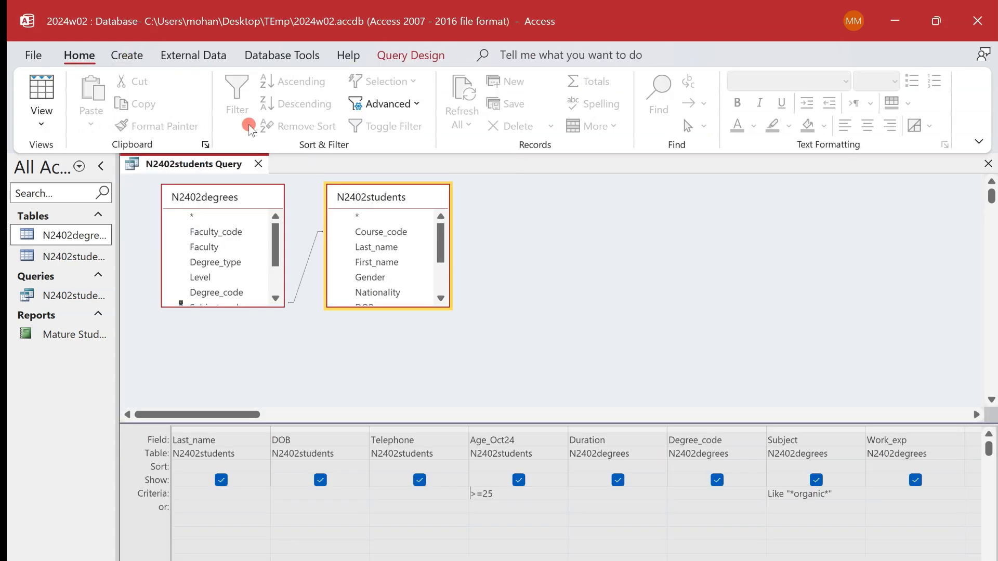
pyautogui.click(259, 164)
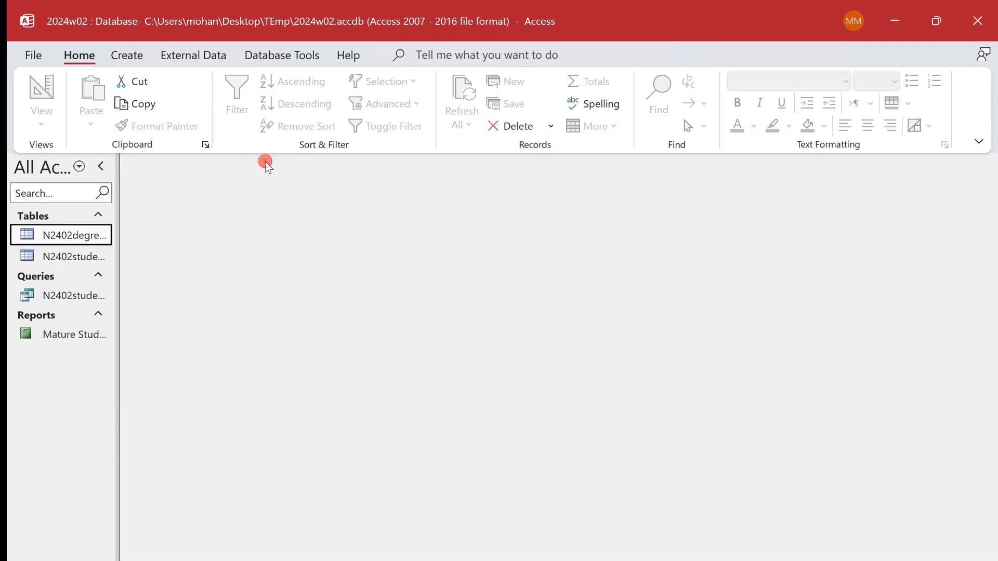
# - Start a new form with the Form Wizard, using the N2402students table as its source
pyautogui.click(129, 55)
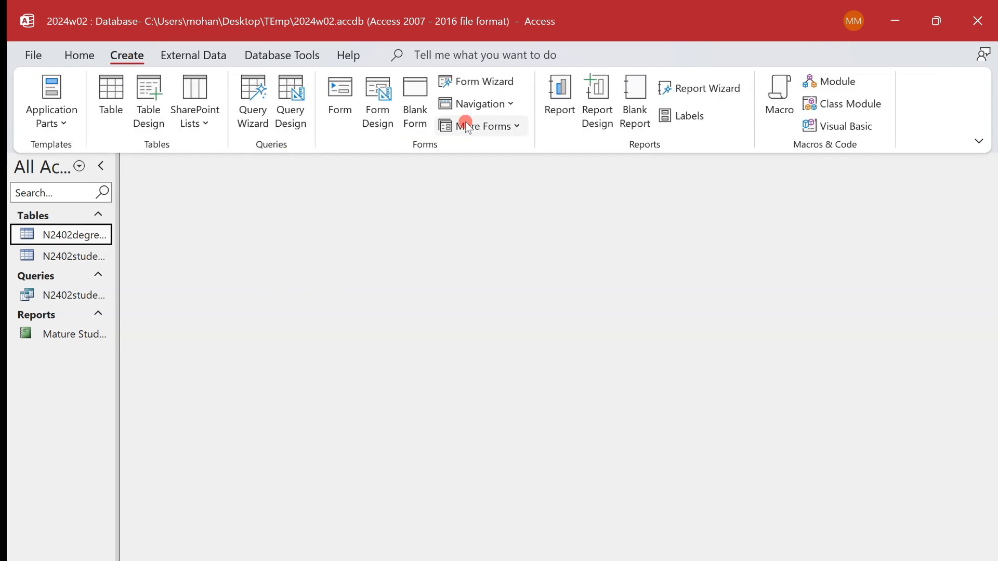
pyautogui.click(501, 83)
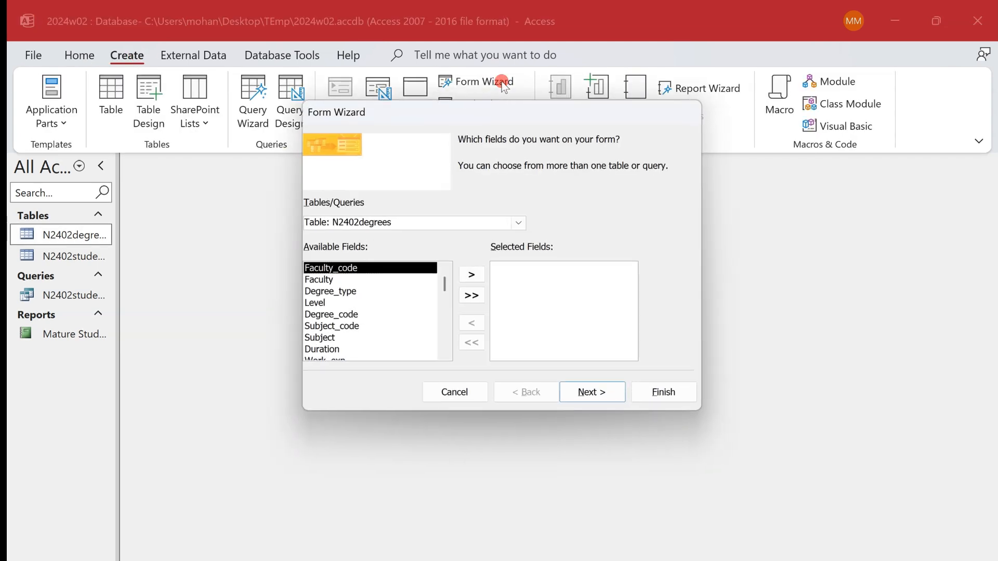
pyautogui.hotkey('alt', 'Tab')
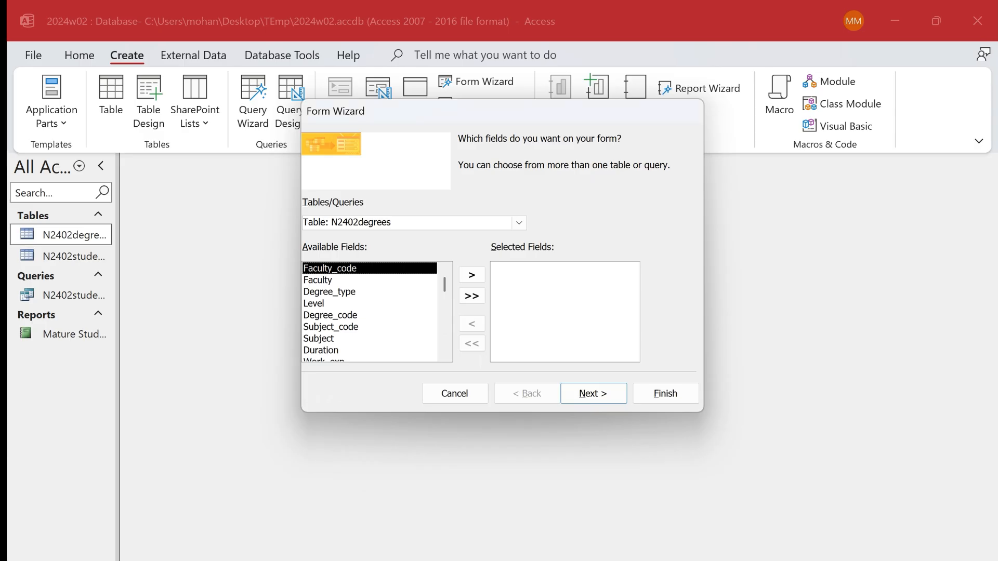
pyautogui.click(519, 223)
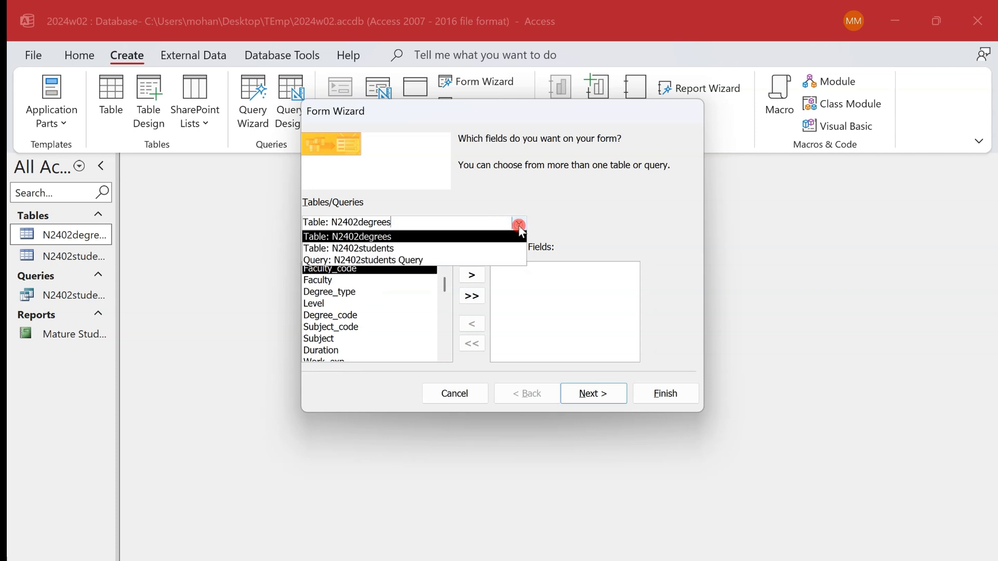
pyautogui.click(512, 248)
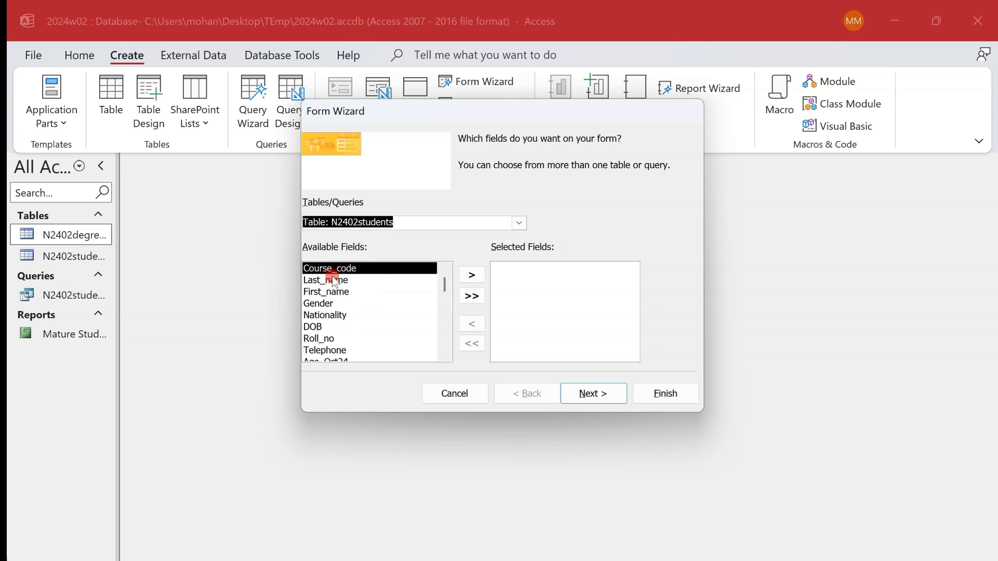
# - Add the fields Roll_no, First_name and Last_name to the form in that order, checking the sequence against the exam paper
pyautogui.doubleClick(334, 339)
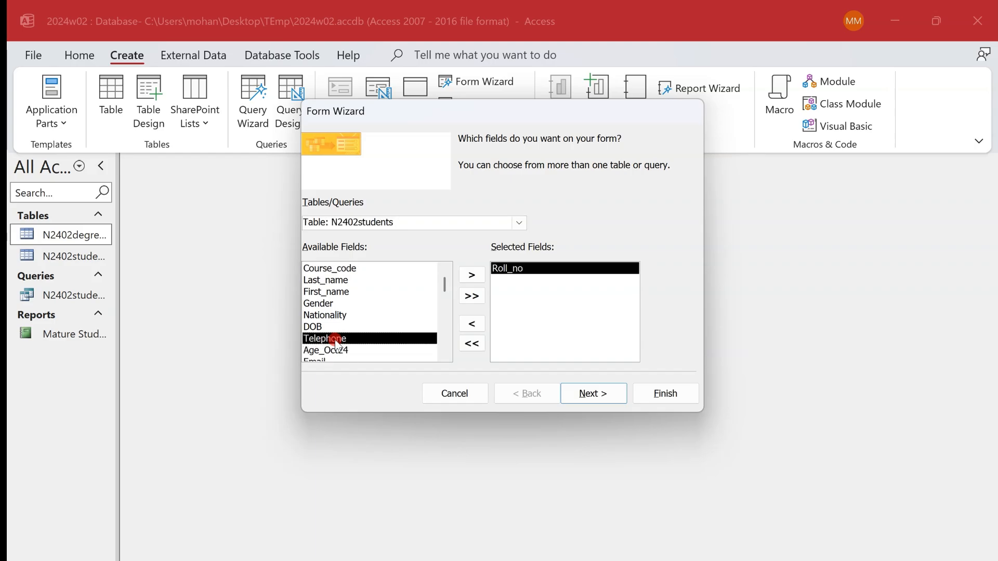
pyautogui.hotkey('alt', 'Tab')
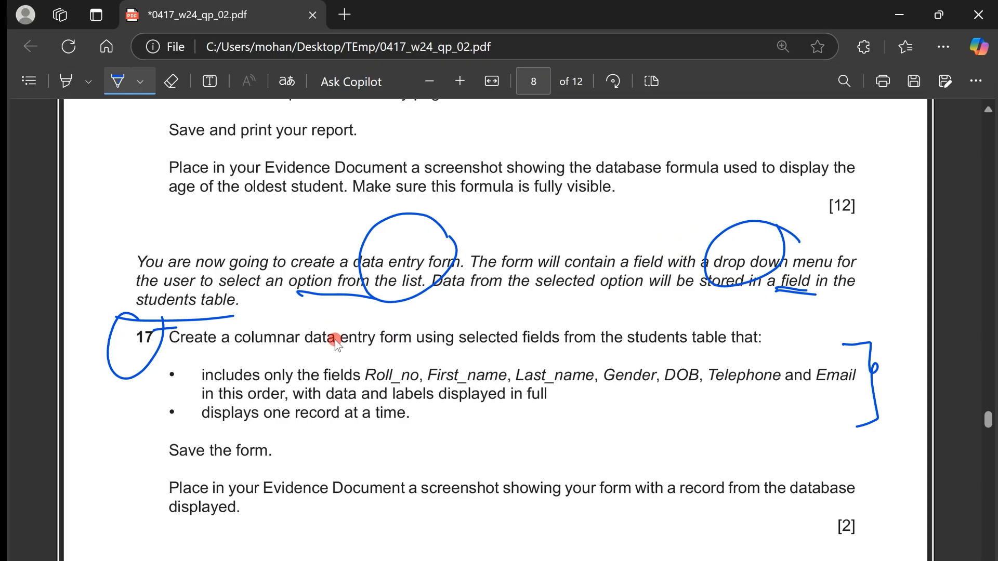
pyautogui.hotkey('alt', 'Tab')
pyautogui.doubleClick(387, 293)
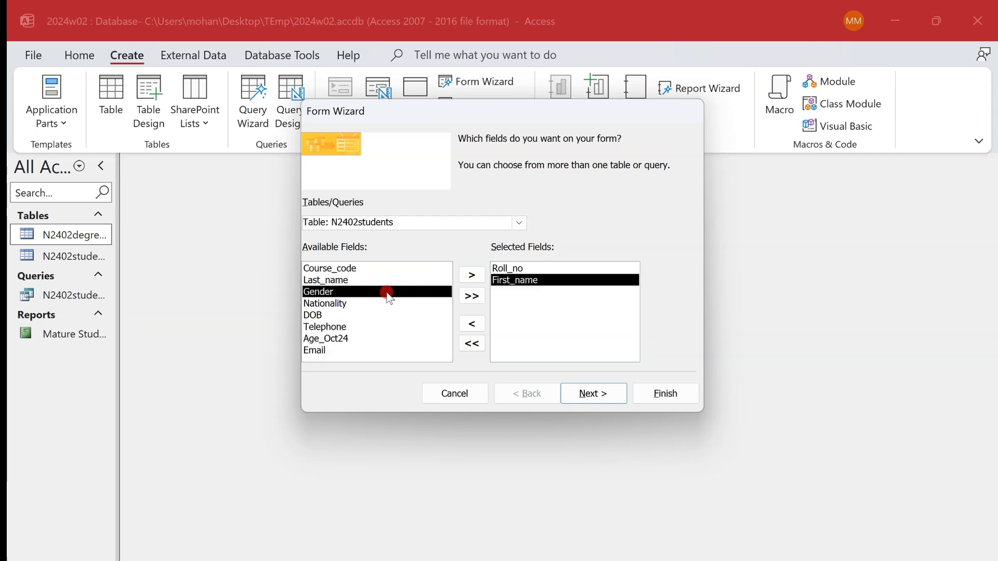
pyautogui.doubleClick(386, 282)
pyautogui.hotkey('alt', 'Tab')
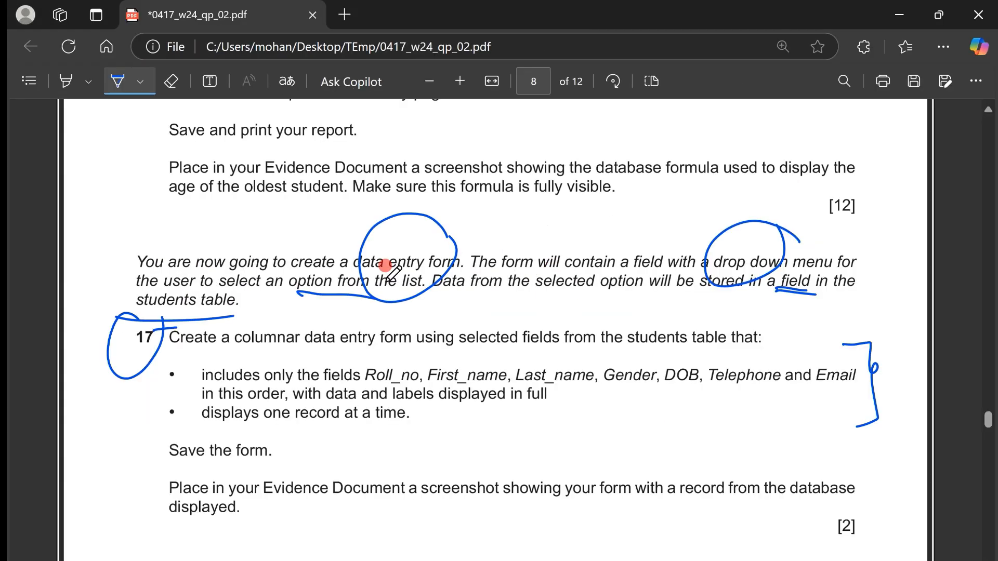
pyautogui.hotkey('alt', 'Tab')
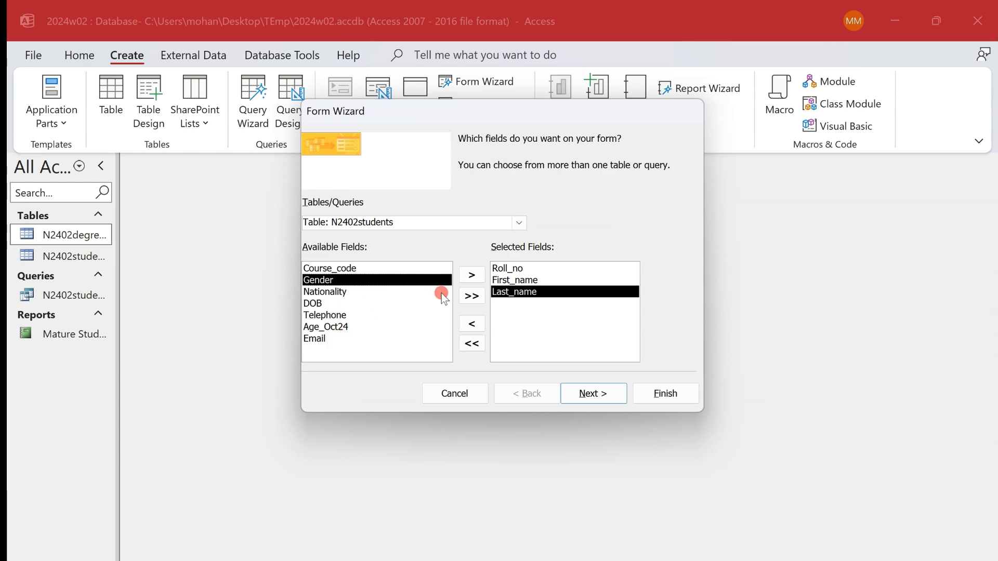
# - Add the Gender, DOB, Telephone and Email fields to the form in that order, following the exam paper
pyautogui.doubleClick(386, 282)
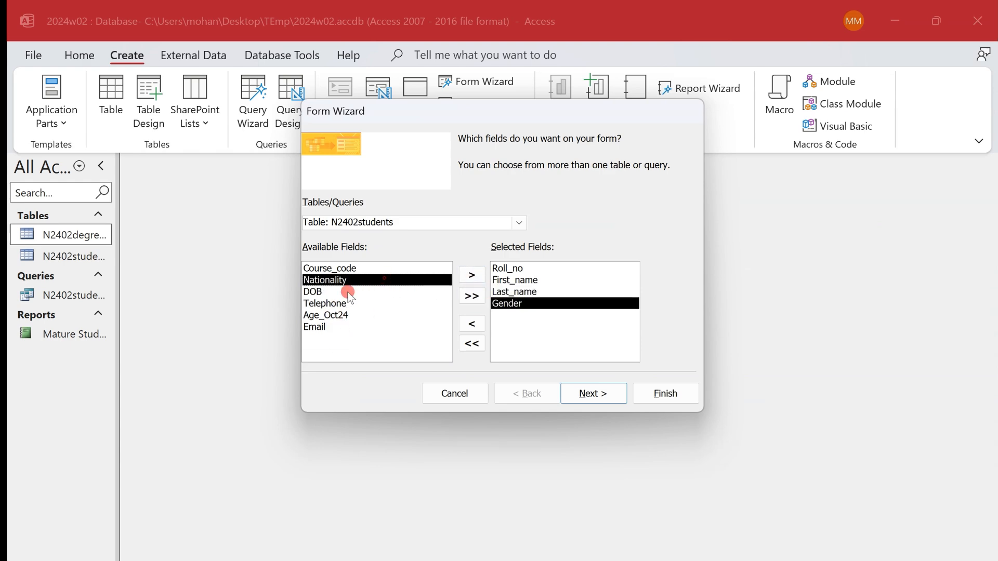
pyautogui.doubleClick(345, 290)
pyautogui.hotkey('alt', 'Tab')
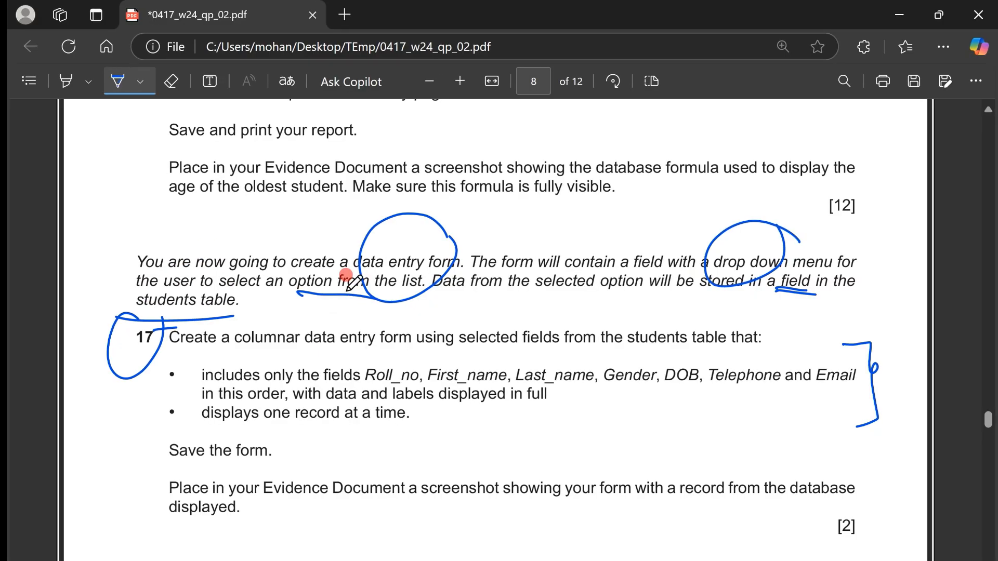
pyautogui.hotkey('alt', 'Tab')
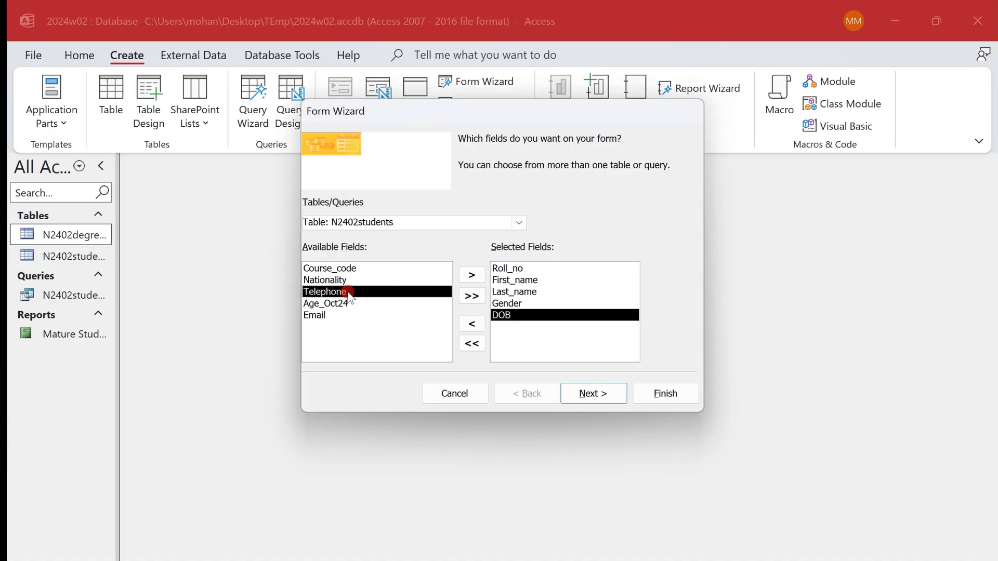
pyautogui.doubleClick(352, 292)
pyautogui.doubleClick(348, 303)
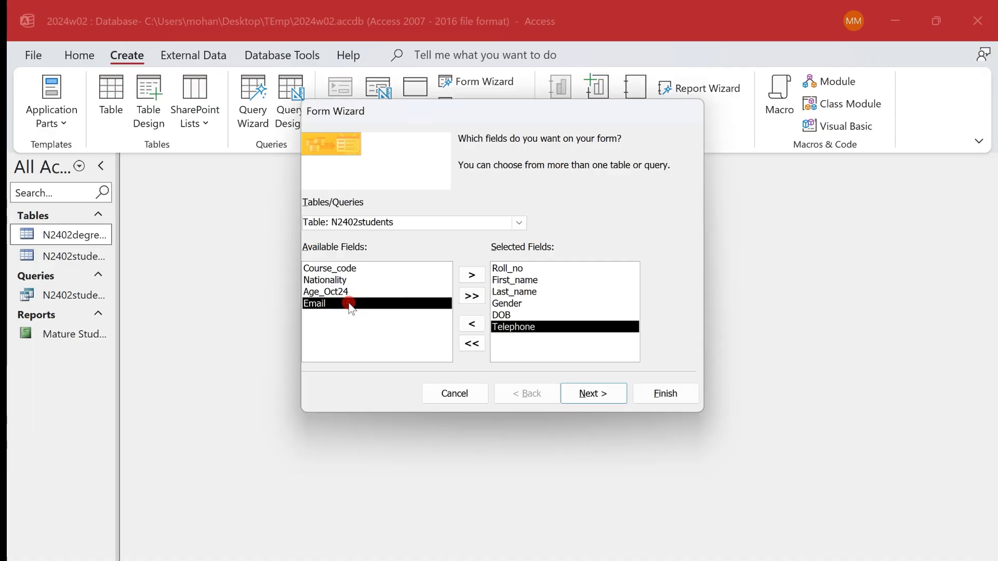
# - Keep the Columnar layout and finish the Form Wizard to create the form
pyautogui.click(608, 392)
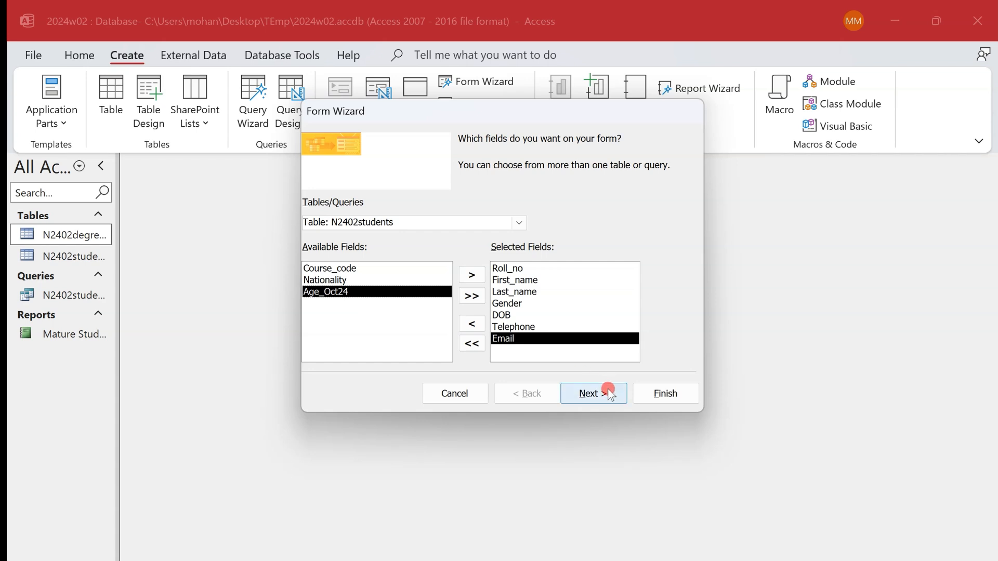
pyautogui.click(608, 392)
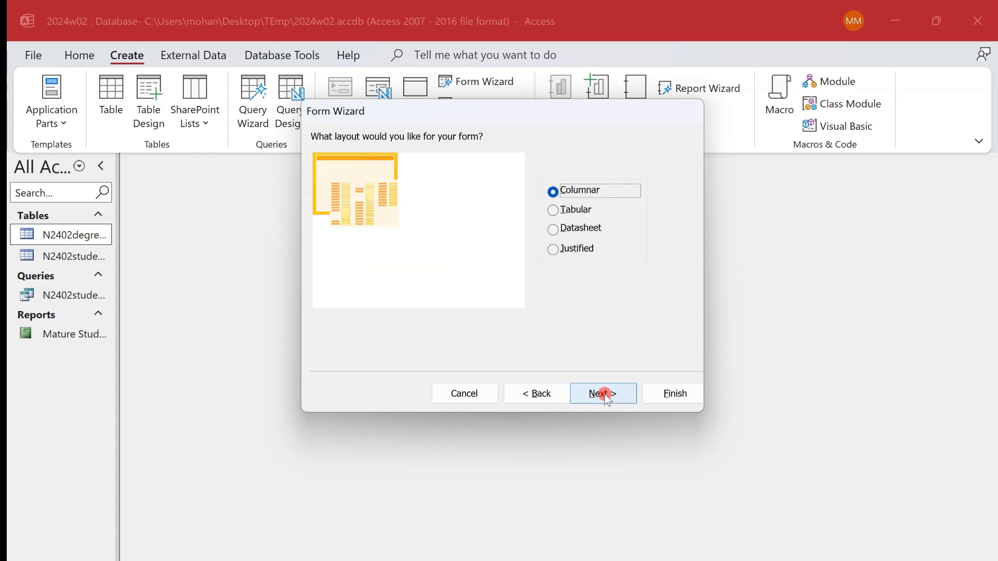
pyautogui.click(674, 395)
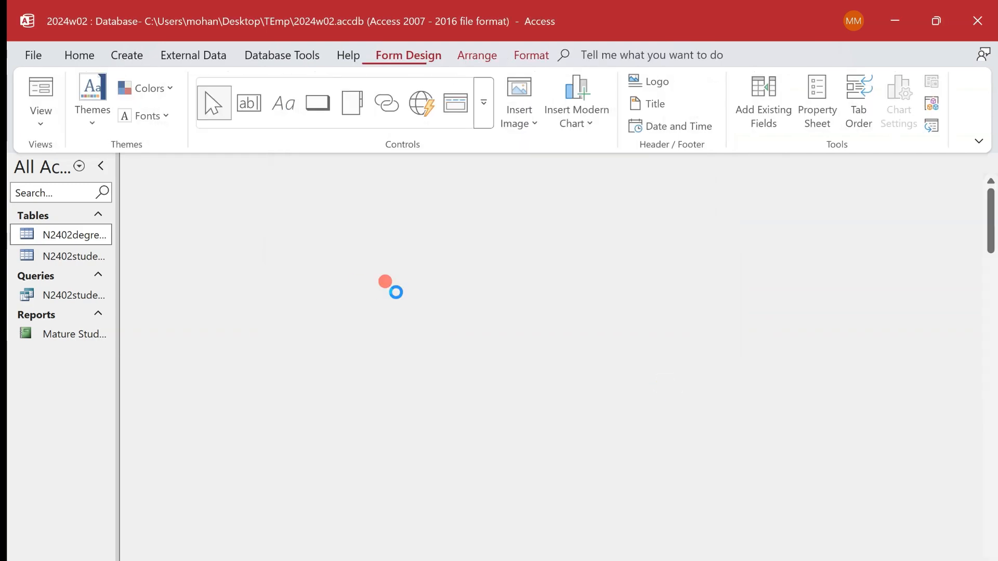
# - Check task 17's evidence requirement in the exam paper and capture a screenshot of the Access form showing its first record
pyautogui.hotkey('alt', 'Tab')
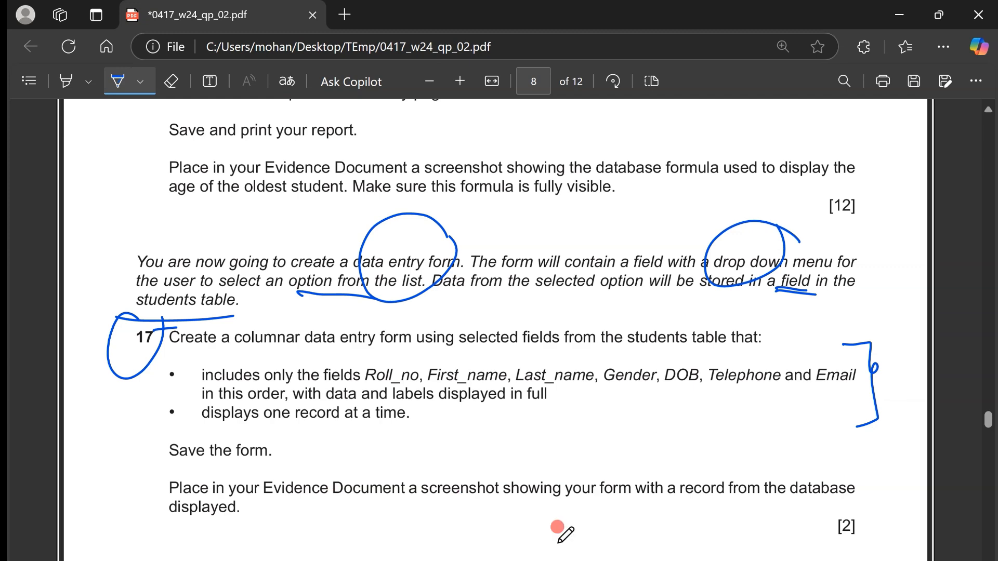
pyautogui.scroll(1, 557, 528)
pyautogui.hotkey('alt', 'Tab')
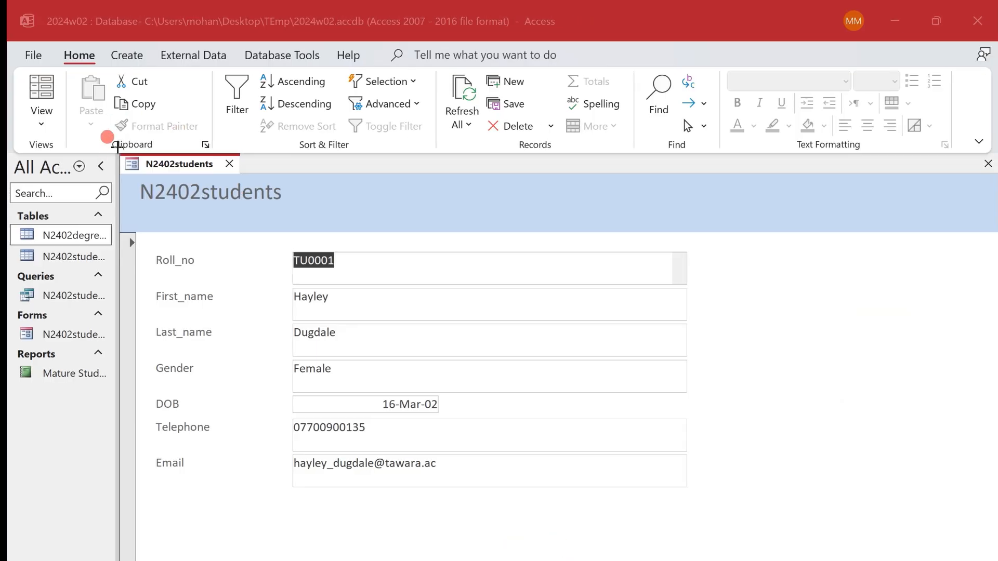
pyautogui.press('super+shift+s')
pyautogui.moveTo(117, 147); pyautogui.dragTo(478, 509)
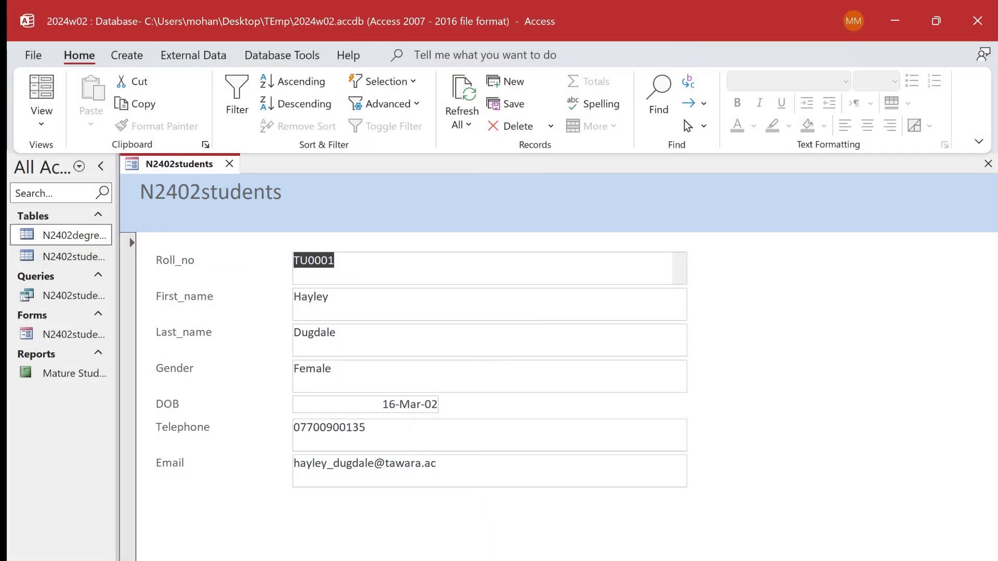
# - Switch to the Word evidence document, add the heading "Evidecne 17:" below the formula screenshot and paste the form screenshot under it
pyautogui.hotkey('alt', 'Tab')
pyautogui.scroll(-3, 281, 474)
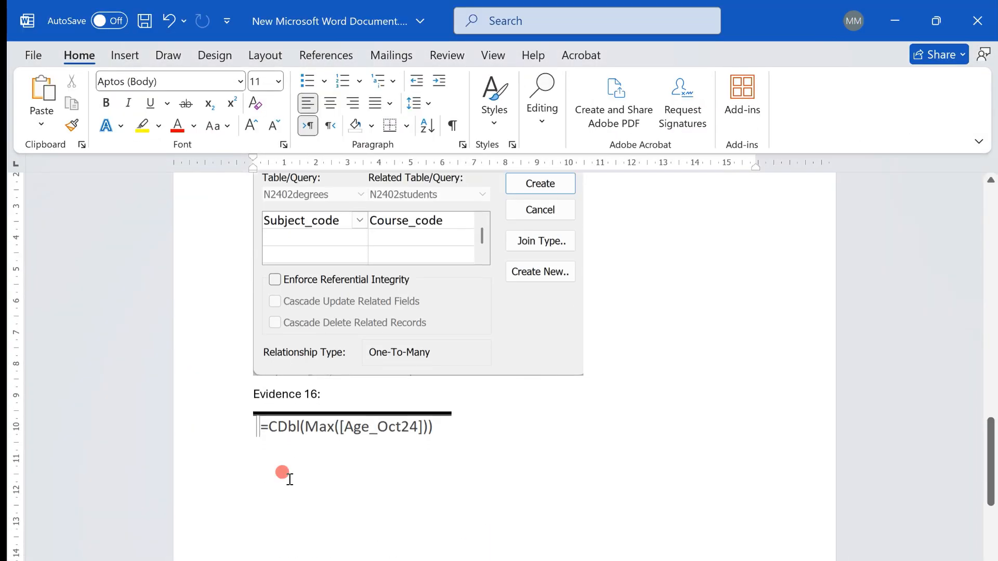
pyautogui.click(260, 472)
pyautogui.write('Evide')
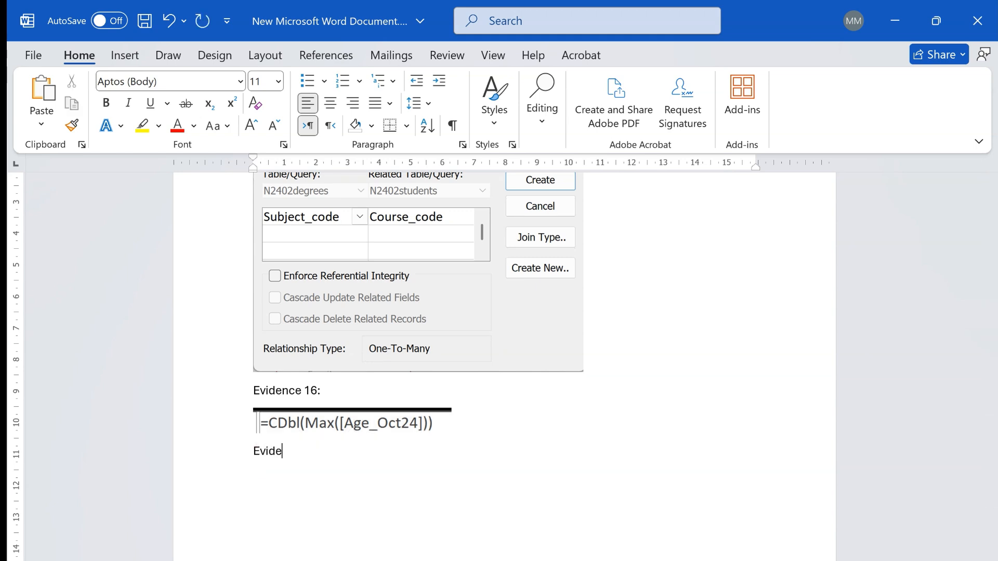
pyautogui.write('cne 17:')
pyautogui.press('Return')
pyautogui.hotkey('ctrl', 'v')
# - Shrink the pasted form screenshot to roughly two-thirds of its width and correct the heading's misspelled word to "Evidence"
pyautogui.click(531, 496)
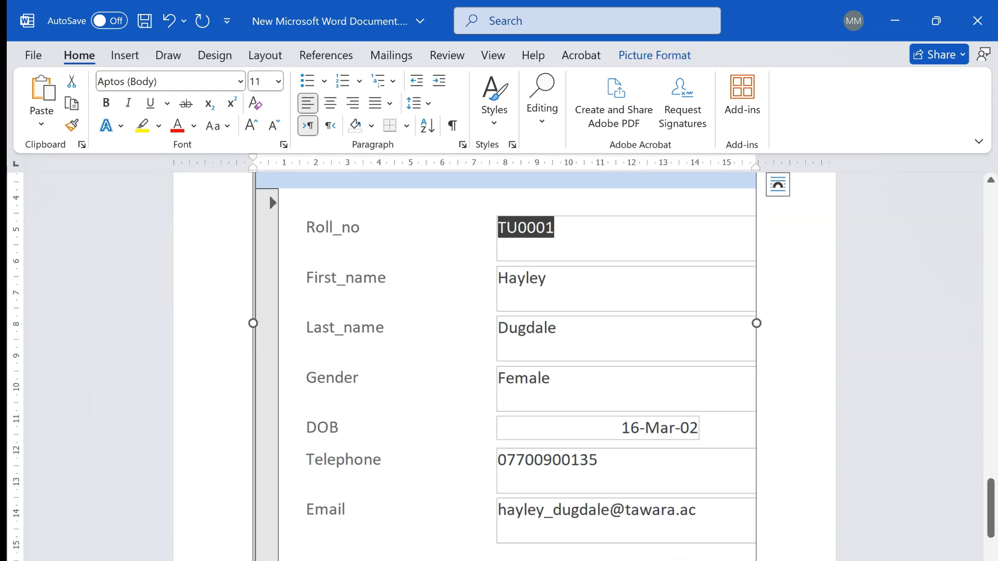
pyautogui.moveTo(756, 559); pyautogui.dragTo(599, 402)
pyautogui.scroll(4, 667, 318)
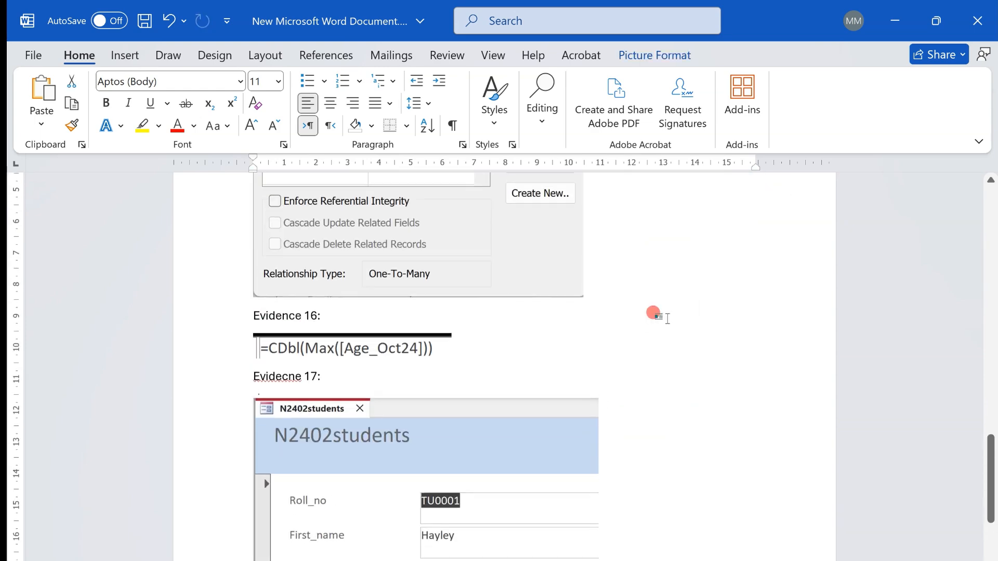
pyautogui.rightClick(282, 387)
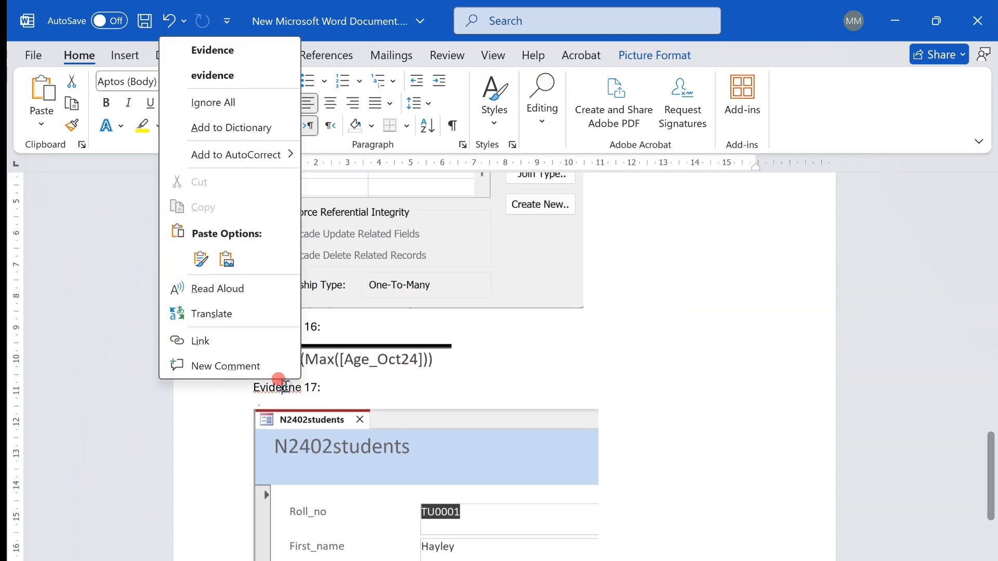
pyautogui.click(290, 50)
pyautogui.scroll(-5, 591, 384)
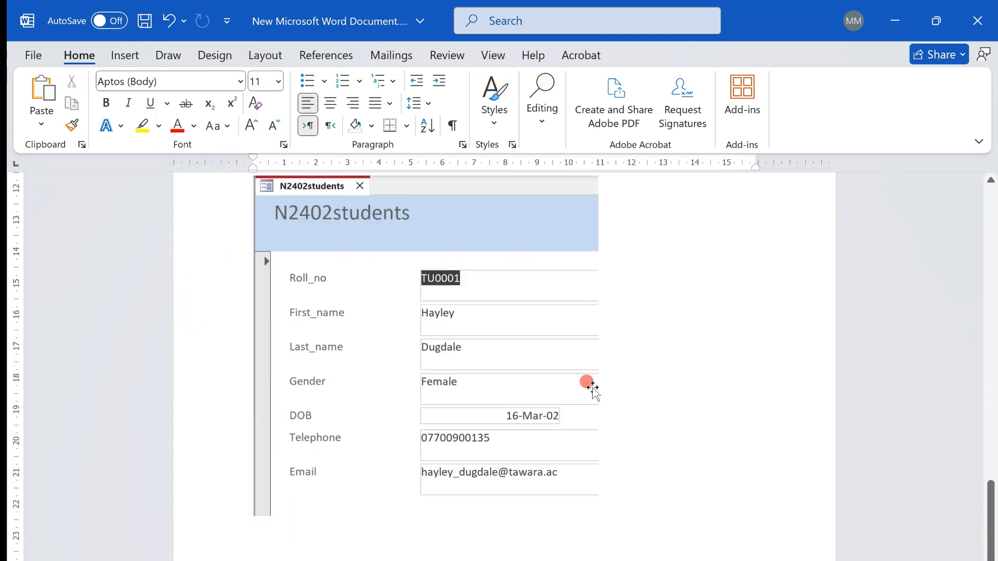
# - Switch to the exam paper, read task 18 and underline the country_codes.csv file name and ISO_code with the pen
pyautogui.hotkey('alt', 'Tab')
pyautogui.scroll(-3, 595, 338)
pyautogui.scroll(-12, 591, 371)
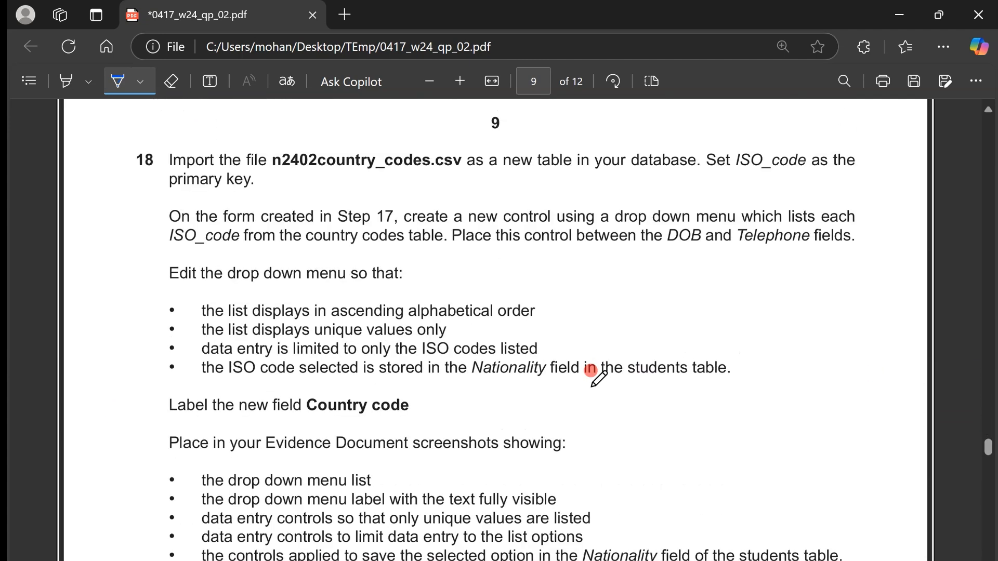
pyautogui.moveTo(323, 169); pyautogui.dragTo(438, 176)
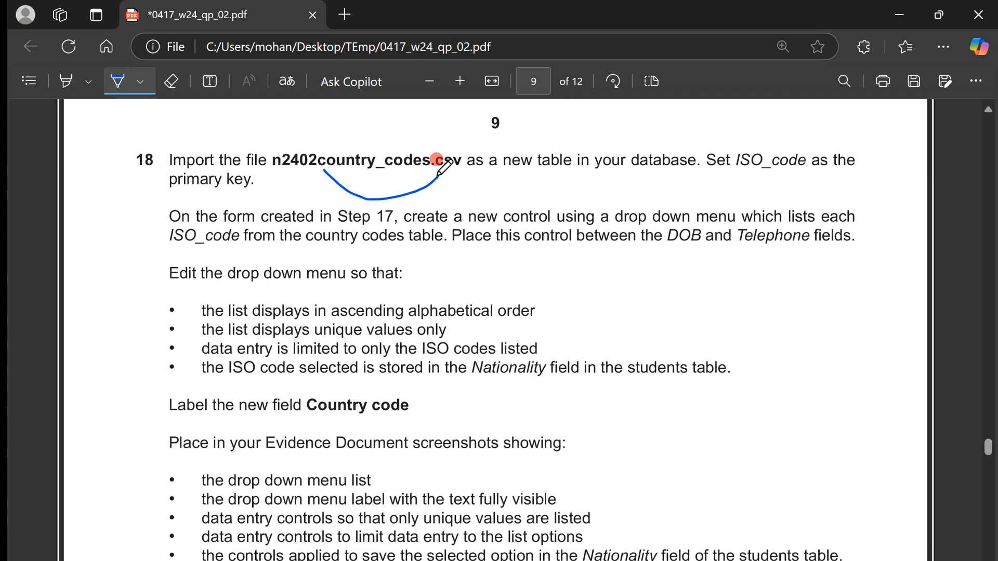
pyautogui.moveTo(739, 178); pyautogui.dragTo(800, 177)
# - Switch to Access and start a text file import into a new table, with n2402country_codes.csv from the TEmp folder as the source
pyautogui.press('ctrl+super+Right')
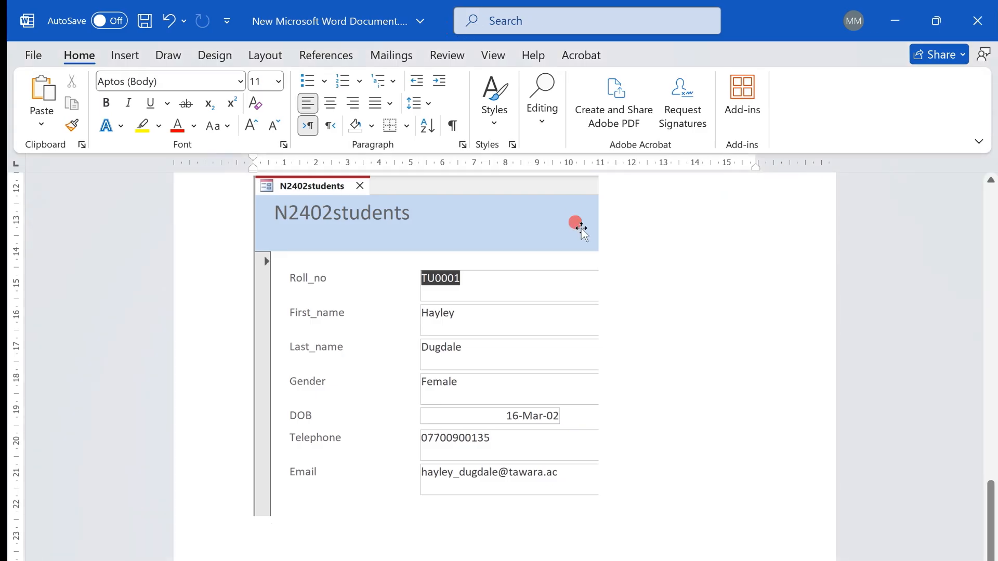
pyautogui.click(405, 560)
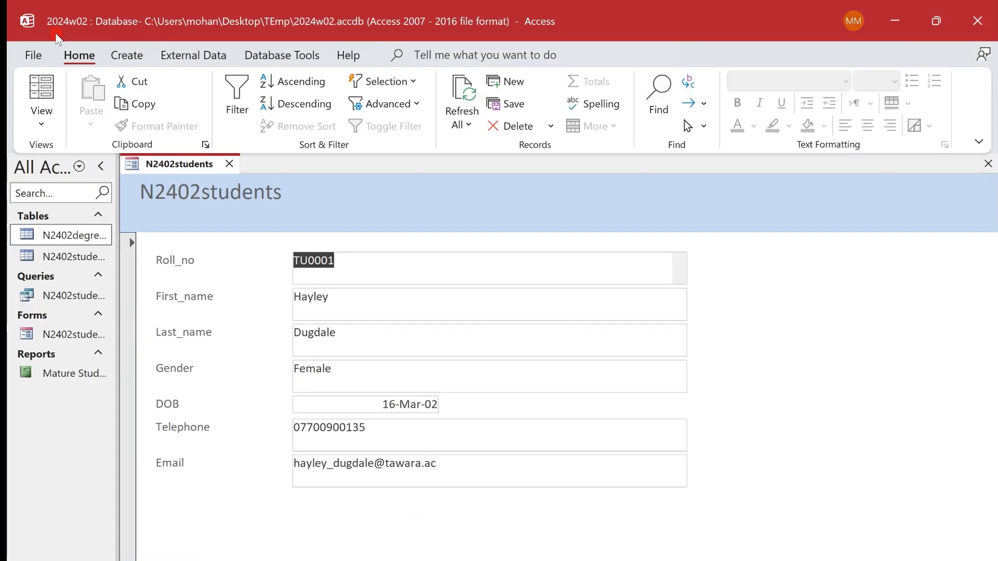
pyautogui.click(192, 54)
pyautogui.click(47, 109)
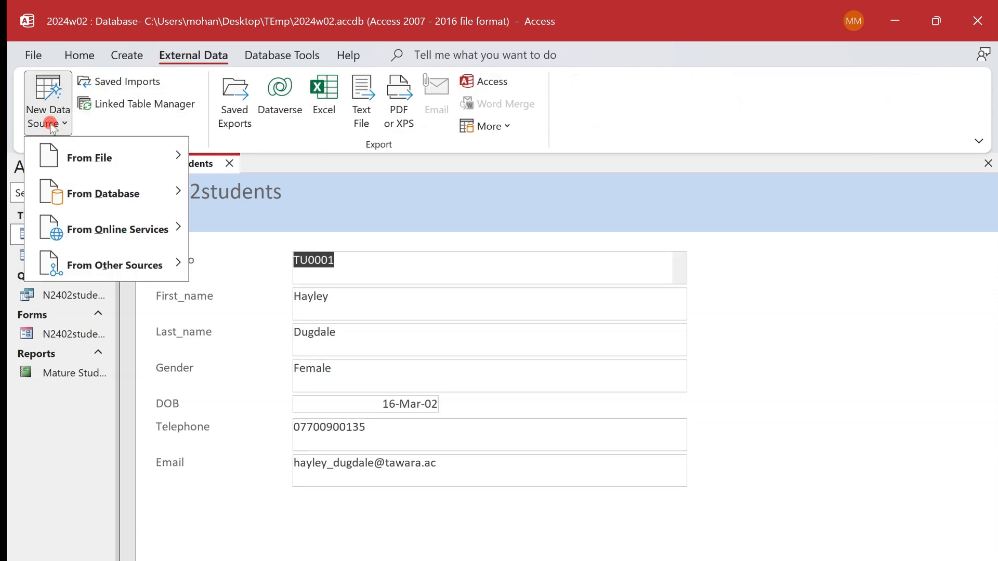
pyautogui.moveTo(104, 159)
pyautogui.click(292, 263)
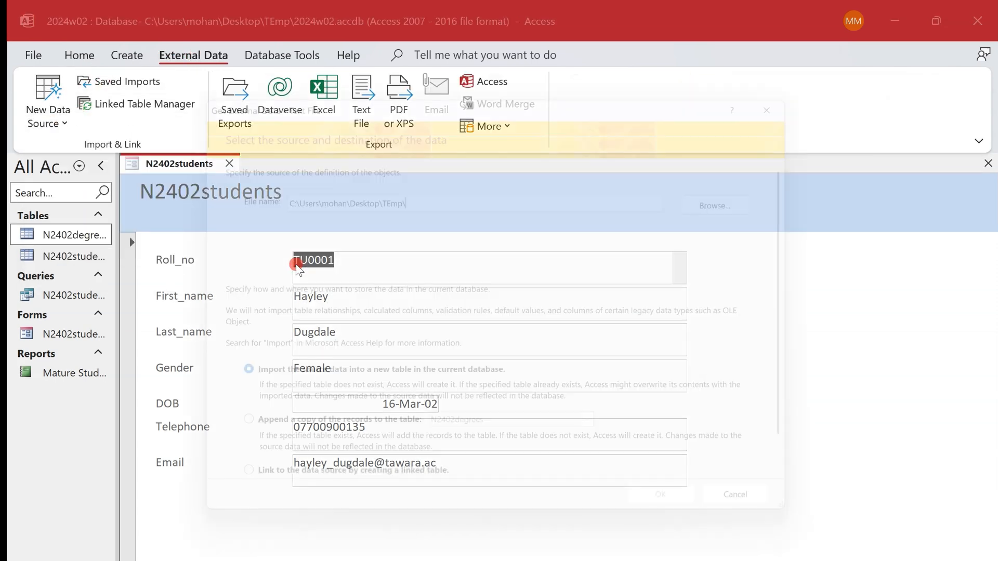
pyautogui.click(731, 202)
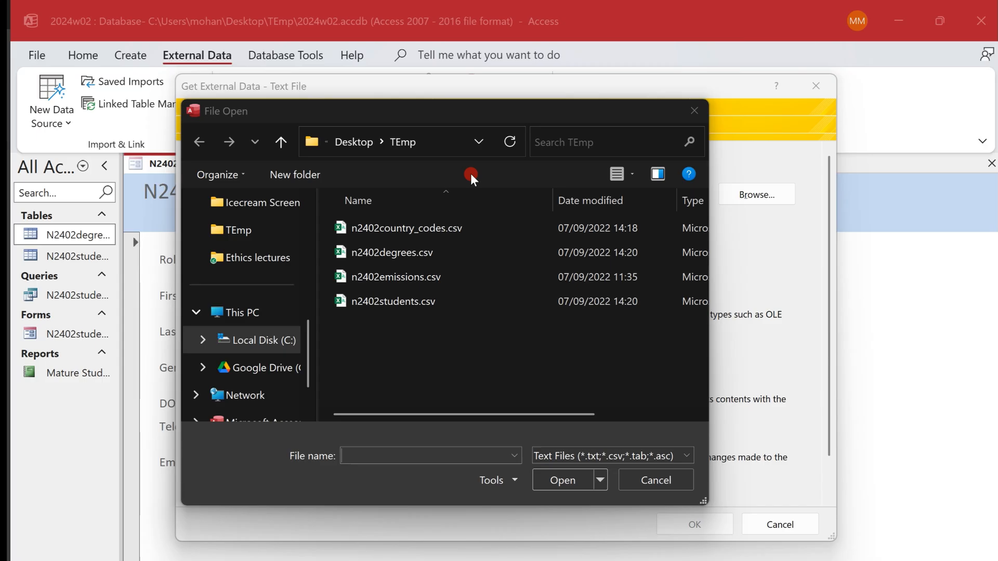
pyautogui.doubleClick(442, 227)
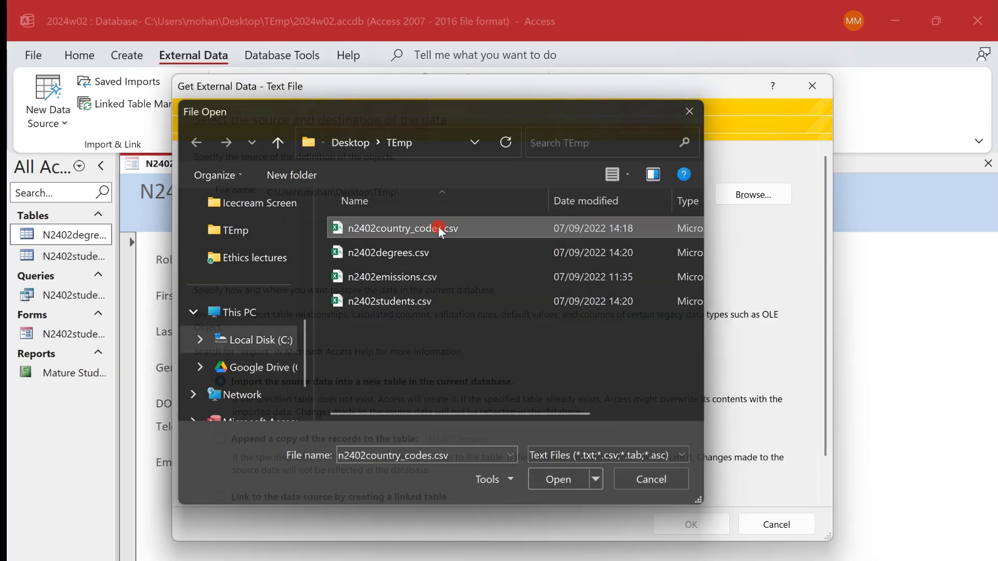
pyautogui.click(691, 523)
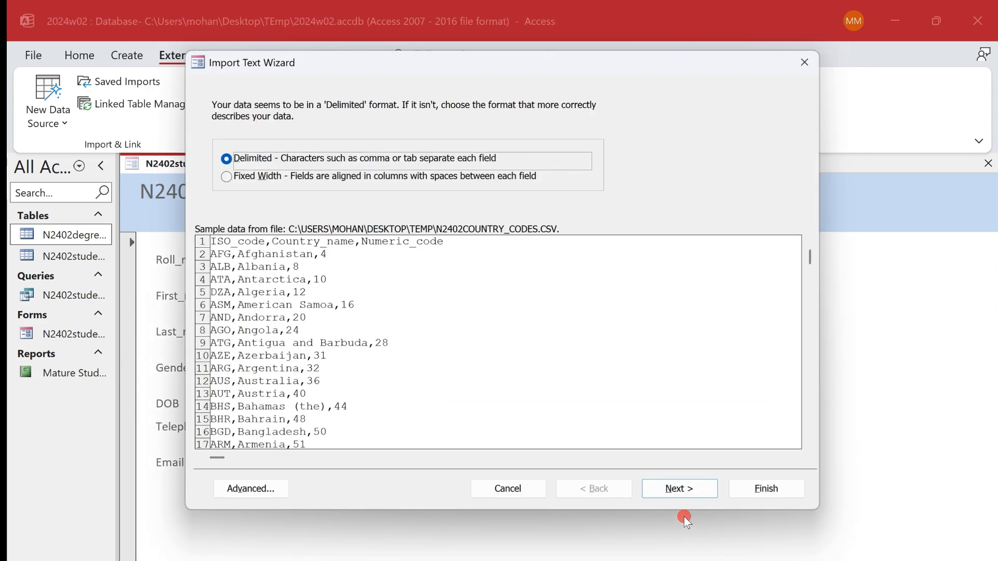
# - Set the import as comma-delimited with field names in the first row, checking the advanced import specification
pyautogui.click(679, 492)
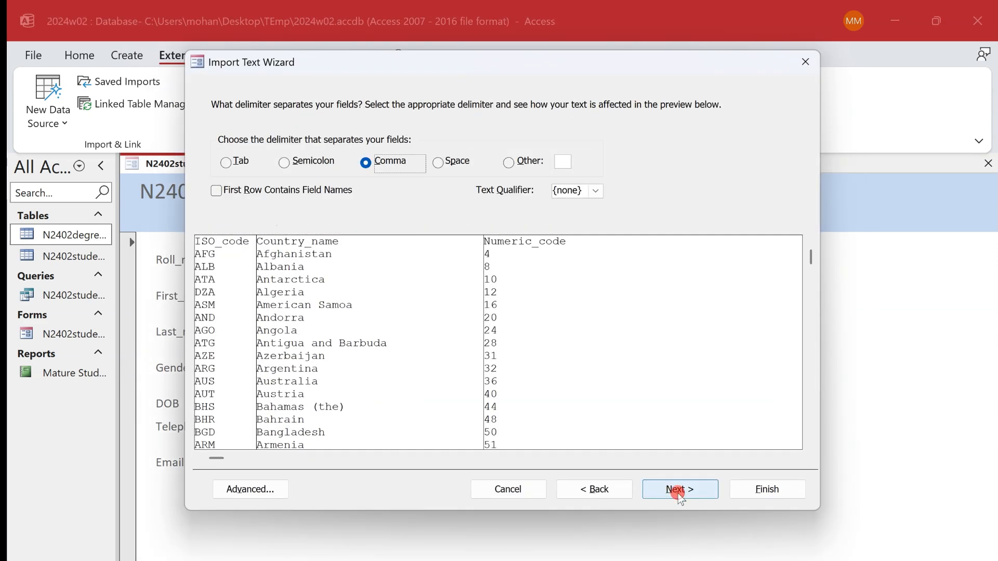
pyautogui.click(217, 190)
pyautogui.click(258, 485)
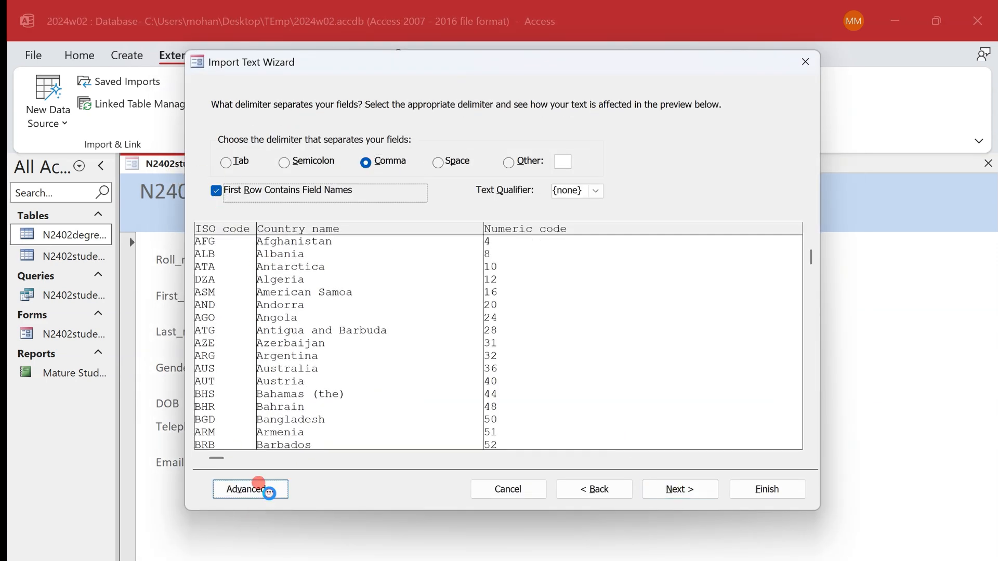
pyautogui.click(640, 114)
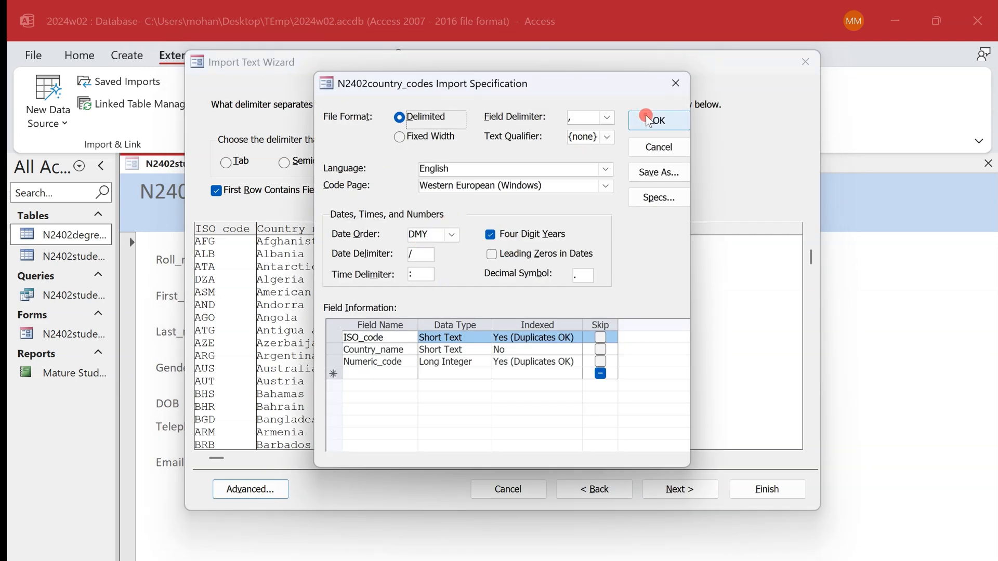
pyautogui.click(679, 486)
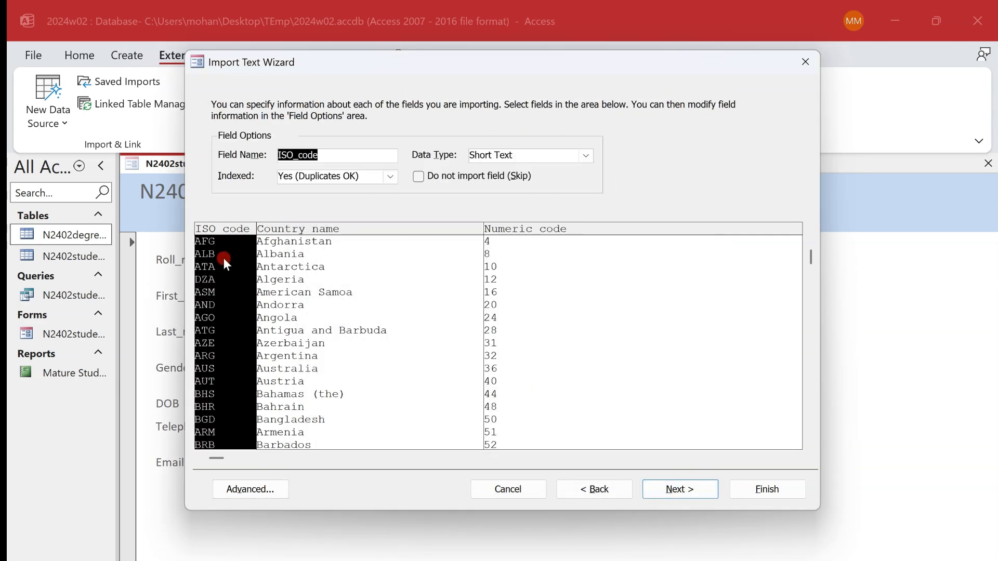
# - Review the data types of the imported fields and set Numeric_code to Integer
pyautogui.click(400, 252)
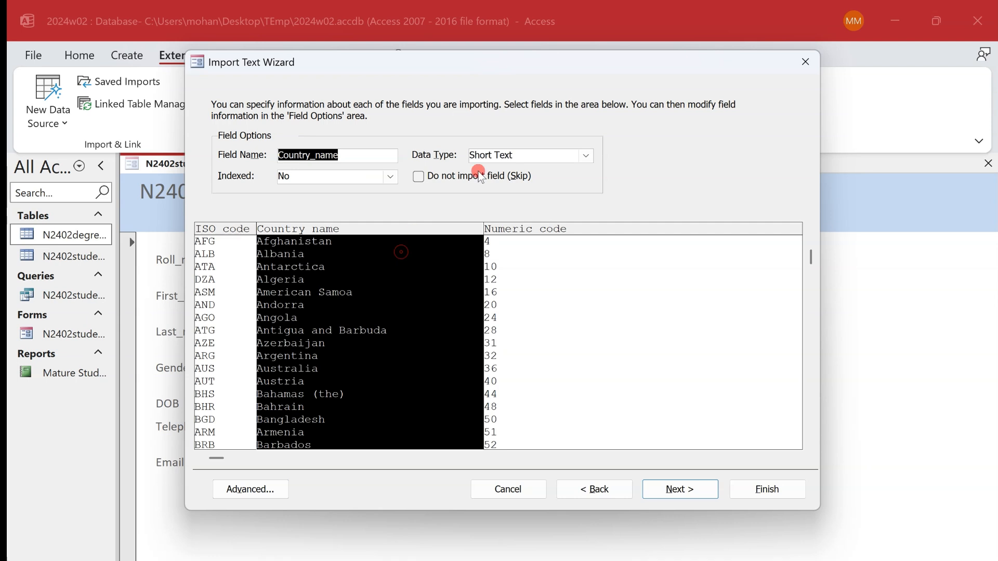
pyautogui.click(523, 326)
pyautogui.click(585, 155)
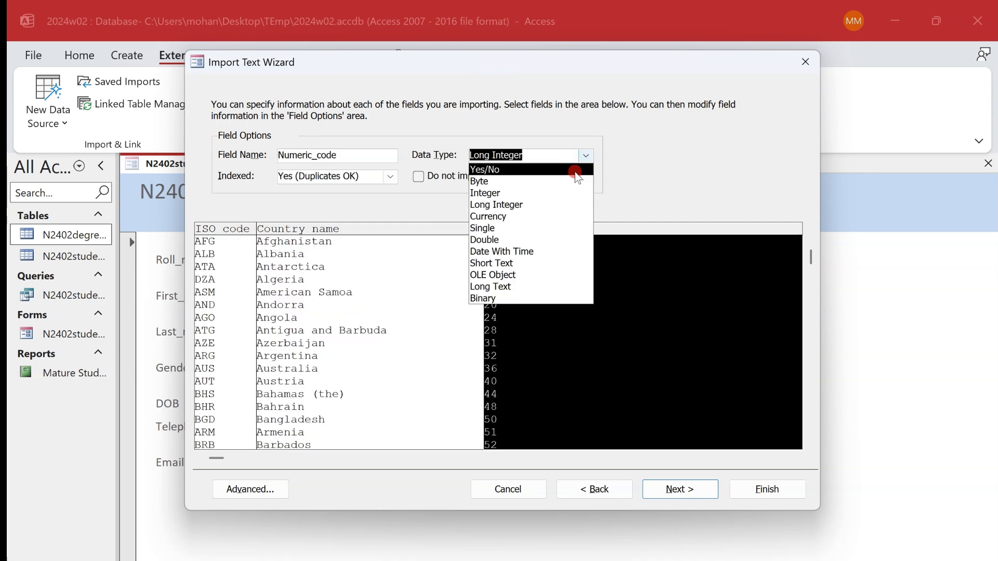
pyautogui.click(571, 193)
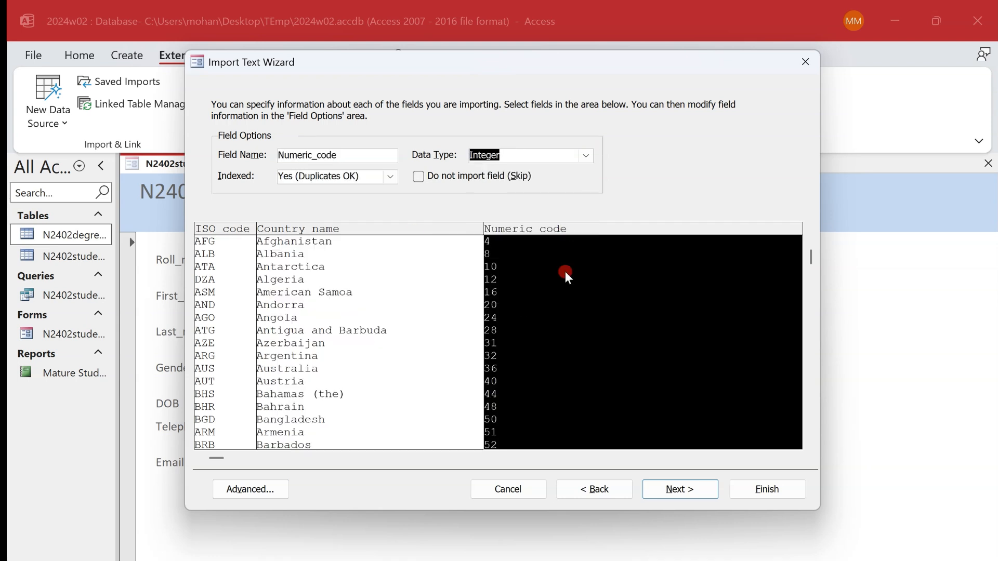
pyautogui.click(666, 488)
# - Choose ISO_code as the primary key and finish importing the N2402country_codes table without saving the import steps
pyautogui.click(669, 488)
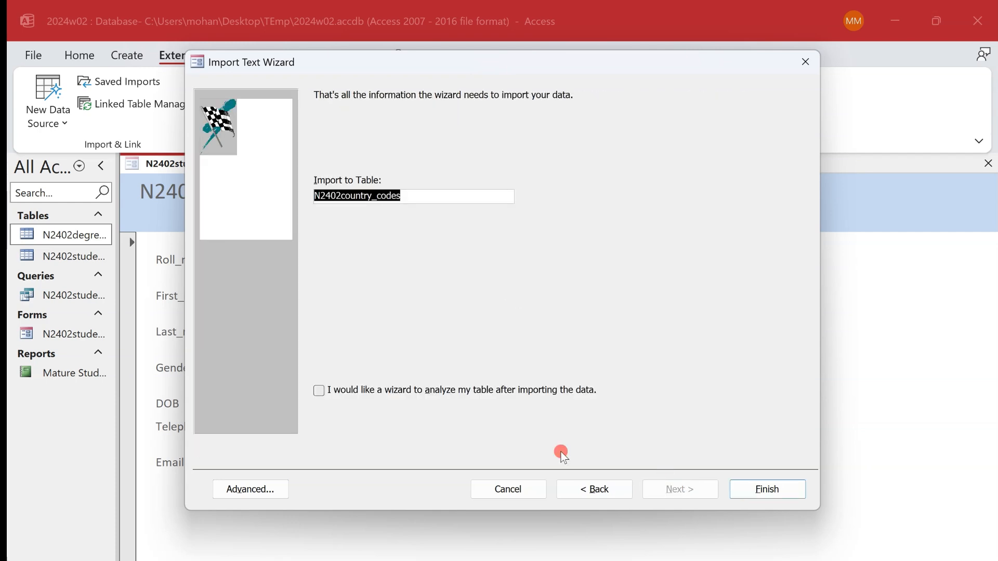
pyautogui.click(585, 485)
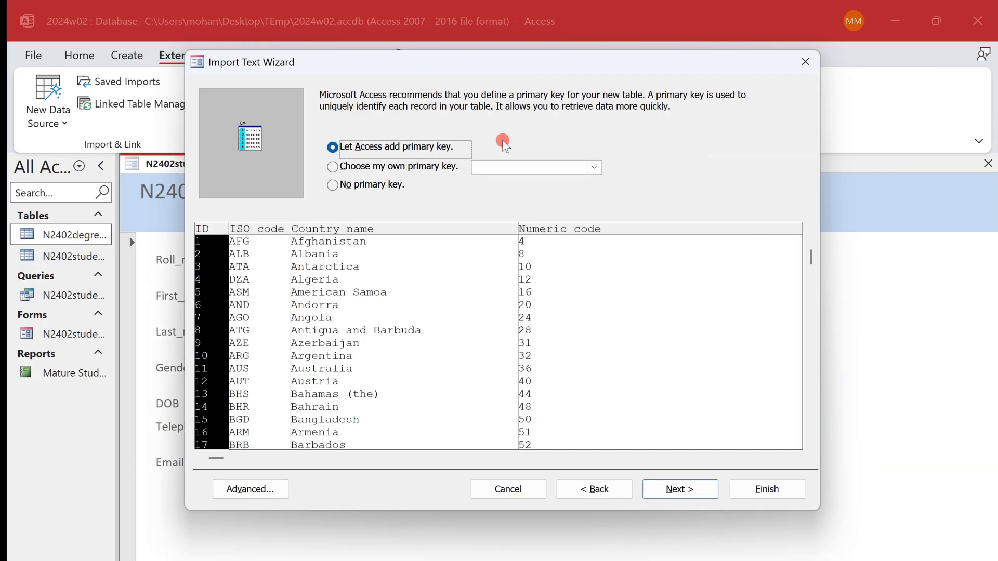
pyautogui.click(247, 282)
pyautogui.click(386, 175)
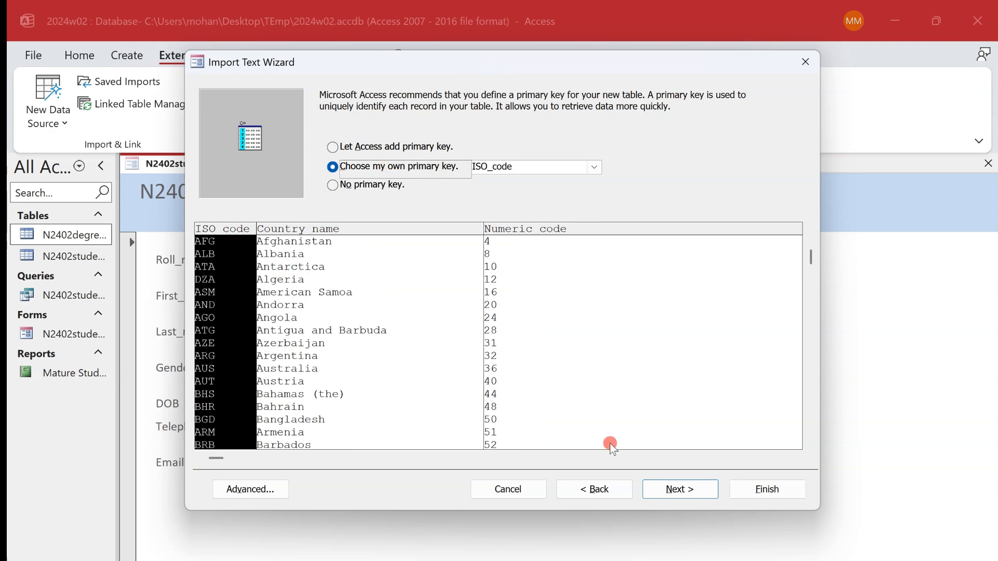
pyautogui.click(700, 488)
pyautogui.click(777, 491)
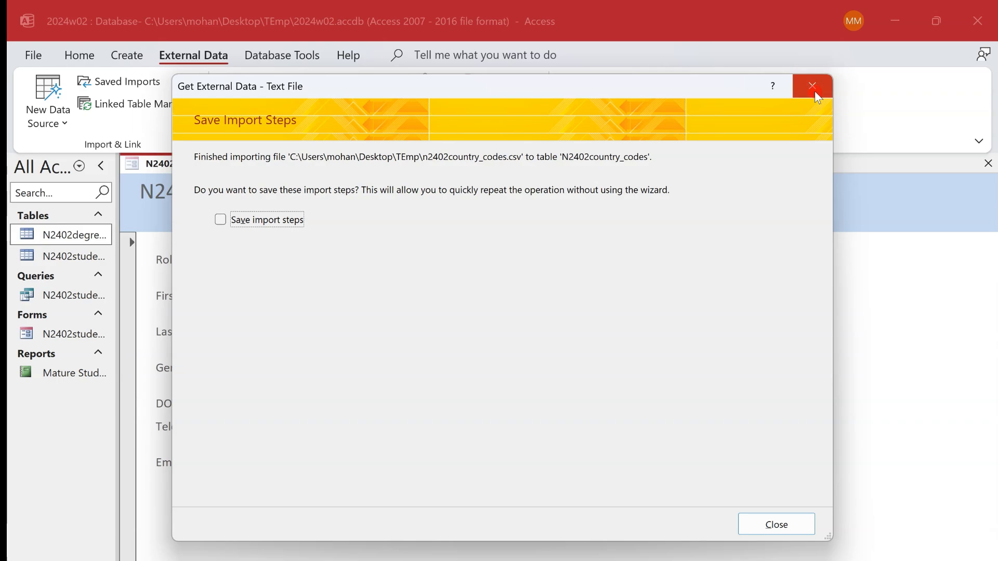
pyautogui.click(812, 86)
# - Switch to the exam paper and underline "Step 17" and "country codes" in task 18 with the pen
pyautogui.hotkey('alt', 'Tab')
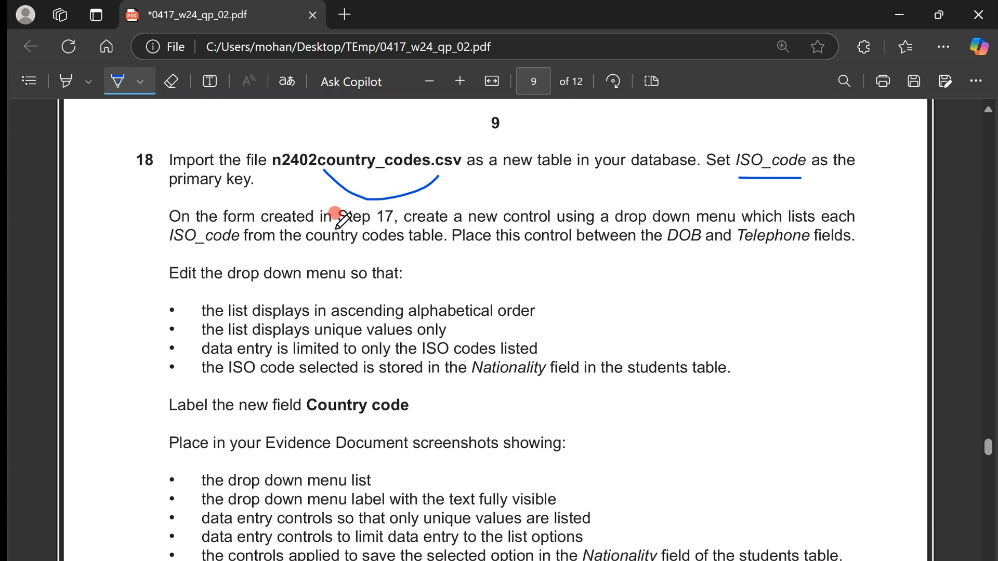
pyautogui.moveTo(336, 228); pyautogui.dragTo(391, 225)
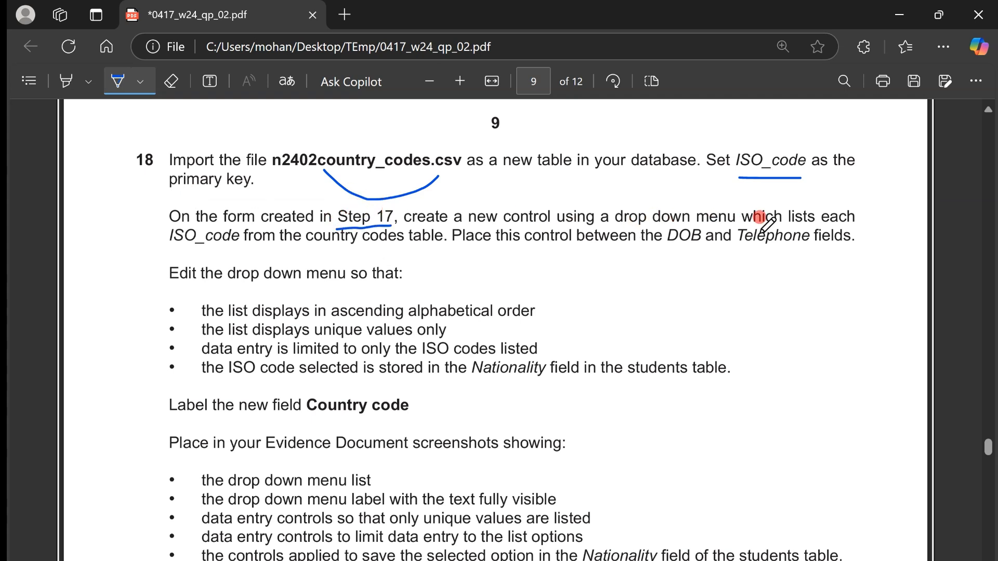
pyautogui.moveTo(319, 246); pyautogui.dragTo(415, 247)
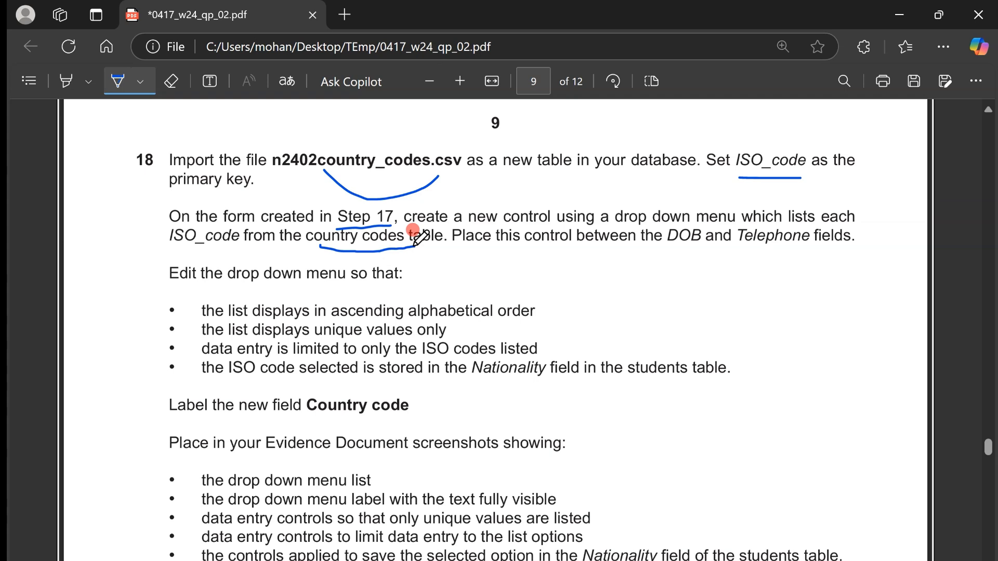
# - Switch to Access, open the N2402students form in Design View and move the Telephone and Email controls down to leave a gap below DOB
pyautogui.hotkey('alt', 'Tab')
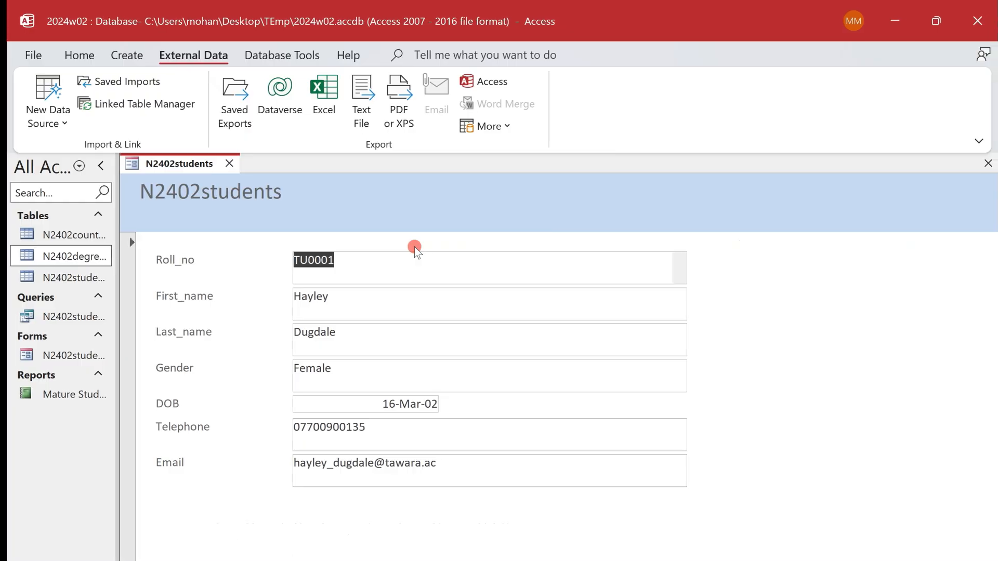
pyautogui.rightClick(194, 162)
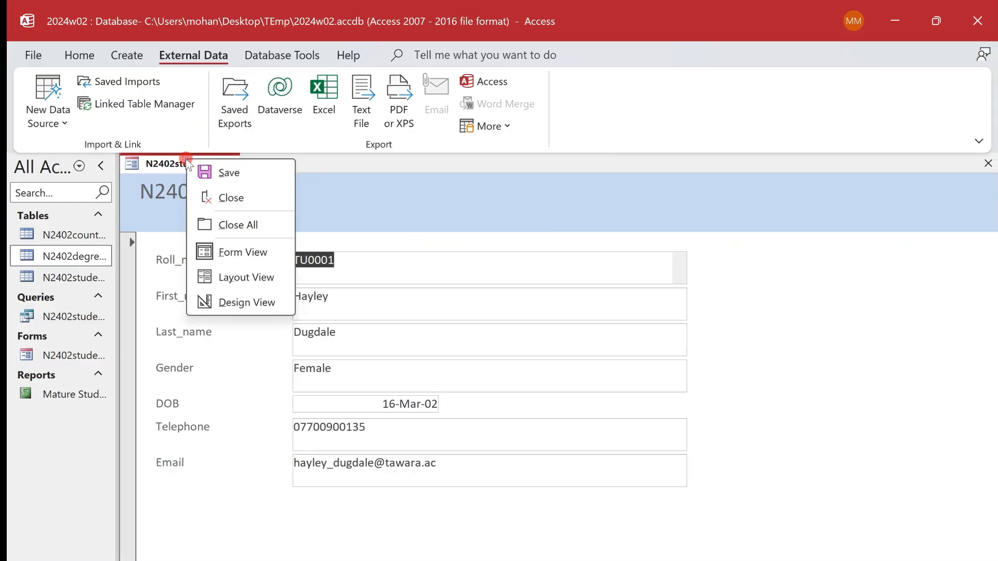
pyautogui.click(259, 302)
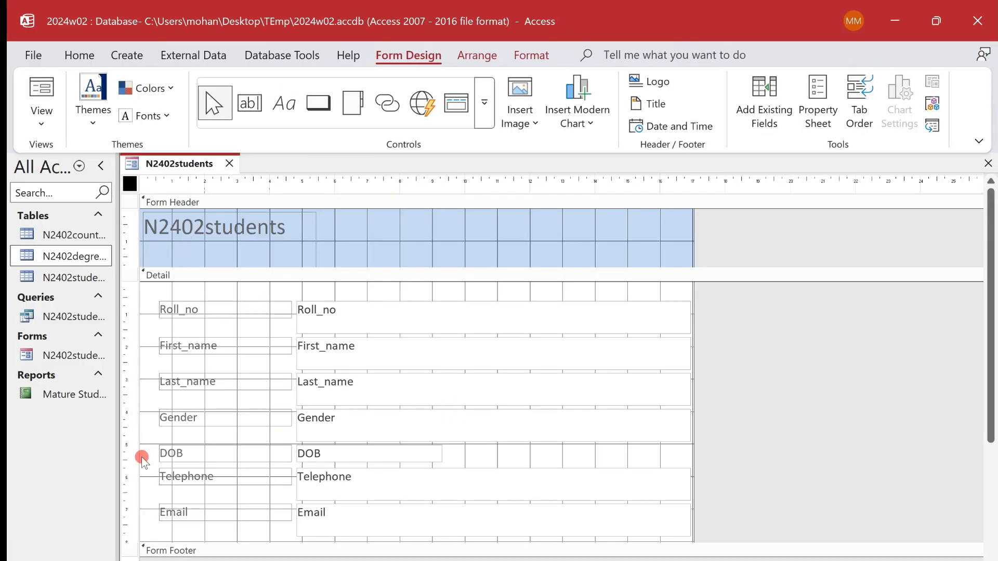
pyautogui.moveTo(144, 466); pyautogui.dragTo(336, 536)
pyautogui.press('Down')
pyautogui.press('Down')
pyautogui.press('Down')
pyautogui.press('Down')
pyautogui.press('Down')
pyautogui.press('Down')
pyautogui.press('Down')
pyautogui.press('Down')
pyautogui.press('Down')
pyautogui.press('Down')
pyautogui.press('Down')
pyautogui.press('Down')
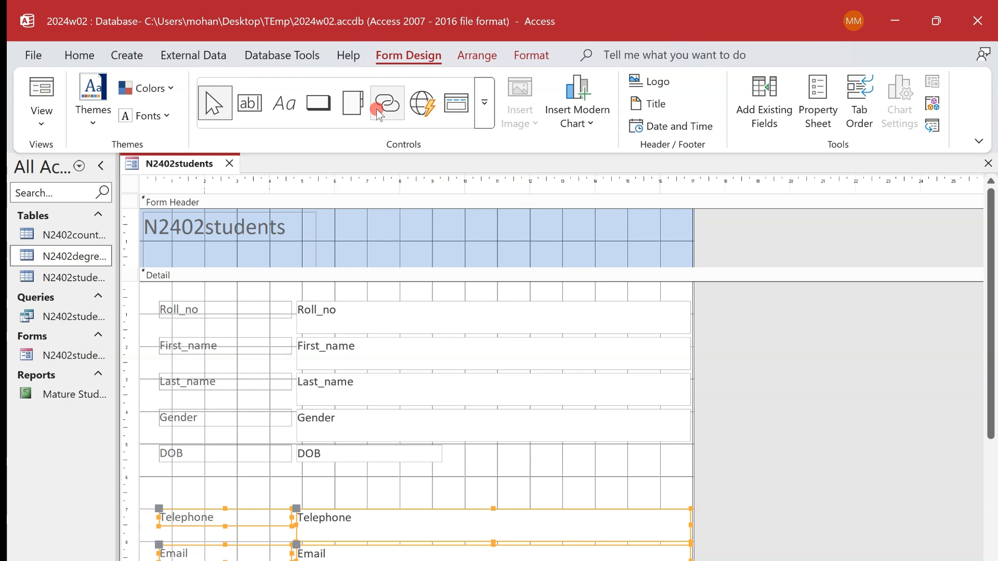
# - Draw a combo box in the gap between the DOB and Telephone fields
pyautogui.click(484, 103)
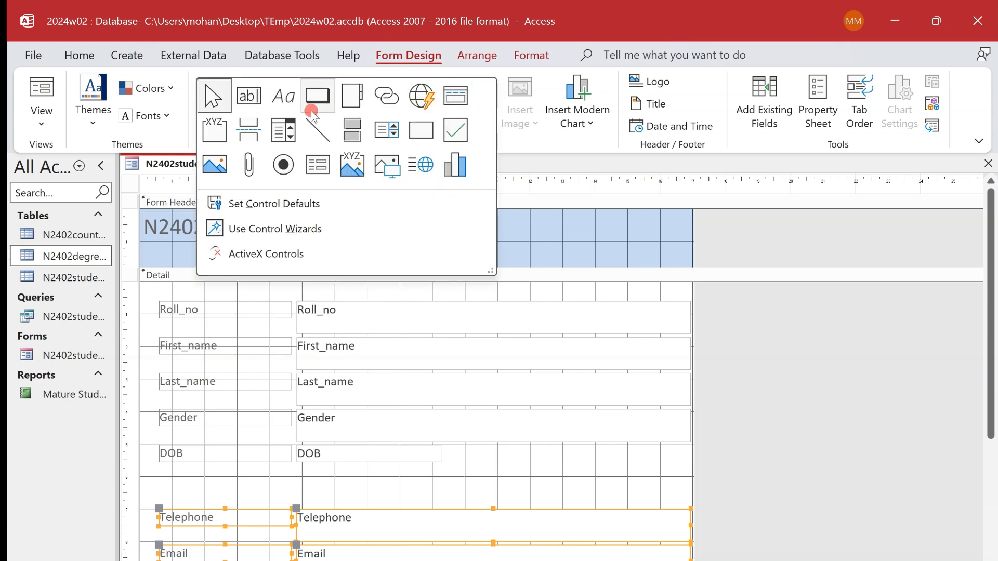
pyautogui.click(292, 129)
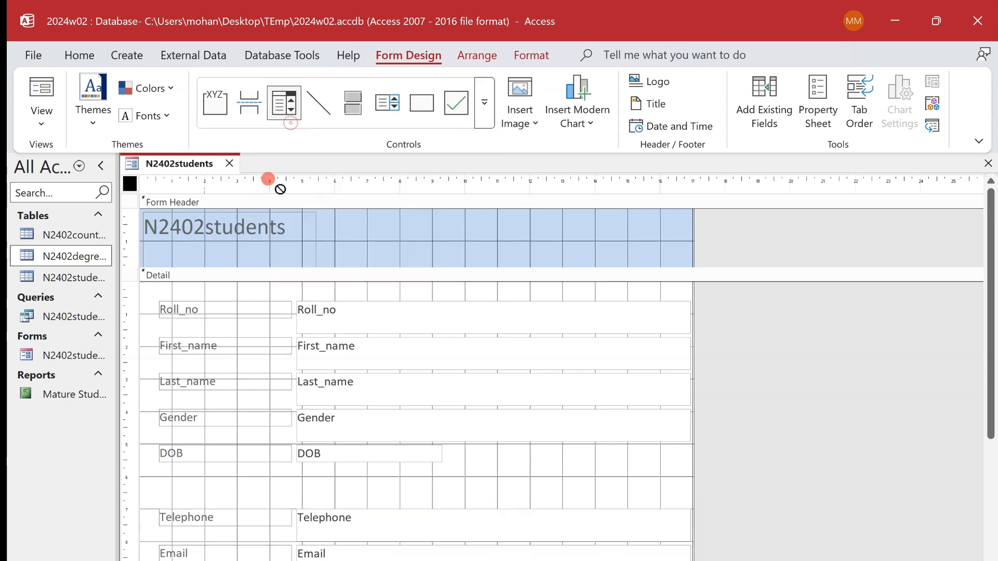
pyautogui.moveTo(295, 469); pyautogui.dragTo(478, 491)
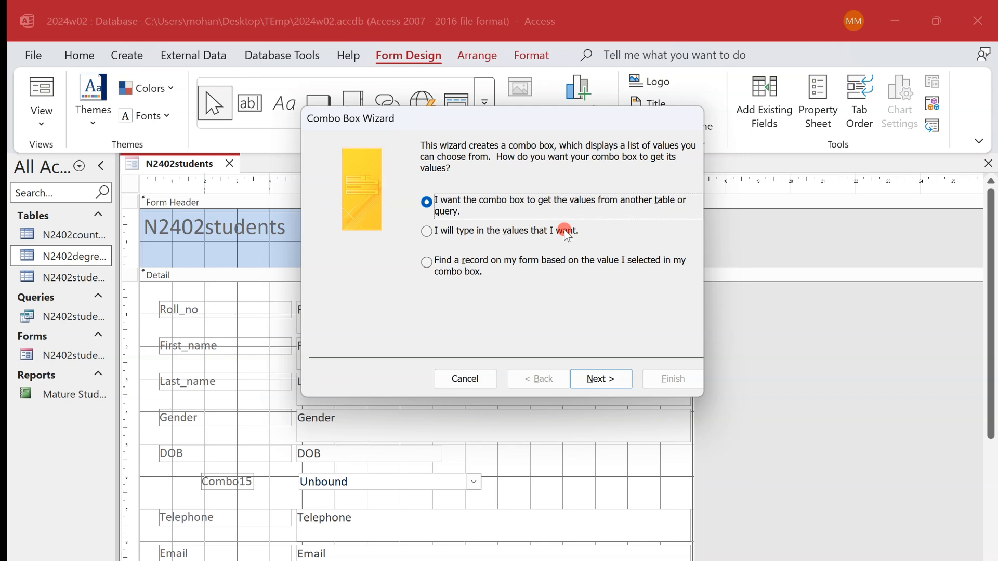
# - Have the combo box get its values from the ISO_code field of the N2402country_codes table
pyautogui.click(499, 231)
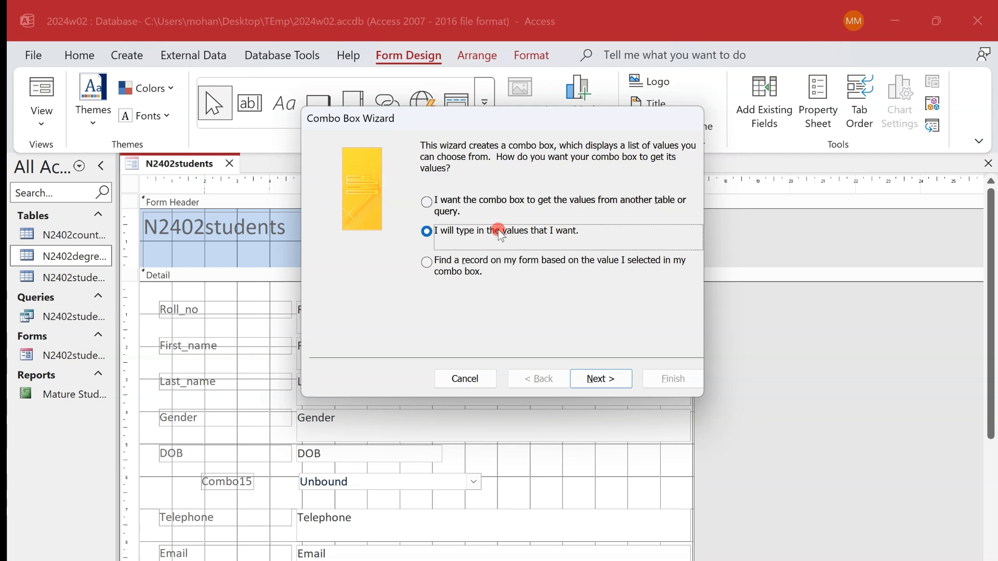
pyautogui.click(582, 201)
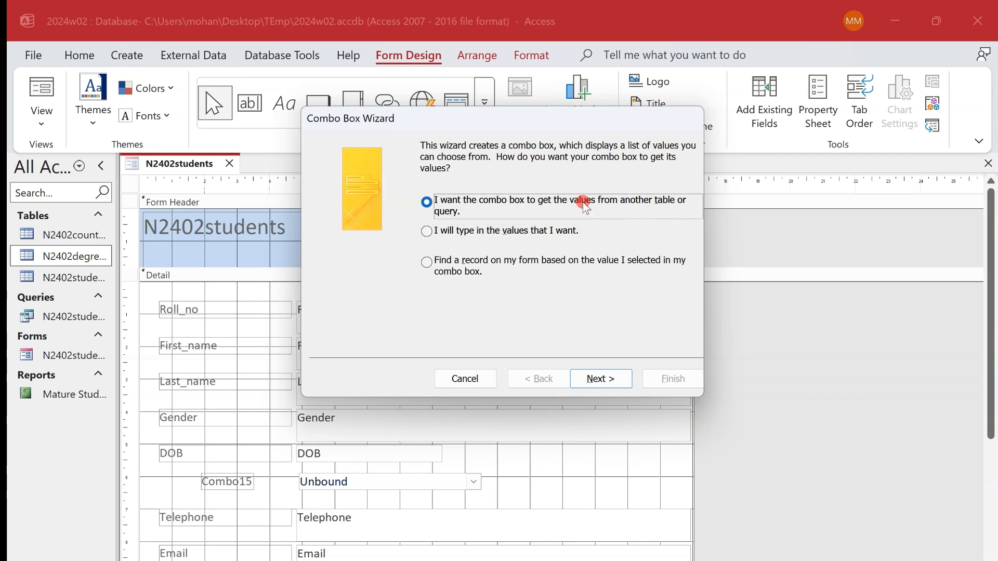
pyautogui.click(612, 380)
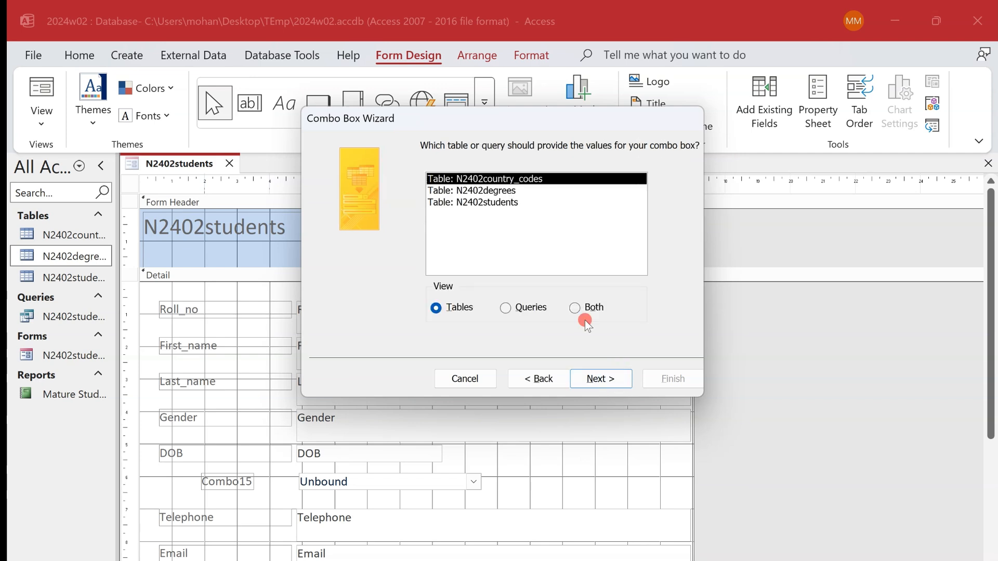
pyautogui.click(604, 379)
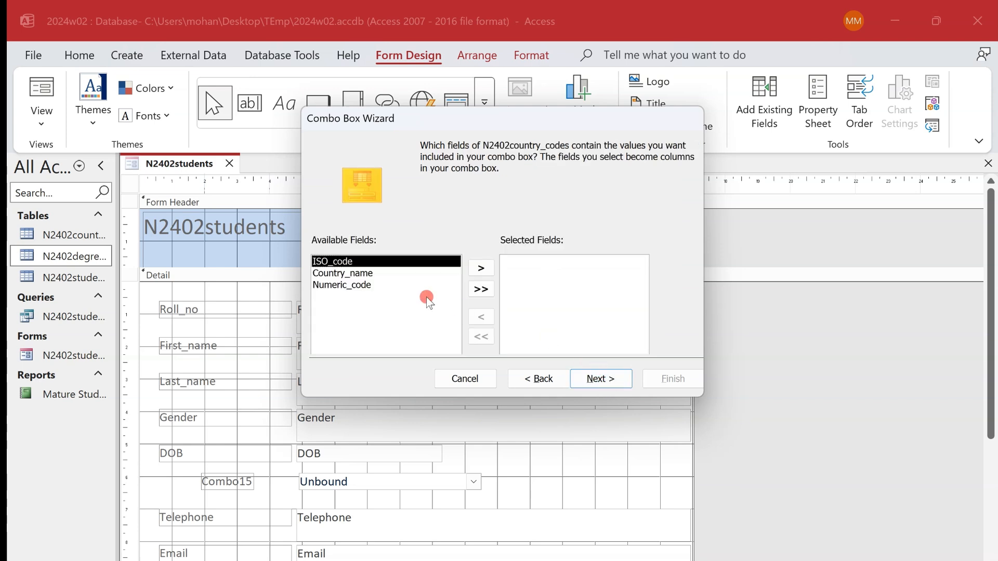
pyautogui.click(479, 268)
pyautogui.click(598, 377)
pyautogui.click(599, 379)
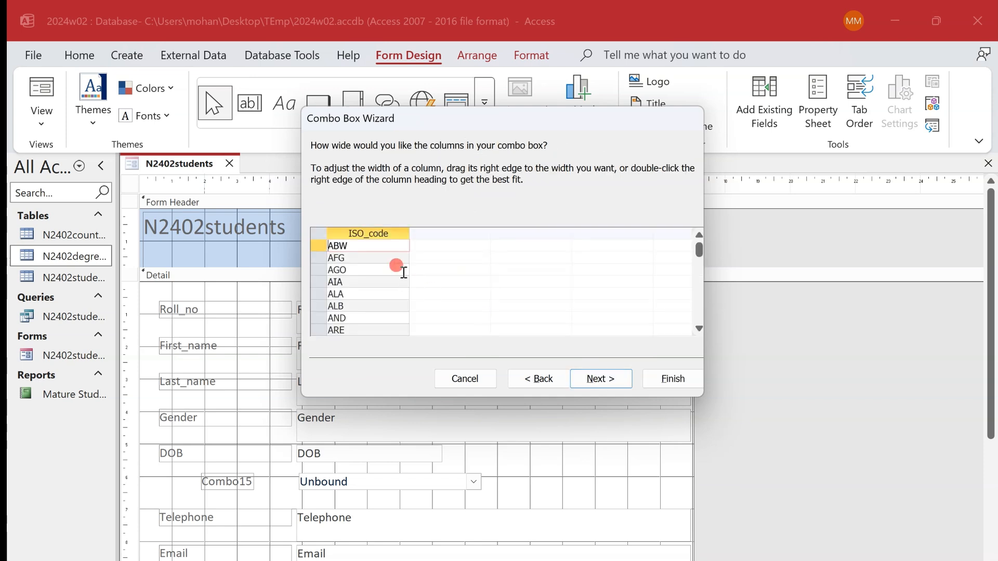
# - Look through the ISO_code values in the wizard's column width preview, keeping the column width
pyautogui.click(699, 275)
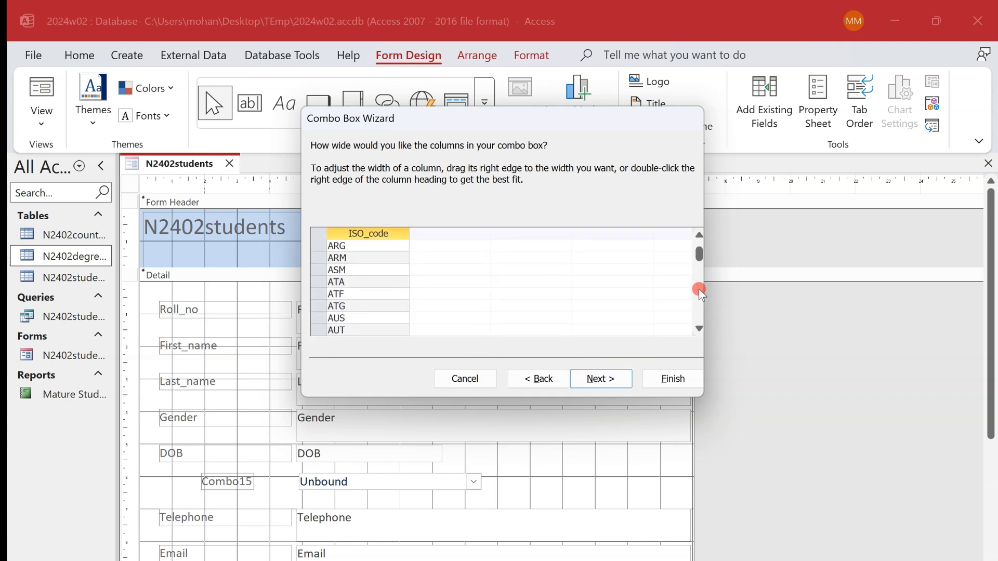
pyautogui.click(698, 289)
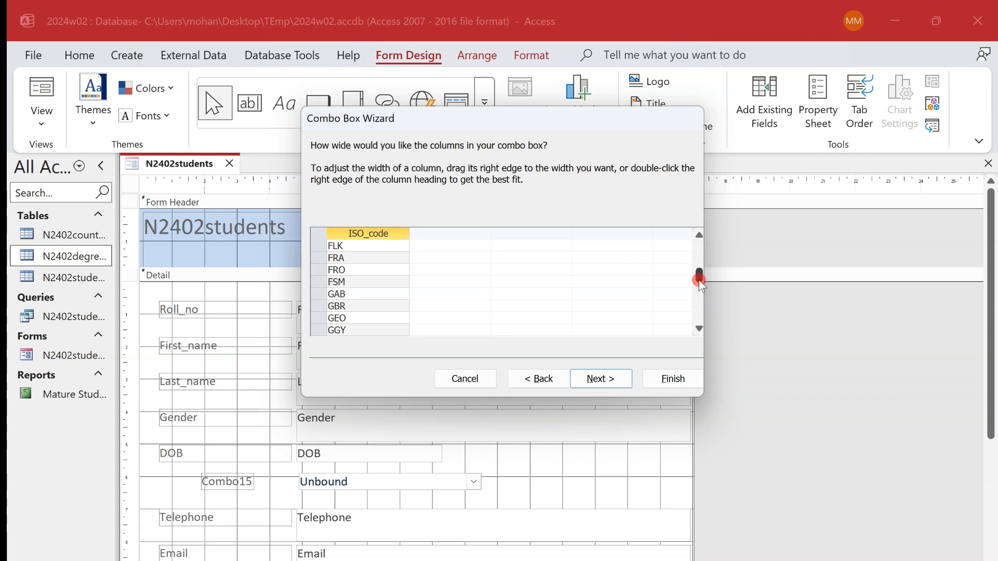
pyautogui.moveTo(700, 277); pyautogui.dragTo(703, 235)
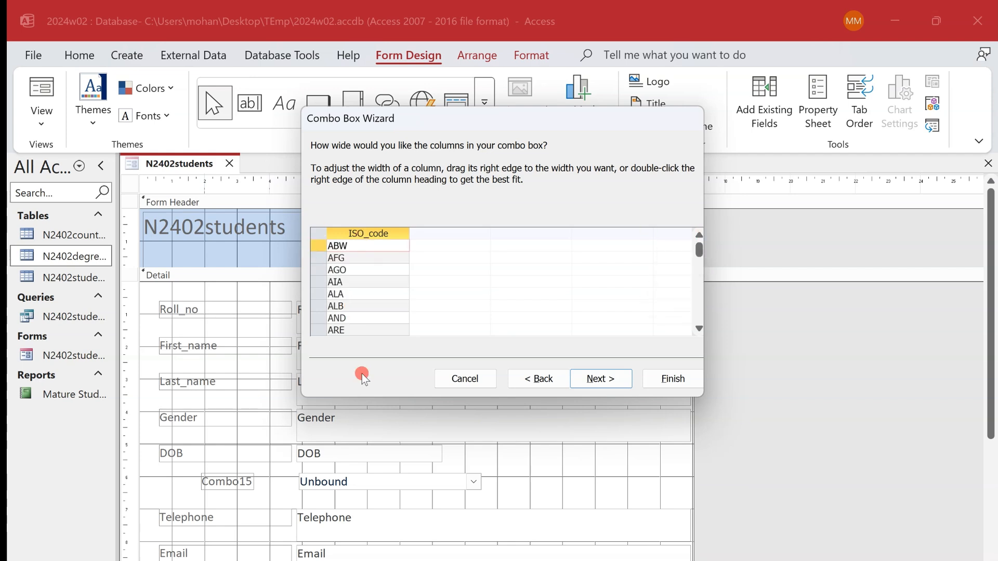
pyautogui.click(588, 377)
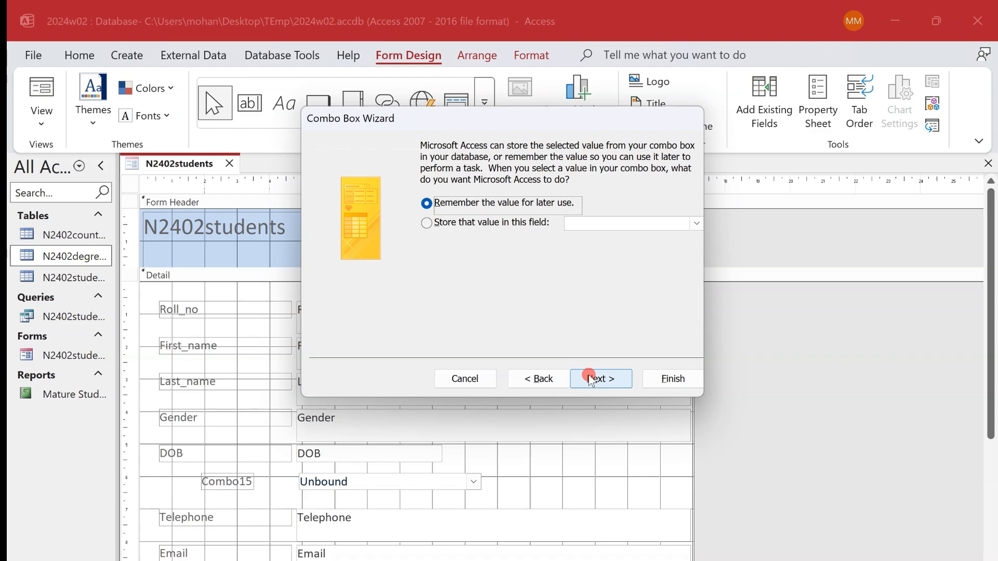
# - Choose to store the combo box value in a field, and check the drop down requirements of task 18 in the exam paper
pyautogui.click(512, 219)
pyautogui.hotkey('alt', 'Tab')
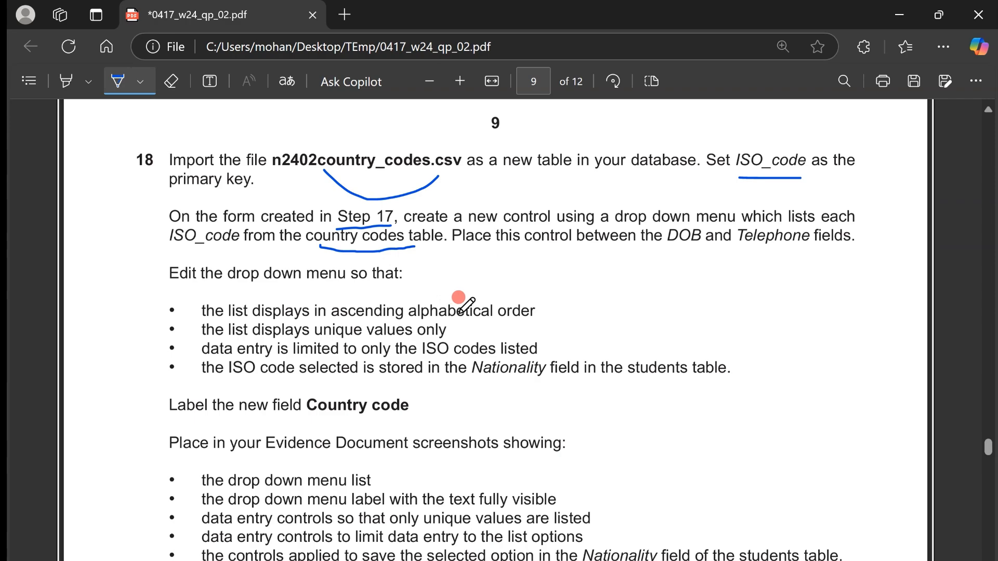
pyautogui.hotkey('alt', 'Tab')
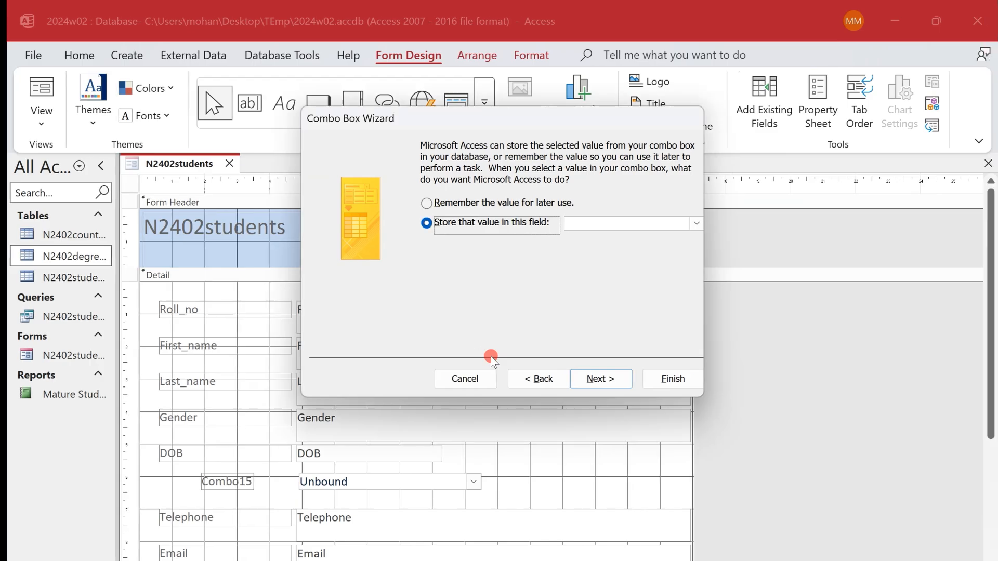
# - Go back to the combo box's sort order settings and sort the list by ISO_code in ascending order
pyautogui.click(553, 380)
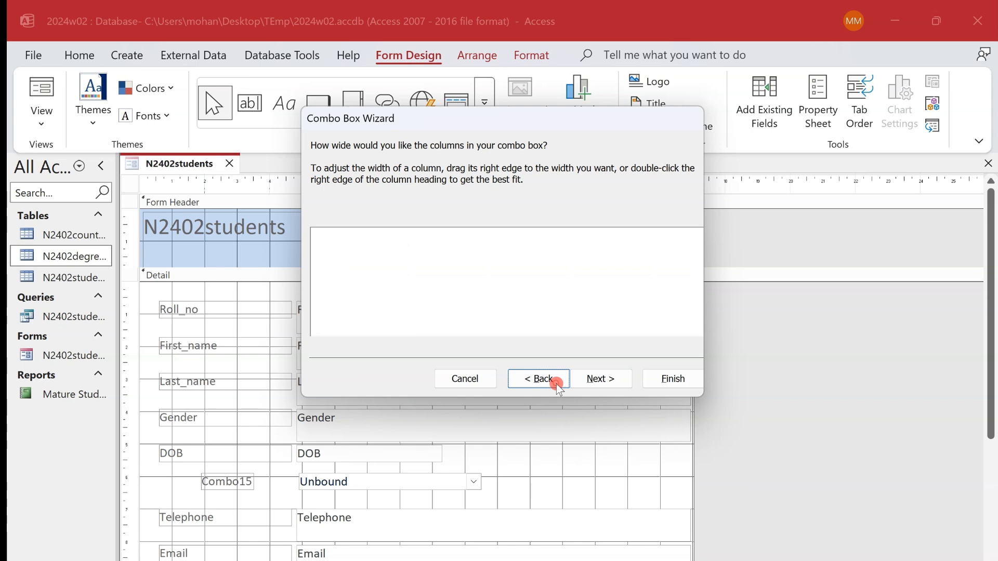
pyautogui.click(555, 384)
pyautogui.click(454, 202)
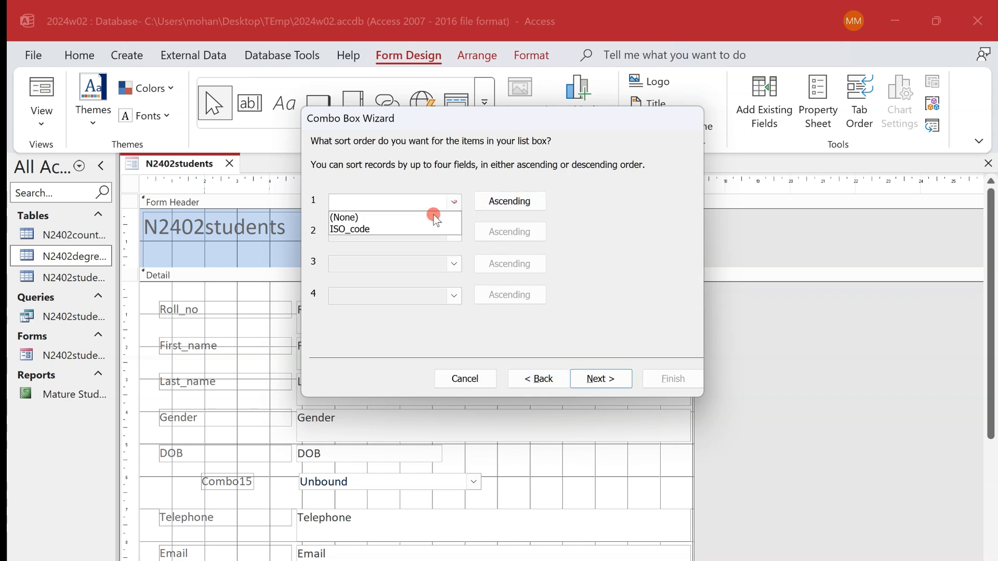
pyautogui.click(429, 229)
pyautogui.click(600, 379)
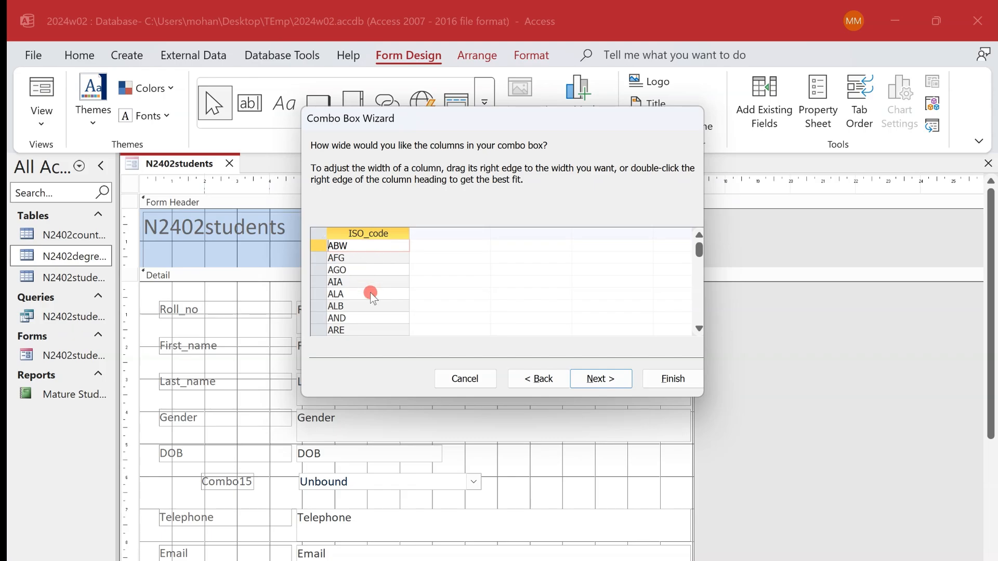
# - In the exam paper, tick the requirement limiting data entry to the listed ISO codes and underline Nationality
pyautogui.hotkey('alt', 'Tab')
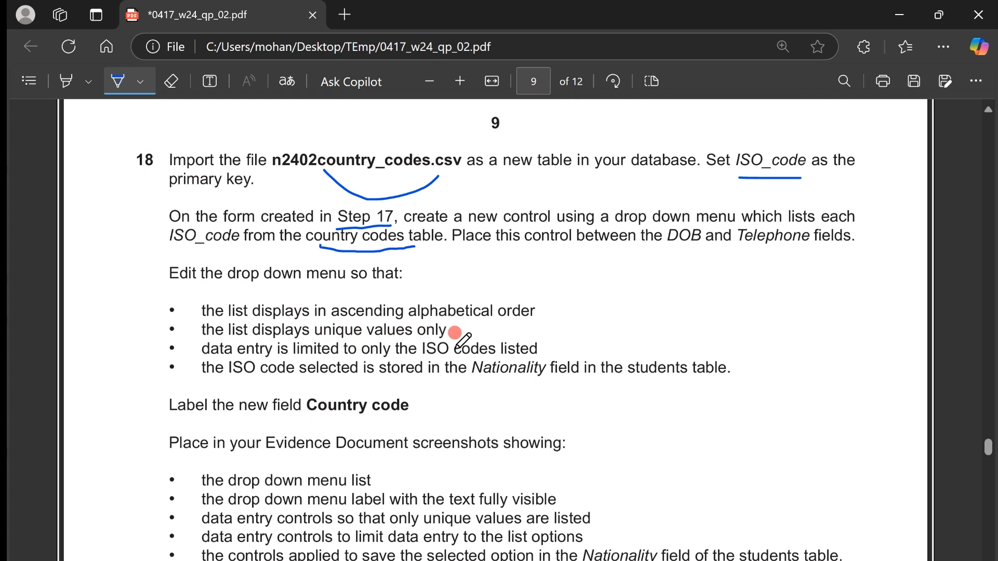
pyautogui.moveTo(544, 346); pyautogui.dragTo(563, 342)
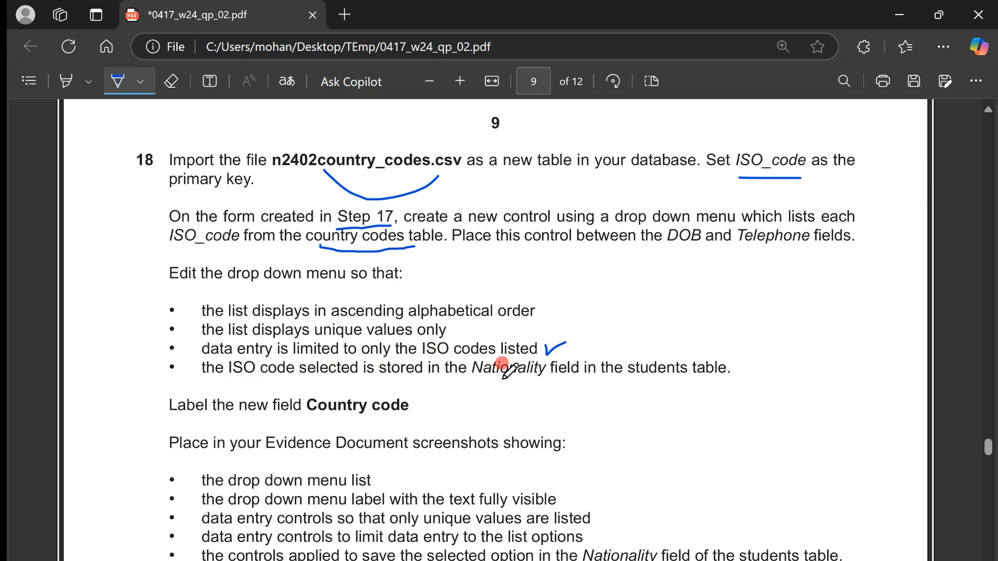
pyautogui.moveTo(483, 378); pyautogui.dragTo(538, 370)
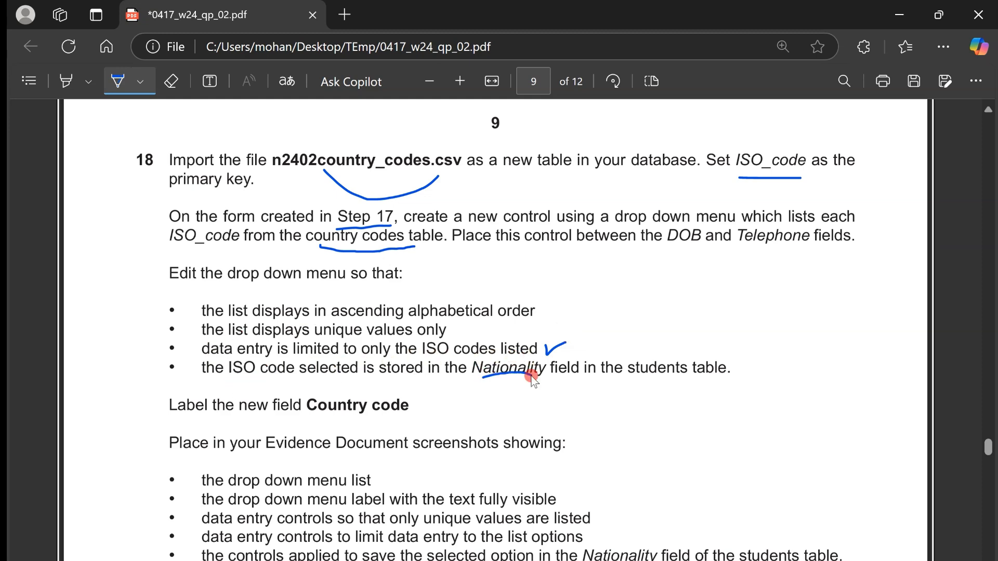
# - Back in the Combo Box Wizard, accept the column width and have the selected value stored in the Nationality field
pyautogui.hotkey('alt', 'Tab')
pyautogui.click(599, 379)
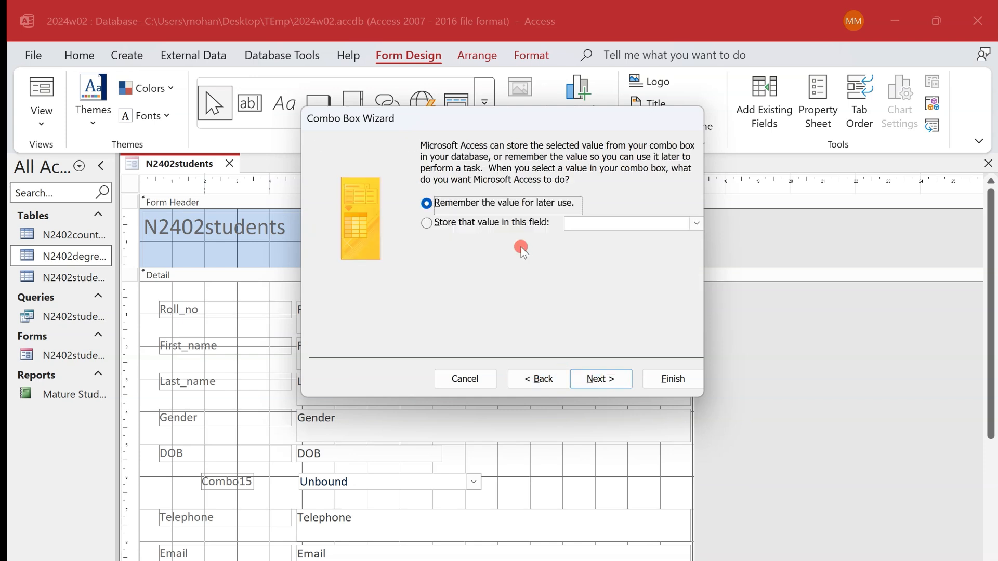
pyautogui.click(537, 225)
pyautogui.click(697, 224)
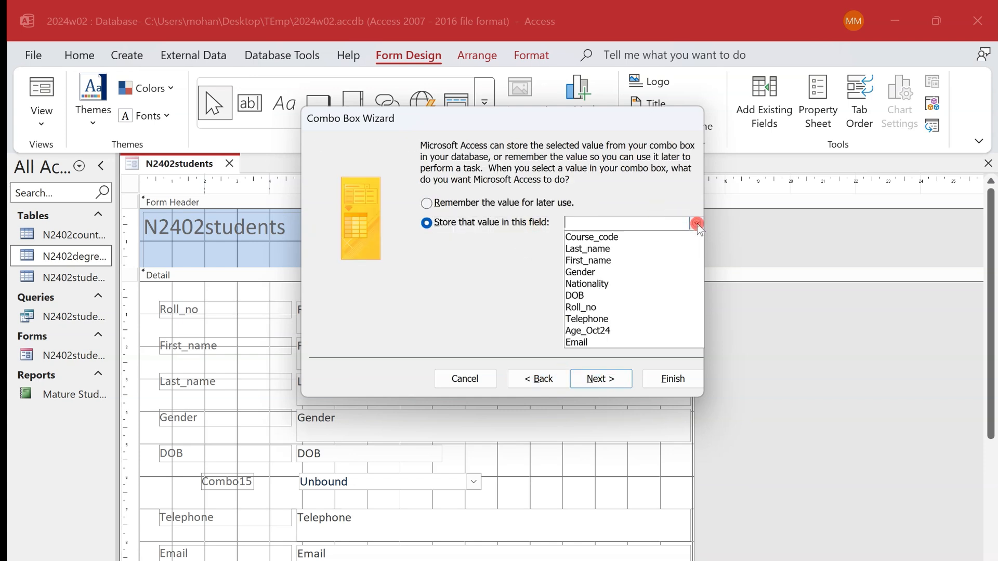
pyautogui.click(676, 283)
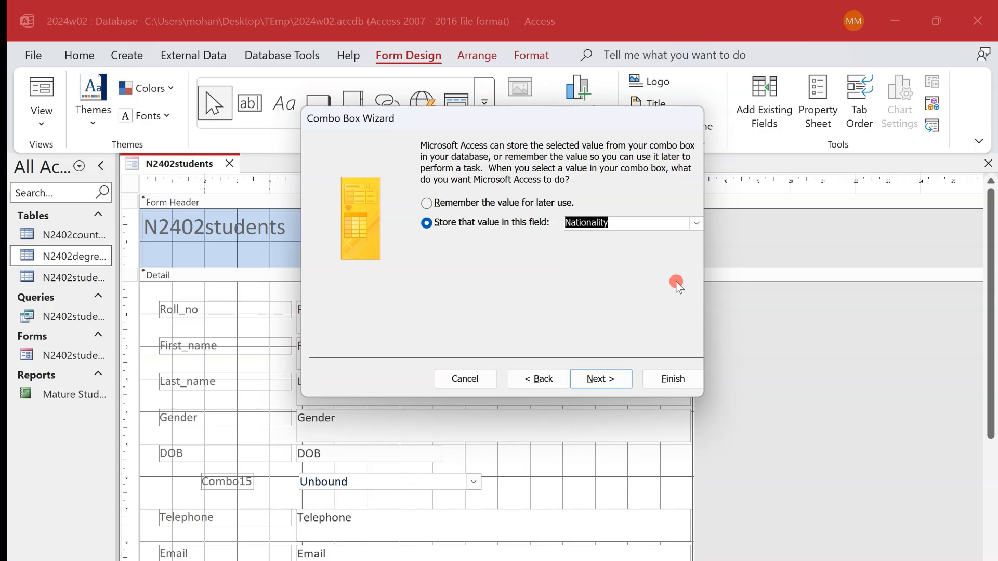
# - Label the combo box "Country code" with the text copied from the exam paper, finish the wizard and line its label up under DOB
pyautogui.hotkey('alt', 'Tab')
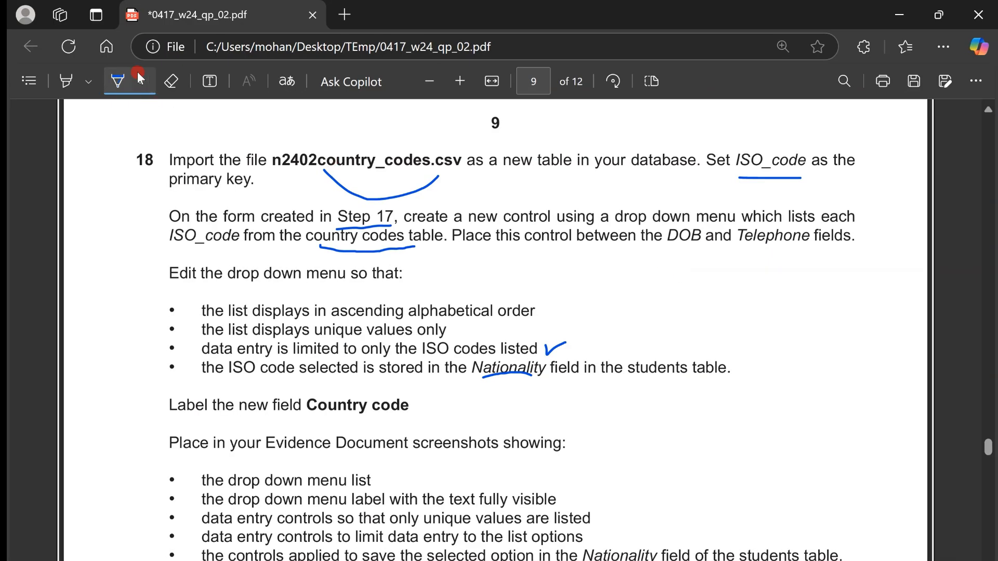
pyautogui.click(124, 81)
pyautogui.moveTo(307, 405); pyautogui.dragTo(411, 408)
pyautogui.hotkey('ctrl', 'c')
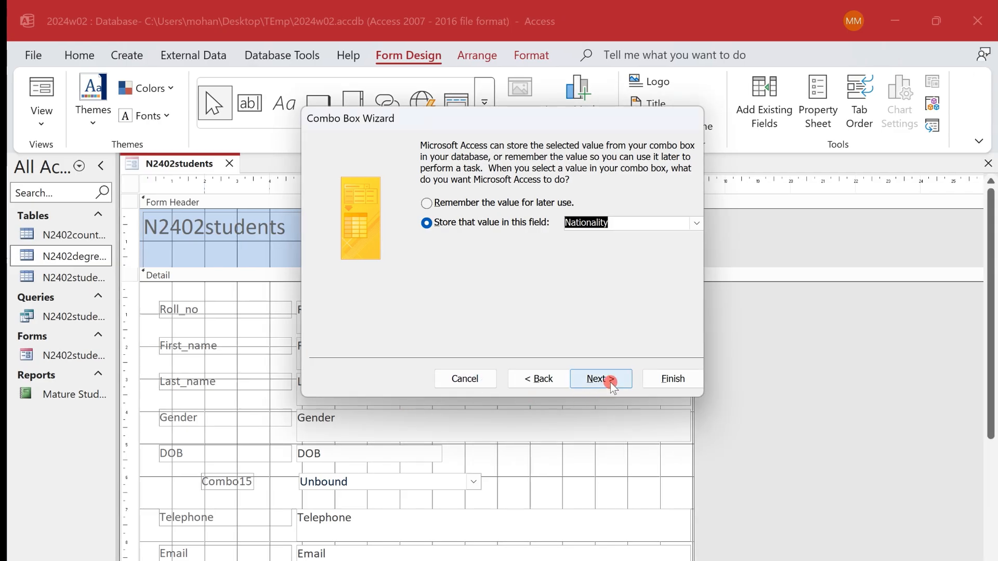
pyautogui.click(602, 379)
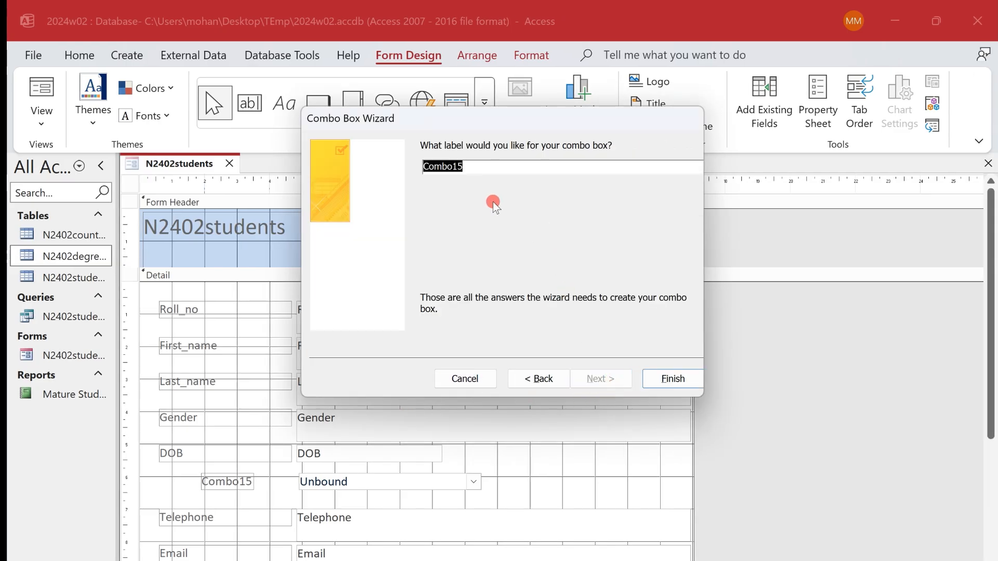
pyautogui.hotkey('ctrl', 'v')
pyautogui.click(682, 378)
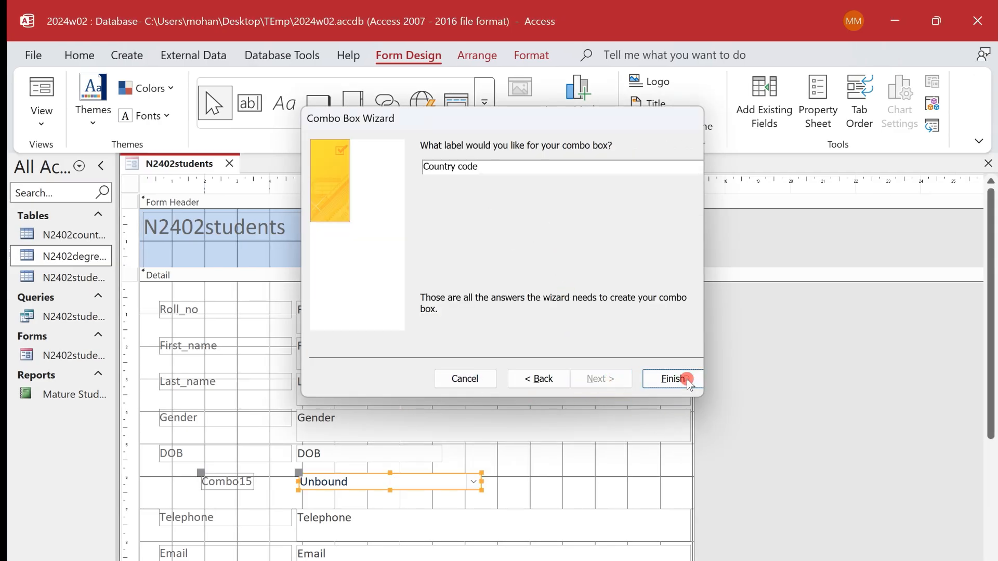
pyautogui.moveTo(199, 474); pyautogui.dragTo(161, 471)
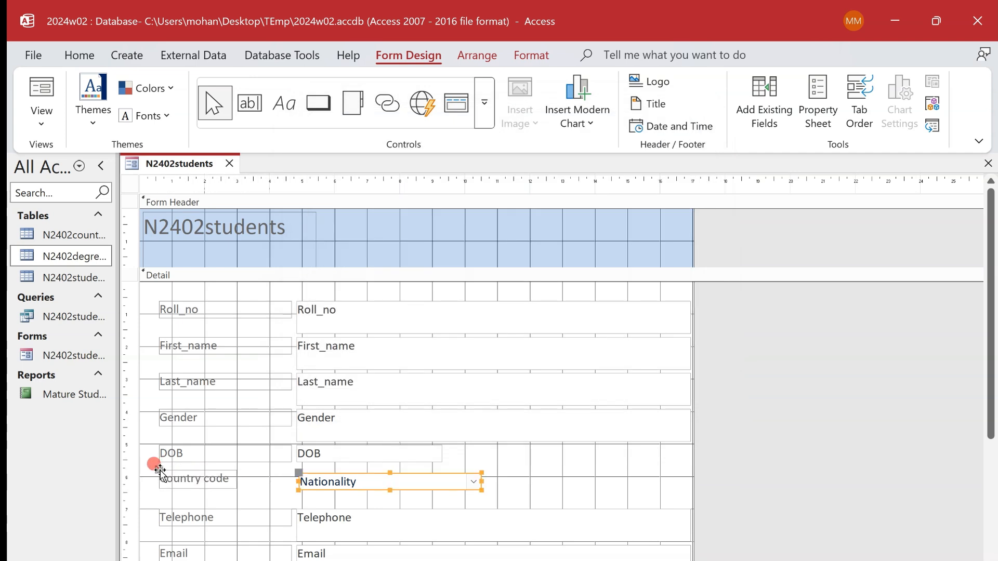
pyautogui.click(514, 481)
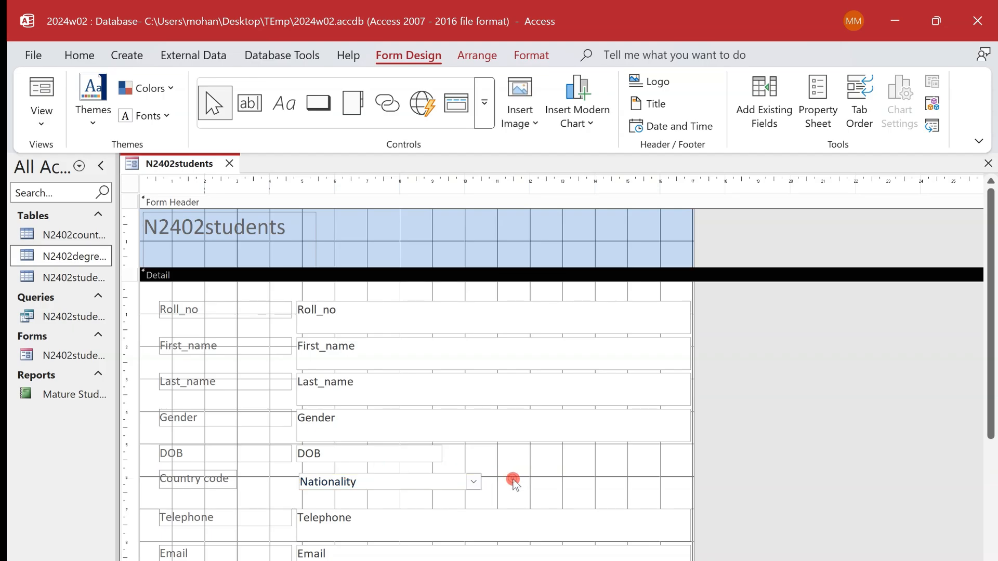
# - Check the exam paper's requirement on limiting data entry, and set the Nationality combo box's Limit To List property to Yes
pyautogui.hotkey('alt', 'Tab')
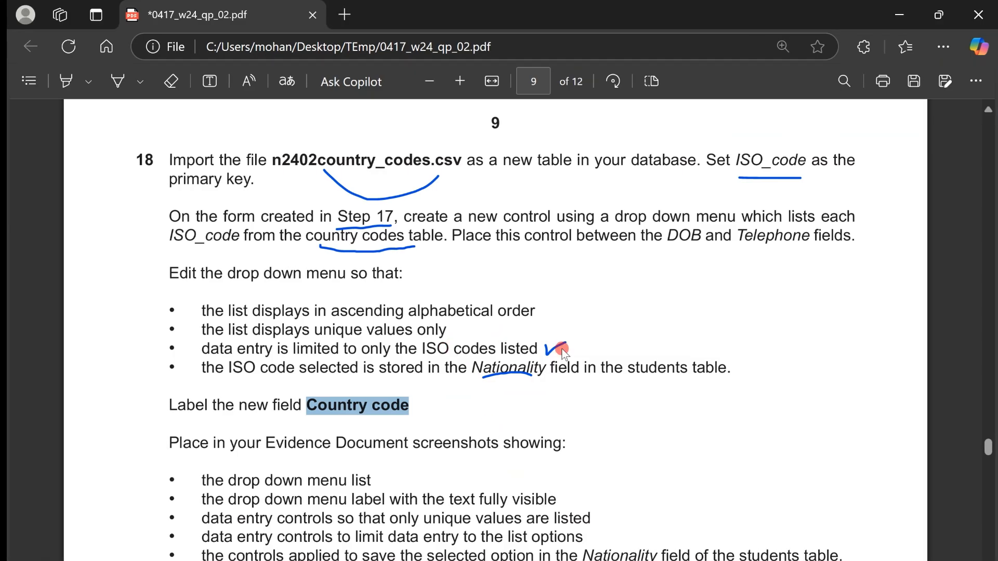
pyautogui.moveTo(562, 347); pyautogui.dragTo(218, 336)
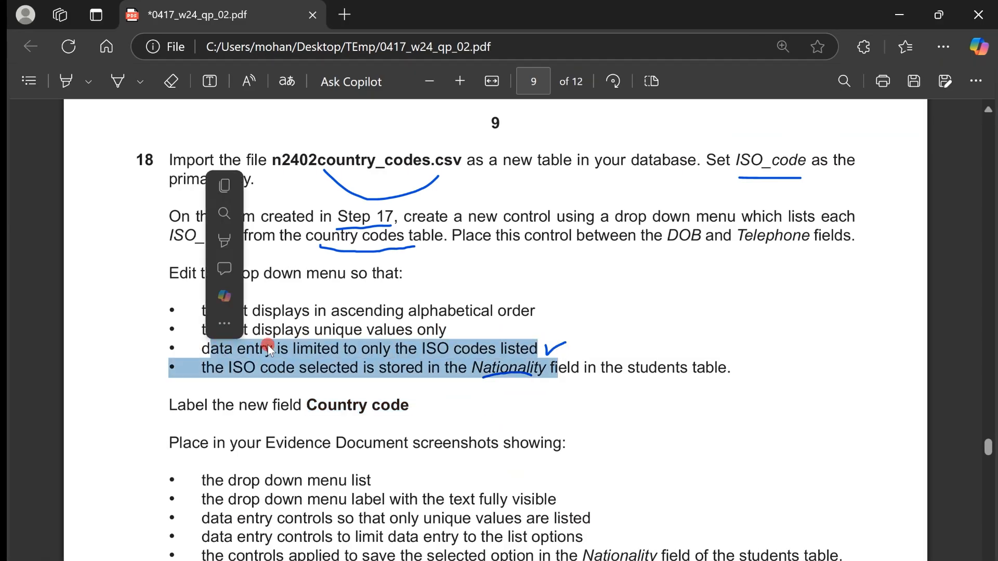
pyautogui.click(368, 341)
pyautogui.moveTo(397, 346); pyautogui.dragTo(496, 350)
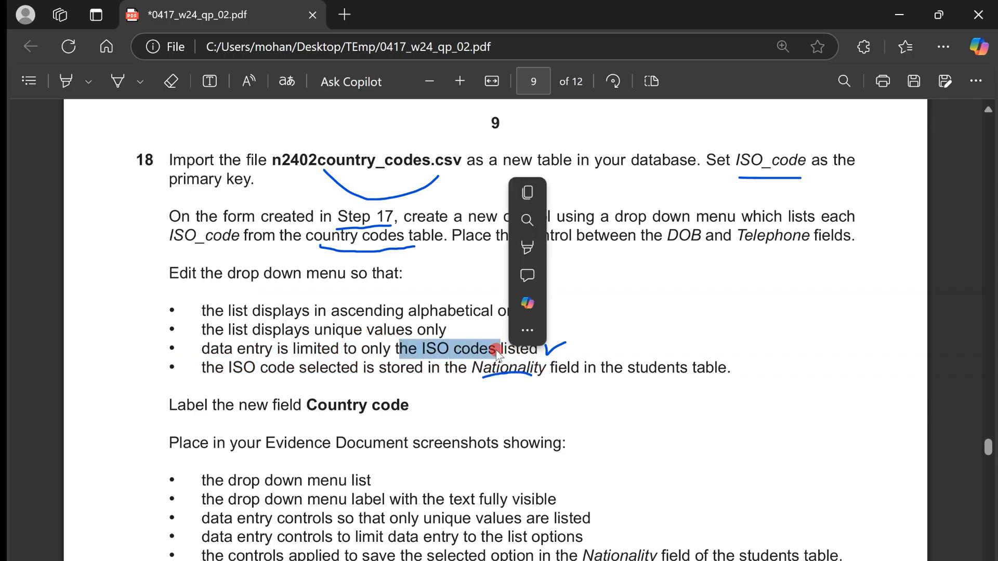
pyautogui.hotkey('alt', 'Tab')
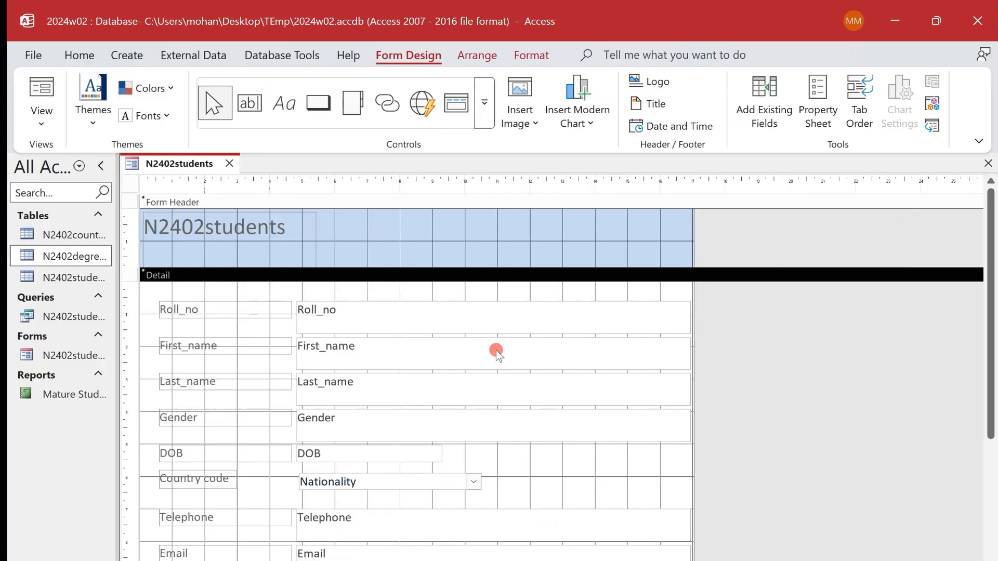
pyautogui.rightClick(464, 477)
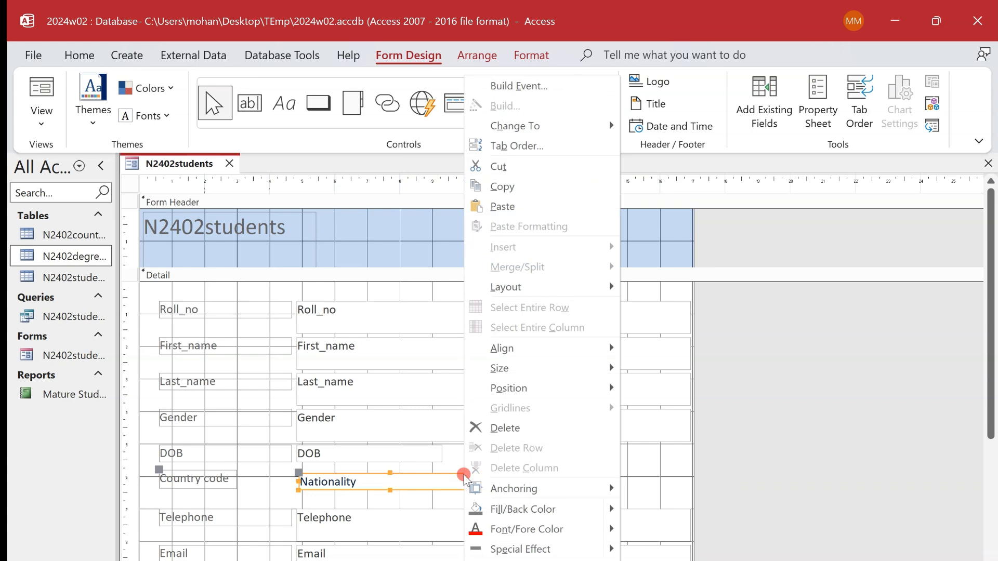
pyautogui.click(514, 560)
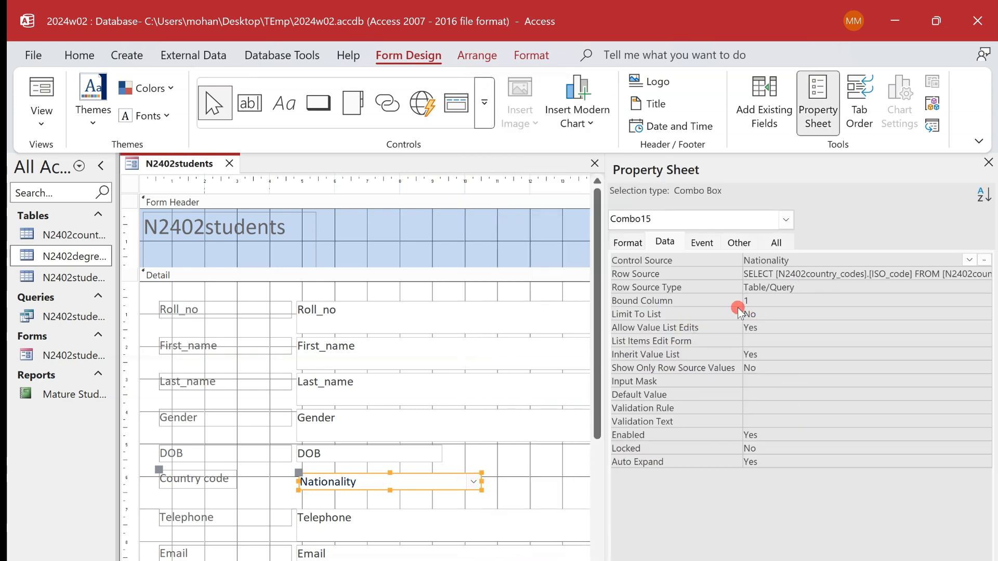
pyautogui.click(712, 319)
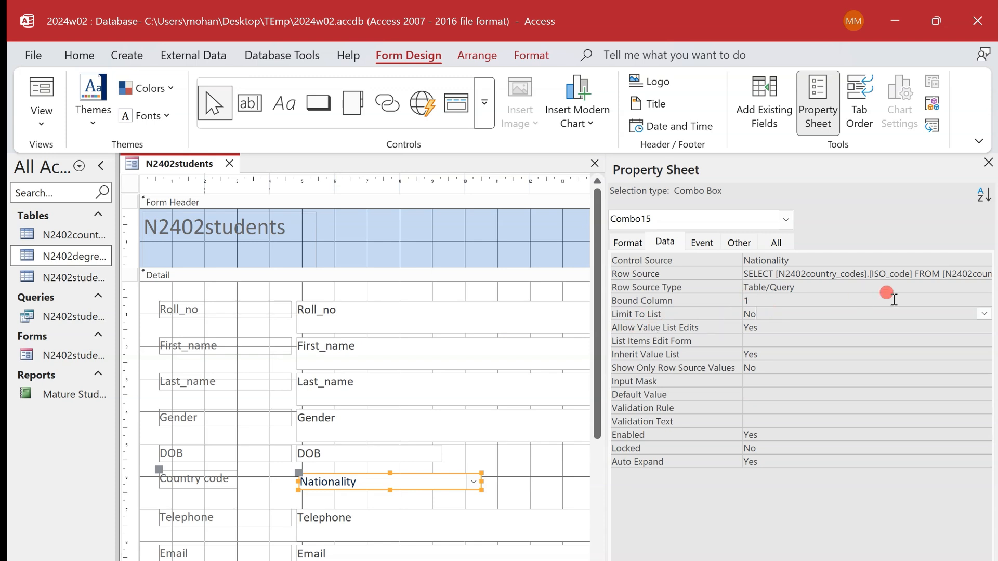
pyautogui.click(983, 315)
pyautogui.click(973, 327)
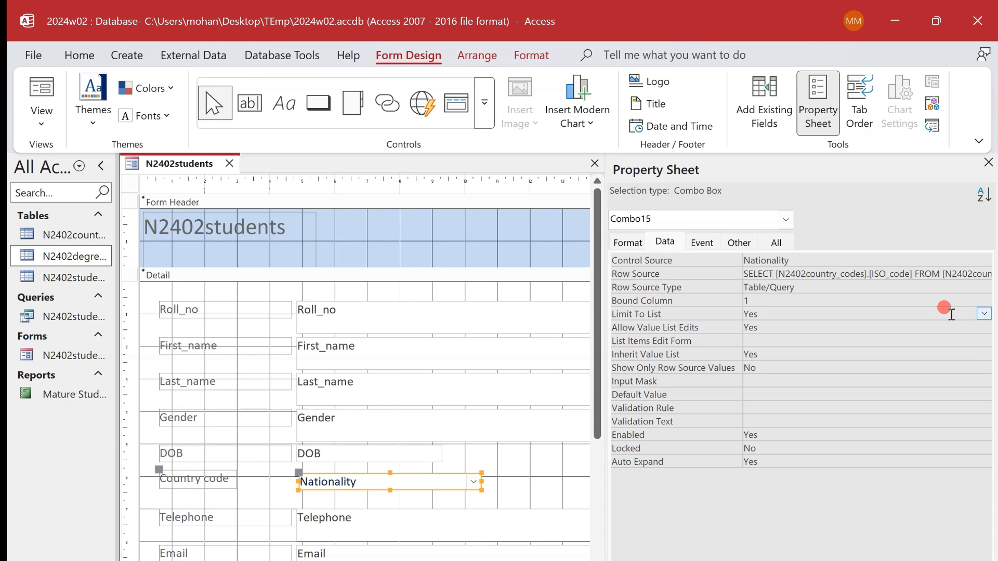
# - Check the evidence required for task 18, and capture the students form in Form View with the Country code list open
pyautogui.hotkey('alt', 'Tab')
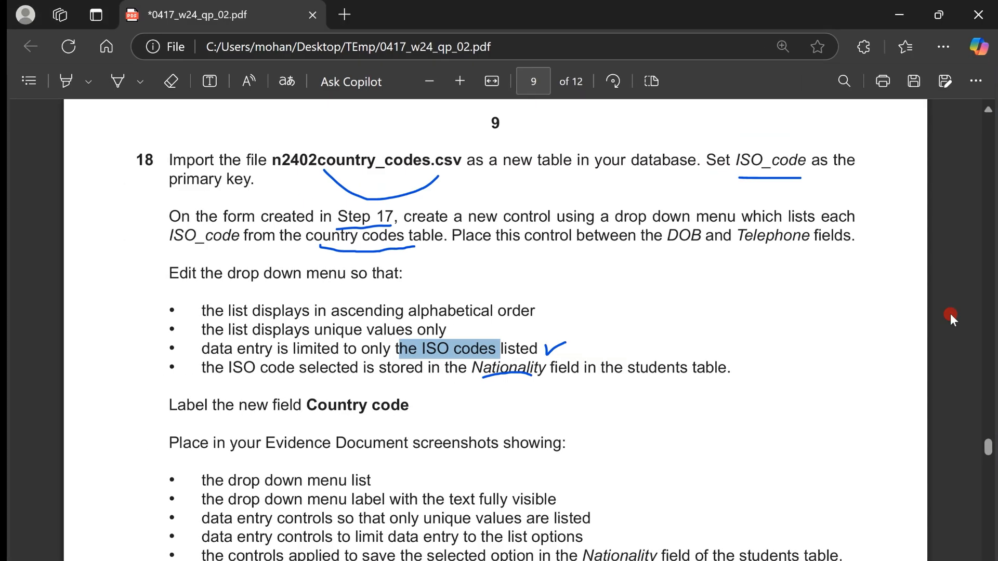
pyautogui.moveTo(285, 444); pyautogui.dragTo(434, 453)
pyautogui.scroll(-2, 403, 388)
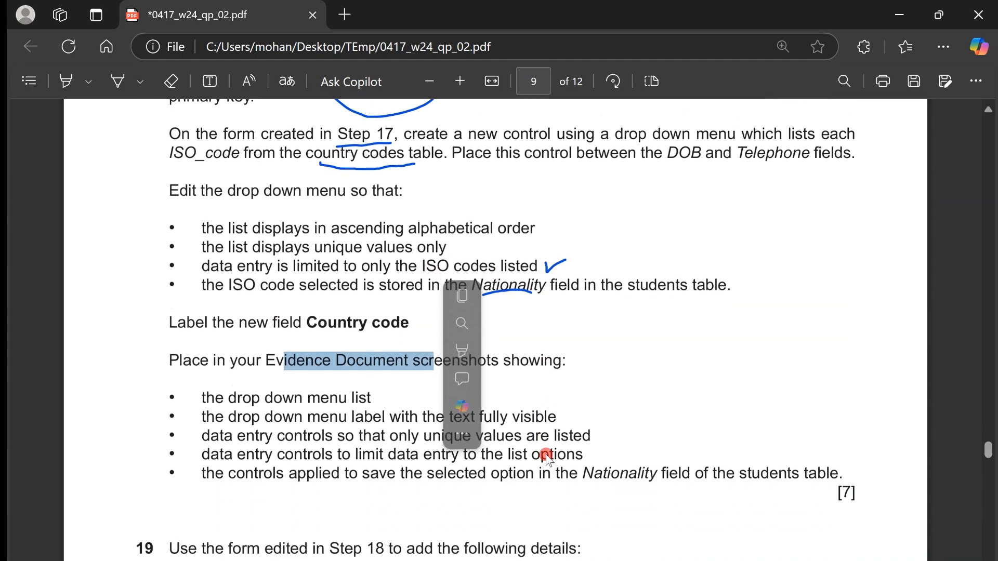
pyautogui.hotkey('alt', 'Tab')
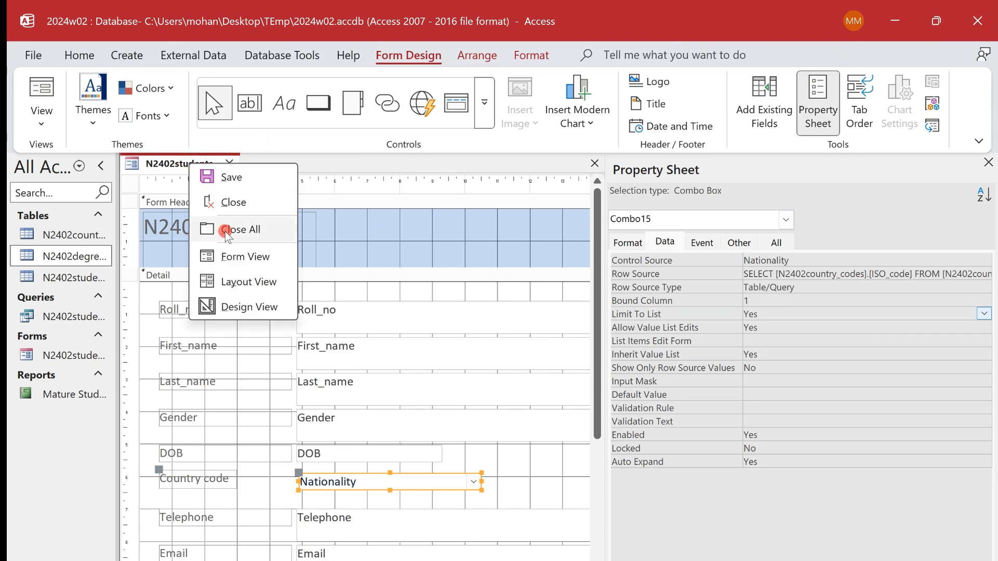
pyautogui.click(232, 252)
pyautogui.click(471, 432)
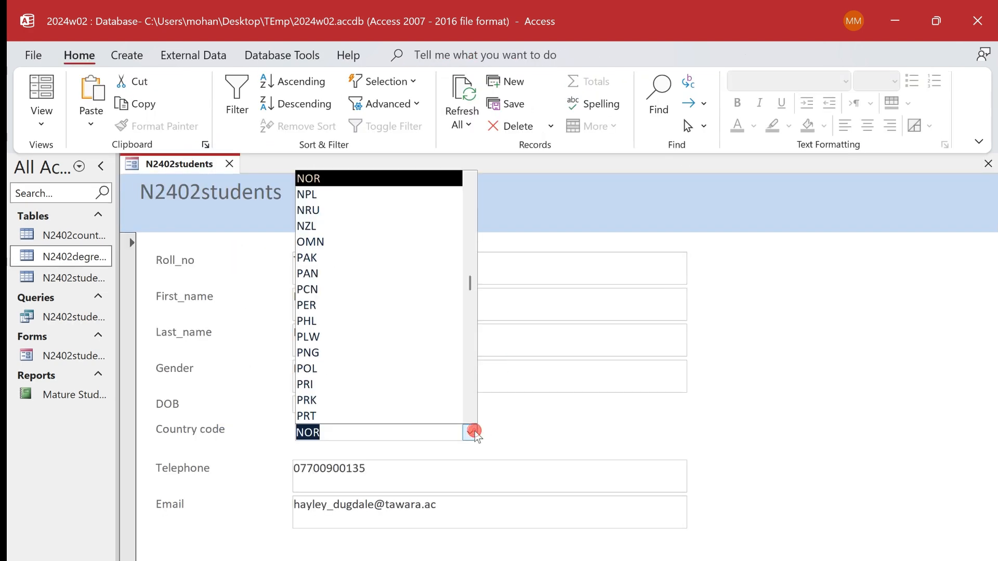
pyautogui.click(197, 152)
pyautogui.press('super+shift+s')
pyautogui.moveTo(116, 142); pyautogui.dragTo(504, 447)
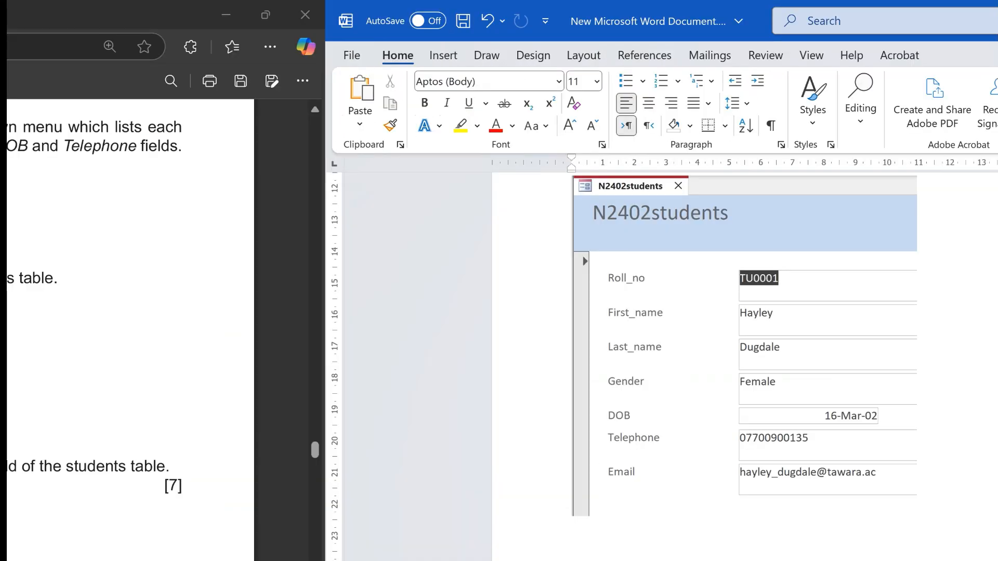
# - Switch to the Word evidence document, add the caption "Evidecne 18:" below the last screenshot and paste the form capture under it
pyautogui.press('ctrl+super+Left')
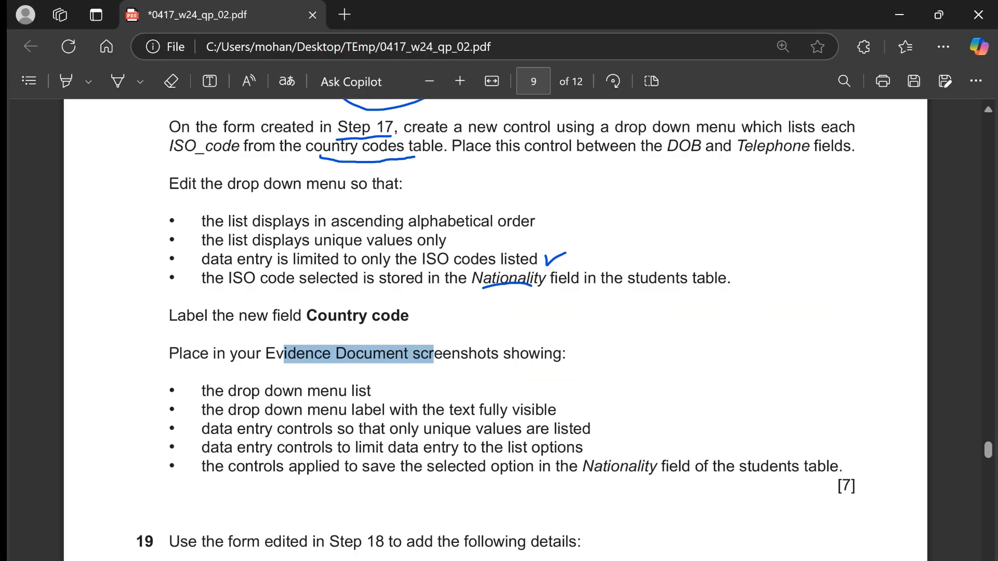
pyautogui.press('ctrl+super+Right')
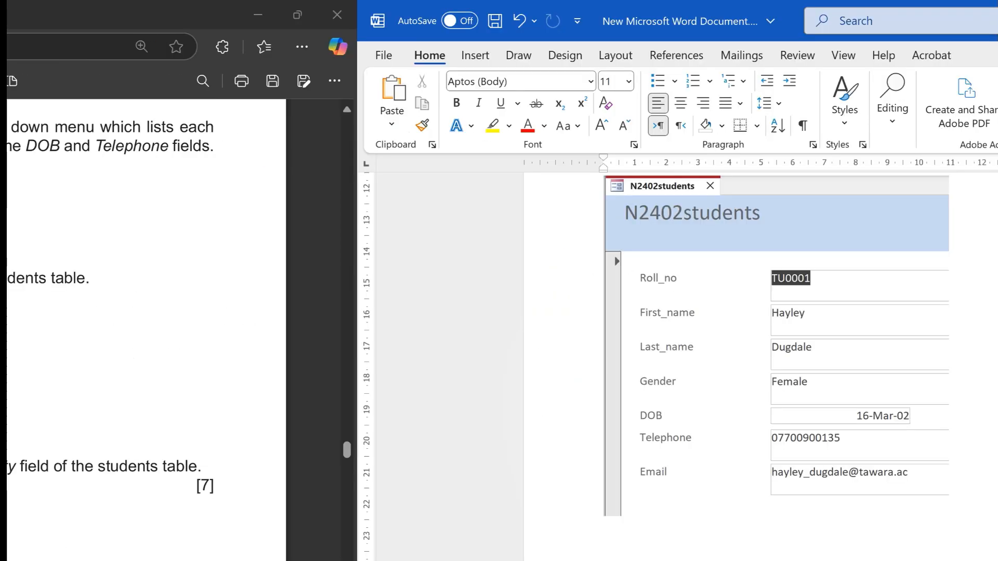
pyautogui.hotkey('shift', 'Left')
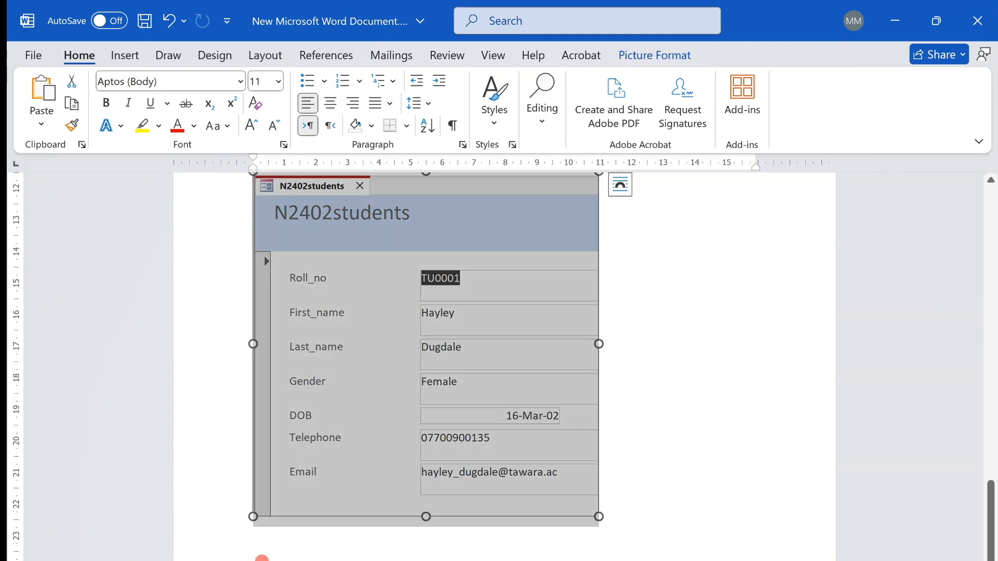
pyautogui.click(262, 557)
pyautogui.write('Evidecr')
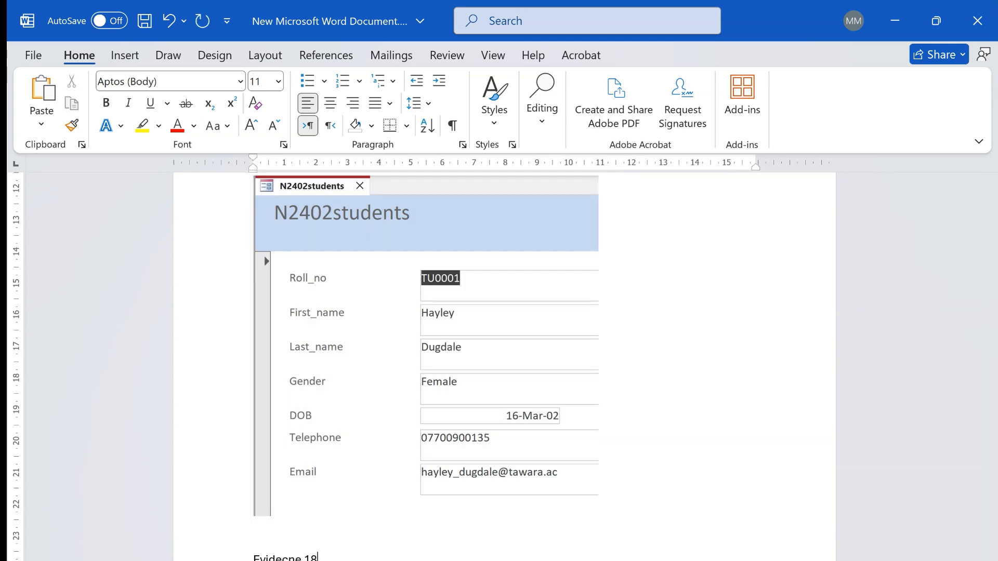
pyautogui.write('e 18:')
pyautogui.hotkey('ctrl', 'v')
# - Move the task 18 caption onto the page of its screenshot with blank lines, and correct its misspelled word to "Evidence"
pyautogui.scroll(5, 436, 410)
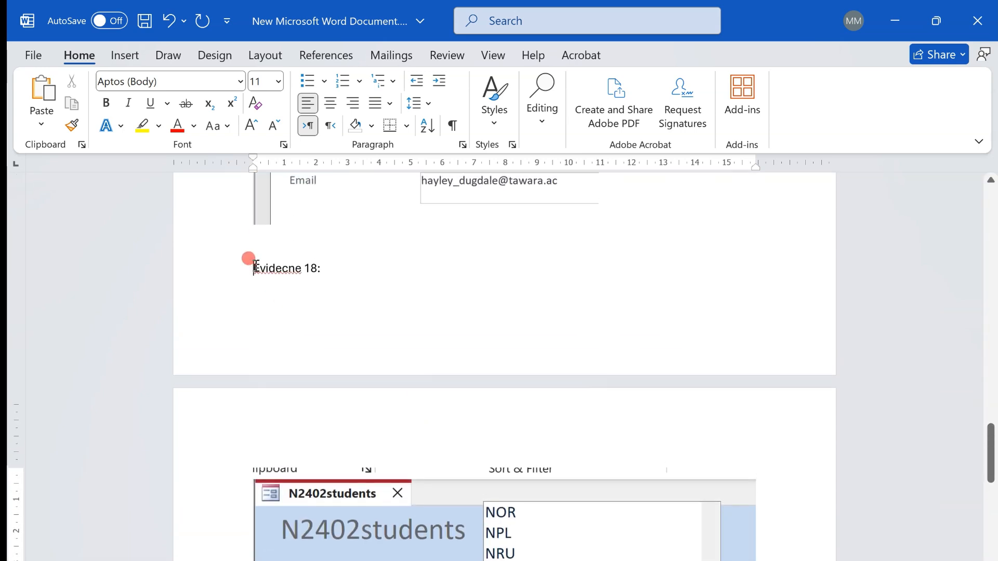
pyautogui.press('Return')
pyautogui.press('Return')
pyautogui.scroll(-4, 256, 266)
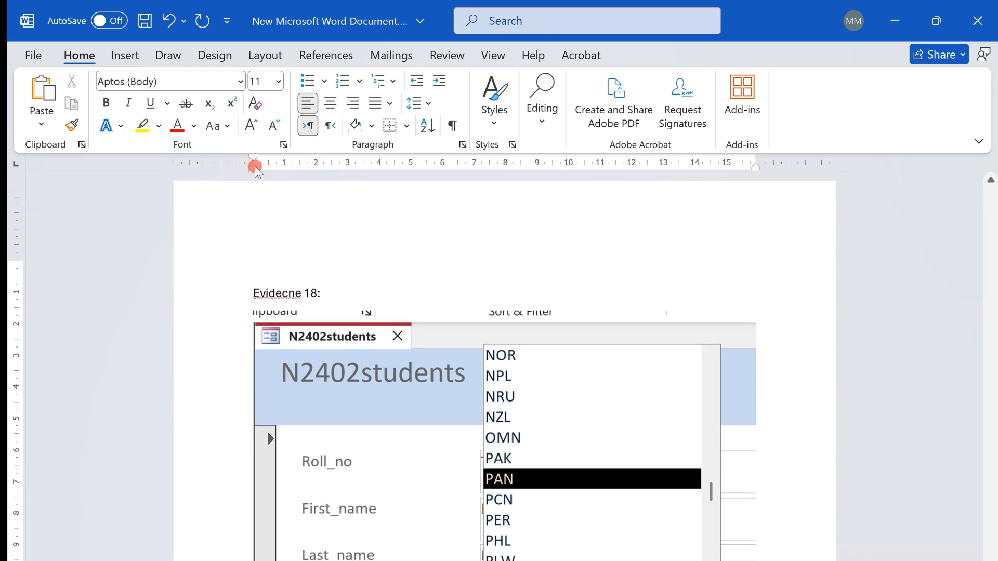
pyautogui.rightClick(275, 293)
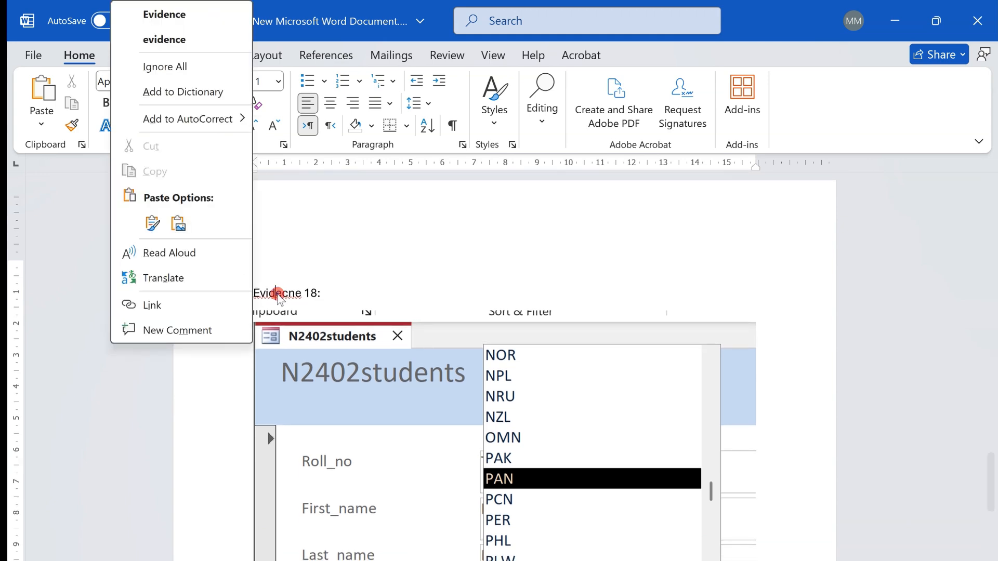
pyautogui.click(197, 25)
# - Shrink the pasted form screenshot proportionally to about 12 cm wide, and return to the exam paper's evidence list for task 18
pyautogui.scroll(-4, 646, 425)
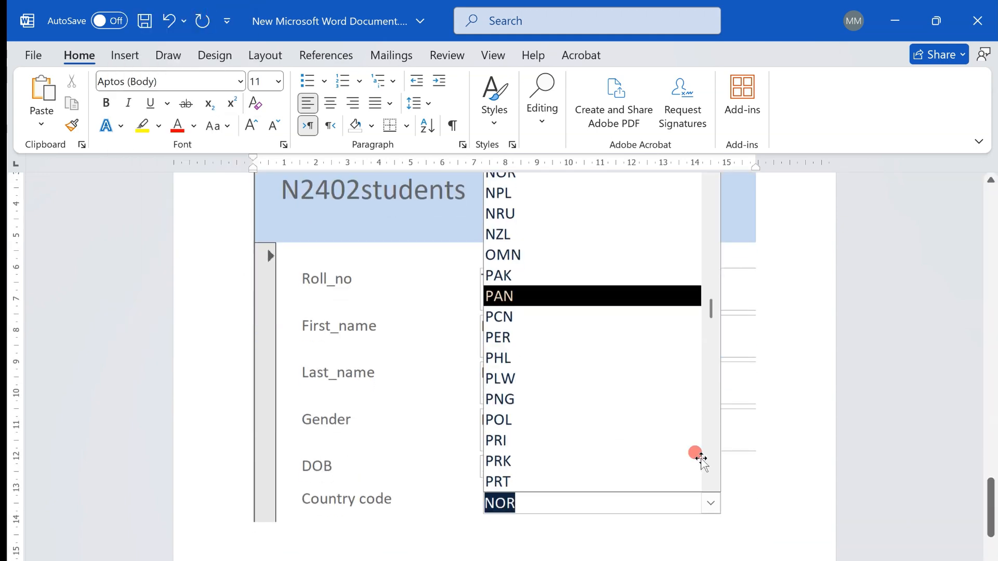
pyautogui.click(755, 520)
pyautogui.moveTo(755, 521); pyautogui.dragTo(622, 418)
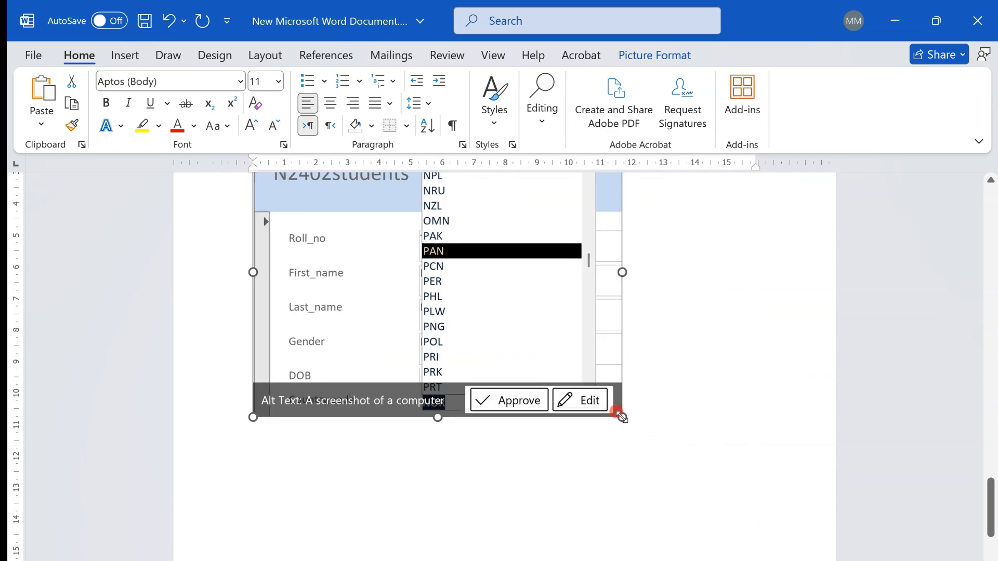
pyautogui.click(250, 439)
pyautogui.hotkey('alt', 'Tab')
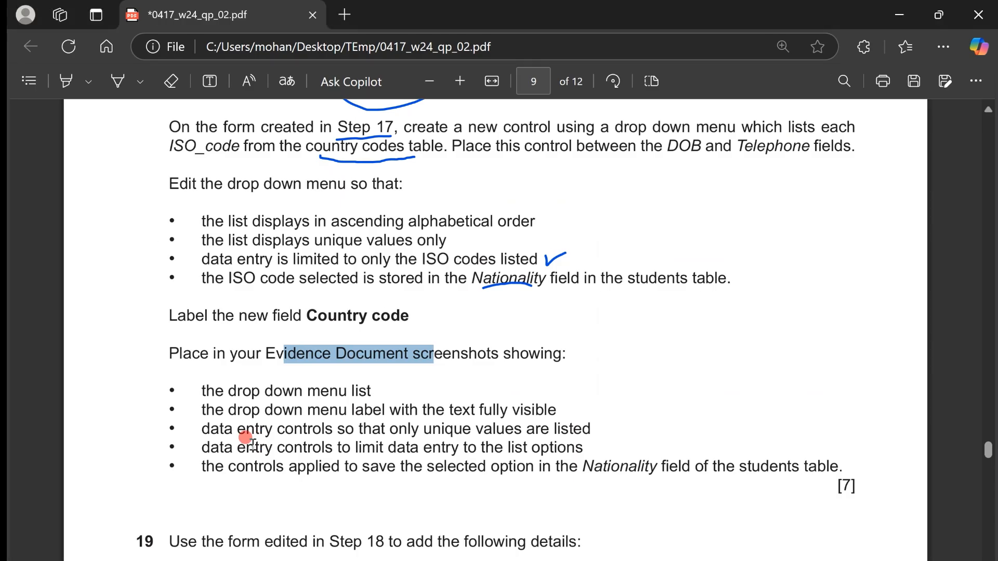
# - Check task 18's evidence points on unique values and limited data entry, and open the students form in Design View in Access
pyautogui.moveTo(202, 408); pyautogui.dragTo(565, 411)
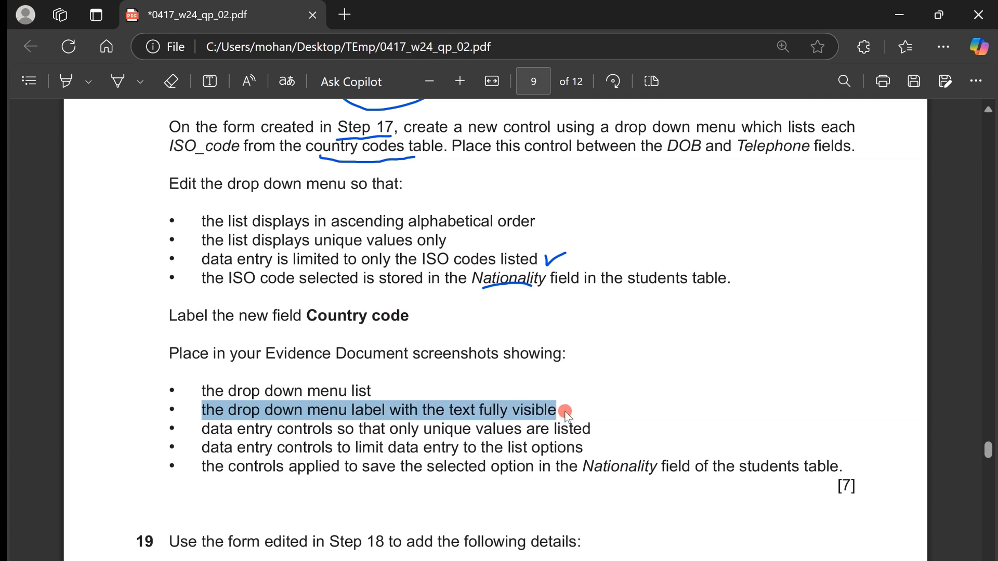
pyautogui.moveTo(206, 430); pyautogui.dragTo(588, 430)
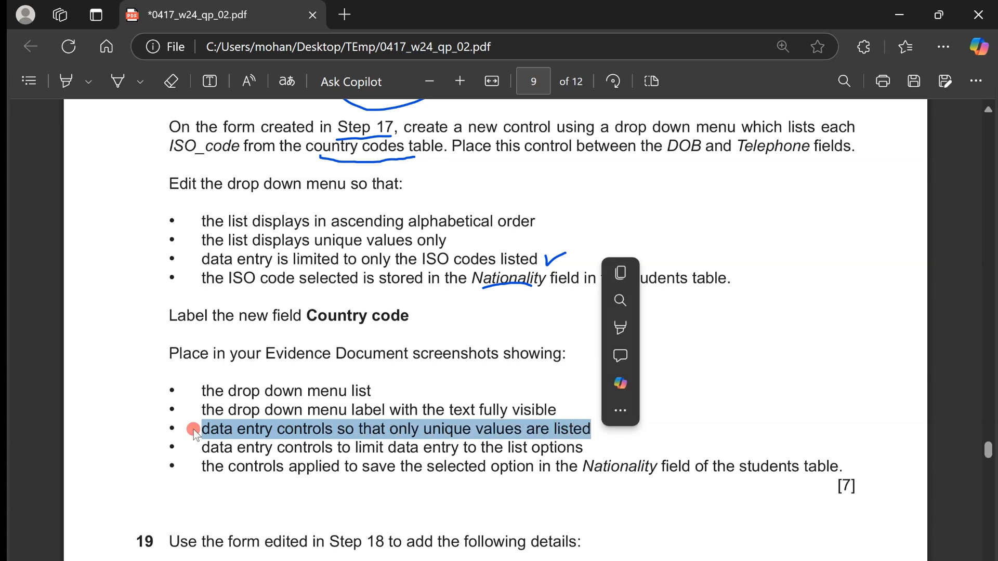
pyautogui.moveTo(179, 449); pyautogui.dragTo(592, 451)
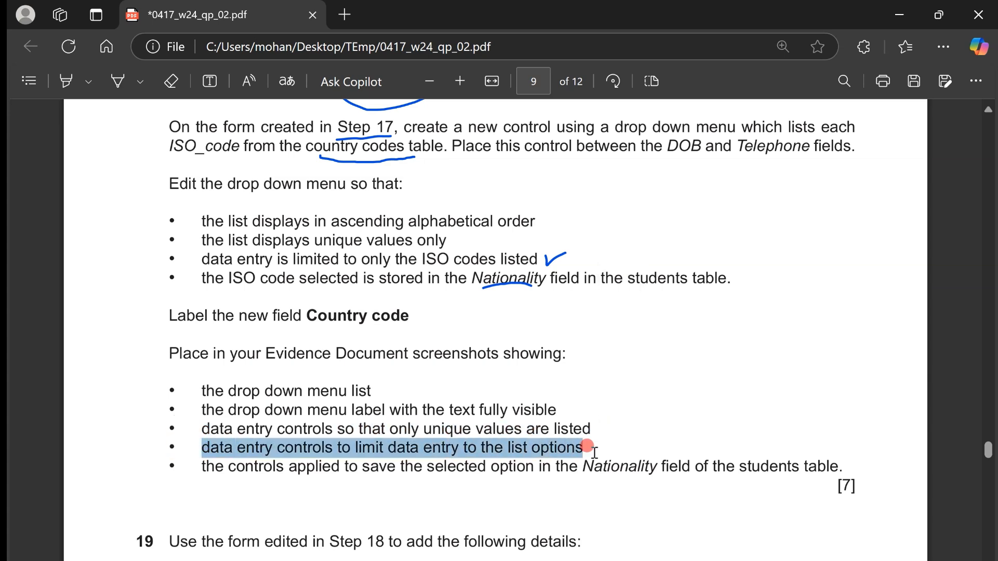
pyautogui.press('ctrl+super+Right')
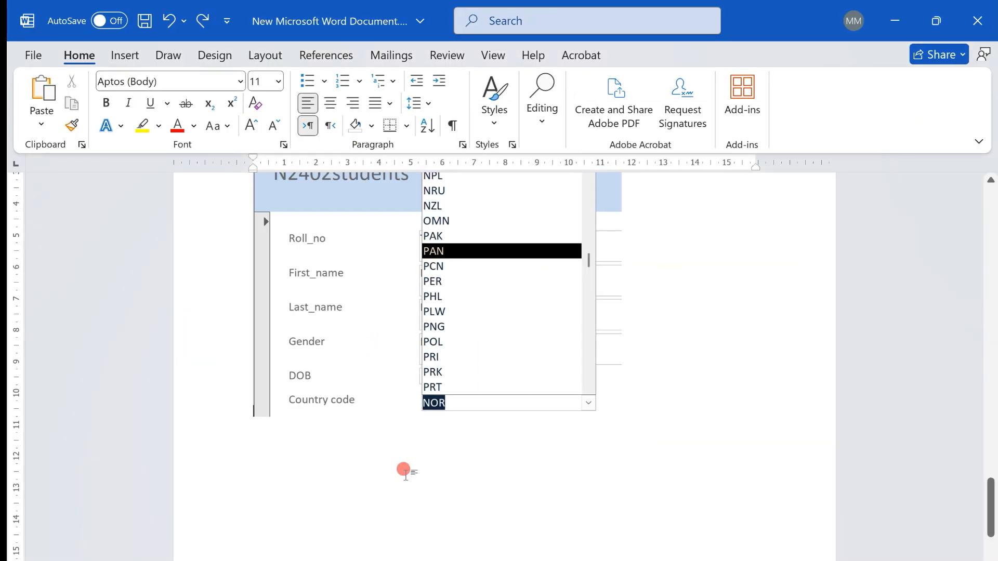
pyautogui.click(417, 560)
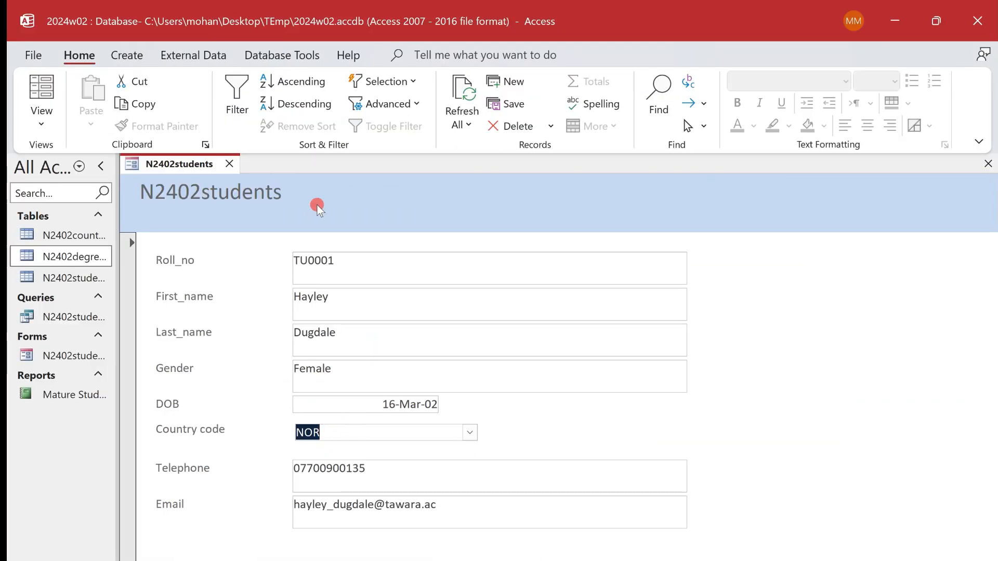
pyautogui.rightClick(203, 166)
pyautogui.click(243, 309)
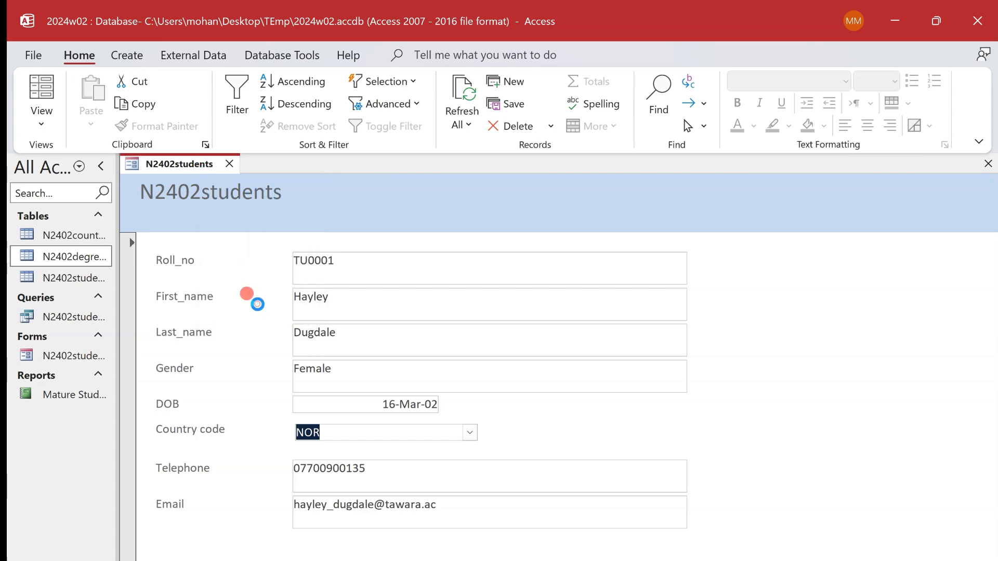
# - Capture the Country code combo box's data properties from Control Source to Limit To List, with the Property Sheet widened to show the full Row Source
pyautogui.rightClick(466, 476)
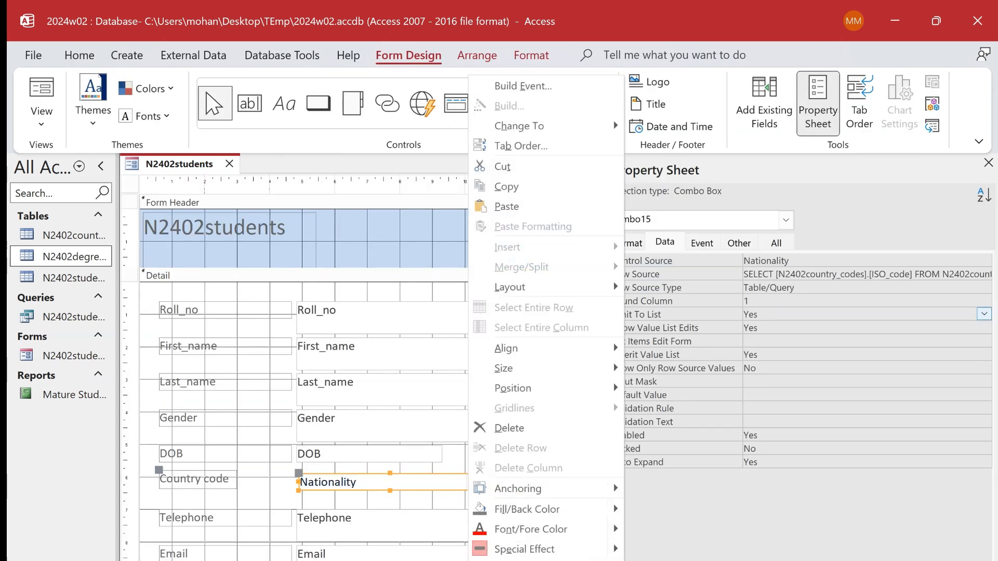
pyautogui.click(879, 209)
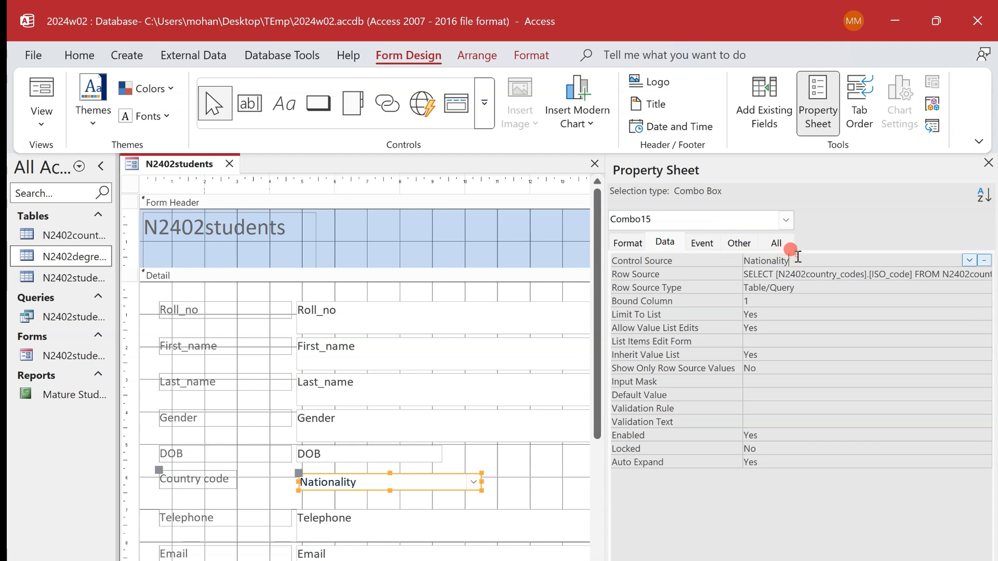
pyautogui.click(808, 274)
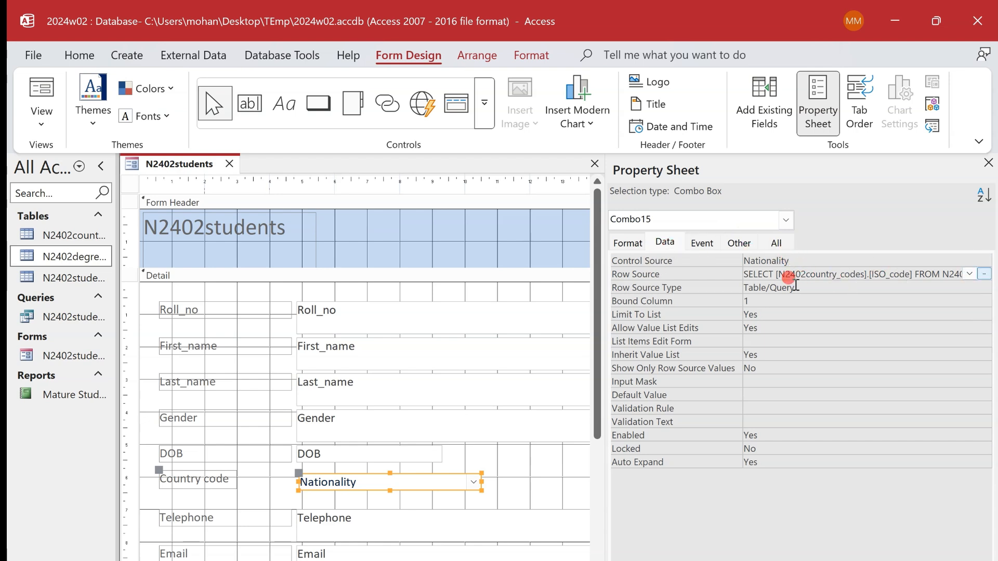
pyautogui.click(778, 314)
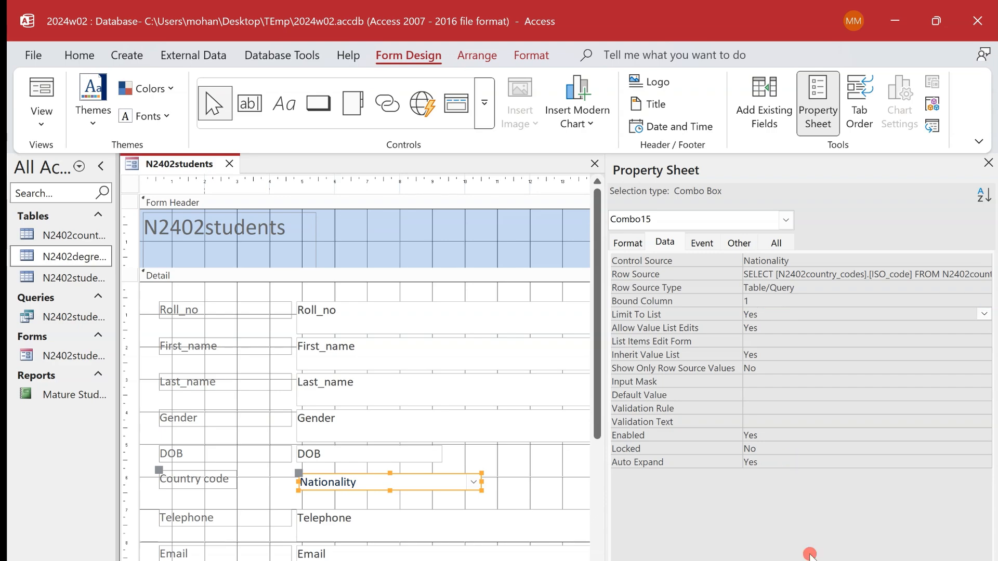
pyautogui.press('super+shift+s')
pyautogui.moveTo(599, 206); pyautogui.dragTo(992, 320)
pyautogui.moveTo(603, 269); pyautogui.dragTo(402, 289)
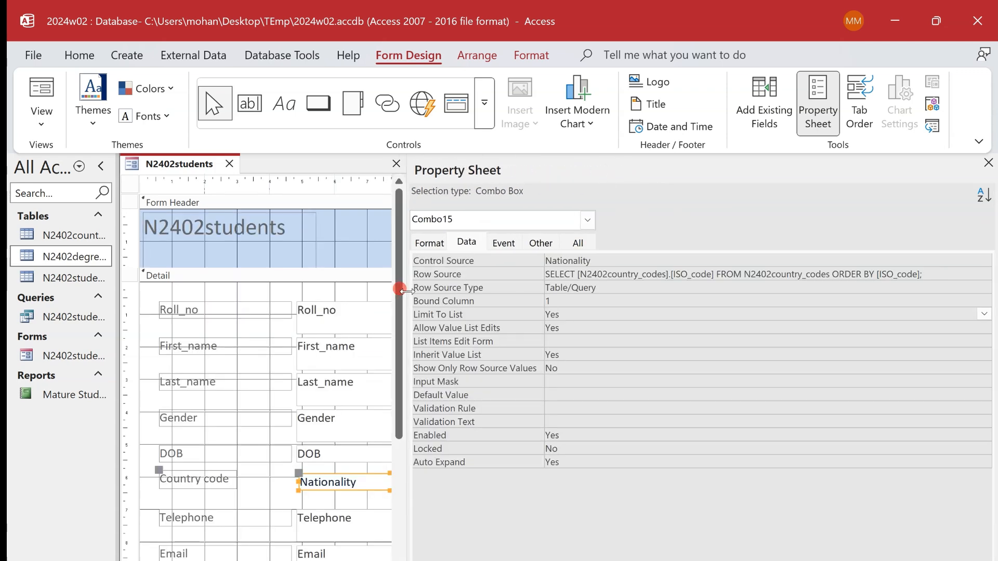
pyautogui.press('super+shift+s')
pyautogui.moveTo(401, 206); pyautogui.dragTo(923, 321)
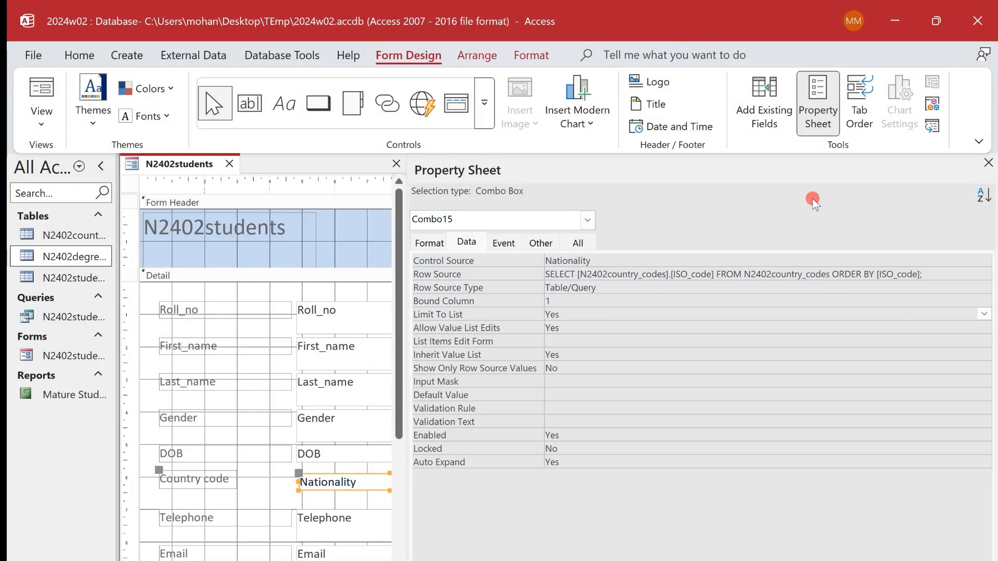
# - Close the Property Sheet, paste the properties capture below the form screenshot in Word, and check it against task 18's last evidence point
pyautogui.click(989, 162)
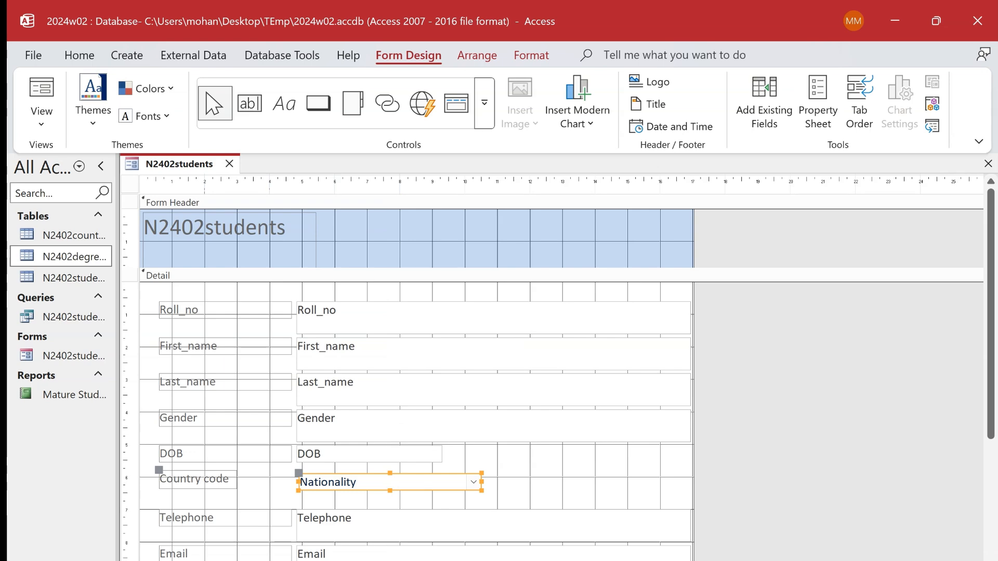
pyautogui.hotkey('alt', 'Tab')
pyautogui.click(261, 457)
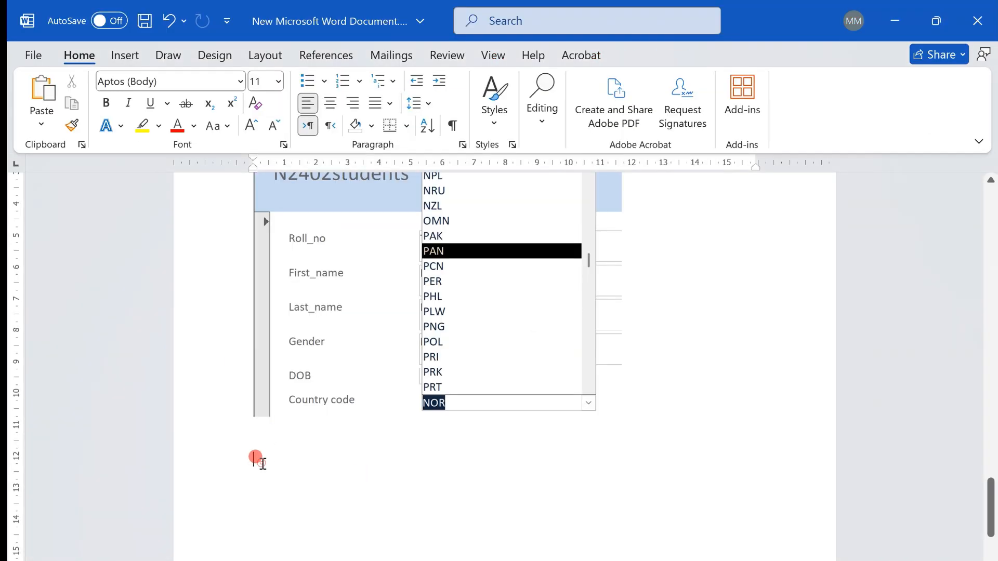
pyautogui.hotkey('ctrl', 'v')
pyautogui.hotkey('alt', 'Tab')
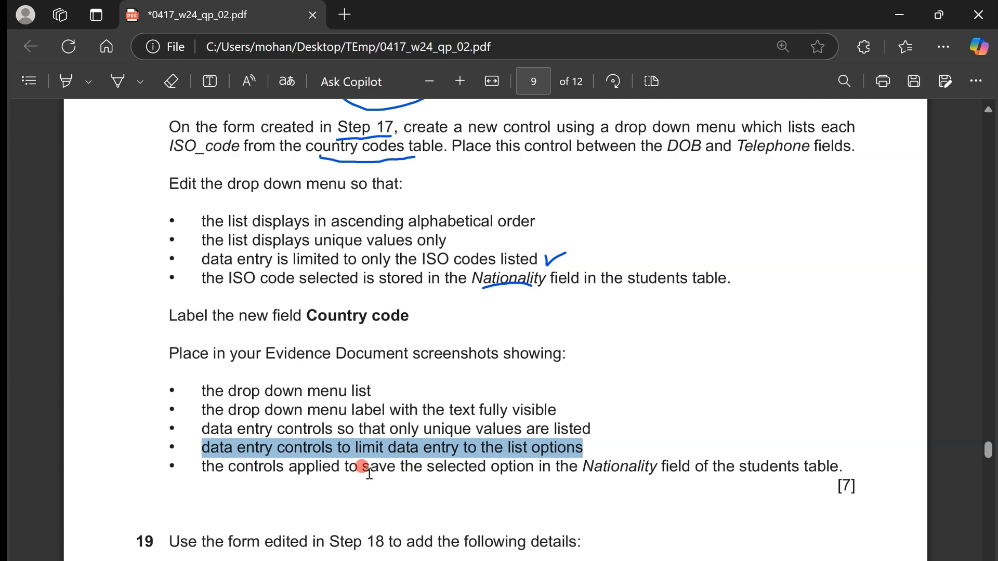
pyautogui.moveTo(363, 470); pyautogui.dragTo(772, 461)
pyautogui.hotkey('alt', 'Tab')
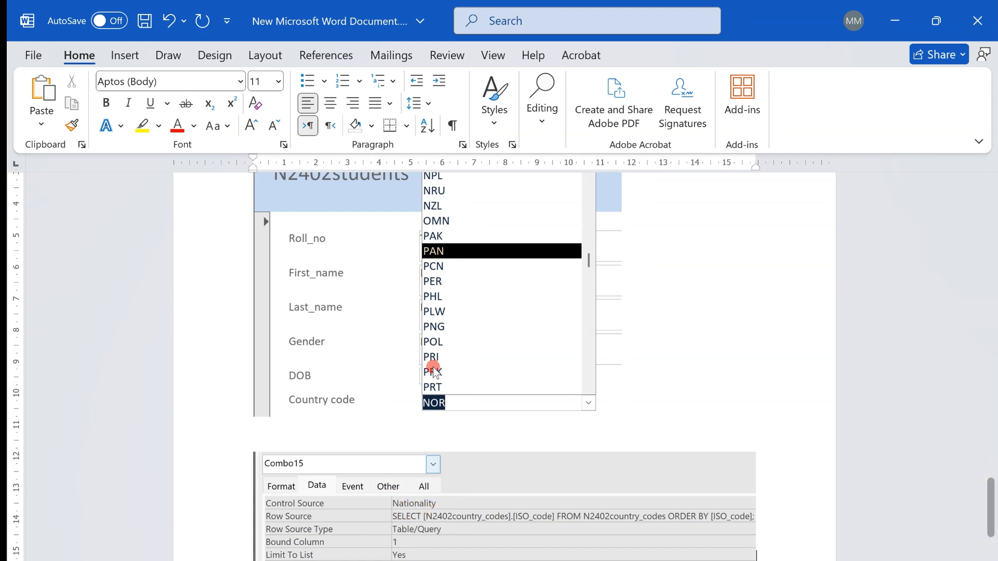
pyautogui.hotkey('alt', 'Tab')
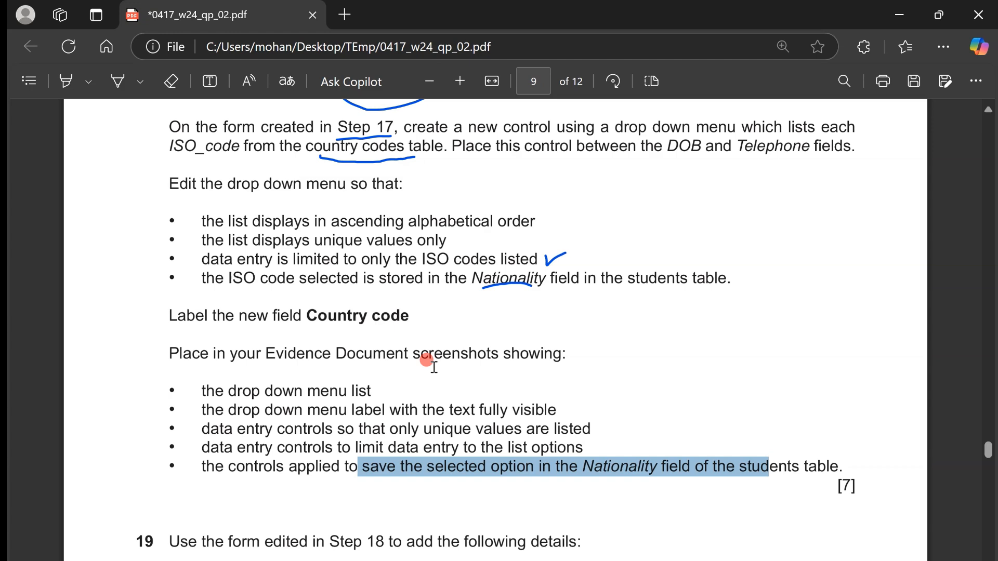
# - Read task 19 in the exam paper, and open a new blank record of the students form in Form View in Access
pyautogui.scroll(-7, 434, 367)
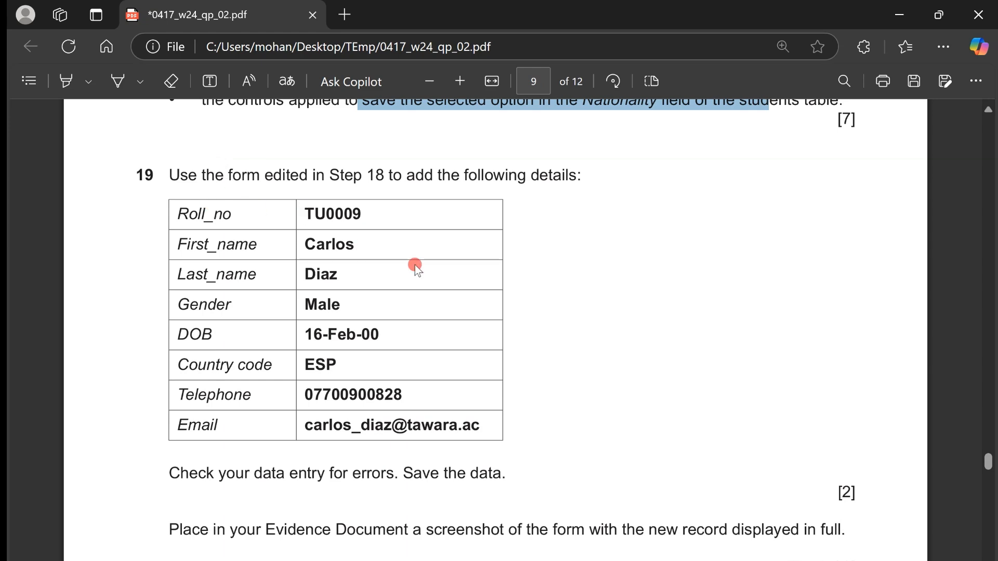
pyautogui.press('ctrl+super+Right')
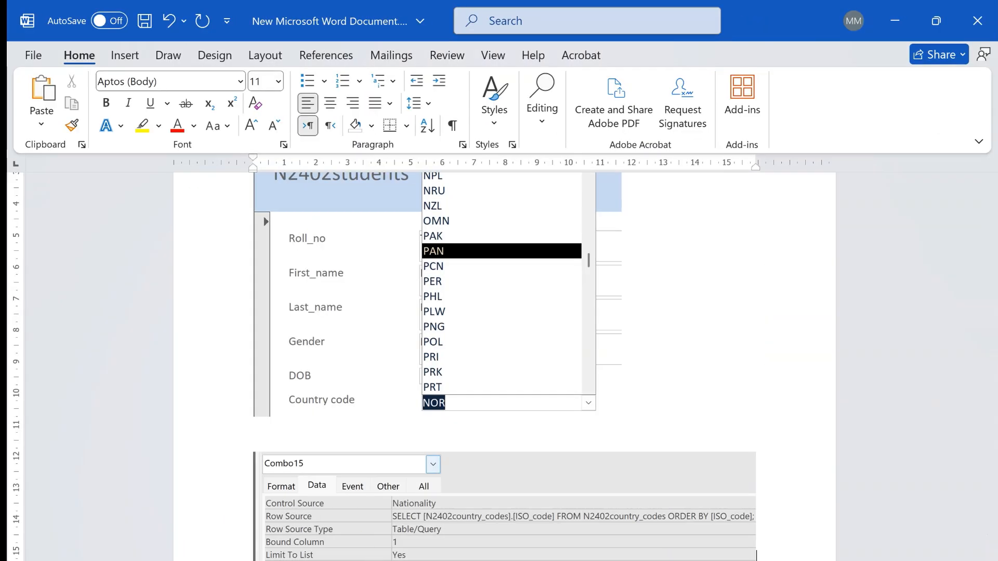
pyautogui.press('ctrl+super+Right')
pyautogui.click(275, 245)
pyautogui.rightClick(213, 168)
pyautogui.click(265, 258)
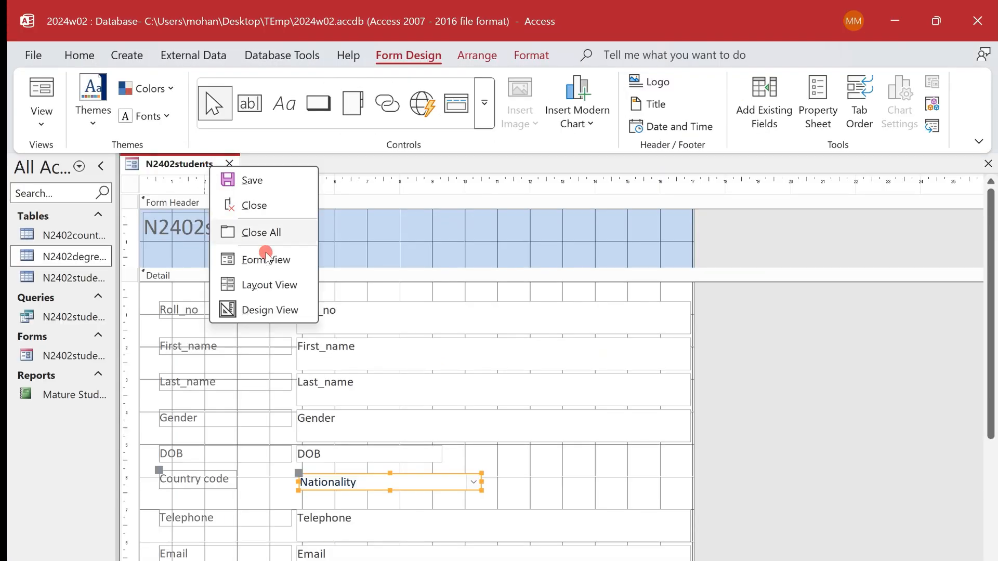
pyautogui.click(283, 512)
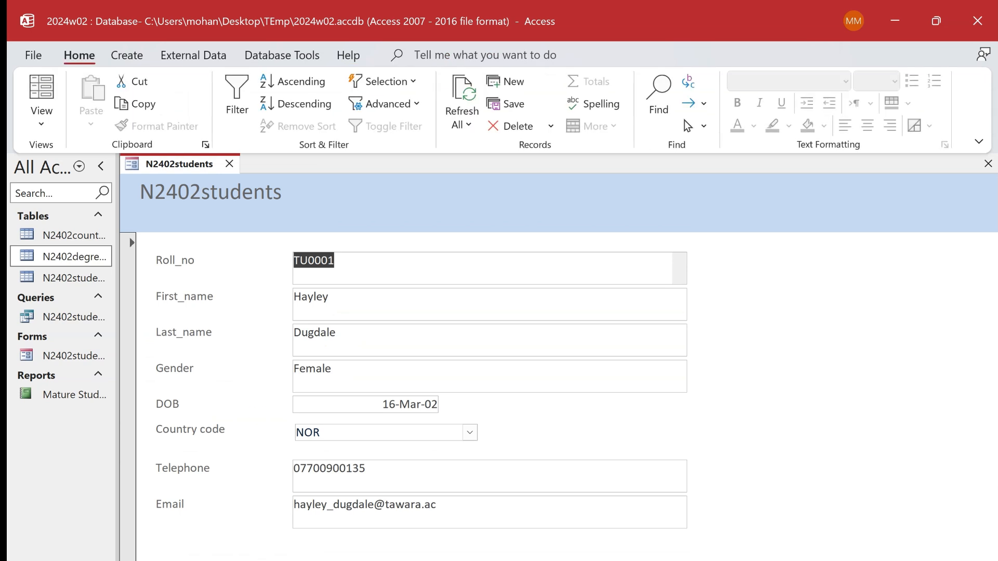
pyautogui.click(274, 560)
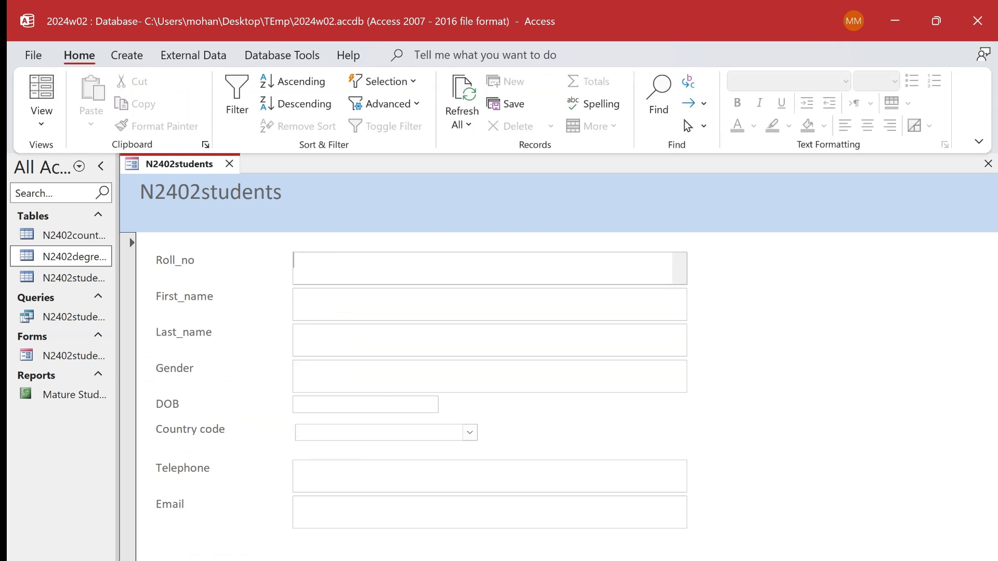
# - Copy the new student's roll number from the exam paper's task 19 table into the blank record's Roll_no field
pyautogui.press('ctrl+super+Left')
pyautogui.moveTo(354, 221); pyautogui.dragTo(308, 215)
pyautogui.hotkey('ctrl', 'c')
pyautogui.press('ctrl+super+Right')
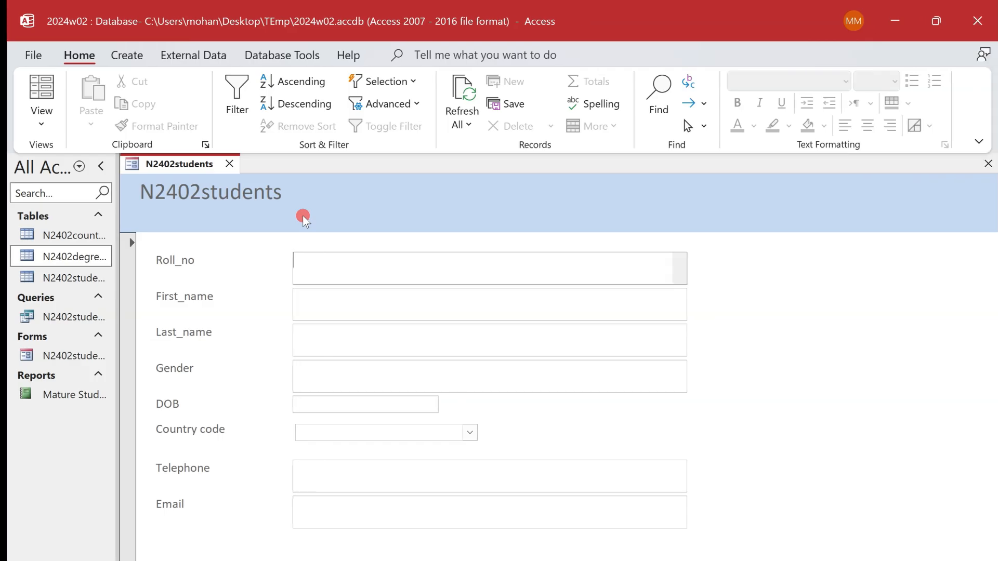
pyautogui.click(338, 256)
pyautogui.hotkey('ctrl', 'v')
# - Fill in the student's names, date of birth, telephone and e-mail with gender Male and Country code ESP, and save the record
pyautogui.press('ctrl+super+Left')
pyautogui.moveTo(352, 248); pyautogui.dragTo(304, 242)
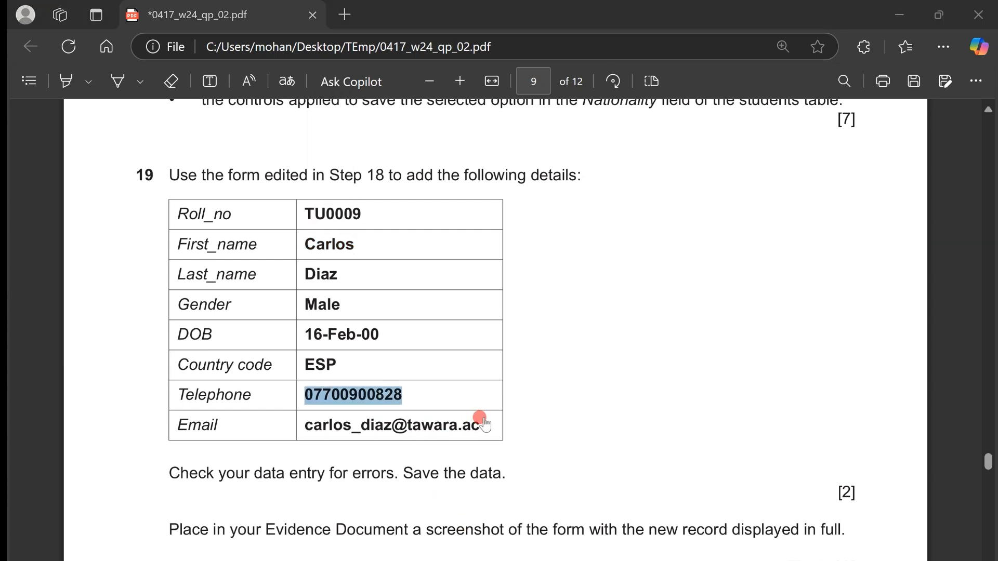
pyautogui.click(298, 429)
pyautogui.moveTo(317, 431); pyautogui.dragTo(479, 425)
pyautogui.hotkey('alt', 'Tab')
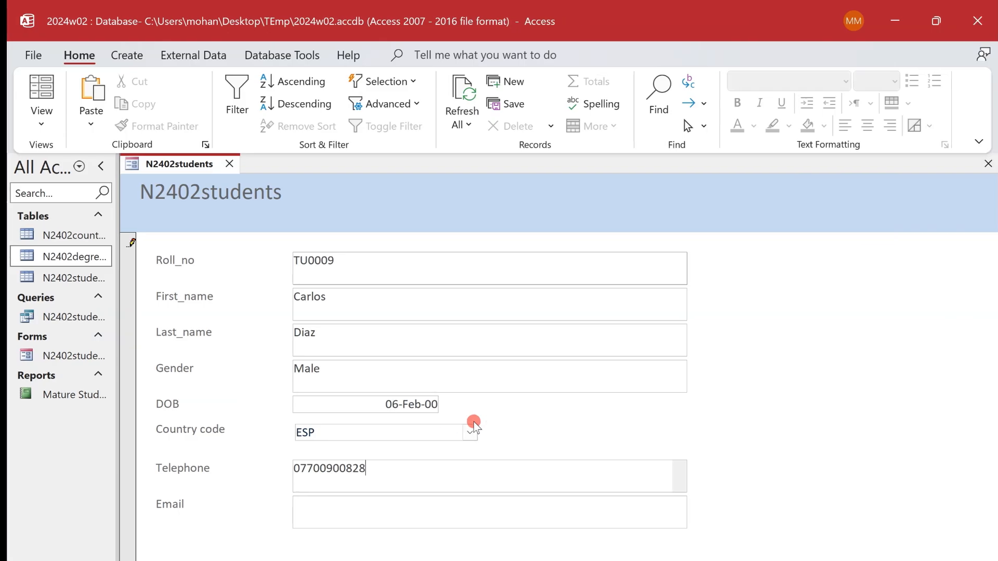
pyautogui.click(416, 507)
pyautogui.hotkey('ctrl', 'v')
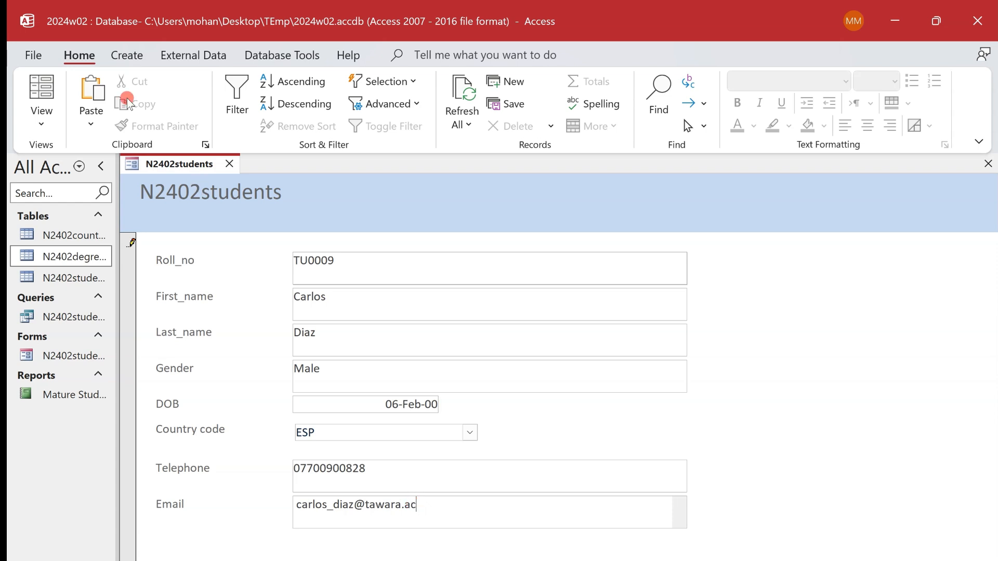
pyautogui.rightClick(164, 164)
pyautogui.click(180, 176)
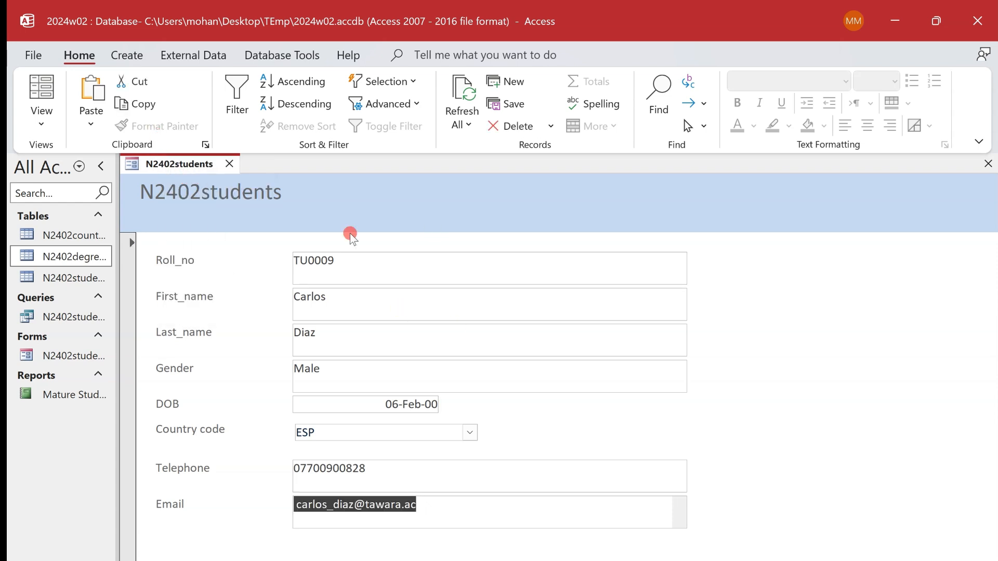
# - Check the evidence required for task 19, and capture the students form showing the complete new record
pyautogui.hotkey('alt', 'Tab')
pyautogui.scroll(-3, 461, 322)
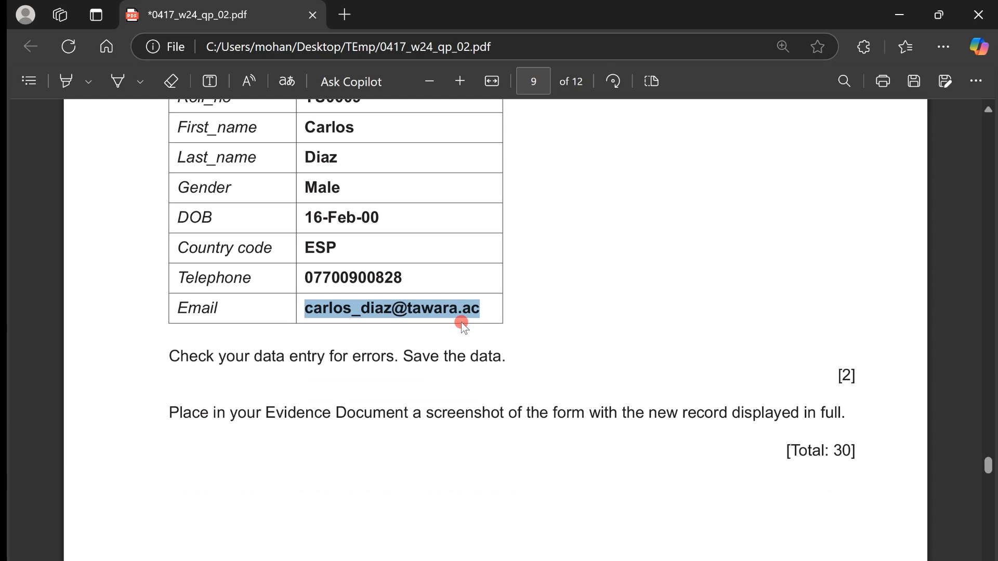
pyautogui.moveTo(216, 402); pyautogui.dragTo(728, 416)
pyautogui.hotkey('alt', 'Tab')
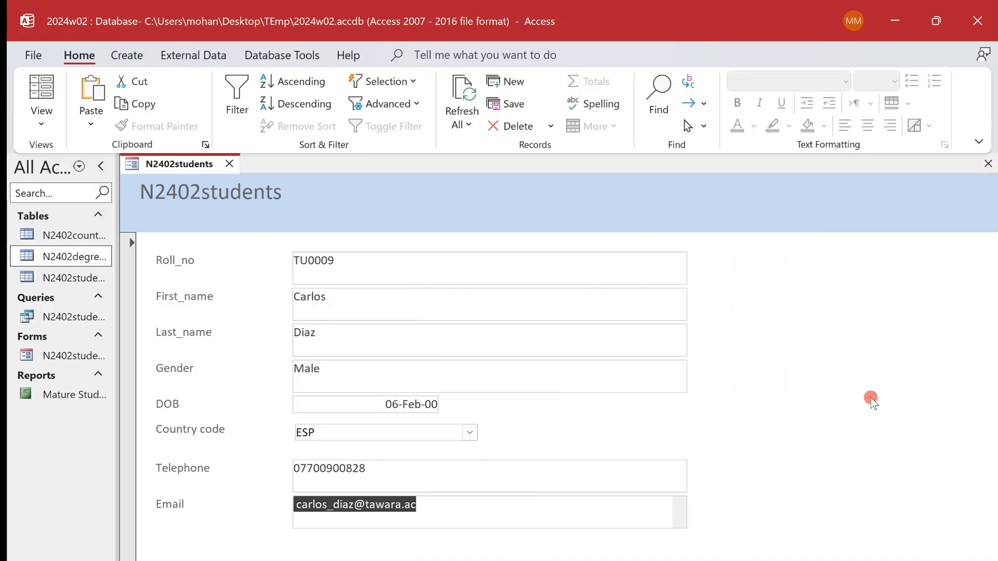
pyautogui.click(674, 367)
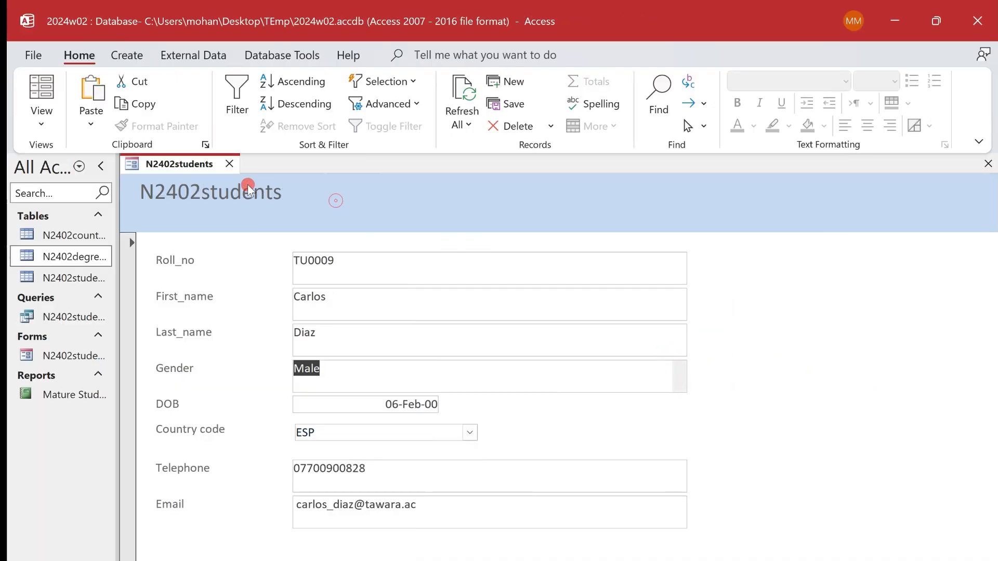
pyautogui.click(369, 369)
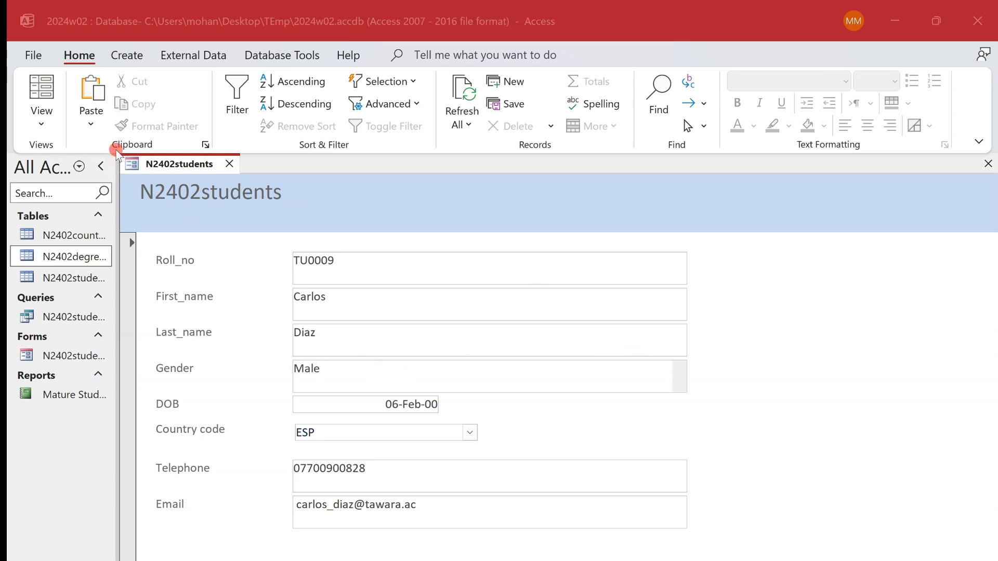
pyautogui.press('super+shift+s')
pyautogui.moveTo(115, 147); pyautogui.dragTo(519, 545)
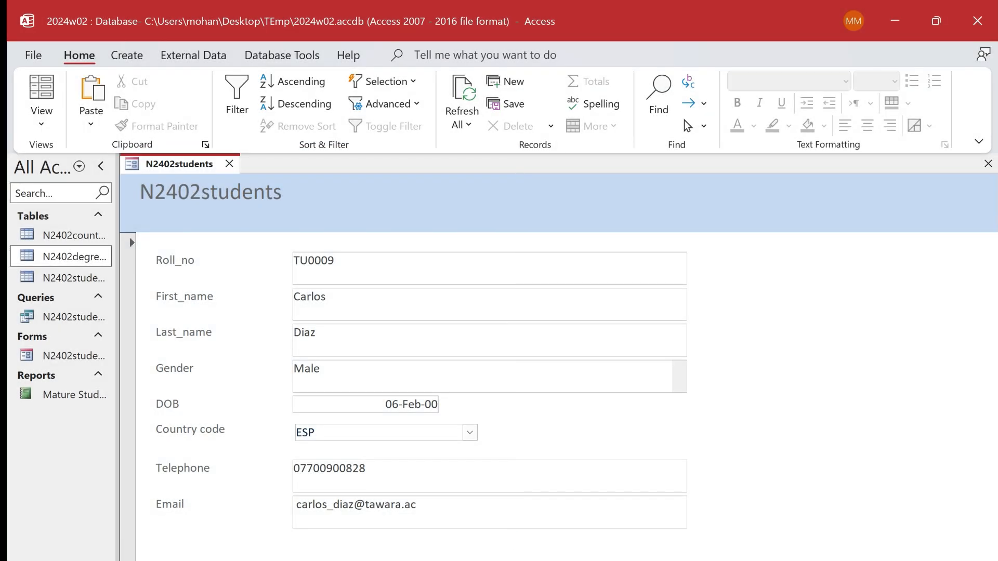
# - Switch to the Word evidence document, add the heading "Evidecne 19:" below the combo box properties screenshot, and paste the form screenshot under it
pyautogui.hotkey('alt', 'Tab')
pyautogui.hotkey('alt', 'Tab')
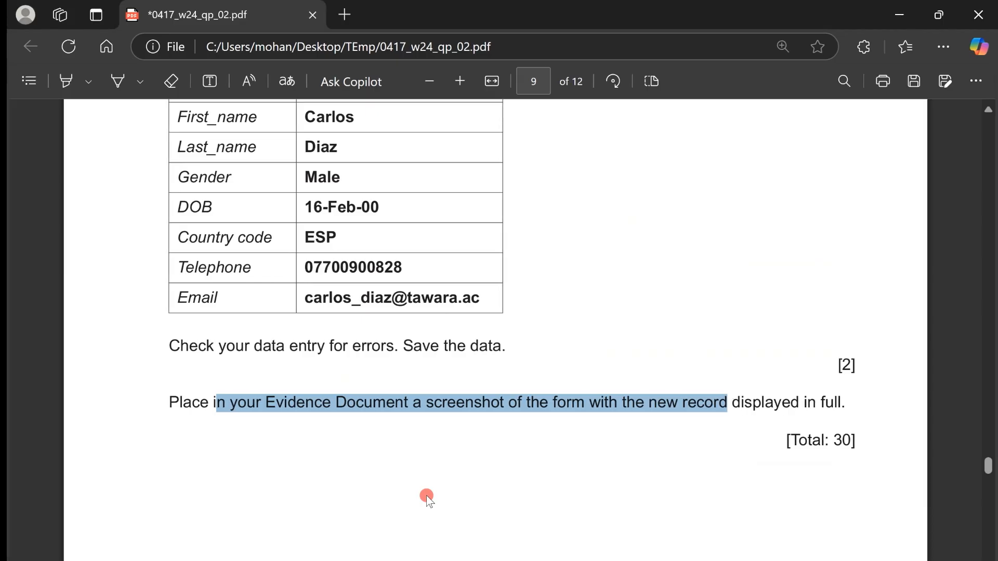
pyautogui.scroll(6, 426, 495)
pyautogui.scroll(-1, 426, 495)
pyautogui.hotkey('alt', 'Tab')
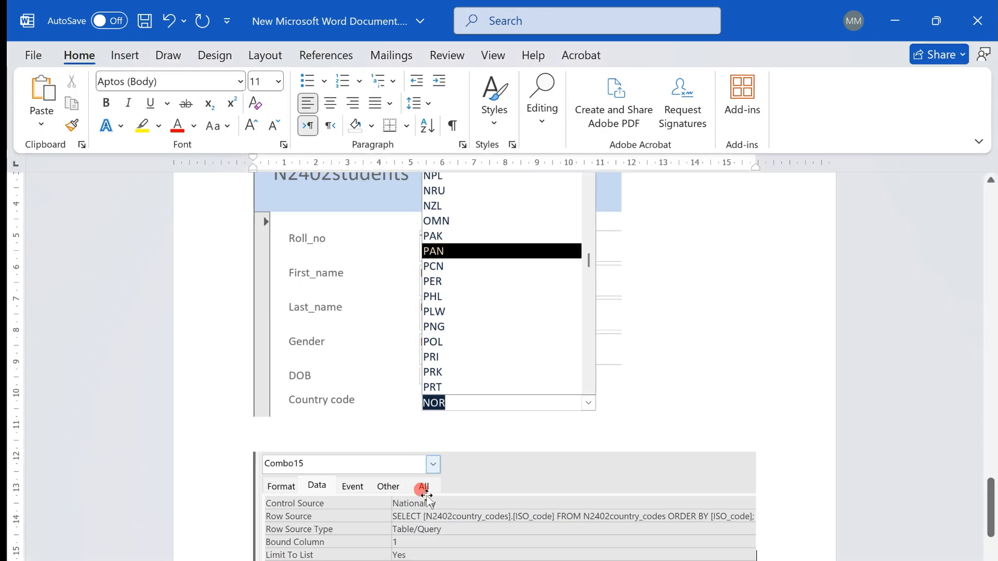
pyautogui.scroll(-3, 423, 457)
pyautogui.click(299, 447)
pyautogui.click(251, 443)
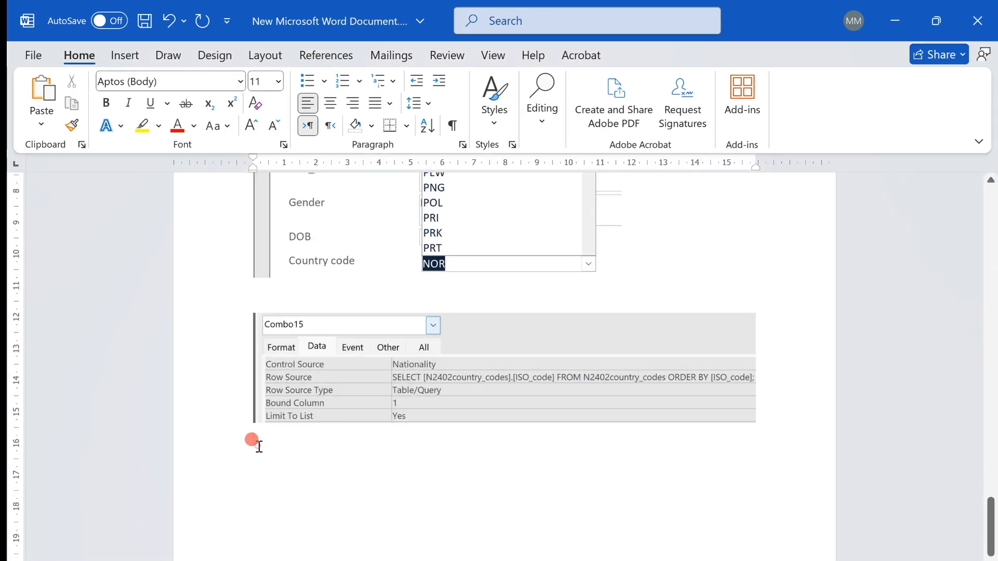
pyautogui.write('Evidecne 19:')
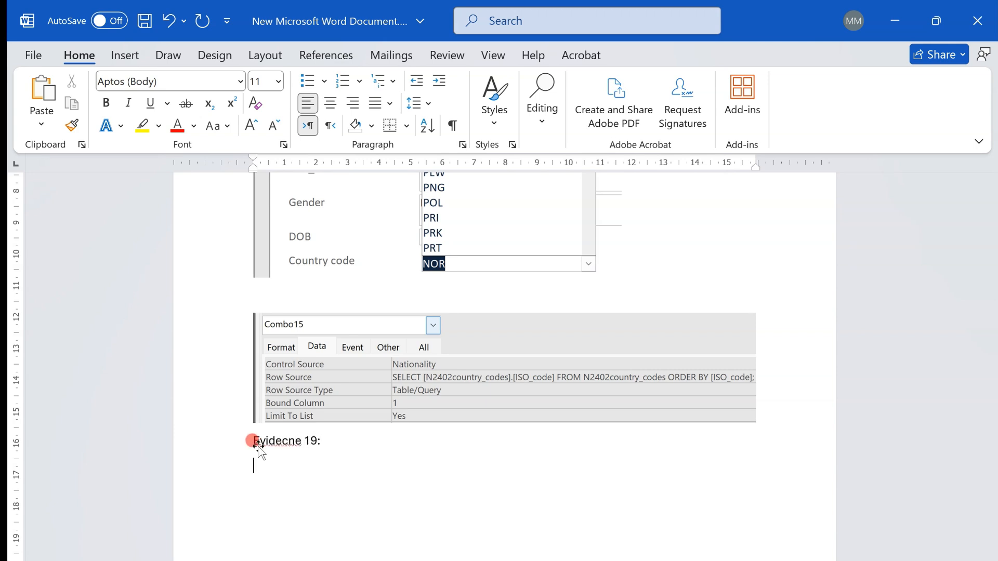
pyautogui.scroll(8, 255, 440)
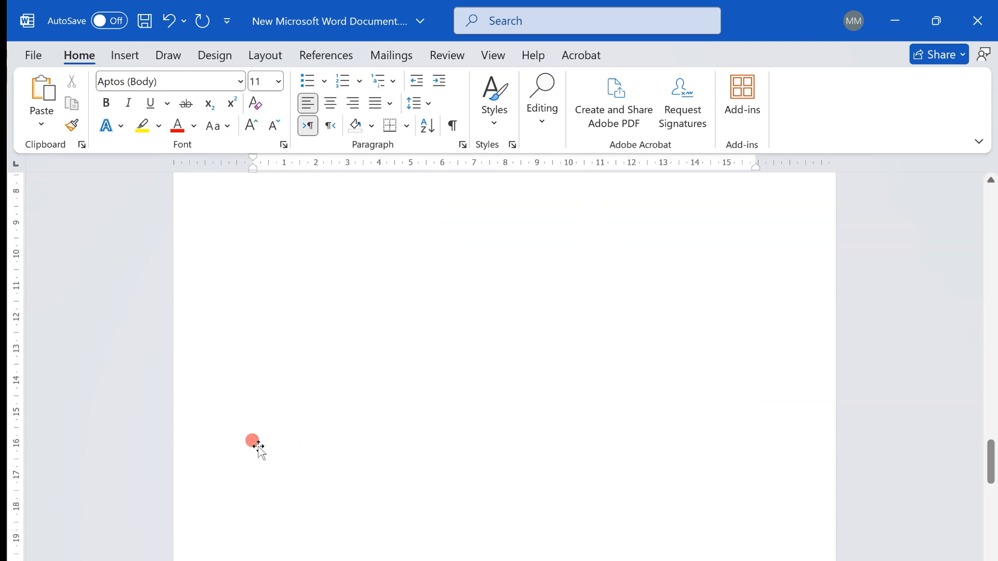
pyautogui.scroll(-12, 254, 446)
# - Insert six blank lines before the task 19 heading to move it onto the form screenshot's page, and correct its misspelled word to "Evidence"
pyautogui.click(247, 212)
pyautogui.press('Return')
pyautogui.press('Return')
pyautogui.press('Return')
pyautogui.press('Return')
pyautogui.press('Return')
pyautogui.press('Return')
pyautogui.press('Return')
pyautogui.press('Return')
pyautogui.press('Return')
pyautogui.press('Return')
pyautogui.press('Return')
pyautogui.press('Return')
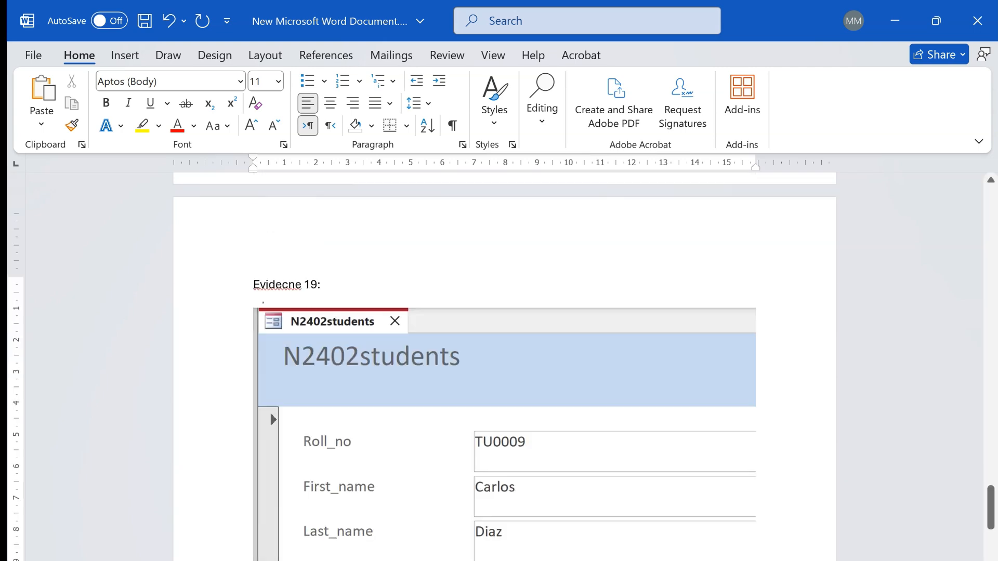
pyautogui.rightClick(289, 286)
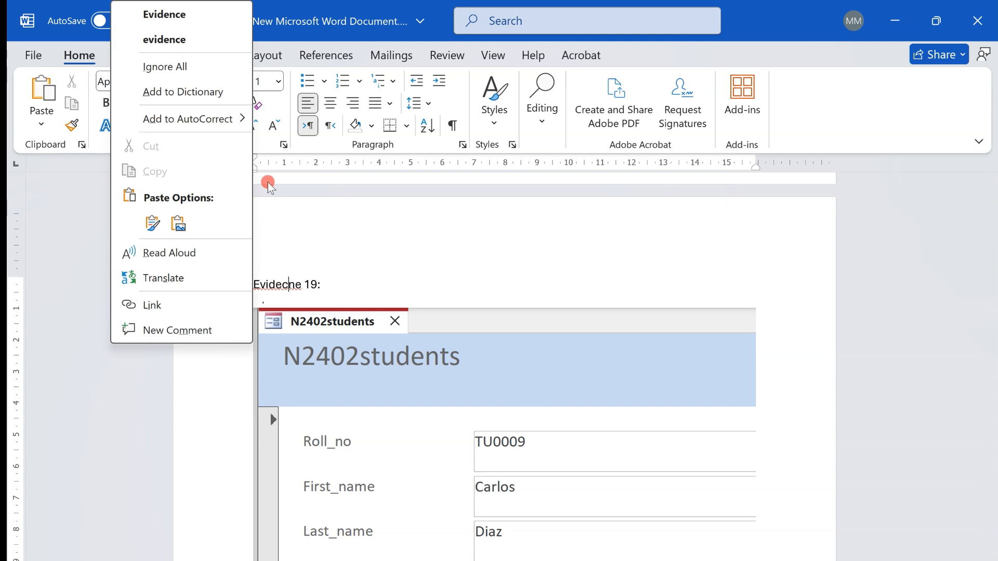
pyautogui.click(210, 12)
# - Shrink the pasted students form screenshot proportionally to about 12 cm wide so the whole record fits below its heading
pyautogui.click(572, 483)
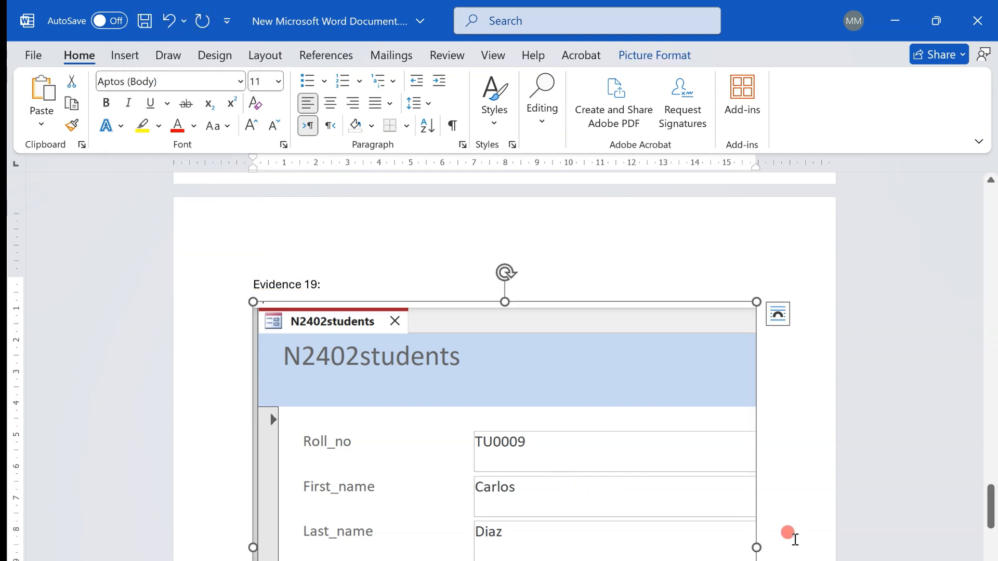
pyautogui.scroll(-3, 788, 533)
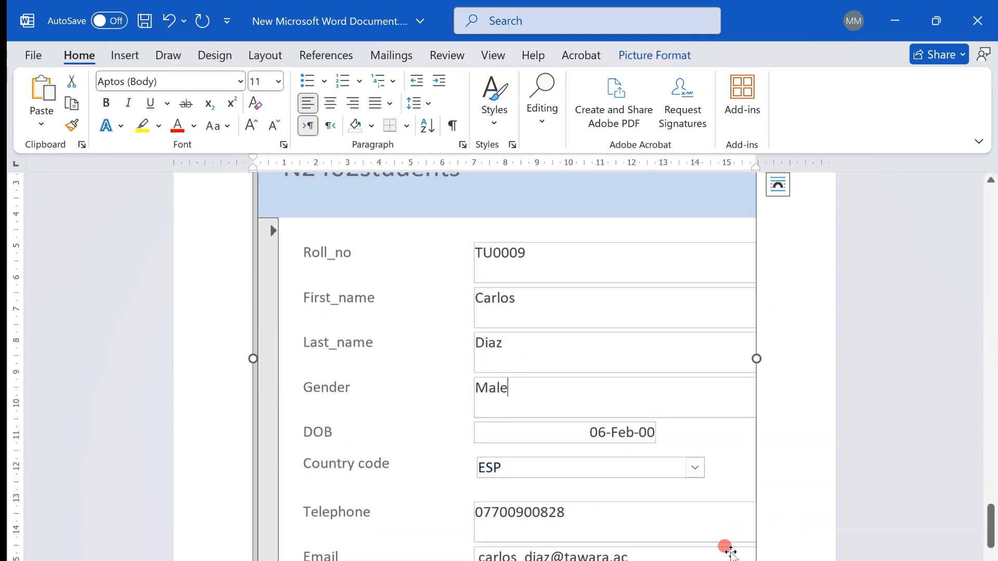
pyautogui.scroll(-2, 791, 551)
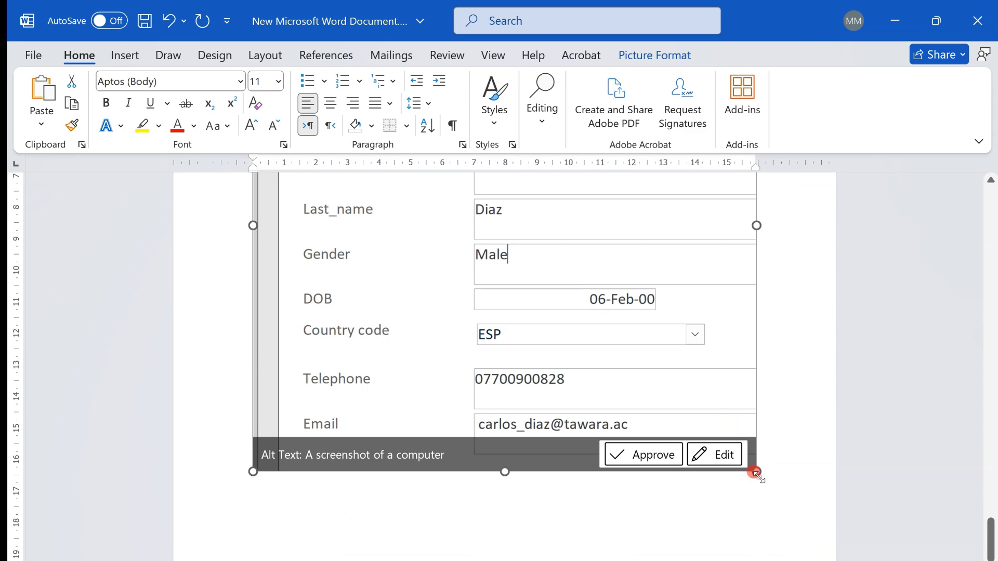
pyautogui.moveTo(757, 472); pyautogui.dragTo(640, 358)
pyautogui.scroll(3, 396, 416)
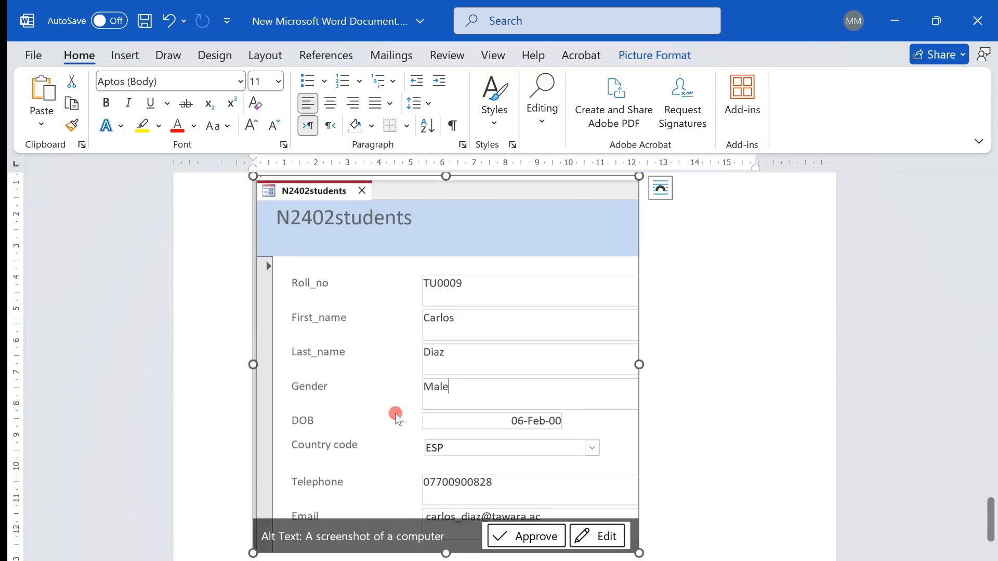